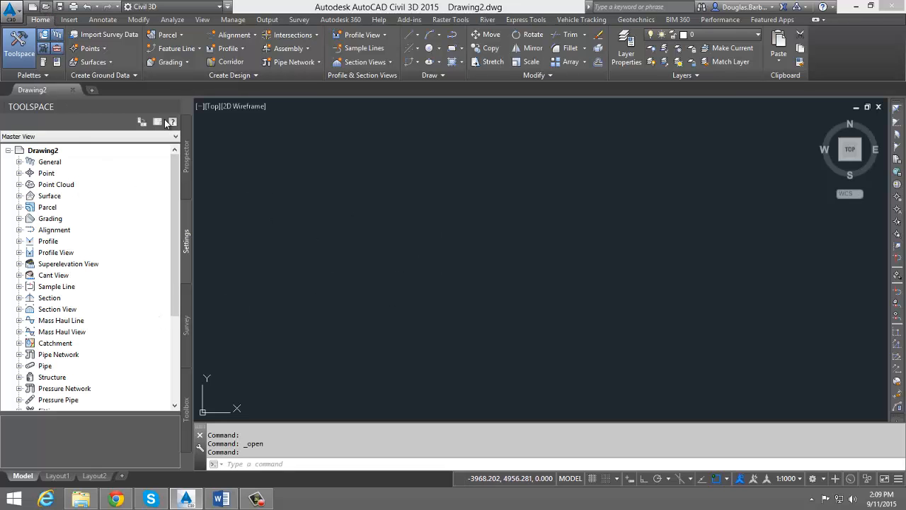
# Open the DRENAGEM.dwt drawing template from the 1_TEMPLATE folder inside the DRENAGEM location
pyautogui.hotkey('ctrl', 'o')
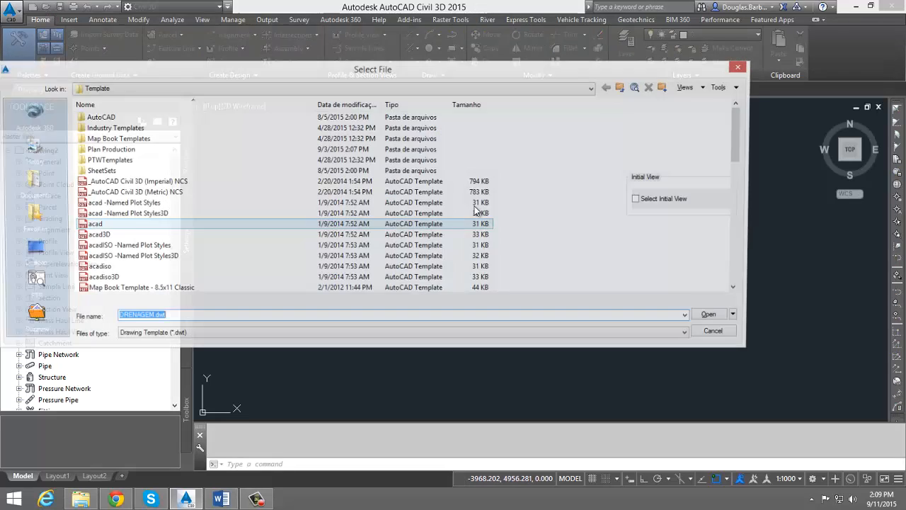
pyautogui.click(106, 87)
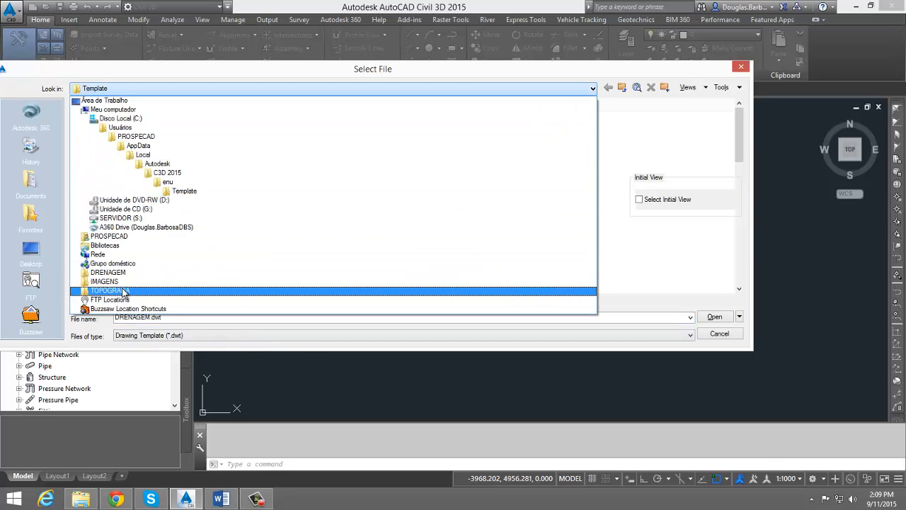
pyautogui.click(106, 271)
pyautogui.doubleClick(107, 116)
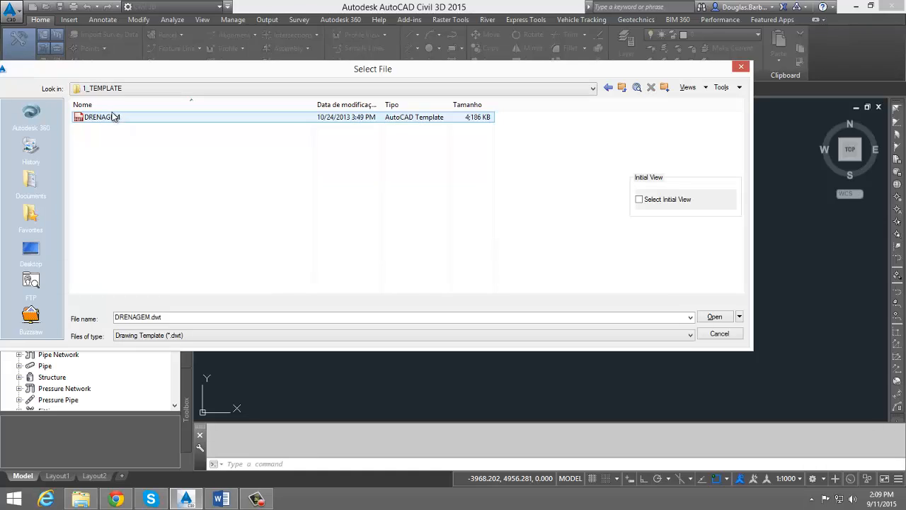
pyautogui.doubleClick(111, 117)
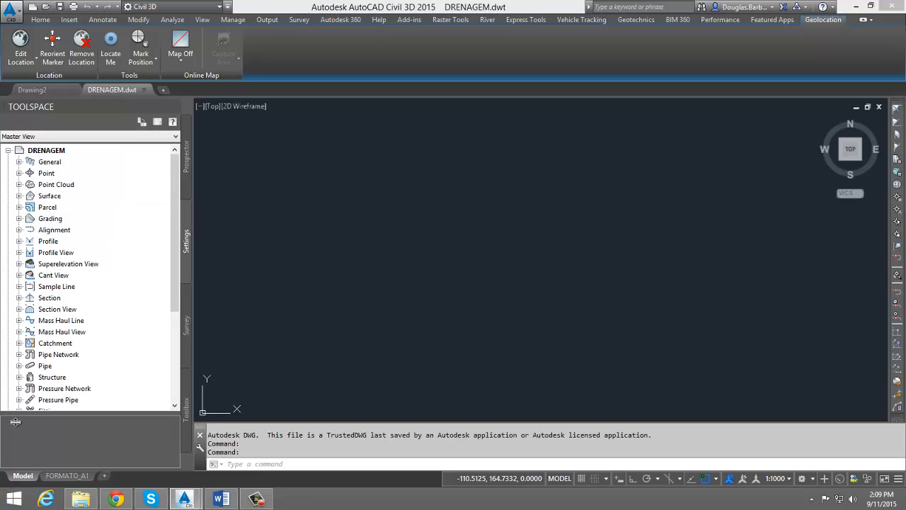
# Look over the Pipe Network, Pipe and Structure categories in the DRENAGEM drawing settings
pyautogui.scroll(-4, 115, 249)
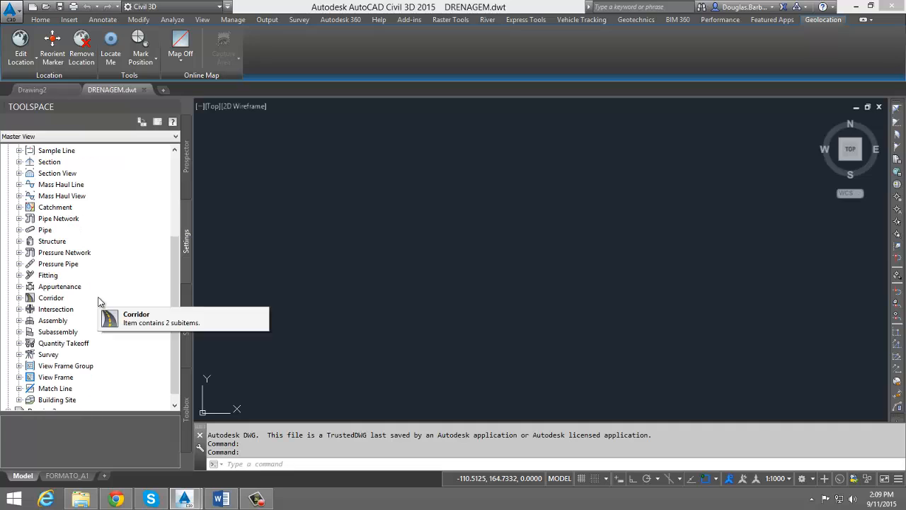
pyautogui.click(45, 231)
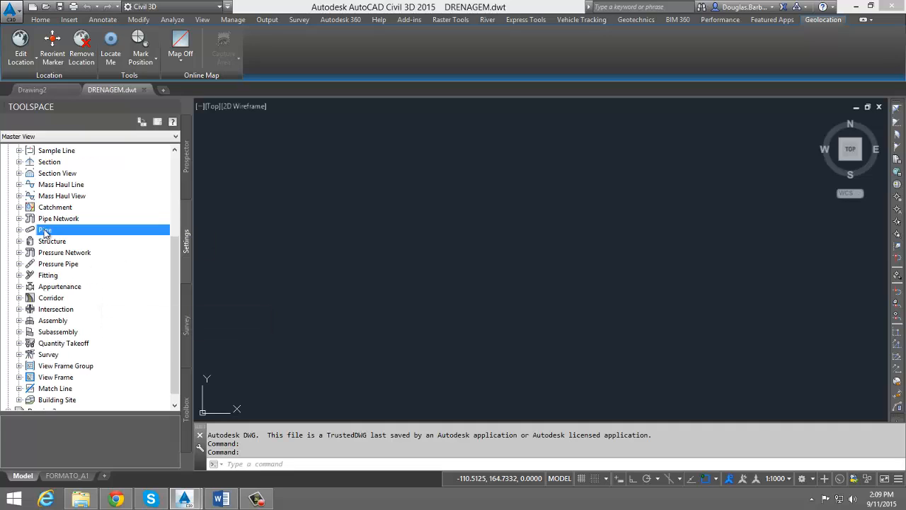
pyautogui.click(47, 243)
pyautogui.click(48, 233)
pyautogui.click(49, 220)
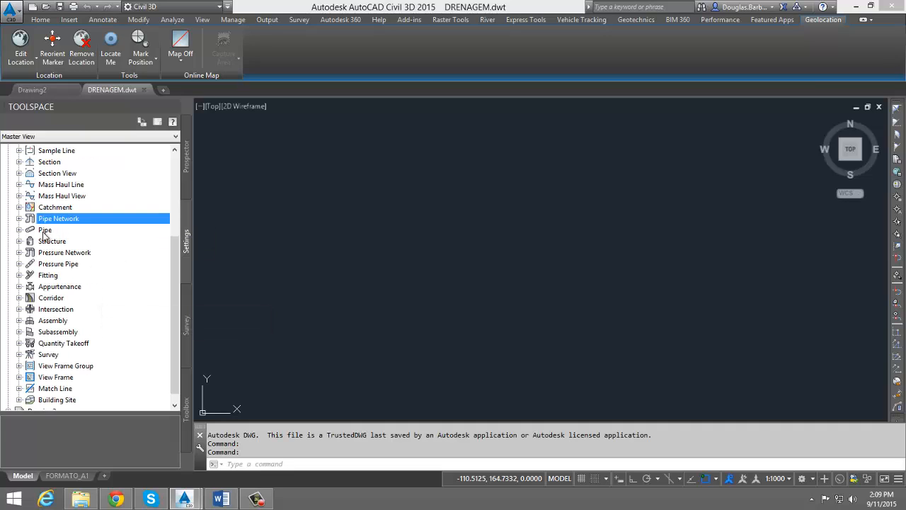
pyautogui.click(46, 242)
pyautogui.click(46, 220)
pyautogui.click(47, 230)
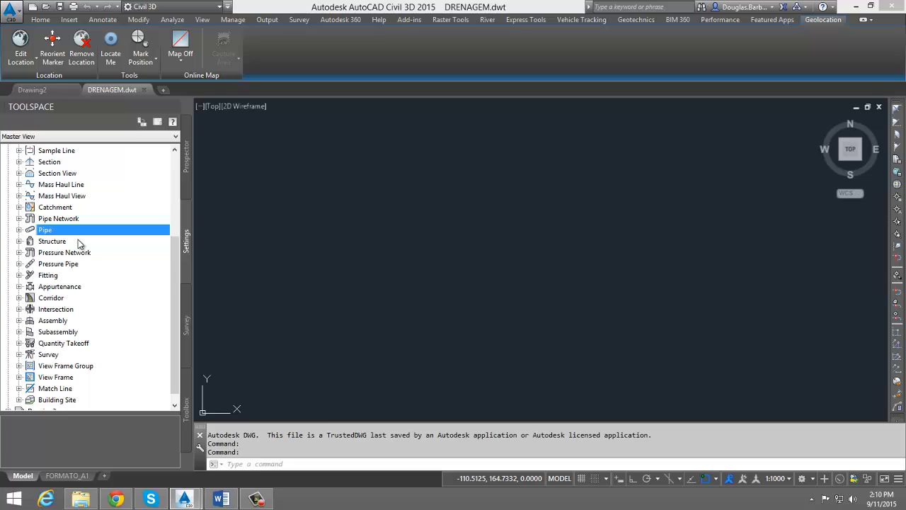
pyautogui.click(70, 242)
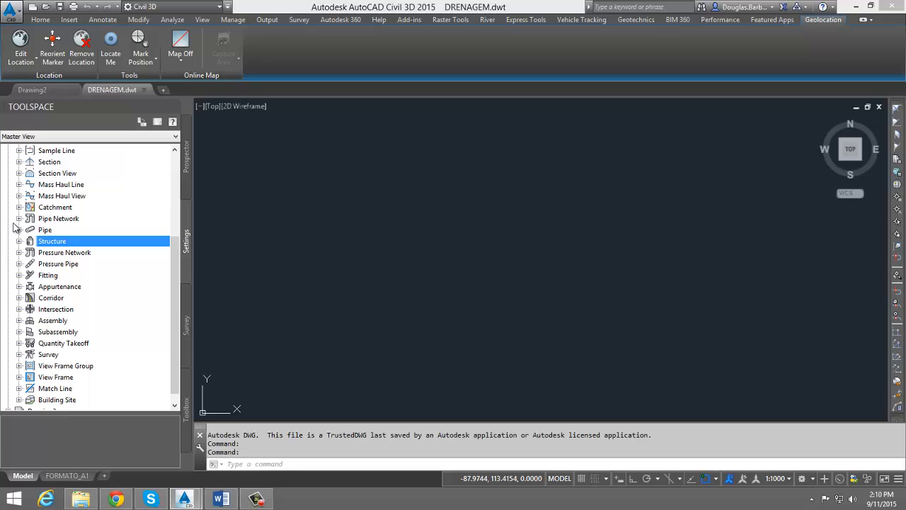
pyautogui.click(41, 231)
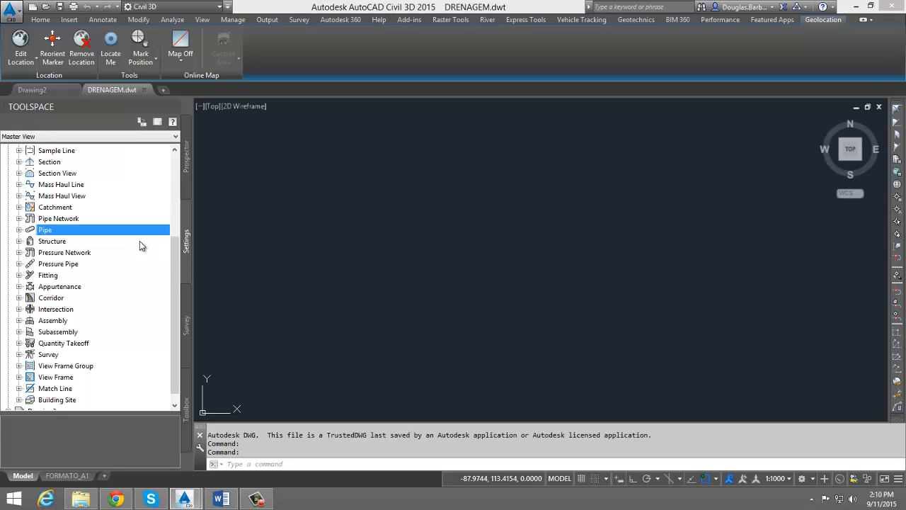
# Examine the Pipe category's styles, rule sets, label styles and table styles, then collapse the category
pyautogui.click(19, 230)
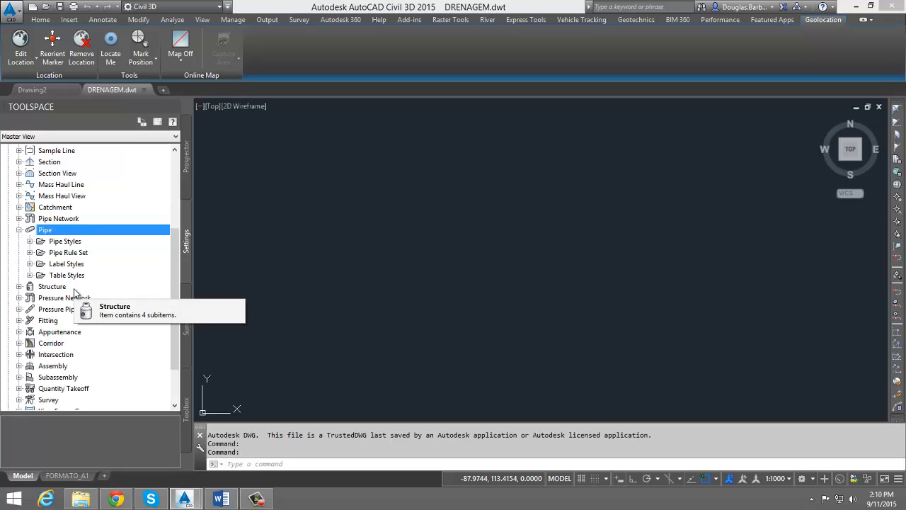
pyautogui.click(76, 244)
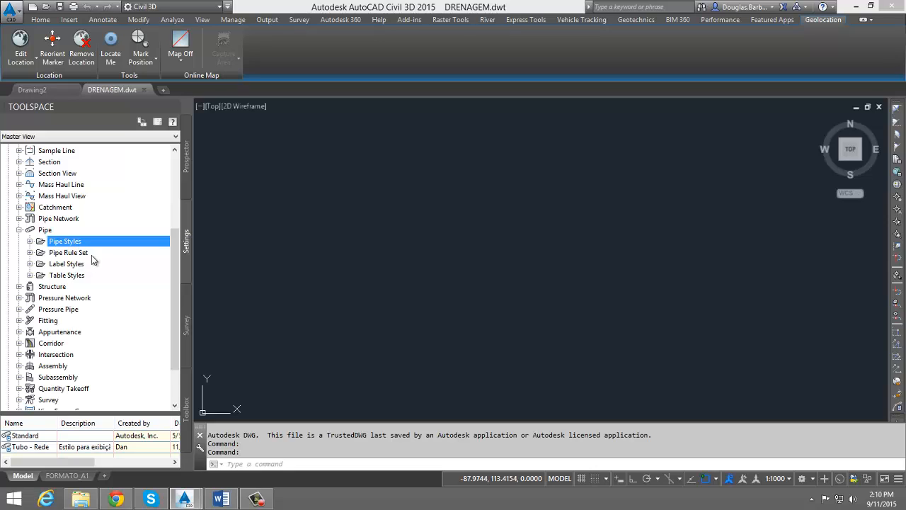
pyautogui.click(92, 253)
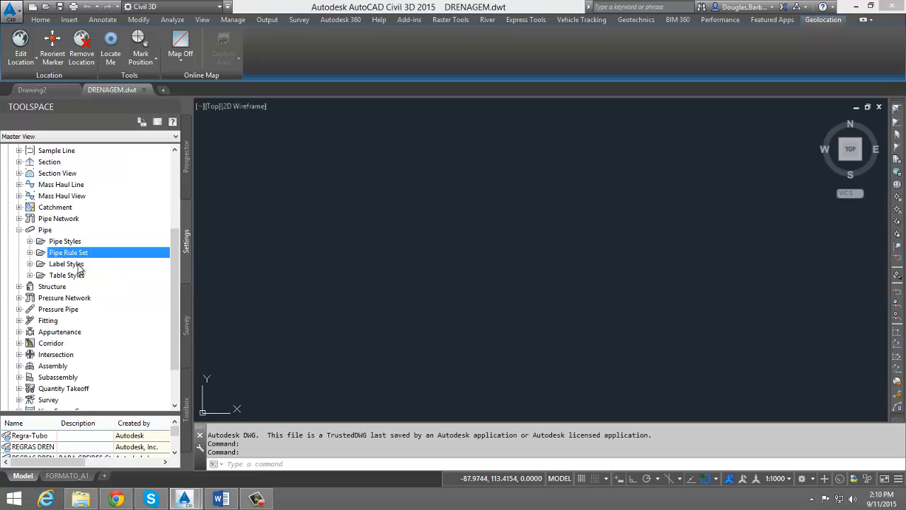
pyautogui.click(78, 264)
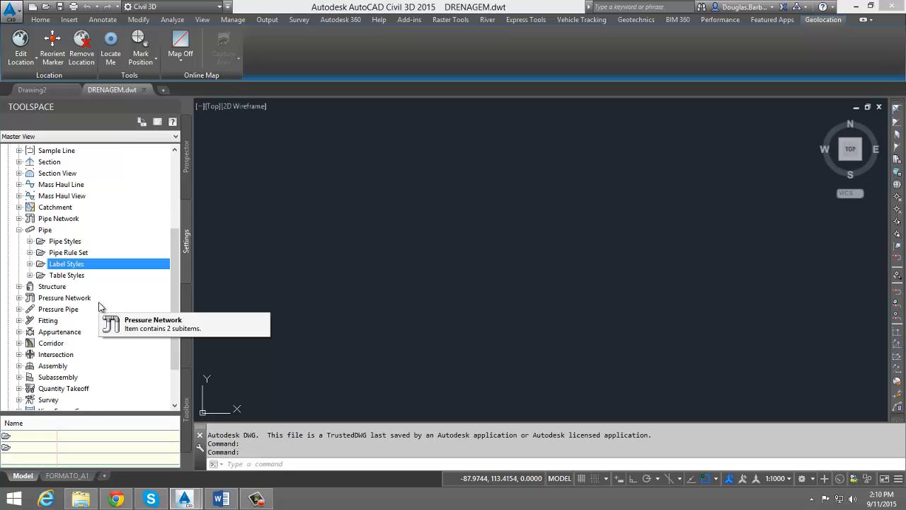
pyautogui.click(80, 276)
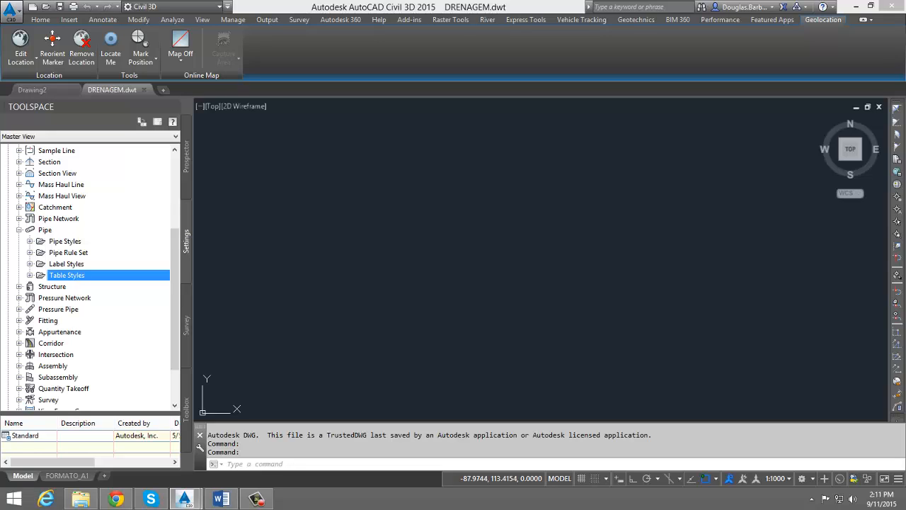
pyautogui.click(30, 241)
pyautogui.click(29, 274)
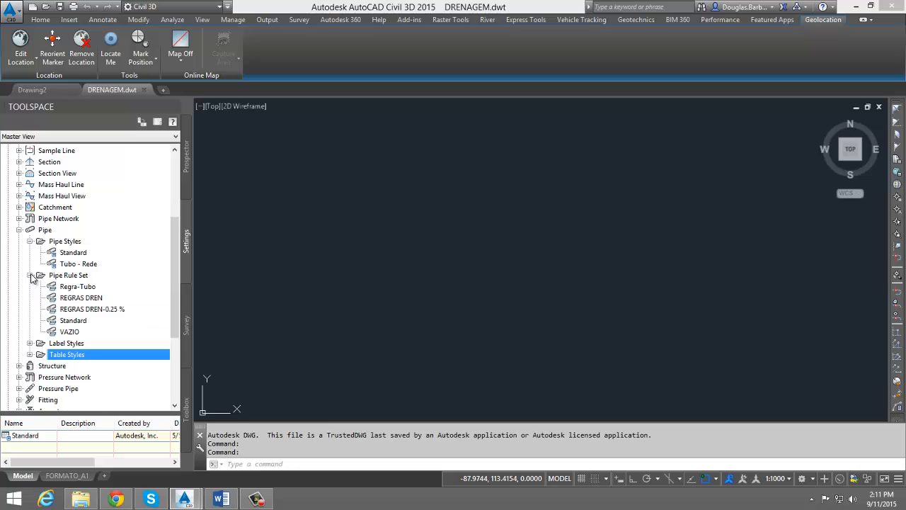
pyautogui.scroll(-2, 43, 230)
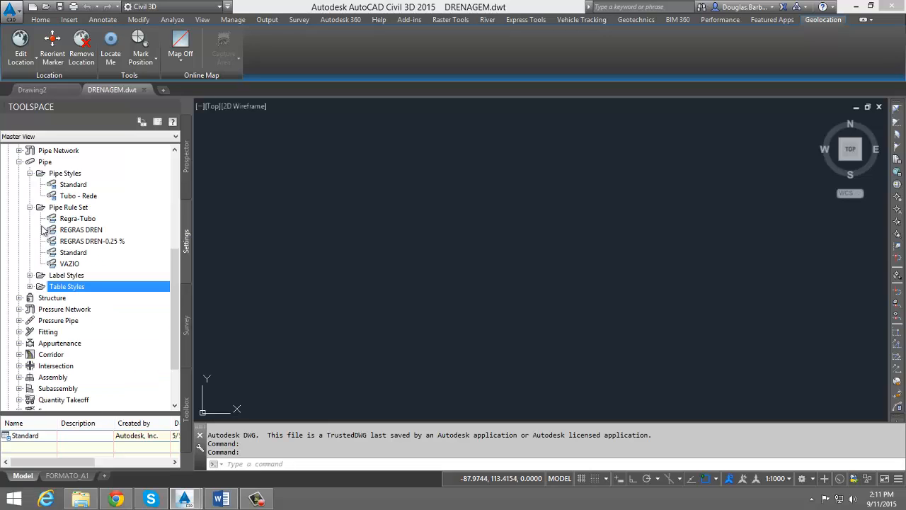
pyautogui.click(18, 162)
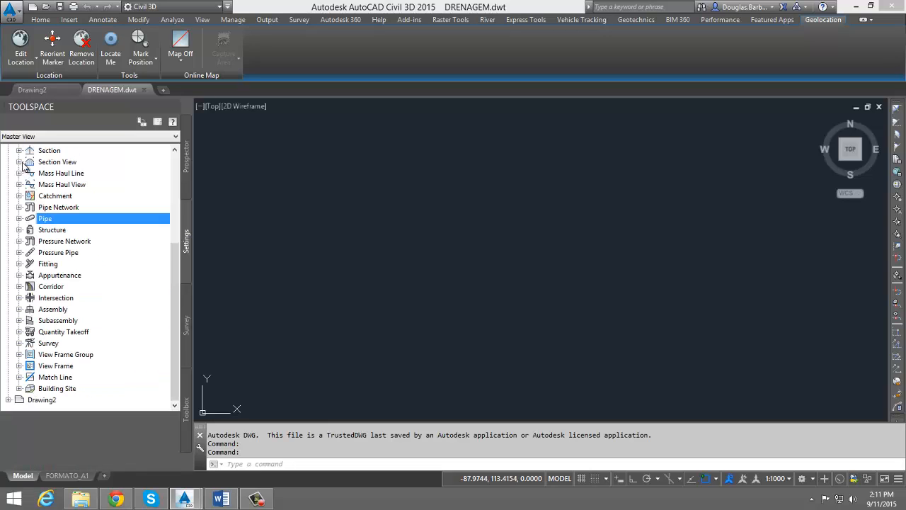
# Expand the Structure category and examine its structure styles, rule sets, label styles and table styles
pyautogui.click(52, 230)
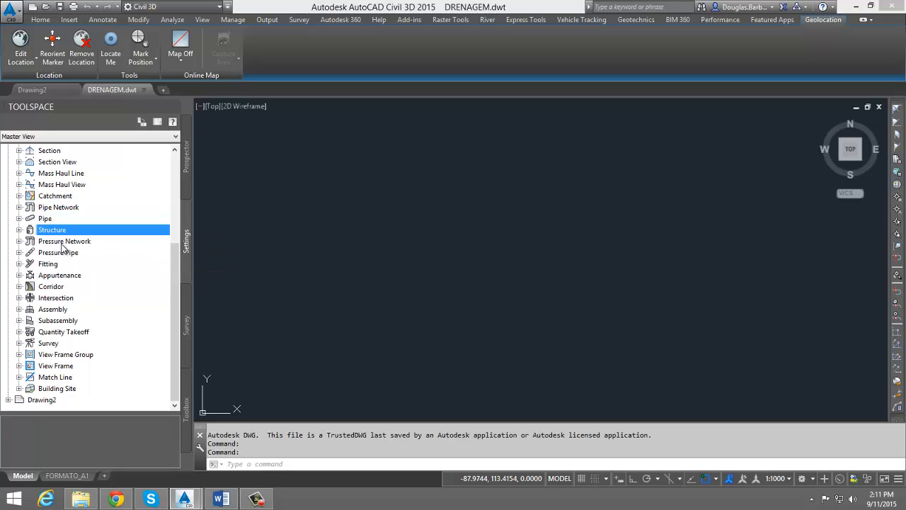
pyautogui.click(21, 230)
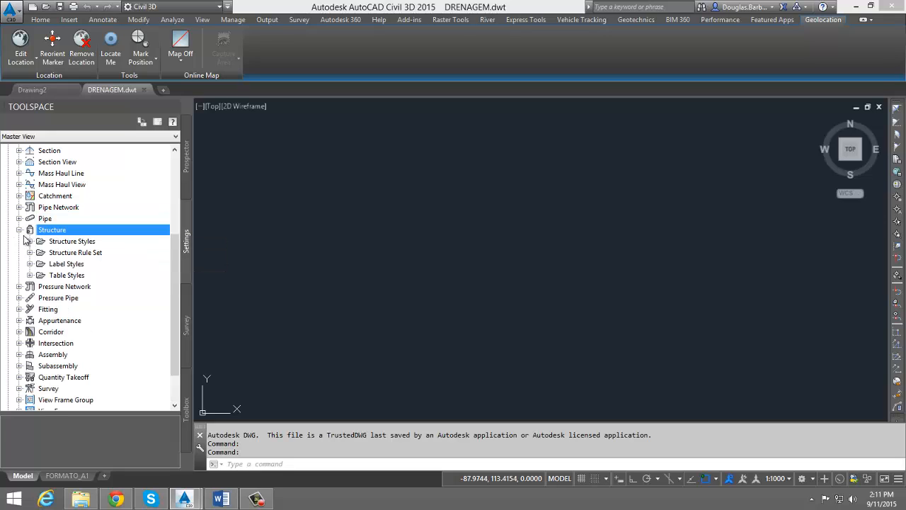
pyautogui.click(80, 244)
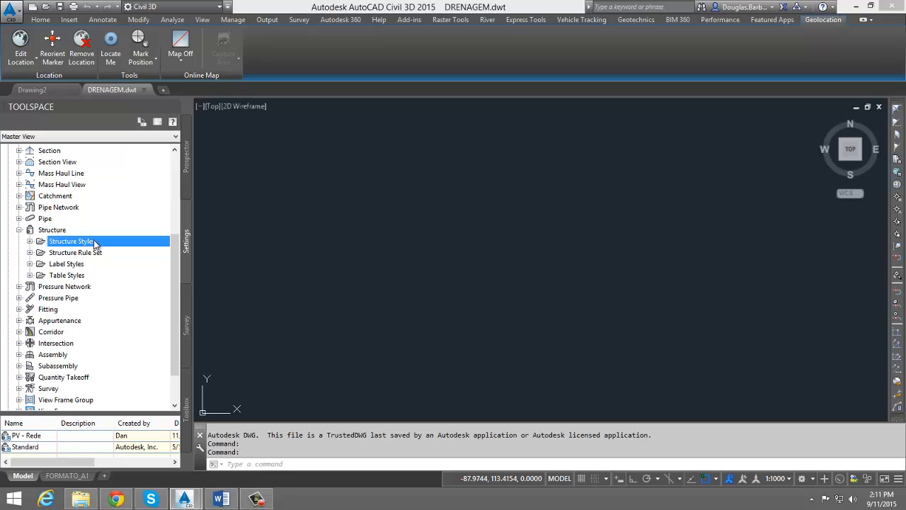
pyautogui.click(77, 254)
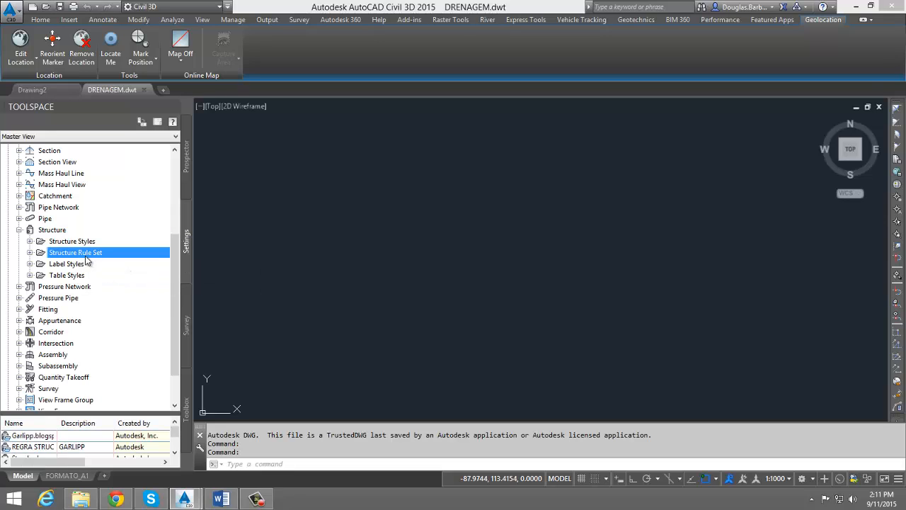
pyautogui.click(78, 265)
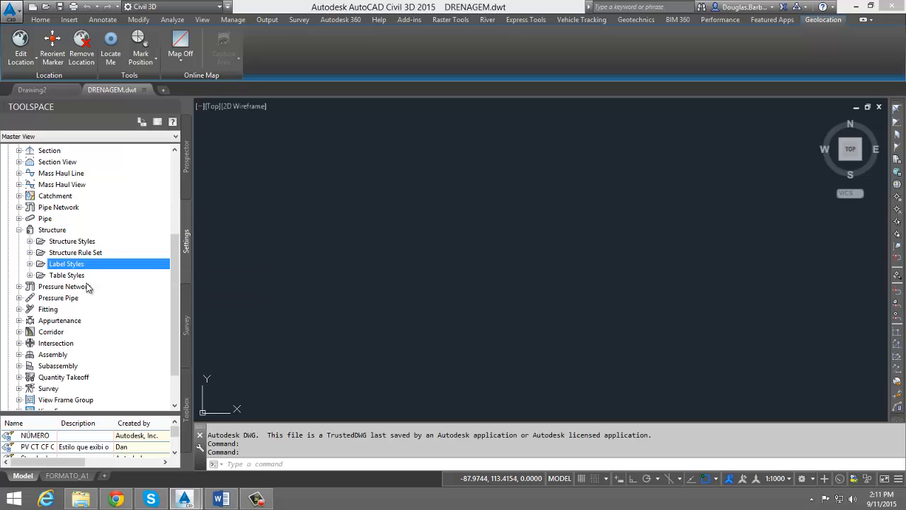
pyautogui.click(82, 278)
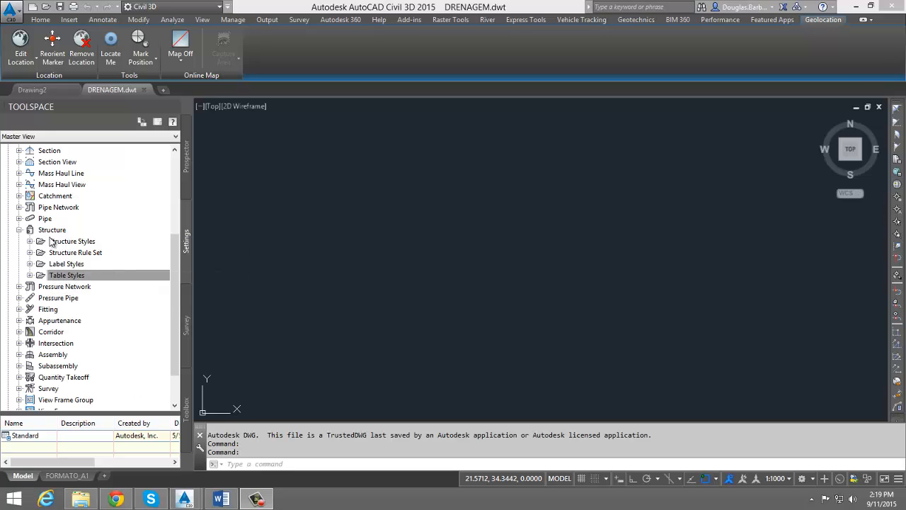
pyautogui.click(73, 242)
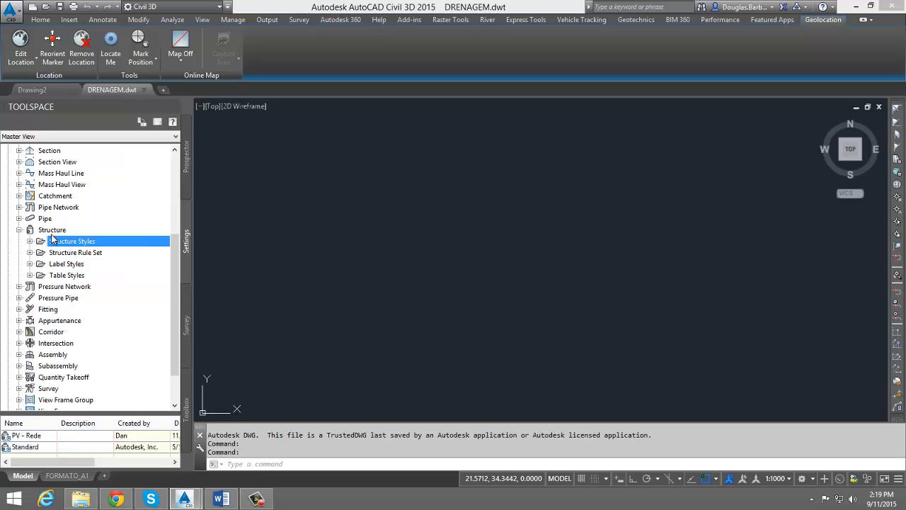
# Expand the Pipe category with its rule sets collapsed and only the individual pipe styles listed
pyautogui.click(40, 220)
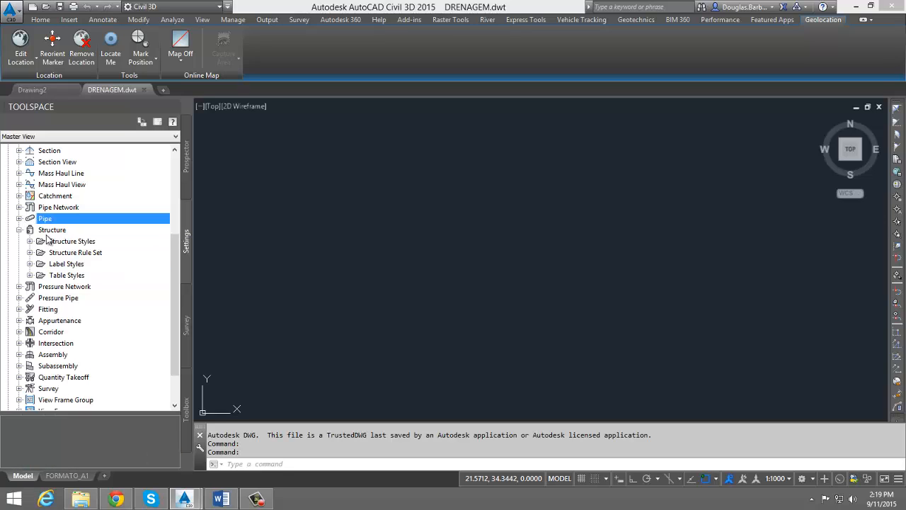
pyautogui.click(20, 219)
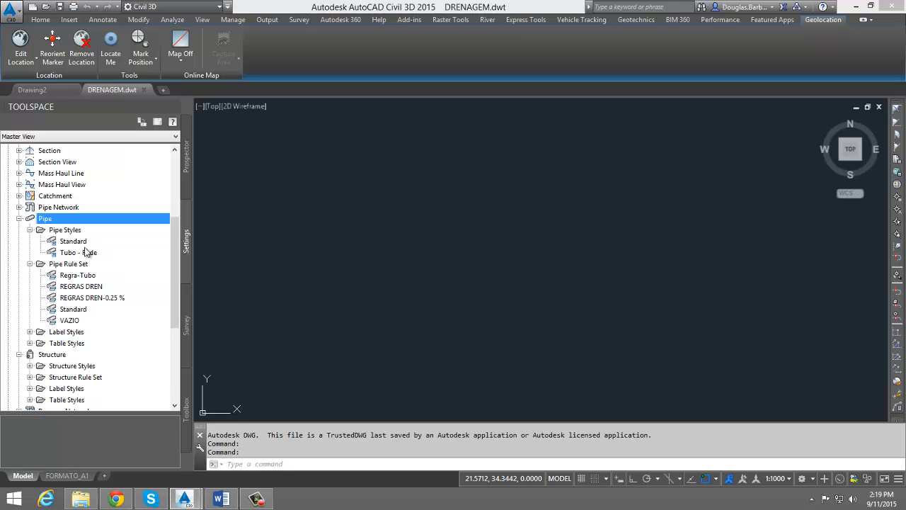
pyautogui.click(29, 264)
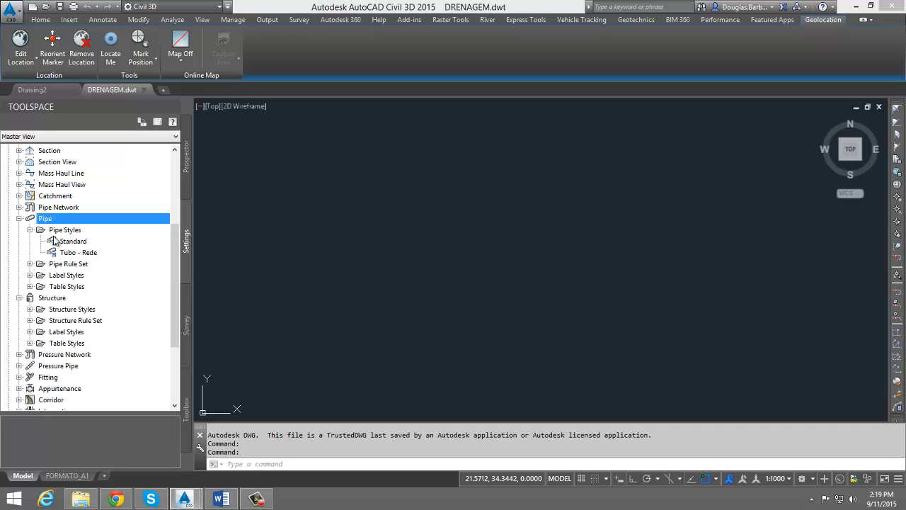
pyautogui.click(29, 230)
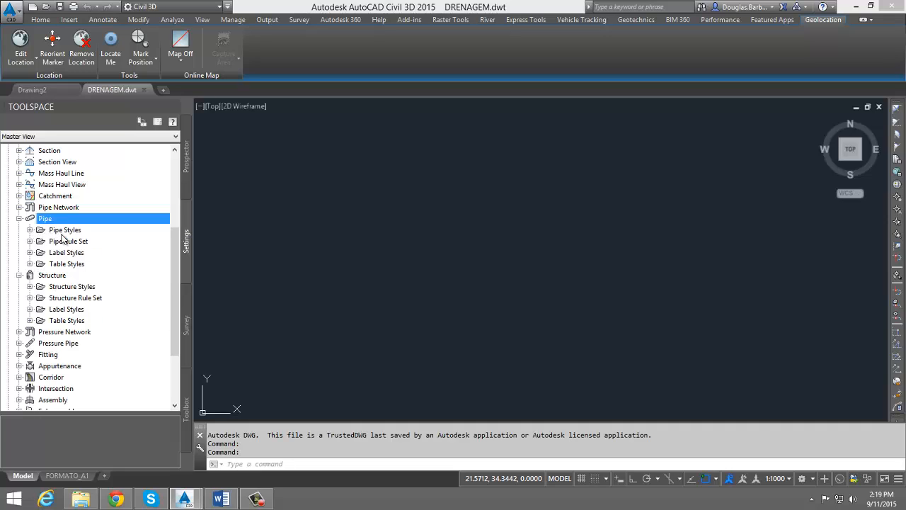
pyautogui.click(62, 230)
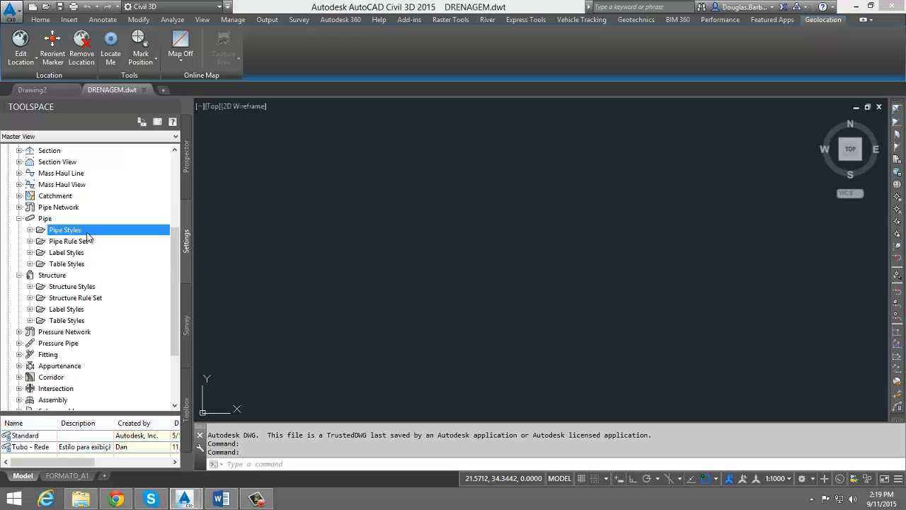
pyautogui.click(30, 230)
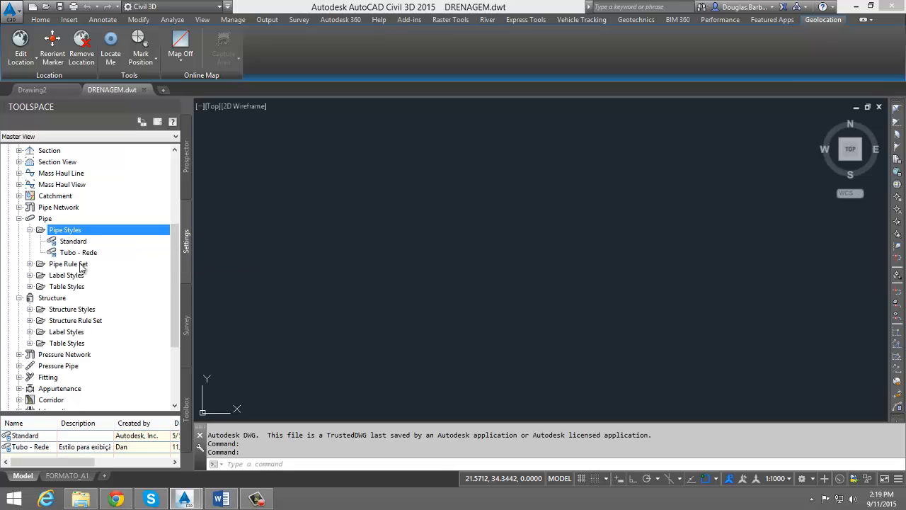
# Check the Standard style and the options available for Pipe Styles, and select the Tubo - Rede style
pyautogui.click(71, 252)
pyautogui.click(68, 243)
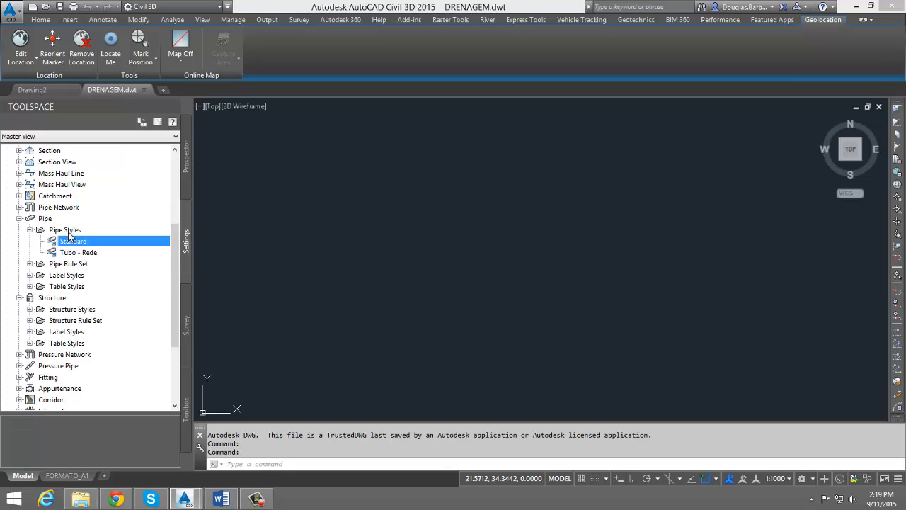
pyautogui.click(62, 231)
pyautogui.rightClick(54, 241)
pyautogui.click(52, 231)
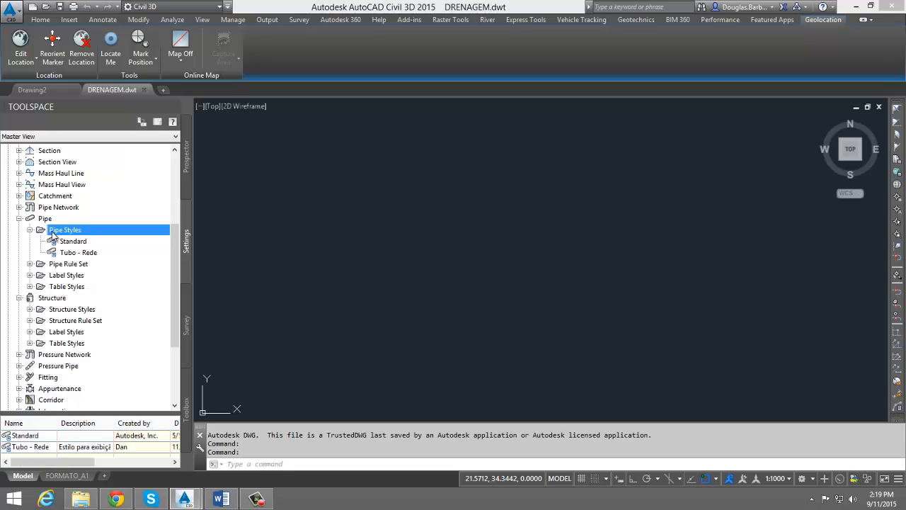
pyautogui.rightClick(94, 233)
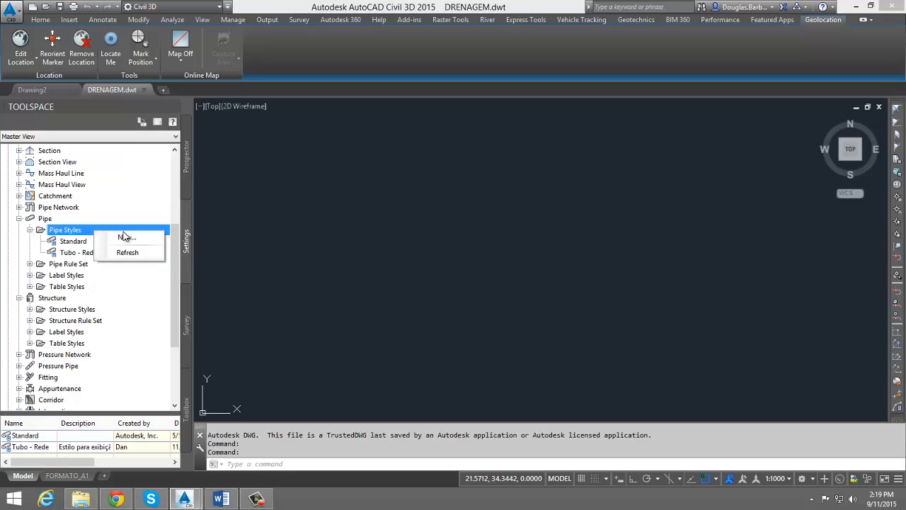
pyautogui.click(79, 252)
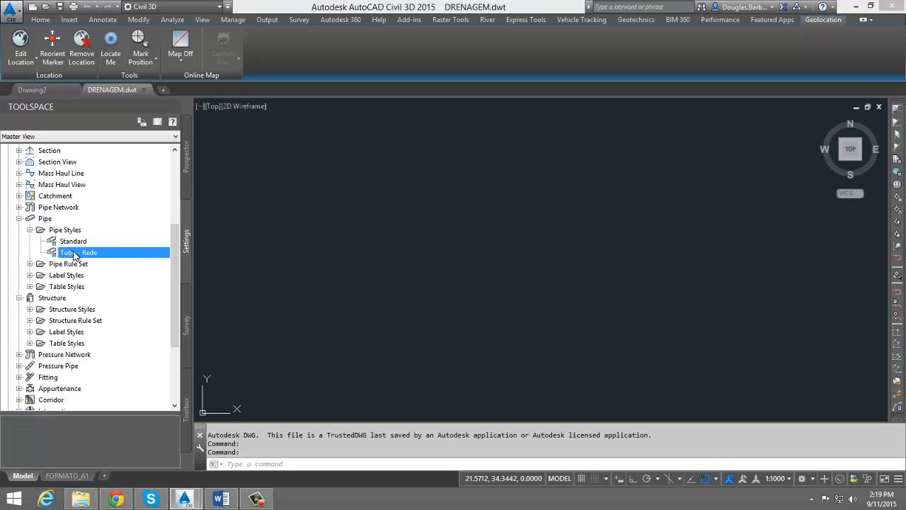
# Open the Tubo - Rede pipe style for editing, check its plan display settings, and close it without changes
pyautogui.rightClick(115, 255)
pyautogui.click(116, 258)
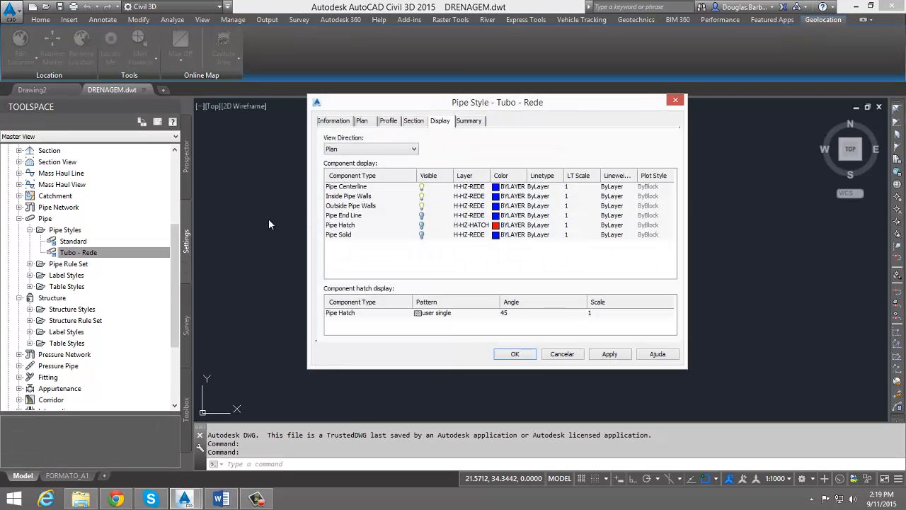
pyautogui.click(562, 354)
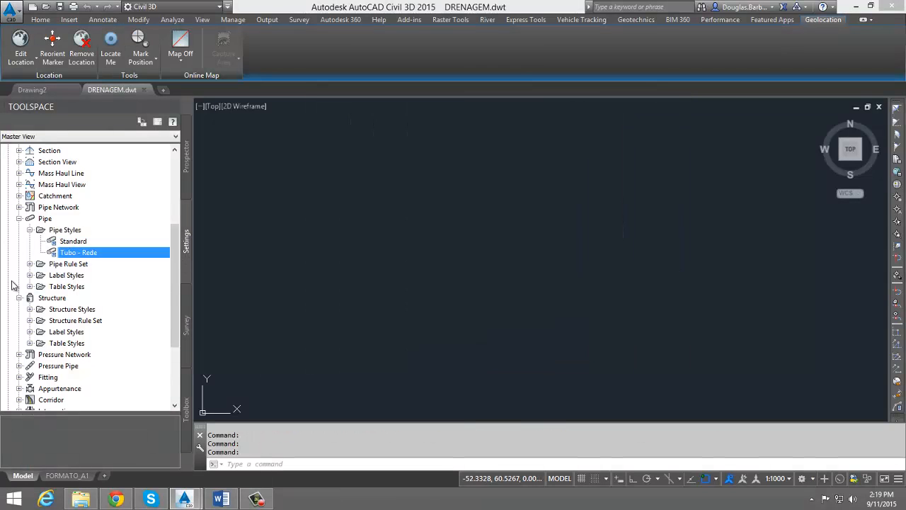
# Start a new pipe style and check its general information, with the default name selected for replacement
pyautogui.click(65, 230)
pyautogui.rightClick(69, 231)
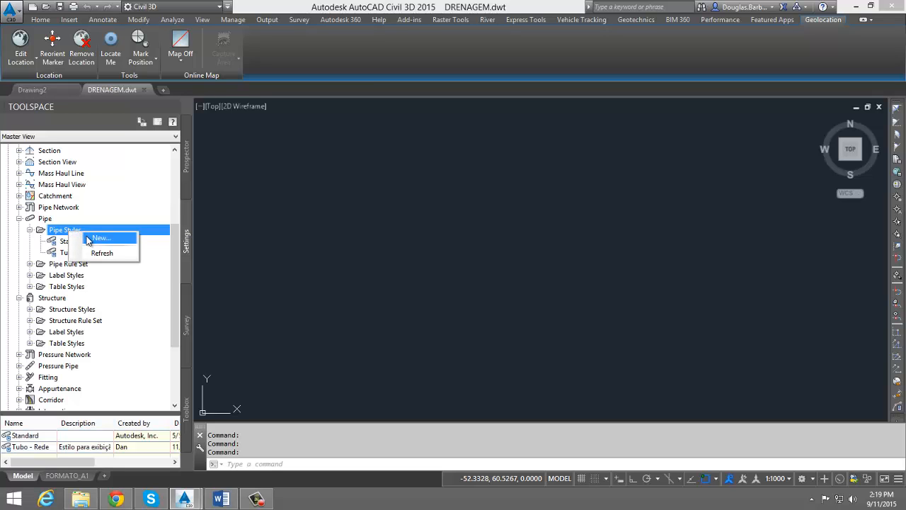
pyautogui.click(99, 238)
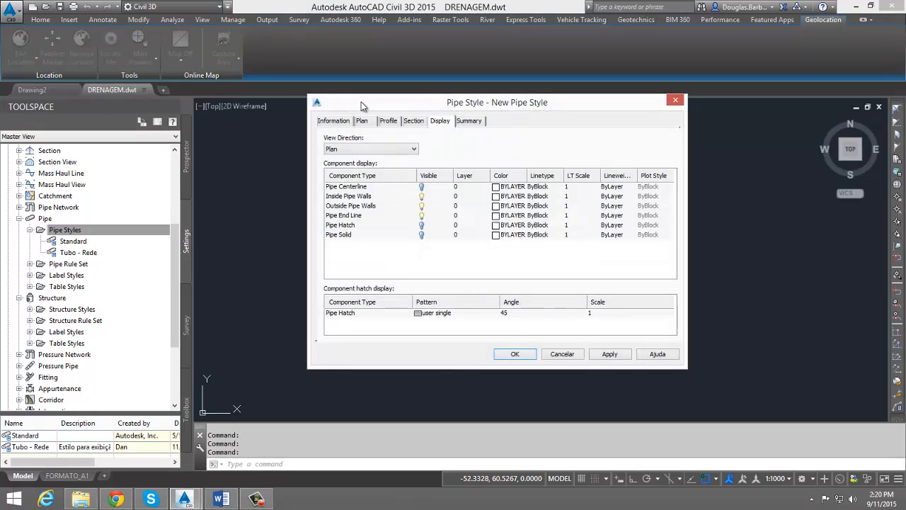
pyautogui.moveTo(361, 105); pyautogui.dragTo(430, 94)
pyautogui.click(428, 115)
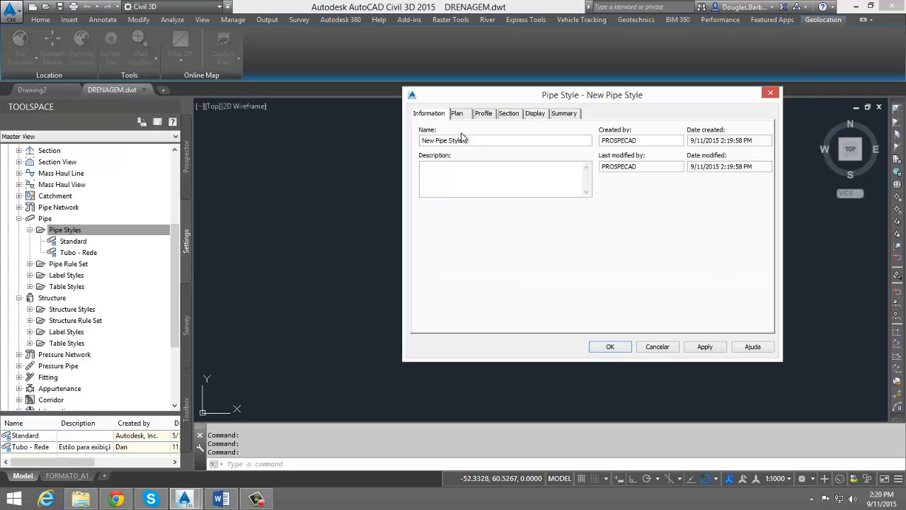
pyautogui.moveTo(477, 139); pyautogui.dragTo(407, 141)
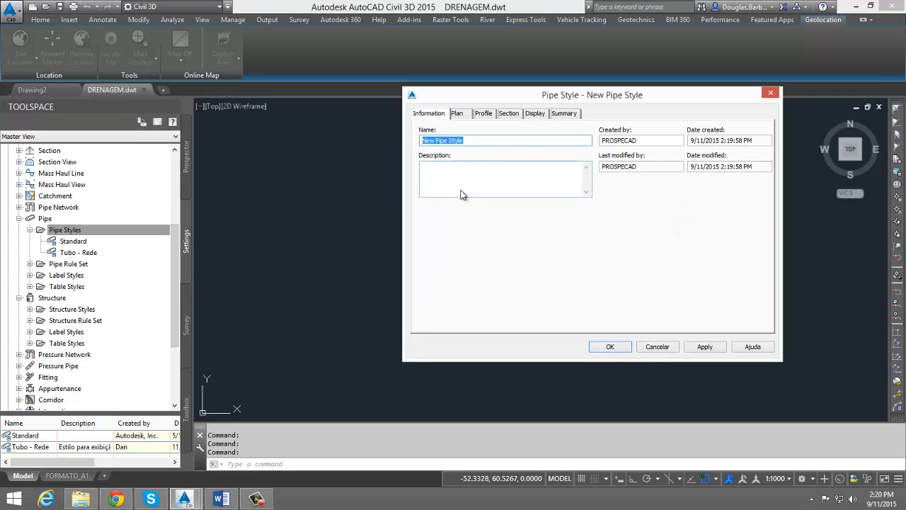
# Examine the new pipe style's plan, profile and section options for wall sizes, end lines and hatching
pyautogui.click(456, 115)
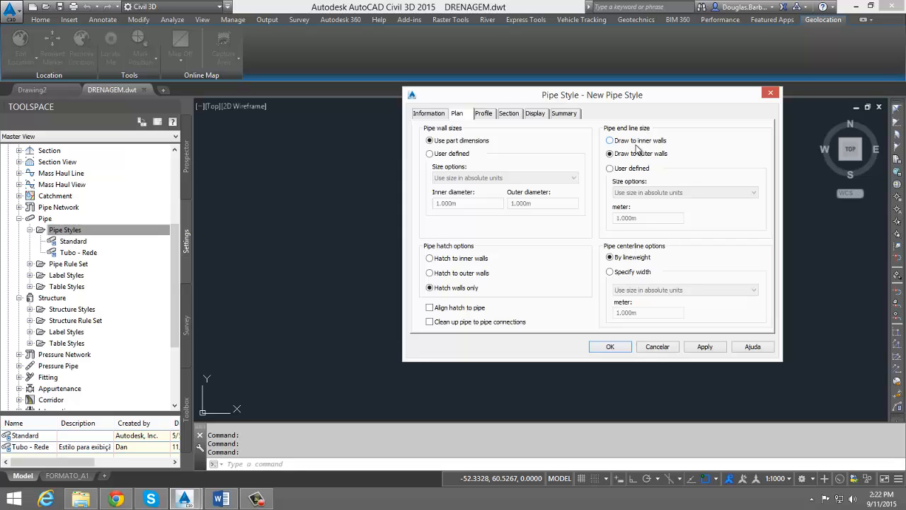
pyautogui.click(493, 116)
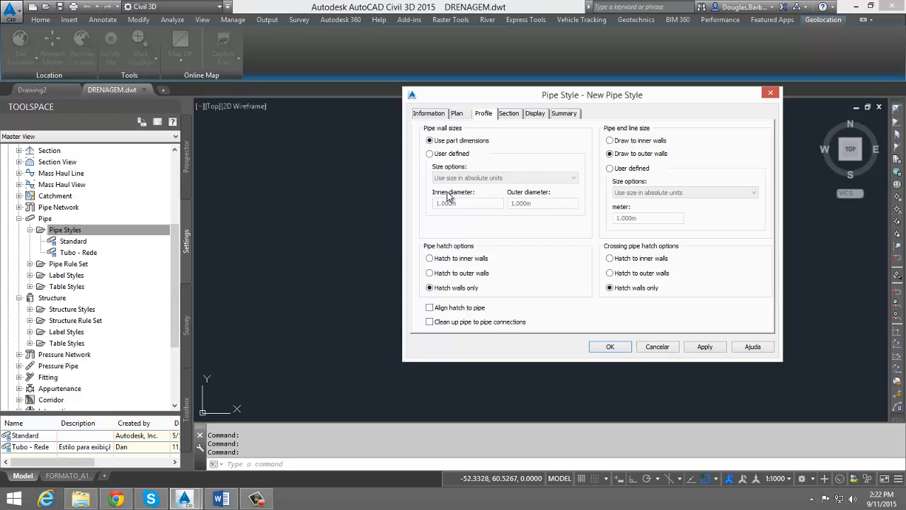
pyautogui.click(509, 116)
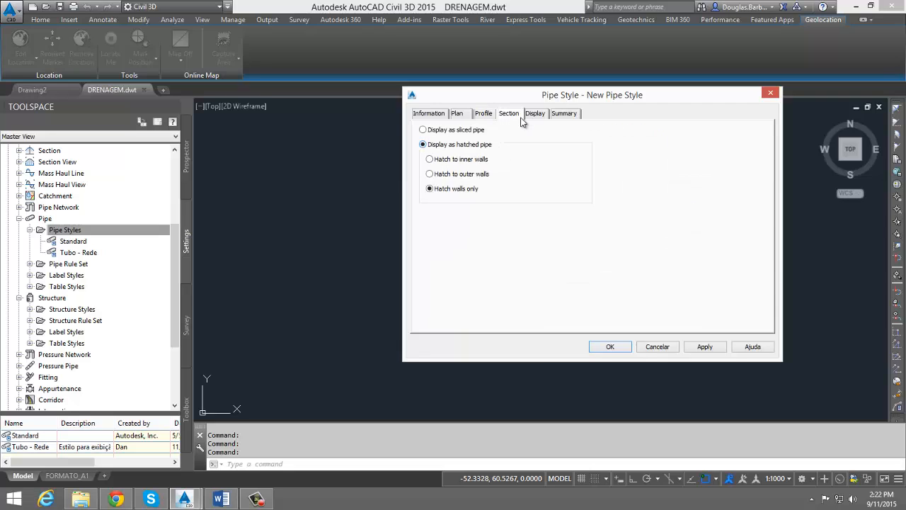
# Try assigning color 172 to the Pipe Centerline component in the new pipe style's plan display
pyautogui.click(534, 113)
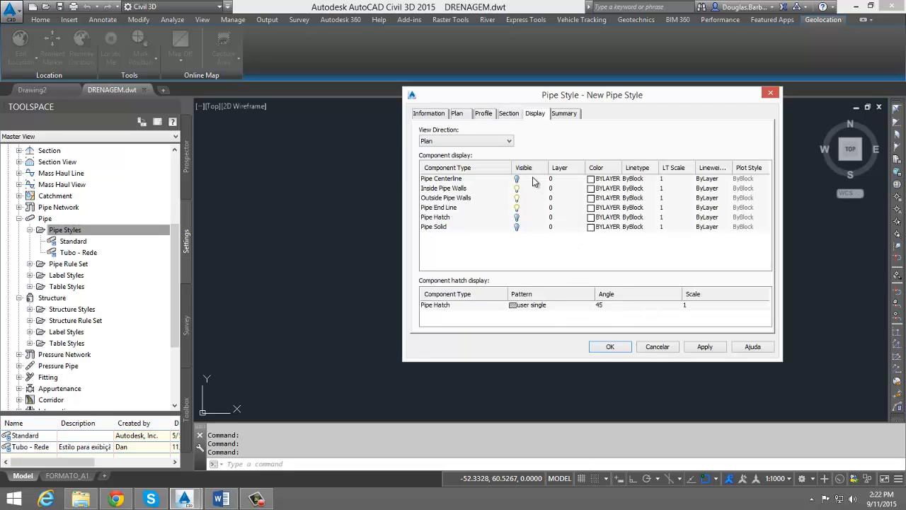
pyautogui.click(608, 178)
pyautogui.click(488, 204)
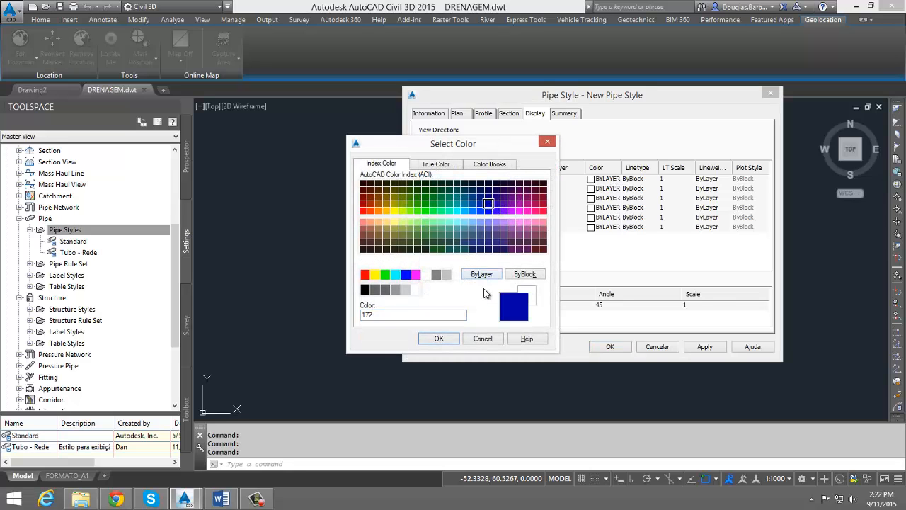
pyautogui.click(449, 339)
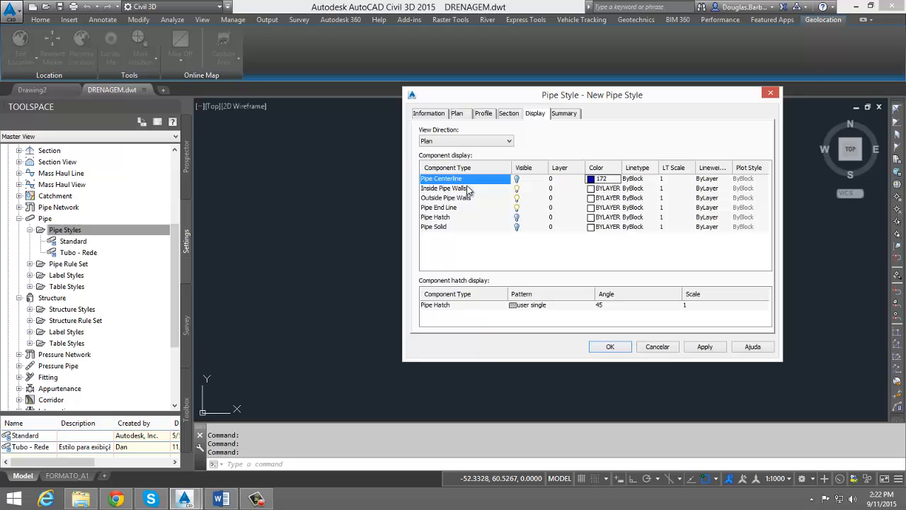
pyautogui.click(517, 179)
# Review the new pipe style's display components for the Model, Profile and Section view directions, and discard the style
pyautogui.click(477, 141)
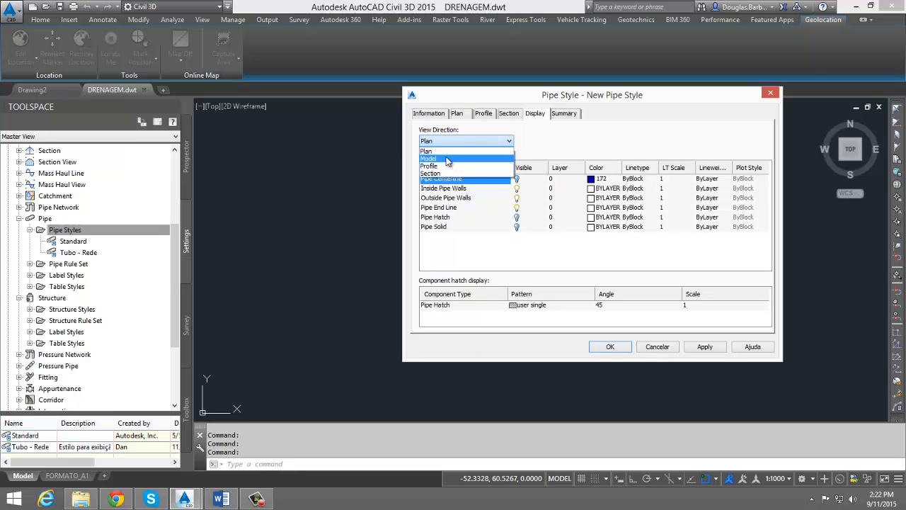
pyautogui.click(446, 159)
pyautogui.click(446, 142)
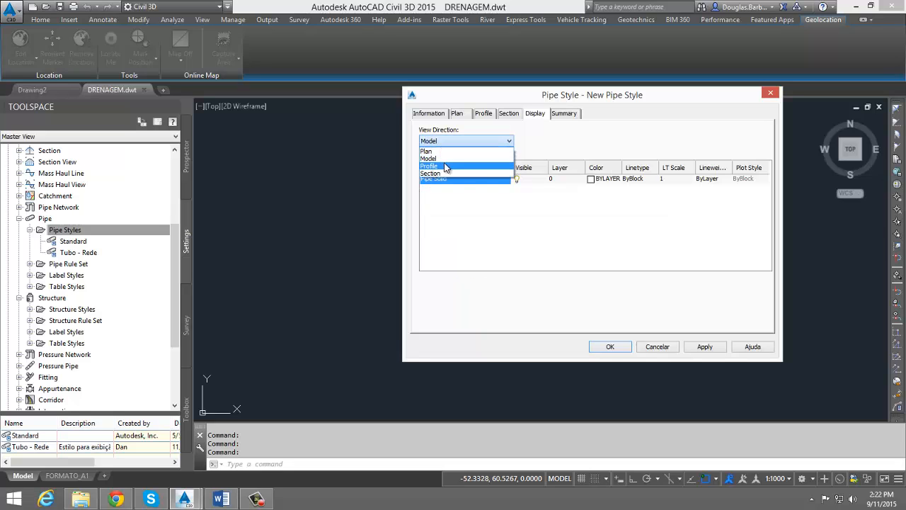
pyautogui.click(446, 166)
pyautogui.click(445, 142)
pyautogui.click(446, 173)
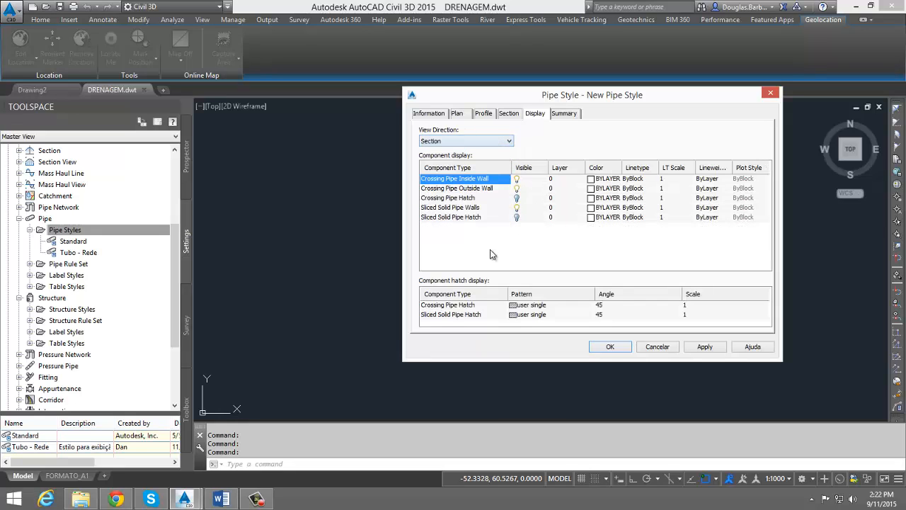
pyautogui.click(656, 347)
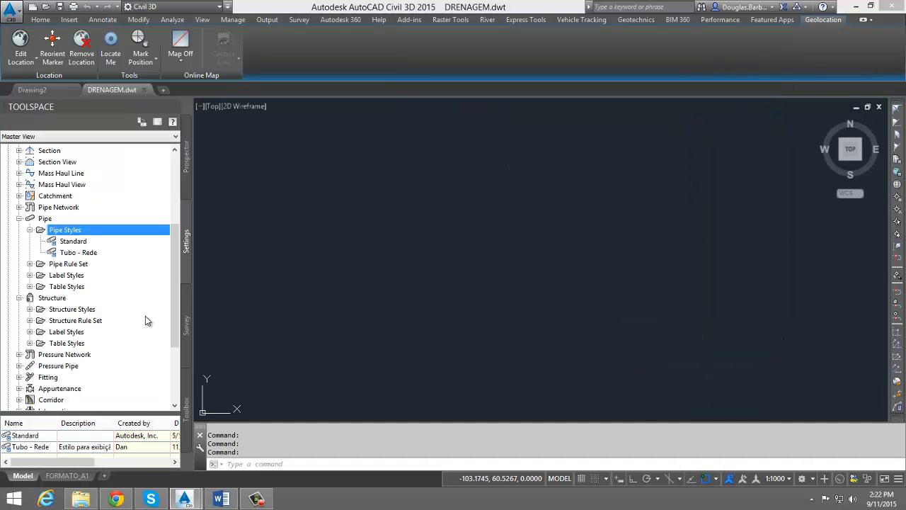
# Open the Tubo - Rede pipe style for editing and examine its component display in plan, profile and section views
pyautogui.click(79, 252)
pyautogui.rightClick(81, 254)
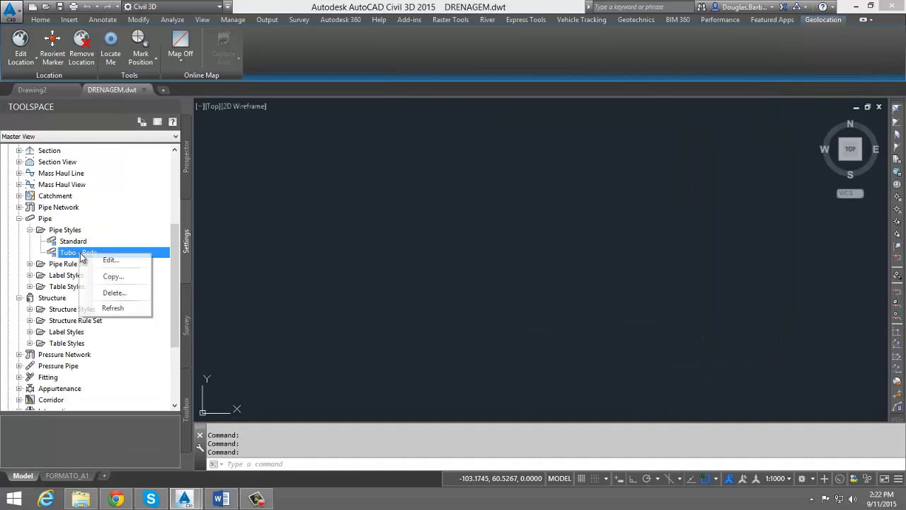
pyautogui.click(103, 258)
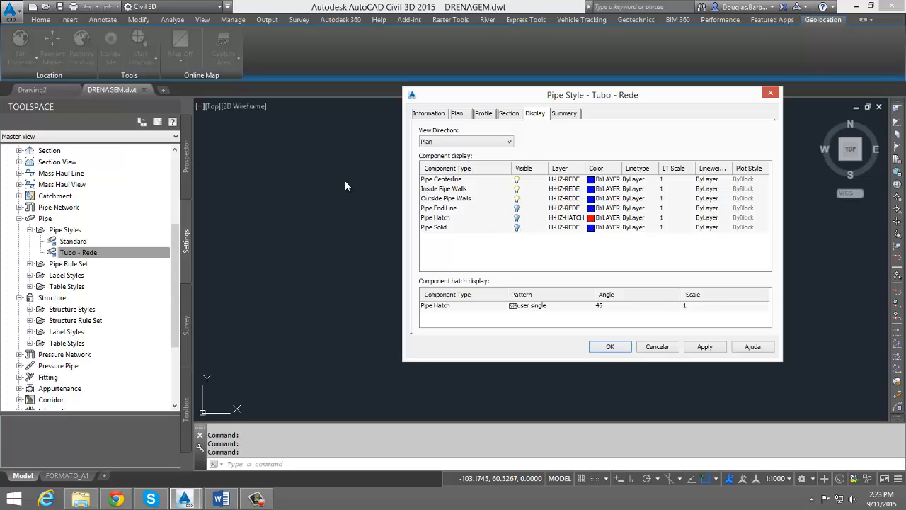
pyautogui.click(435, 142)
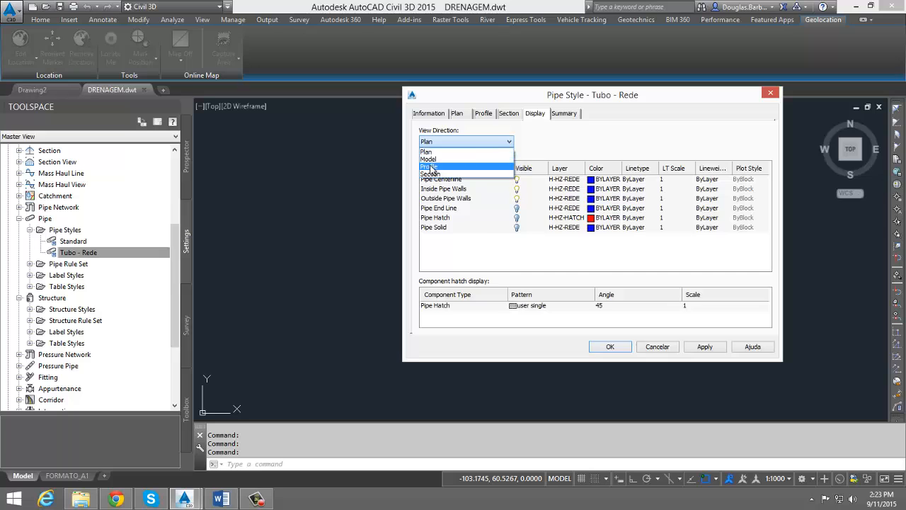
pyautogui.click(431, 165)
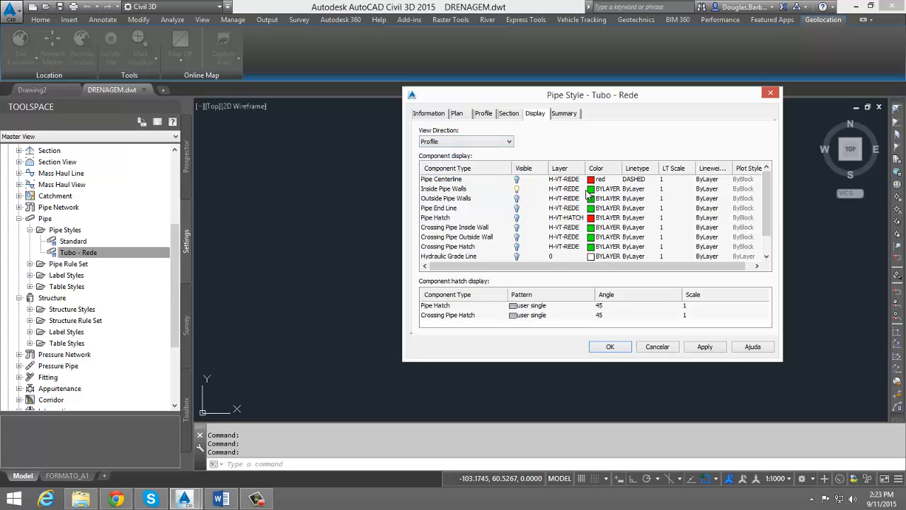
pyautogui.scroll(-2, 586, 221)
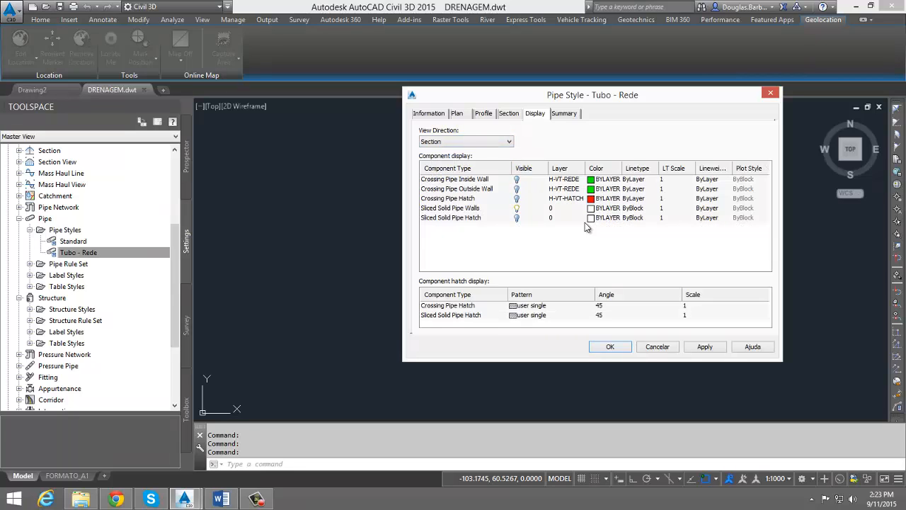
# Compare Tubo - Rede's component display in the Profile, Section and Model view directions, and close the style unchanged
pyautogui.click(472, 141)
pyautogui.click(460, 169)
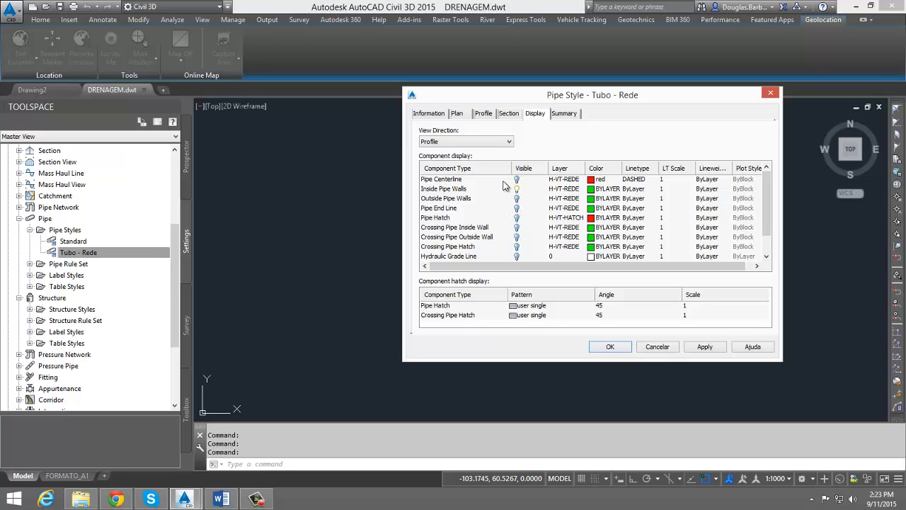
pyautogui.scroll(-1, 465, 236)
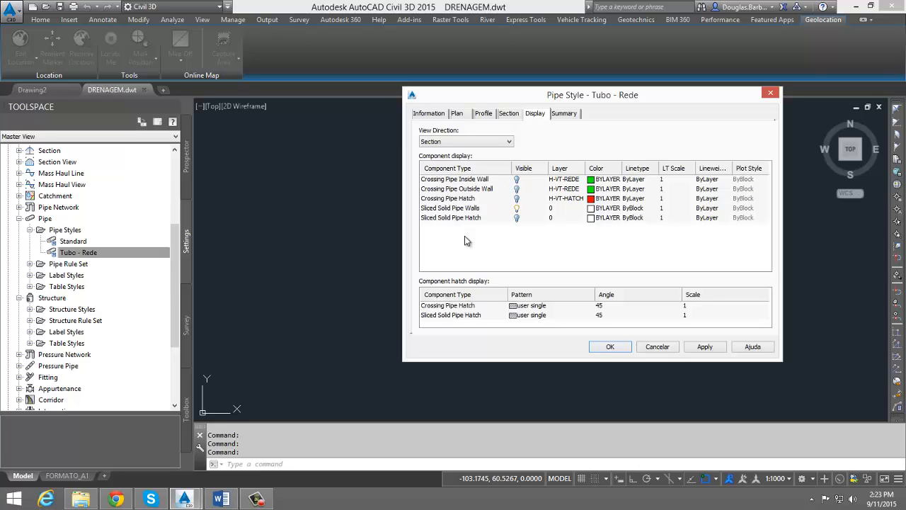
pyautogui.scroll(2, 474, 230)
pyautogui.click(497, 145)
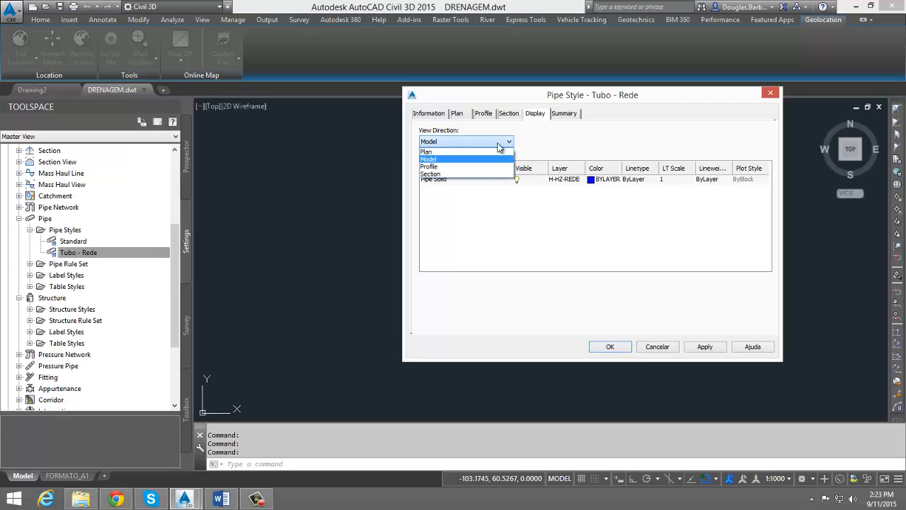
pyautogui.click(448, 160)
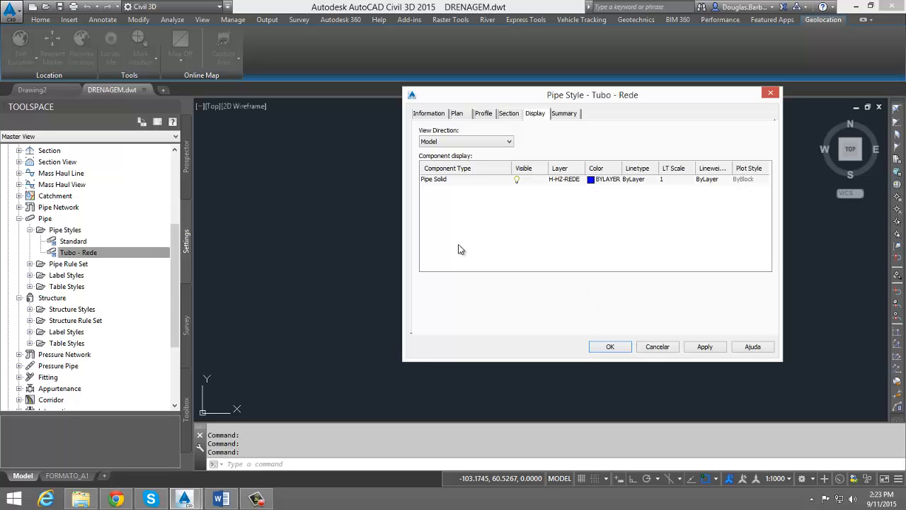
pyautogui.click(770, 92)
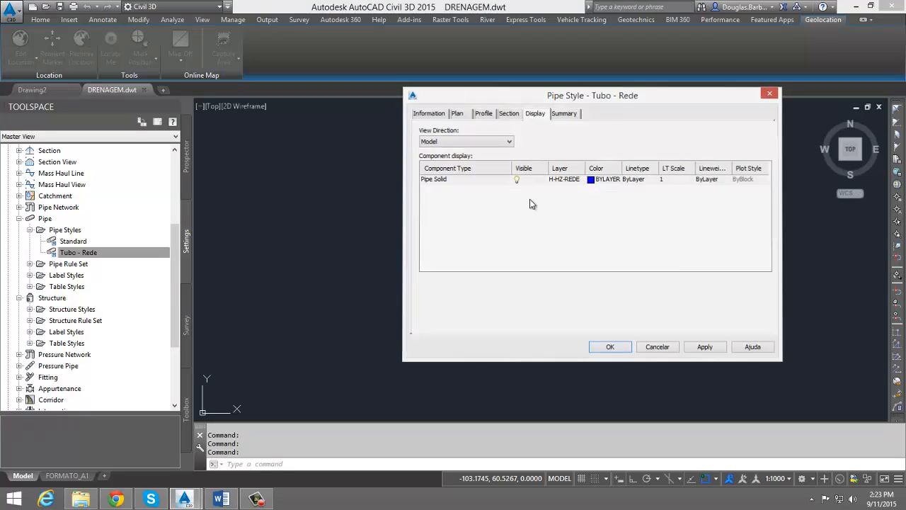
# Collapse the Pipe category and expand Structure Styles under Structure to list its individual styles
pyautogui.click(19, 218)
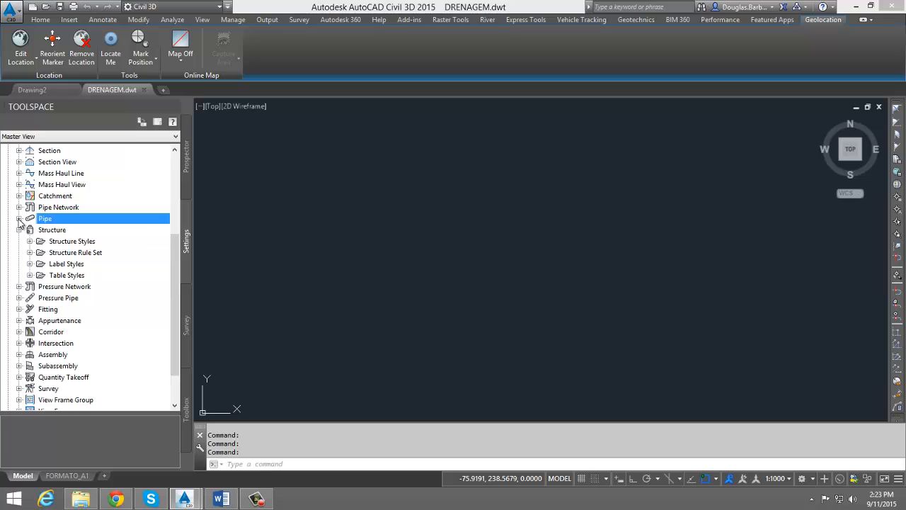
pyautogui.click(31, 230)
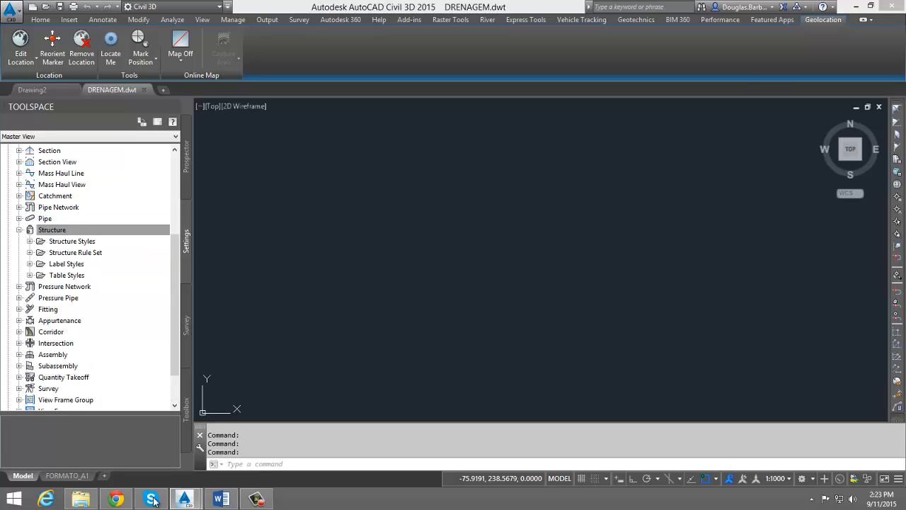
pyautogui.click(256, 499)
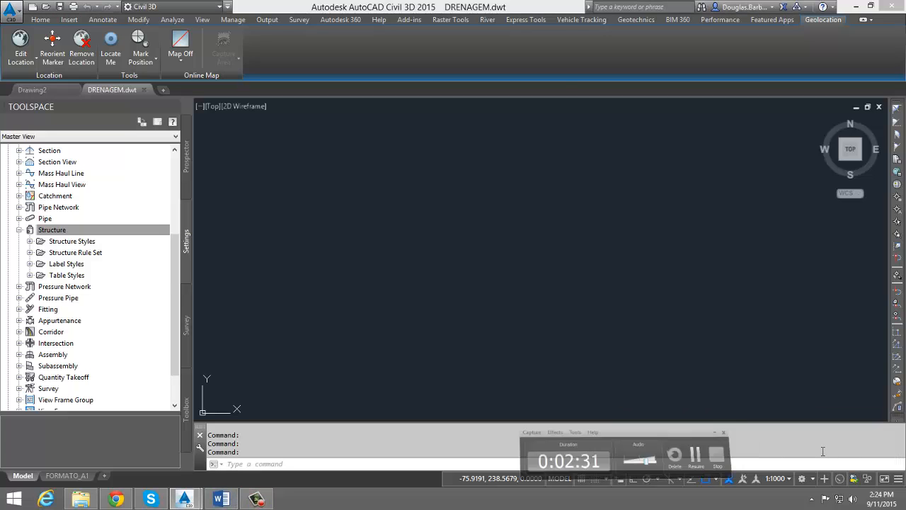
pyautogui.click(78, 242)
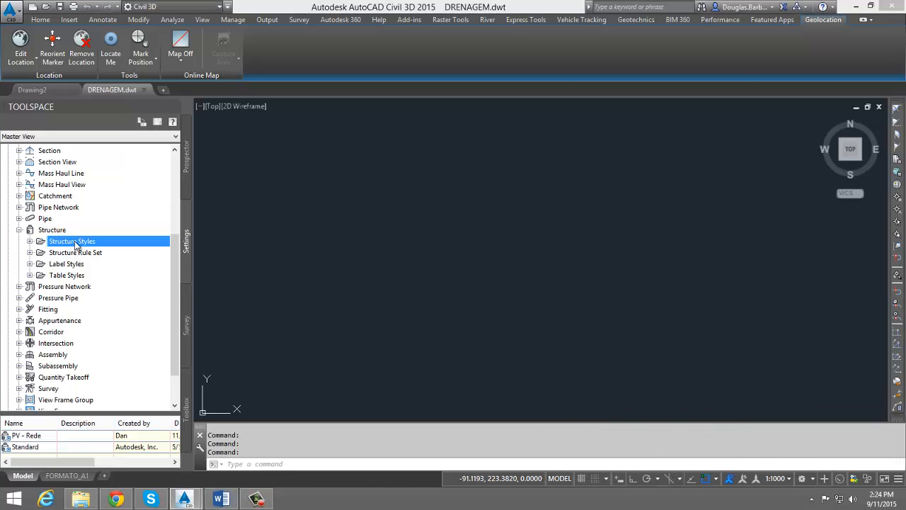
pyautogui.rightClick(78, 242)
pyautogui.click(32, 242)
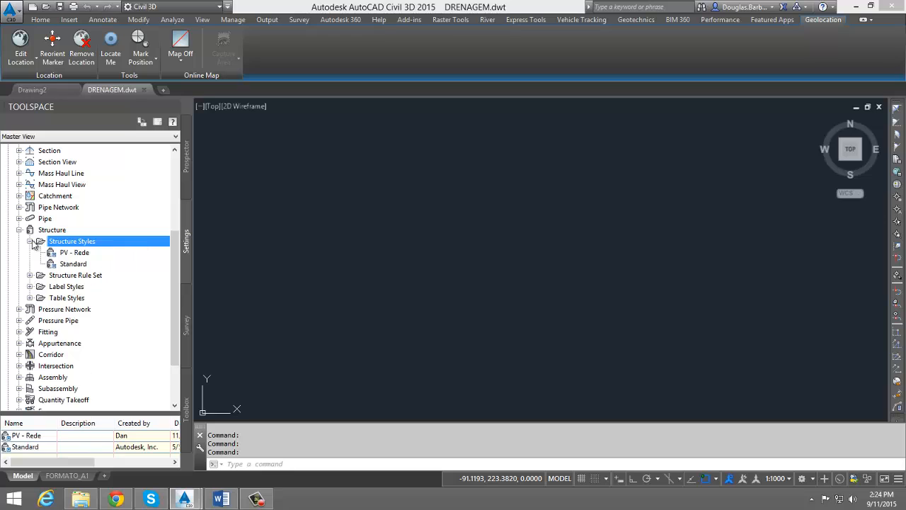
# Start a new structure style from Structure Styles and check its name and description fields
pyautogui.click(82, 253)
pyautogui.click(80, 243)
pyautogui.rightClick(85, 249)
pyautogui.click(110, 253)
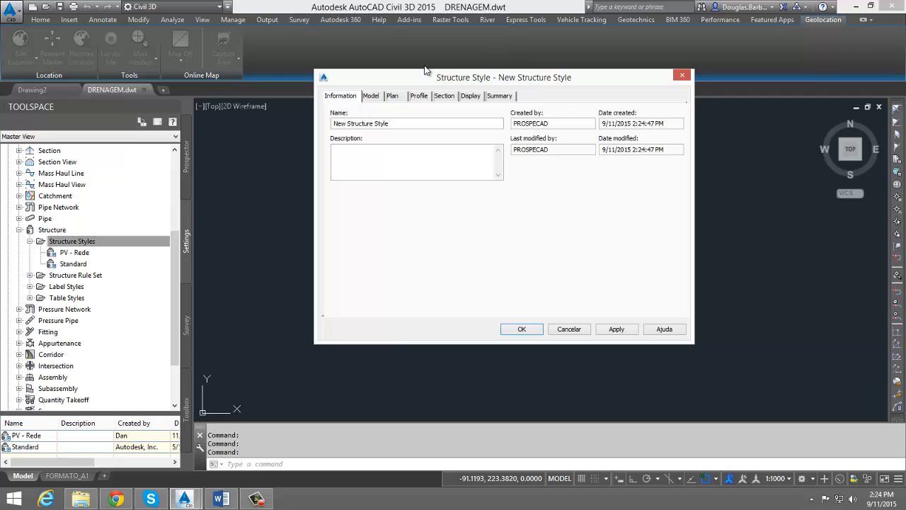
pyautogui.moveTo(401, 123); pyautogui.dragTo(334, 123)
pyautogui.click(386, 163)
# Review the new structure style's model, plan, profile, section and display settings, and cancel its creation
pyautogui.click(372, 96)
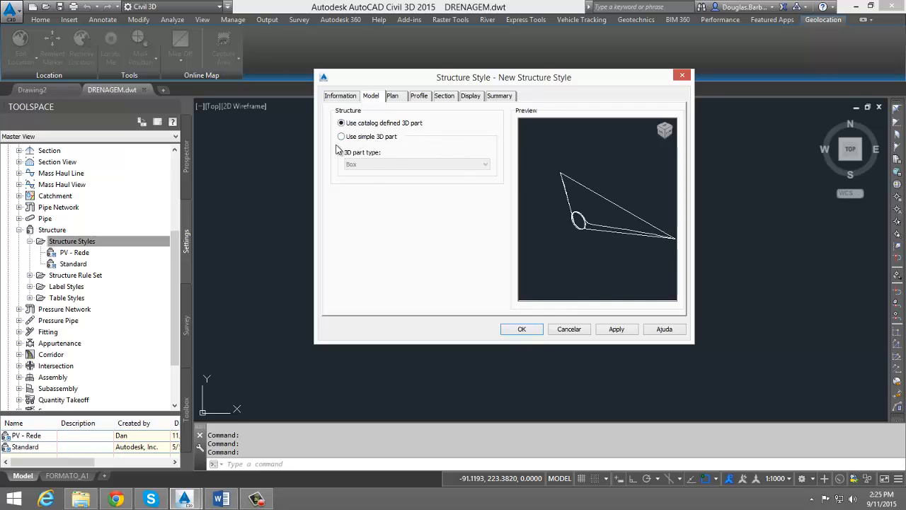
pyautogui.click(395, 96)
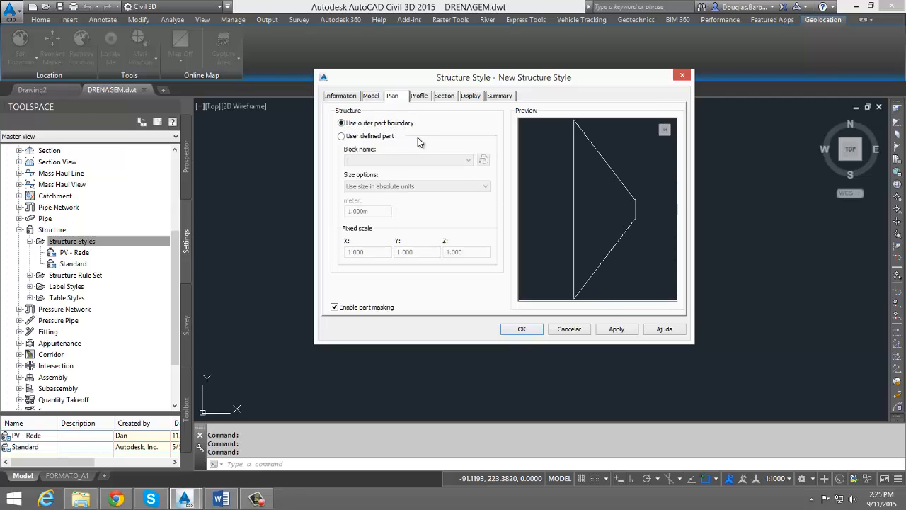
pyautogui.click(420, 97)
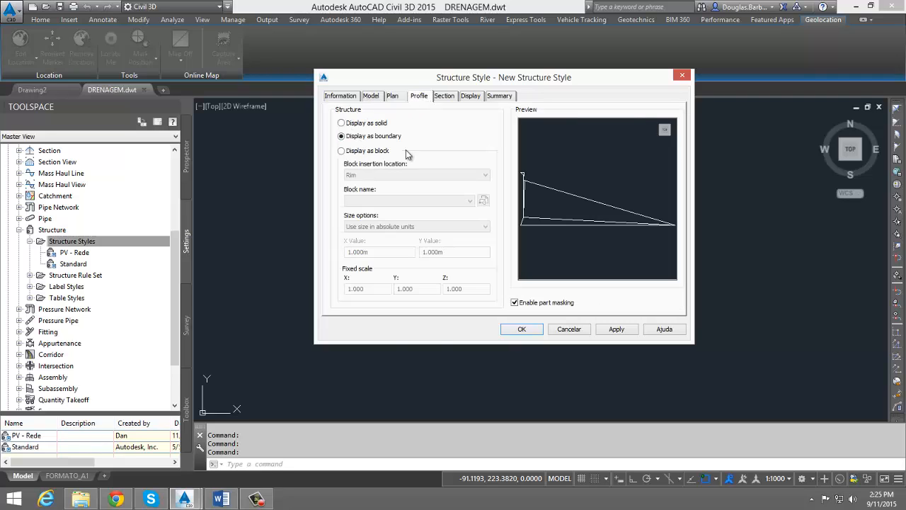
pyautogui.click(453, 96)
pyautogui.click(470, 97)
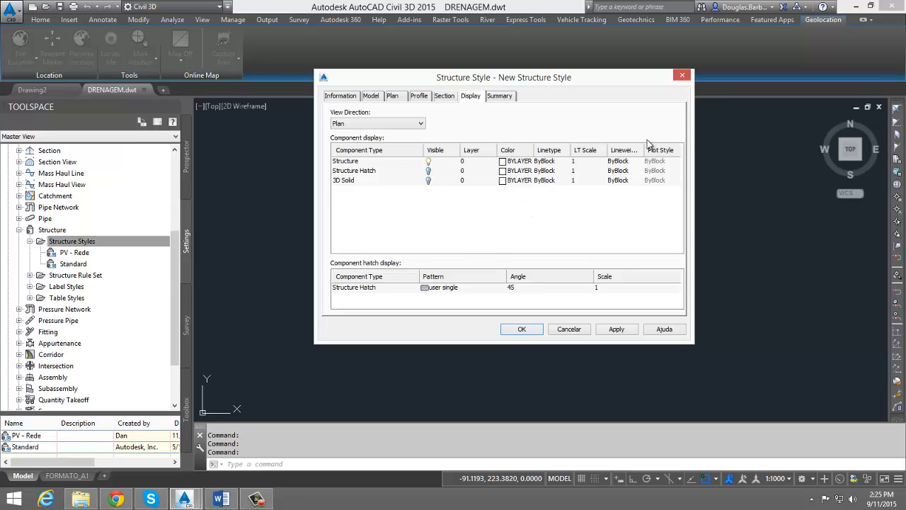
pyautogui.click(568, 329)
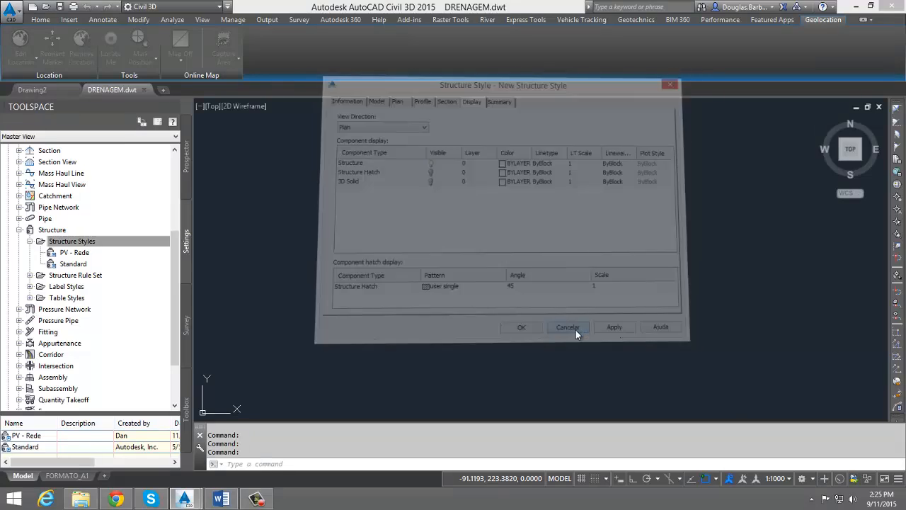
# Collapse the Structure and Pipe categories and their style collections in the settings tree
pyautogui.doubleClick(29, 234)
pyautogui.doubleClick(30, 232)
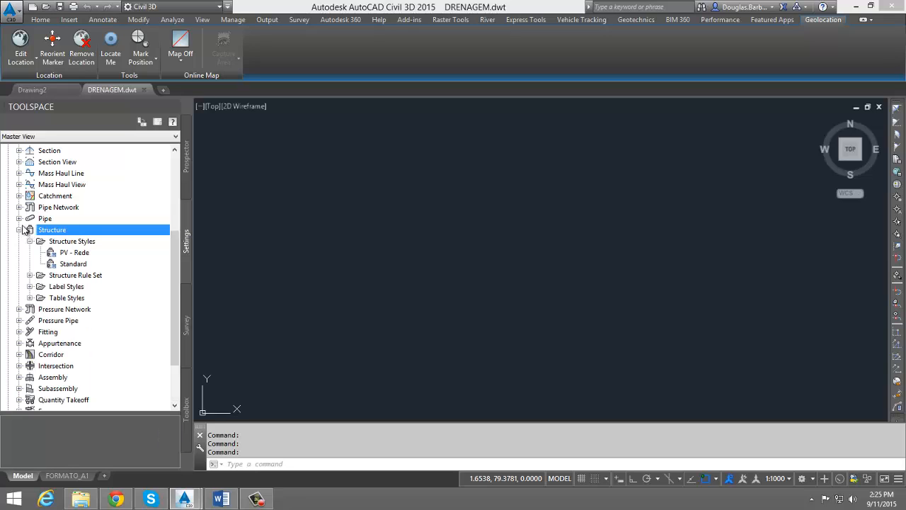
pyautogui.click(21, 218)
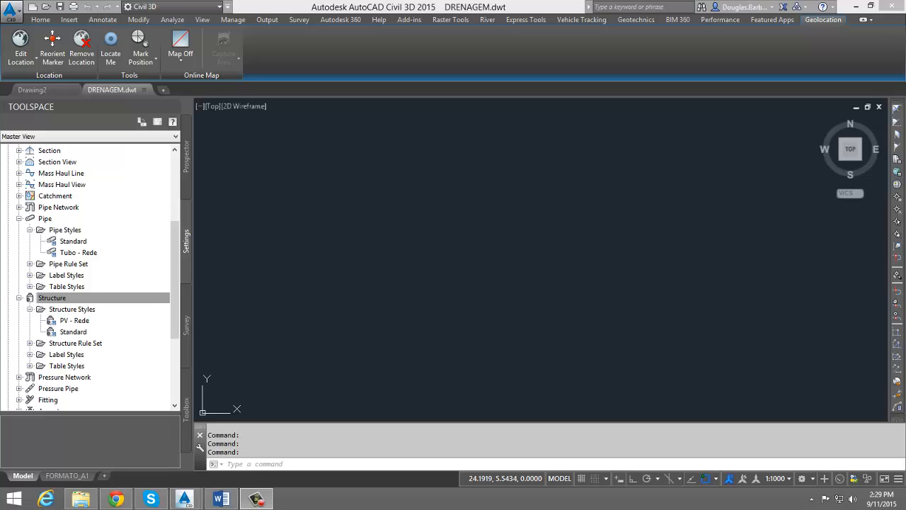
pyautogui.click(29, 232)
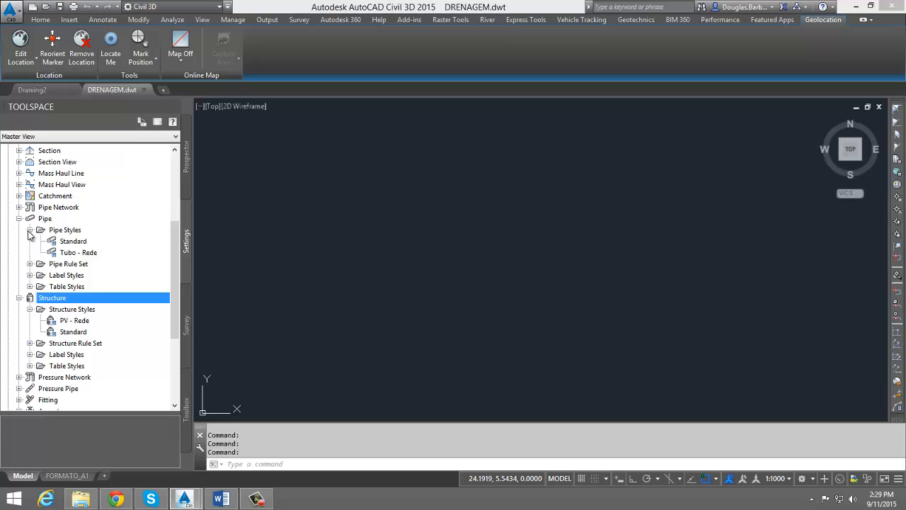
pyautogui.click(29, 230)
pyautogui.click(19, 275)
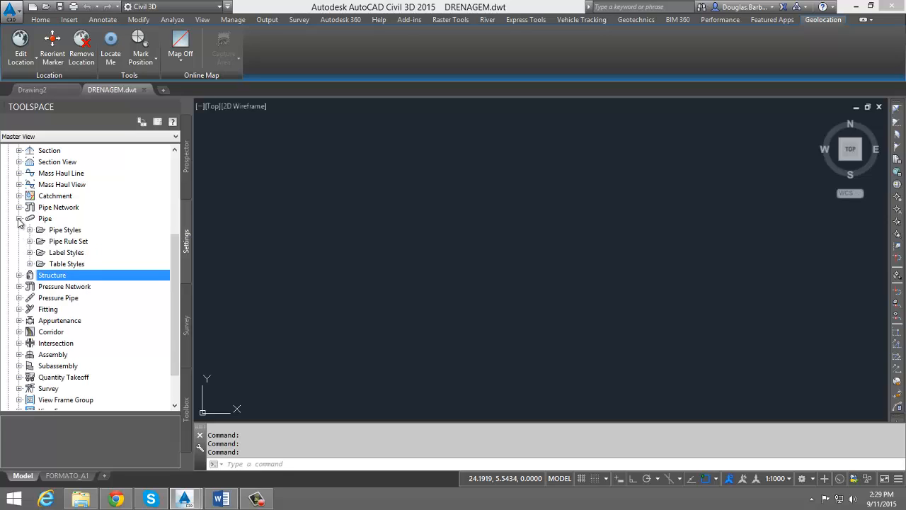
pyautogui.click(19, 219)
# Expand Parts Lists under Pipe Network and look through its individual parts lists
pyautogui.click(50, 209)
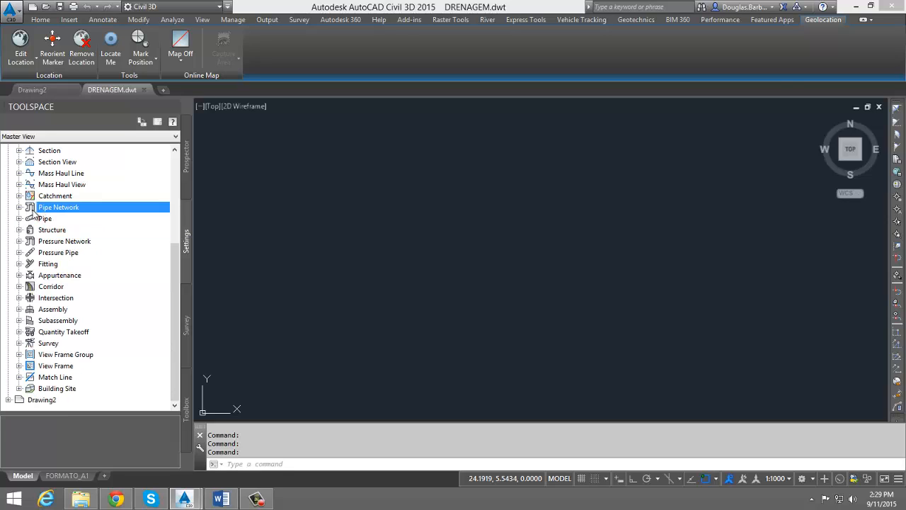
pyautogui.click(19, 207)
pyautogui.click(63, 219)
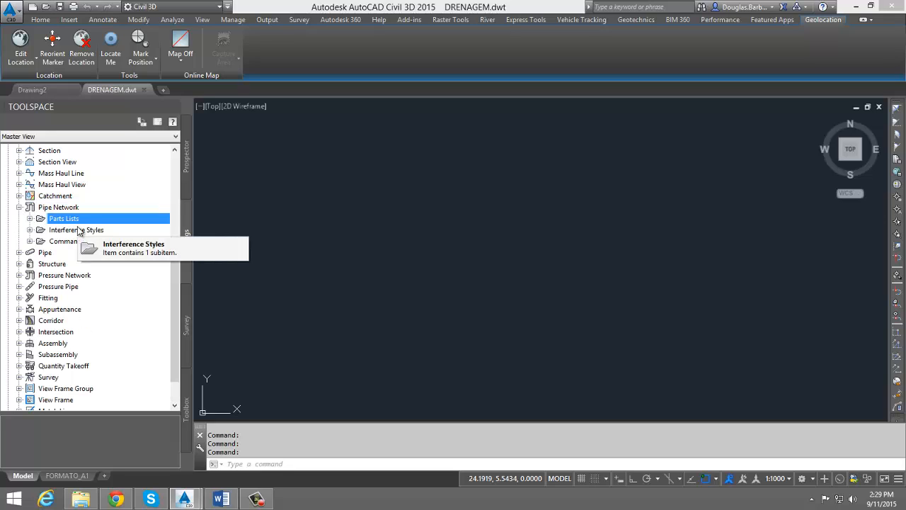
pyautogui.click(30, 219)
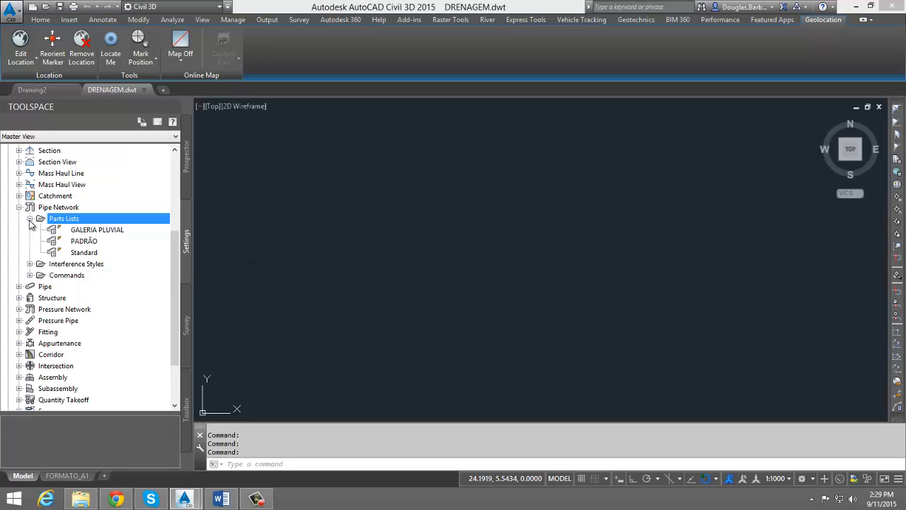
pyautogui.click(83, 255)
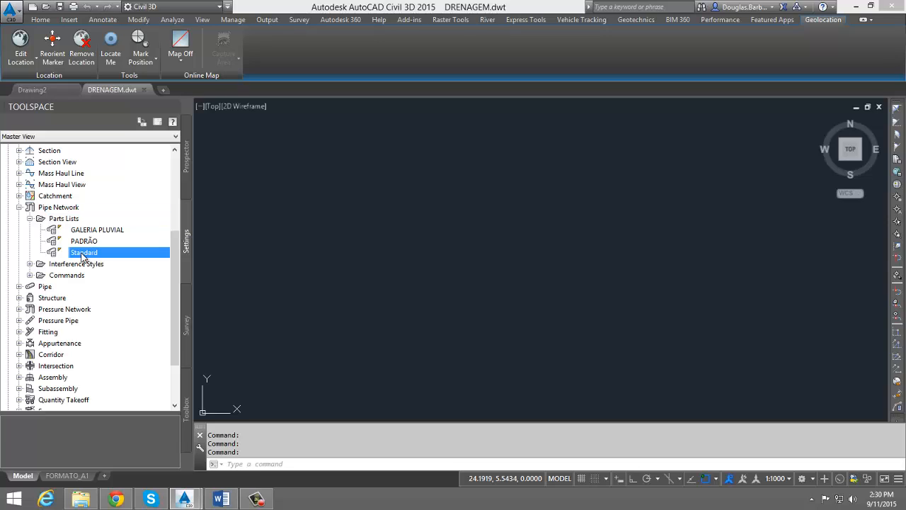
pyautogui.click(87, 243)
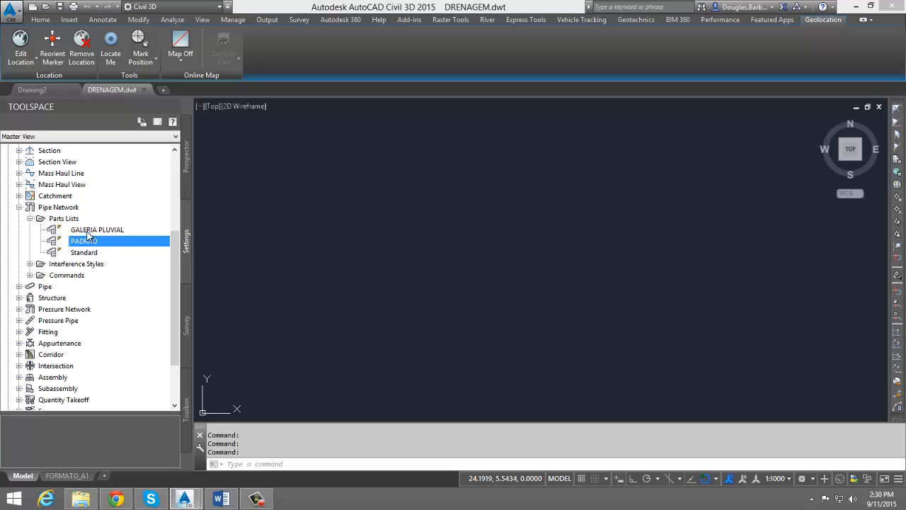
# Open the GALERIA PLUVIAL parts list for editing and check its name and description
pyautogui.click(88, 232)
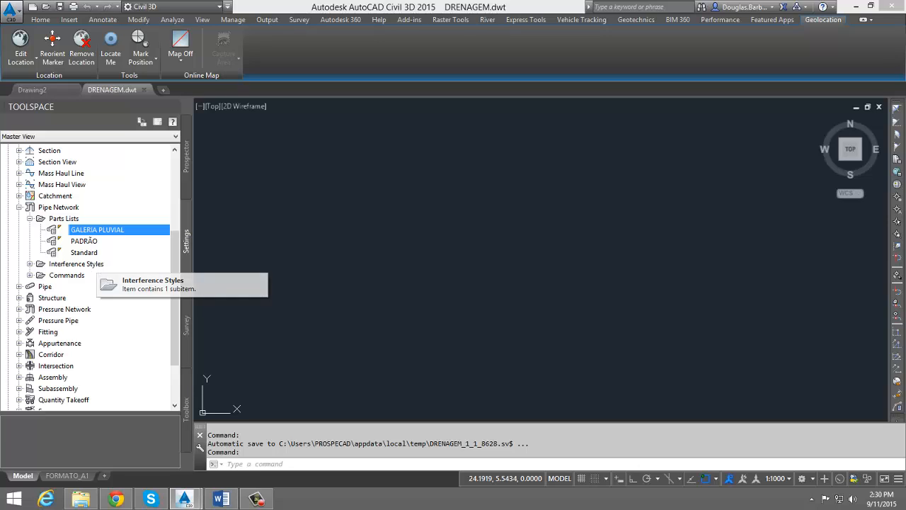
pyautogui.rightClick(91, 232)
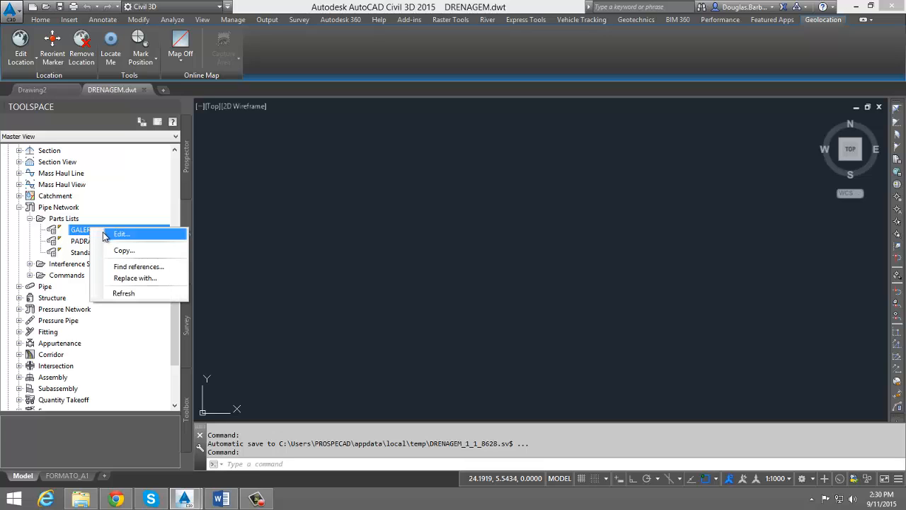
pyautogui.click(113, 238)
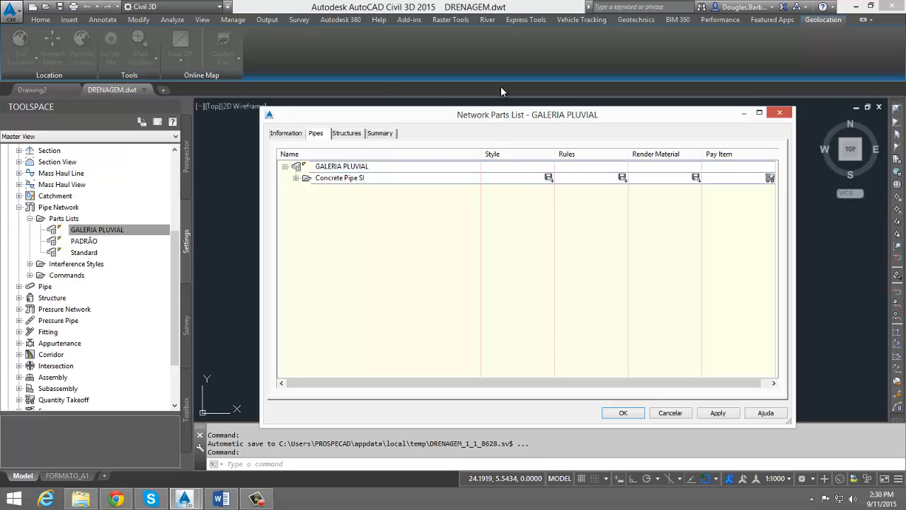
pyautogui.click(285, 133)
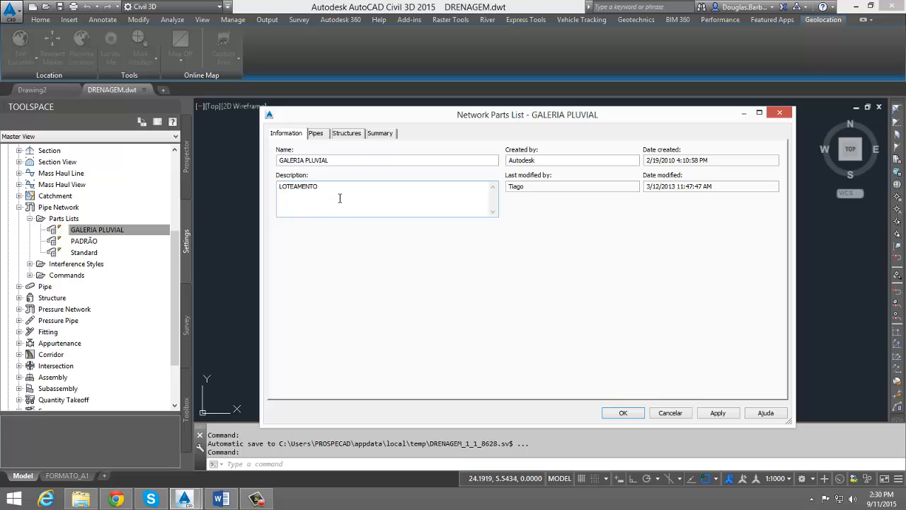
# Expand the Concrete Pipe SI family in GALERIA PLUVIAL's pipes and examine its pipe sizes, styles and rules
pyautogui.click(315, 134)
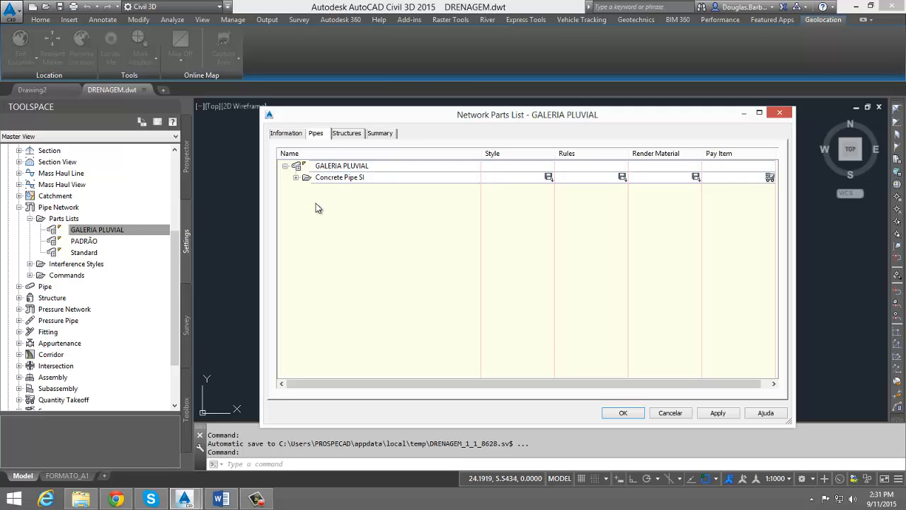
pyautogui.click(325, 180)
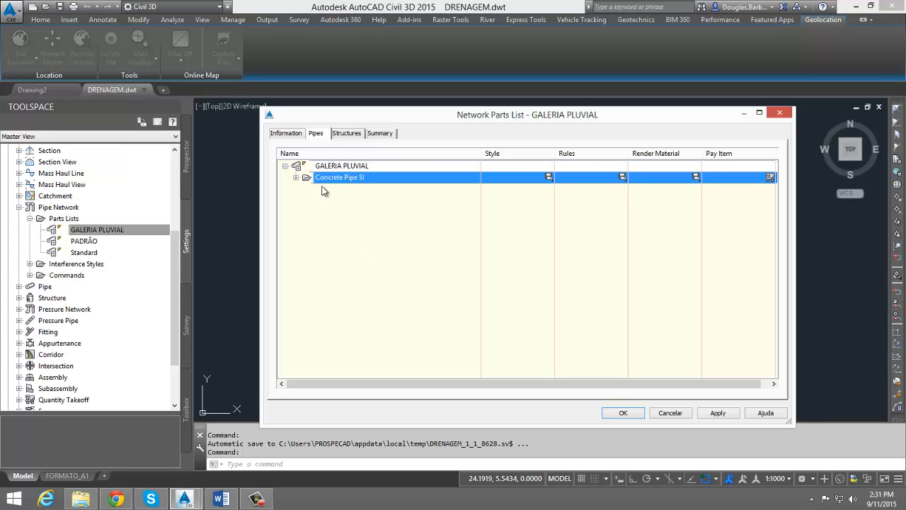
pyautogui.click(296, 177)
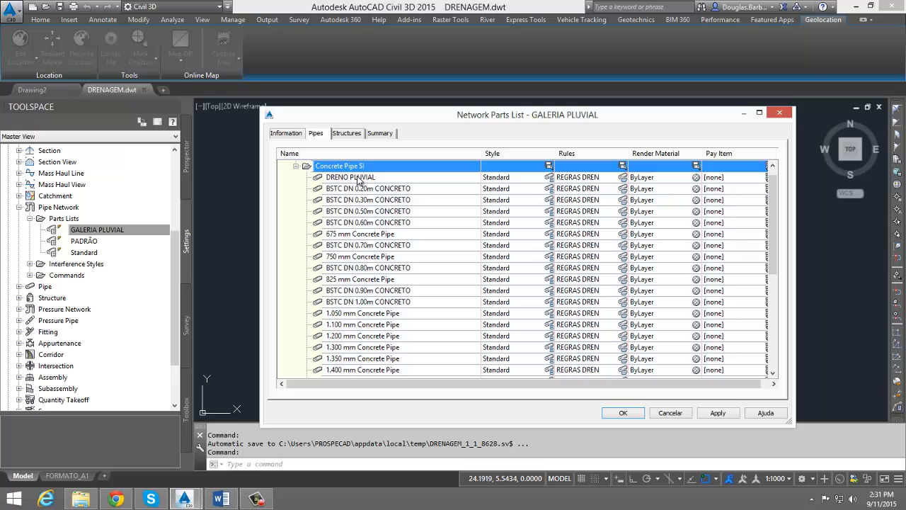
pyautogui.click(353, 178)
pyautogui.click(355, 190)
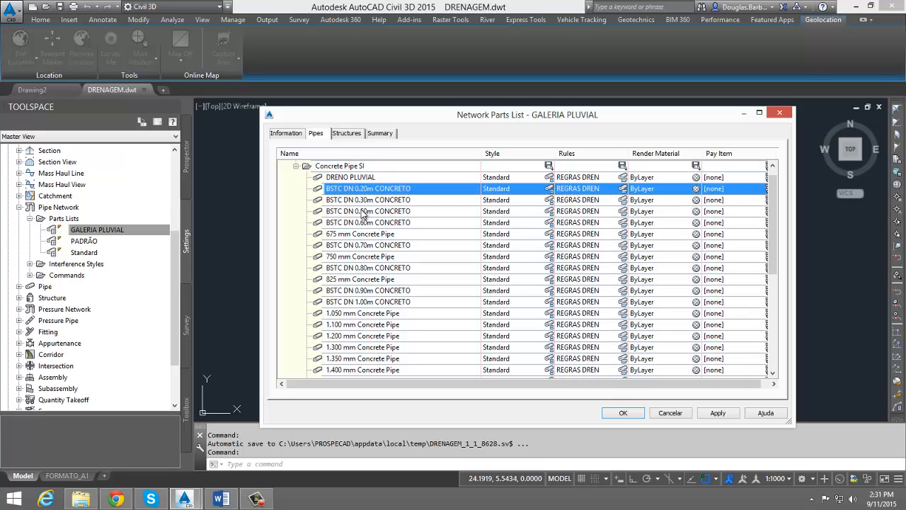
pyautogui.click(362, 213)
pyautogui.click(362, 222)
pyautogui.click(359, 279)
pyautogui.click(368, 314)
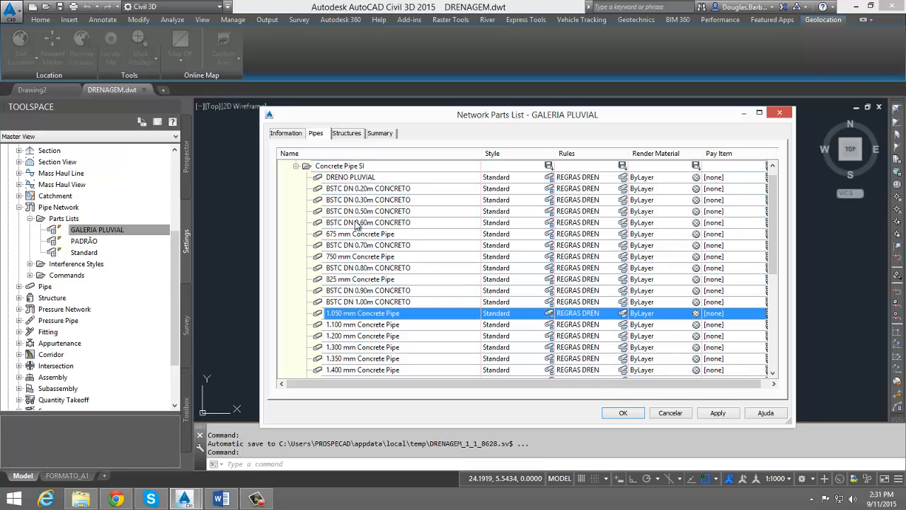
pyautogui.click(344, 168)
pyautogui.scroll(-6, 362, 208)
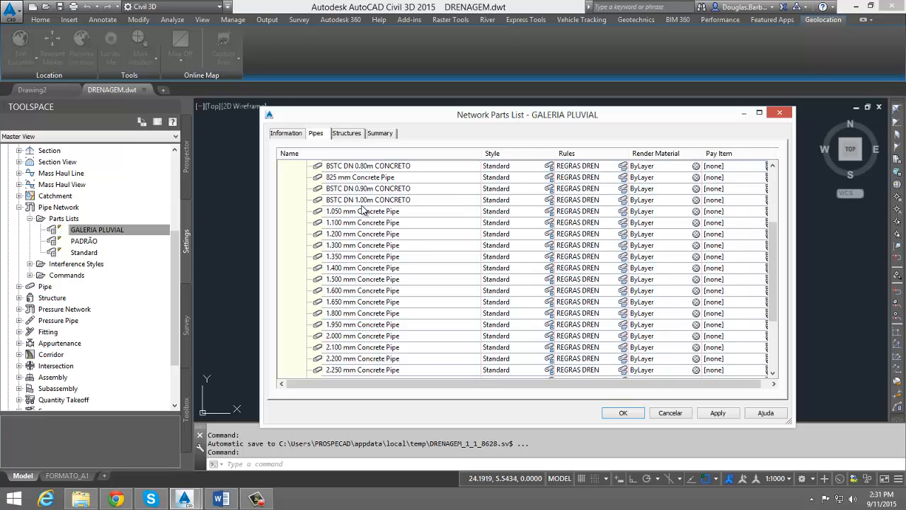
pyautogui.scroll(6, 354, 240)
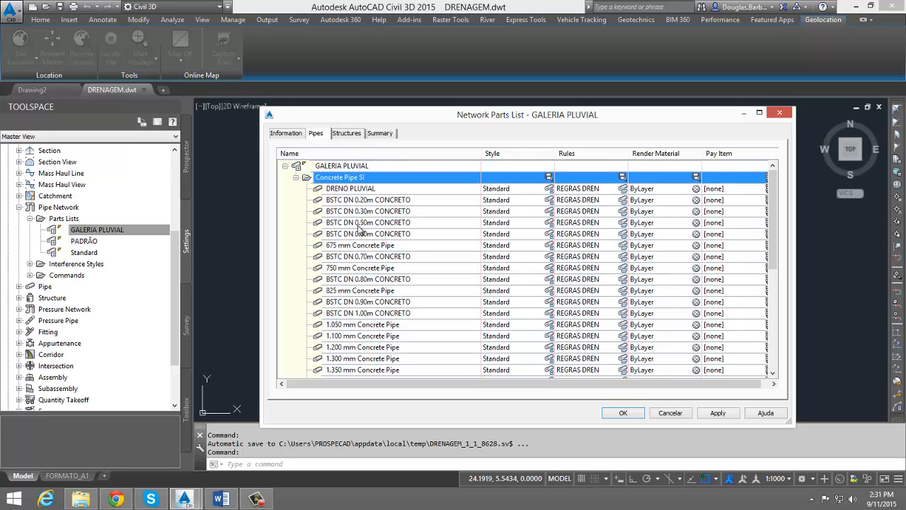
# Check the option for adding part sizes to Concrete Pipe SI and look through the family's larger pipe sizes
pyautogui.rightClick(341, 178)
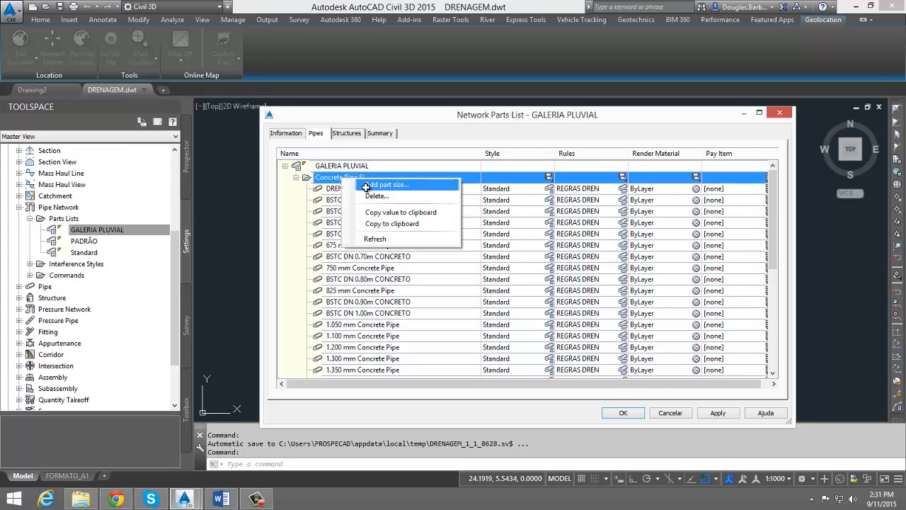
pyautogui.click(354, 267)
pyautogui.scroll(-6, 353, 210)
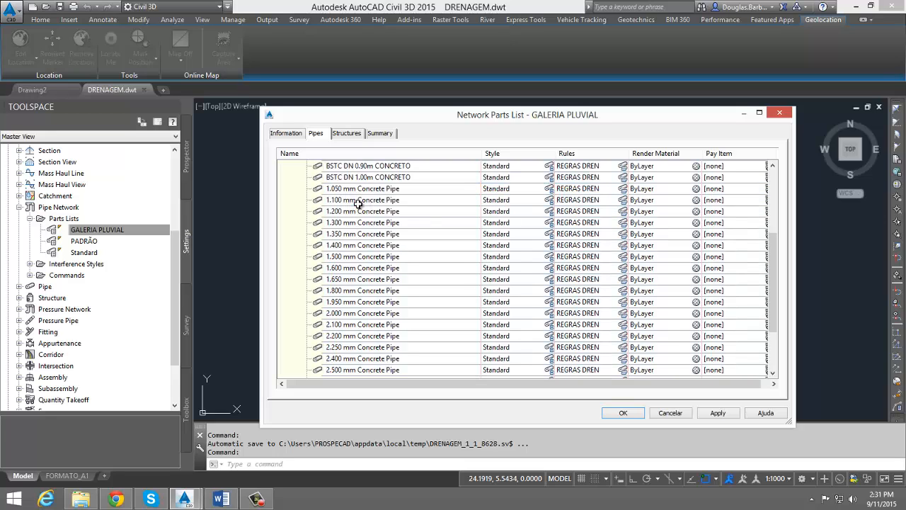
pyautogui.scroll(6, 356, 216)
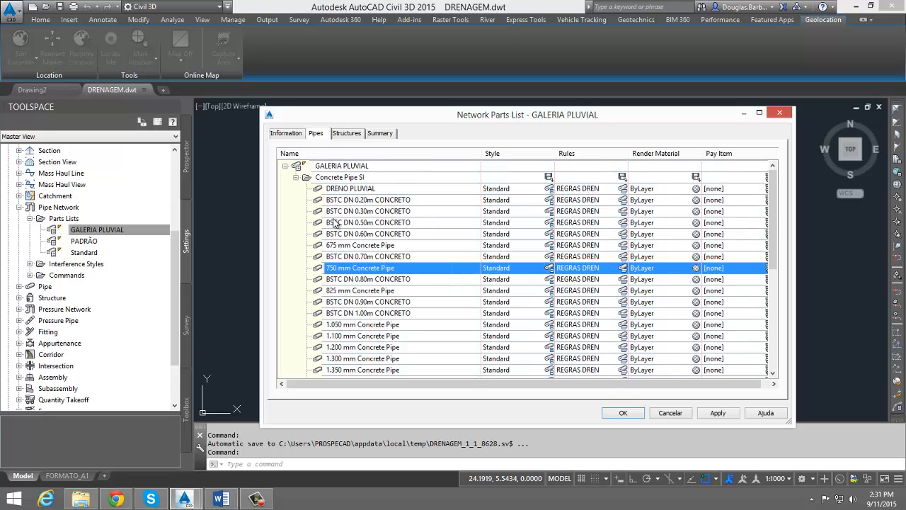
pyautogui.click(303, 179)
# Examine GALERIA PLUVIAL's headwall and concentric cylindrical structures with their styles and rules, and close the parts list unchanged
pyautogui.click(349, 134)
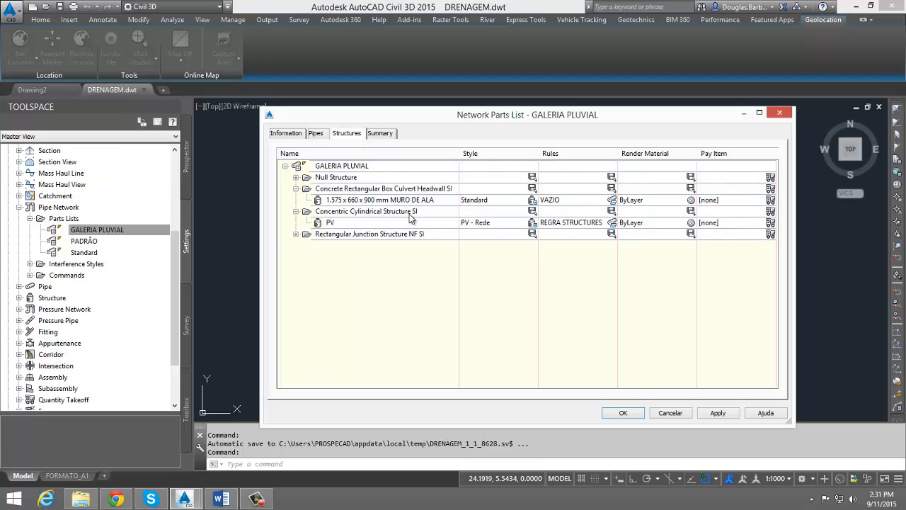
pyautogui.click(330, 189)
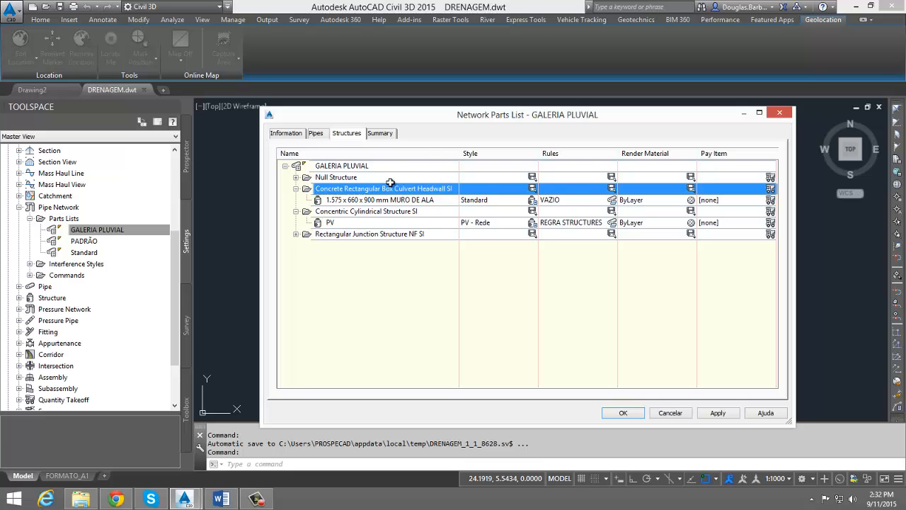
pyautogui.click(377, 201)
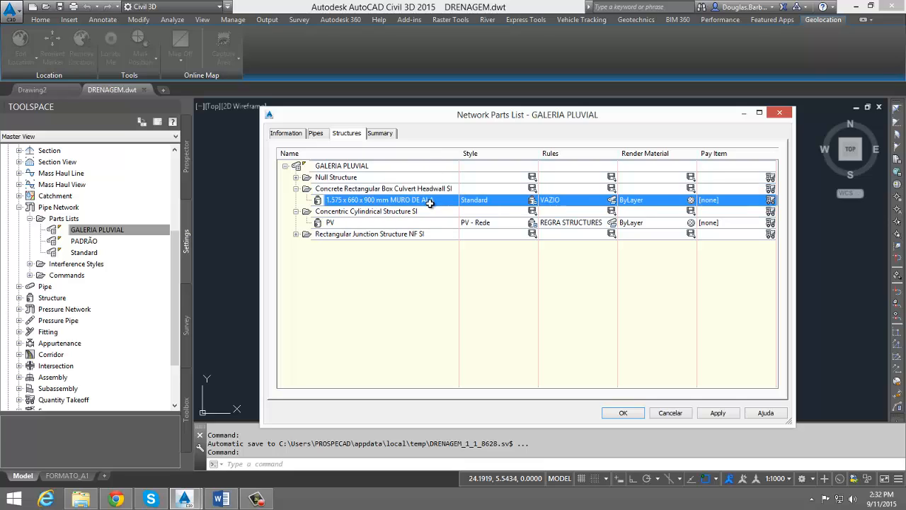
pyautogui.click(347, 212)
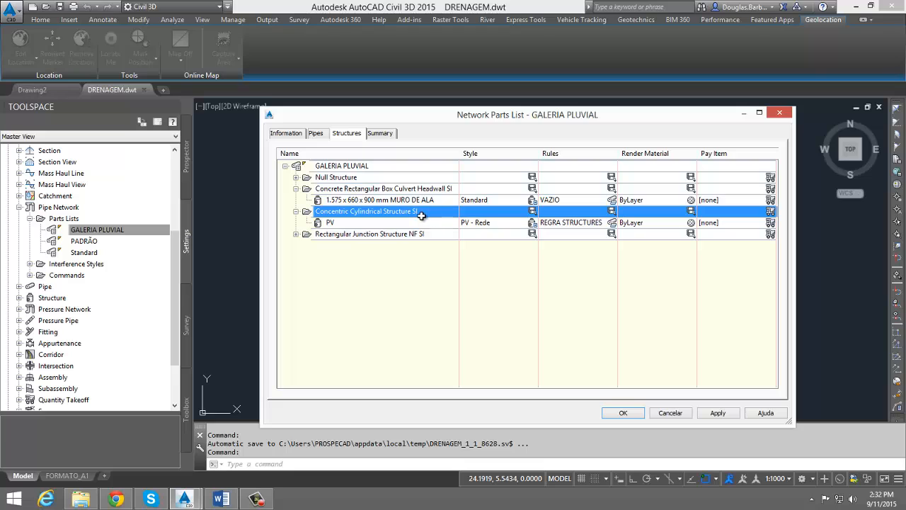
pyautogui.click(328, 223)
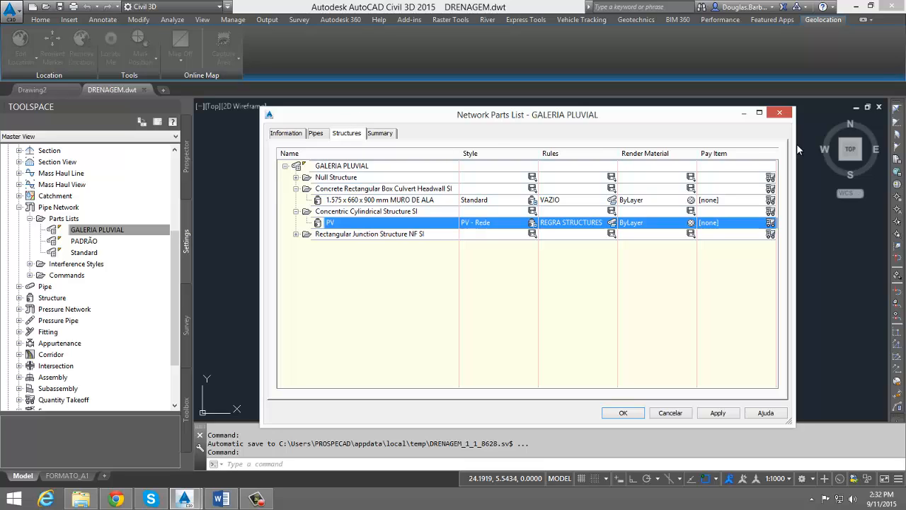
pyautogui.click(775, 112)
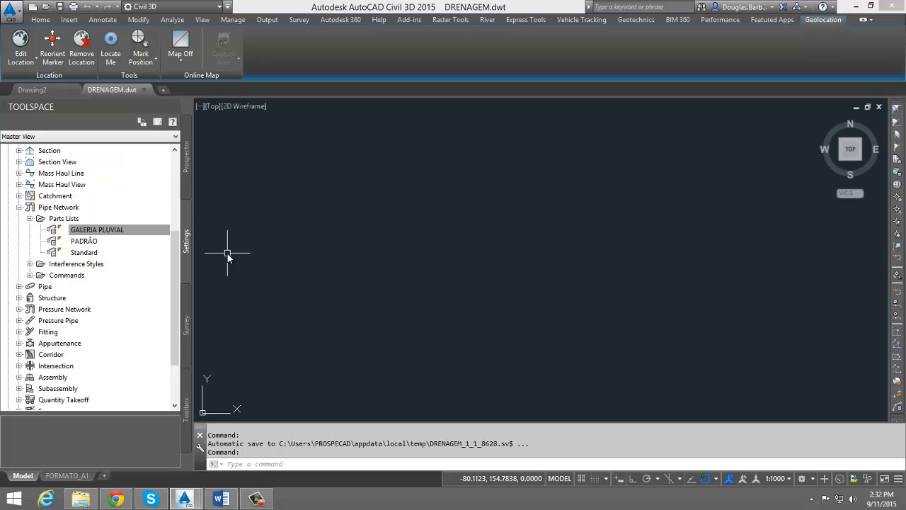
# Create a new pipe network parts list and name it TESTE
pyautogui.click(75, 221)
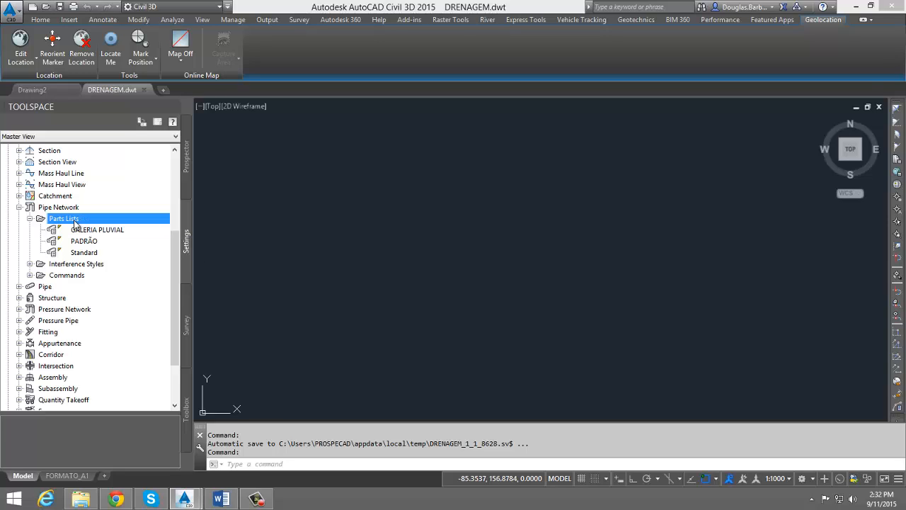
pyautogui.rightClick(101, 219)
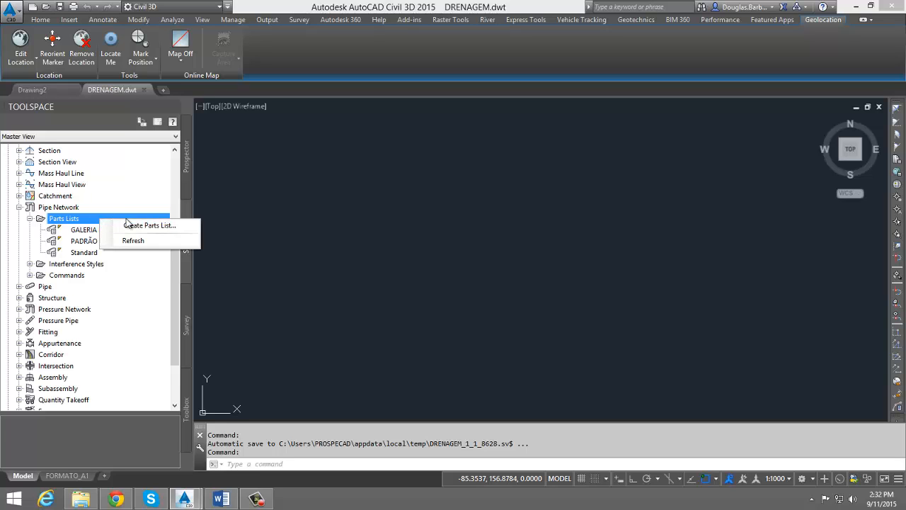
pyautogui.click(142, 225)
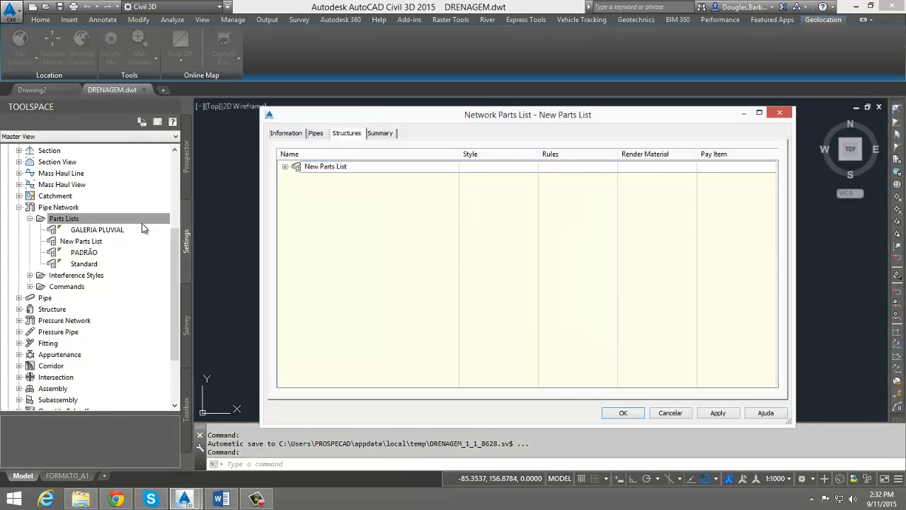
pyautogui.click(292, 134)
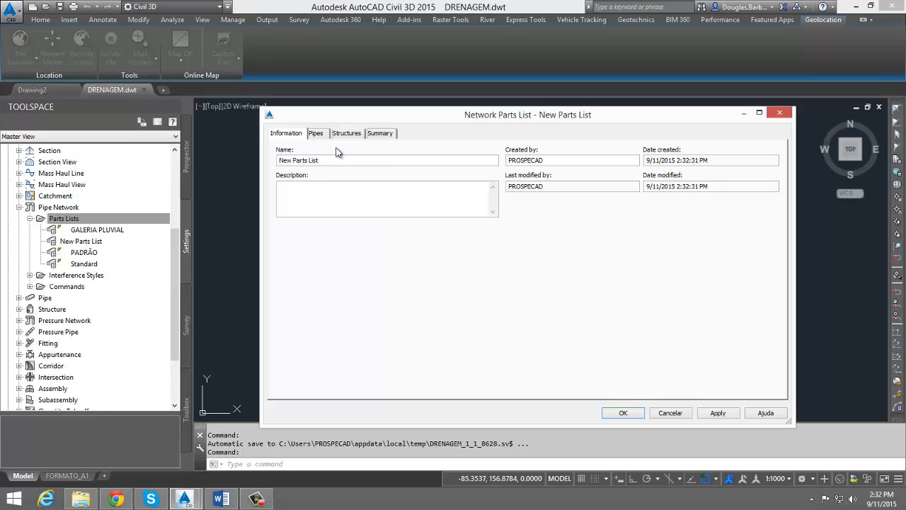
pyautogui.moveTo(352, 161); pyautogui.dragTo(277, 161)
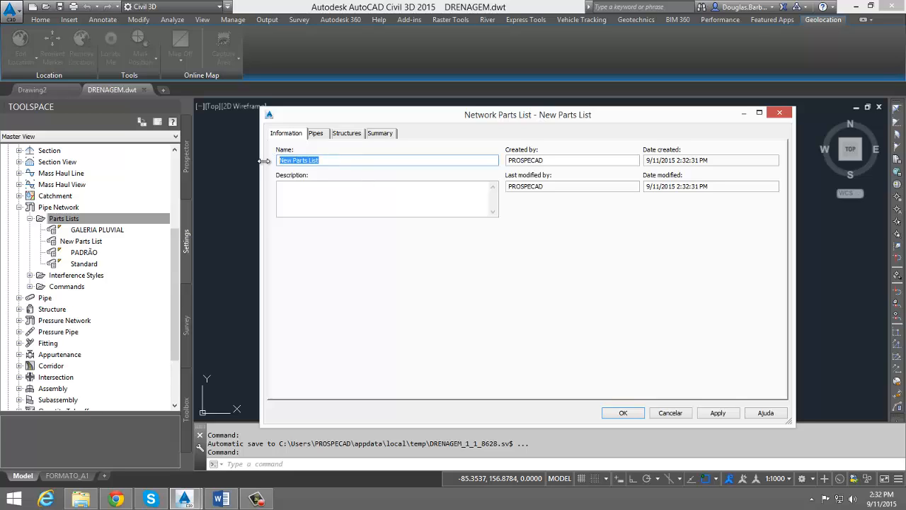
pyautogui.write('TESTE')
# Open the part catalog for adding a pipe family to TESTE and examine the egg-shaped, elliptical and rectangular pipe families
pyautogui.click(316, 133)
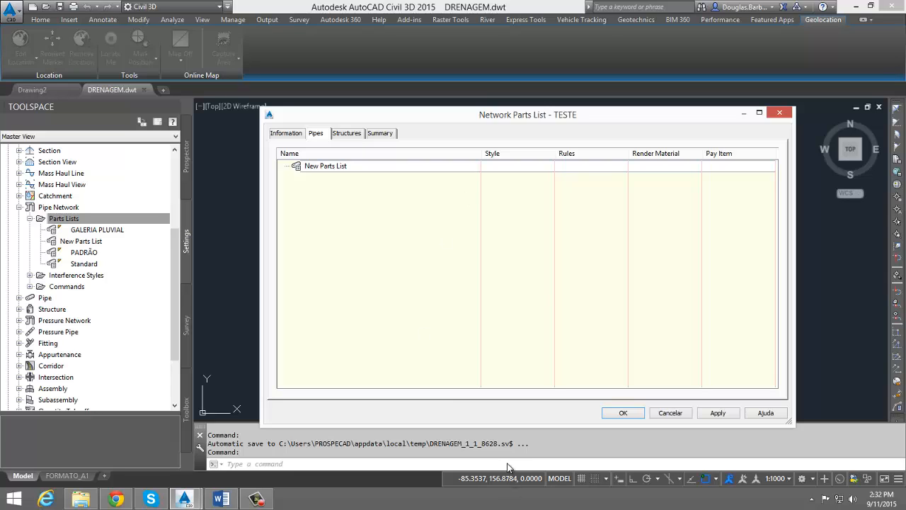
pyautogui.click(315, 167)
pyautogui.rightClick(315, 167)
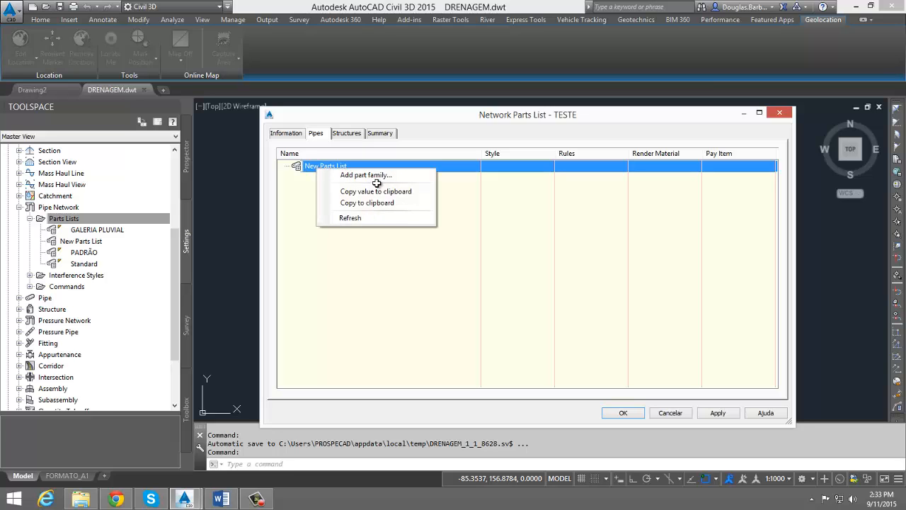
pyautogui.click(366, 175)
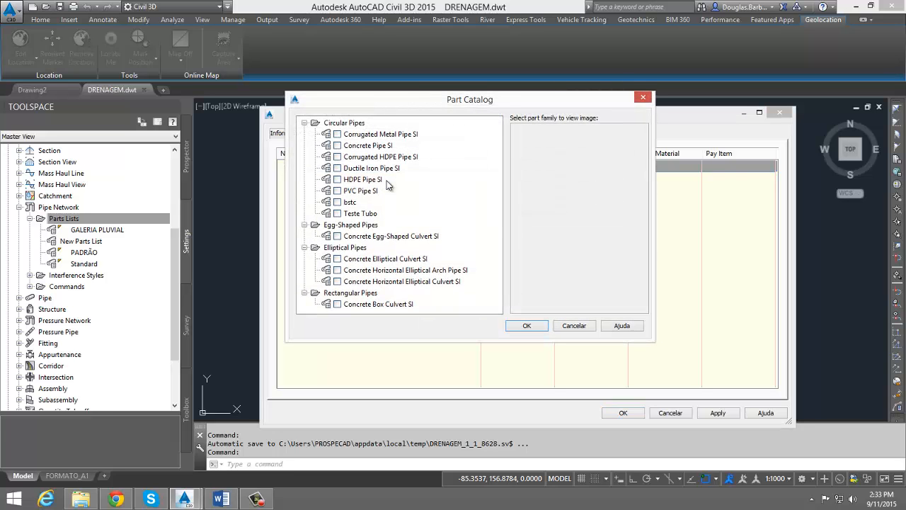
pyautogui.click(345, 123)
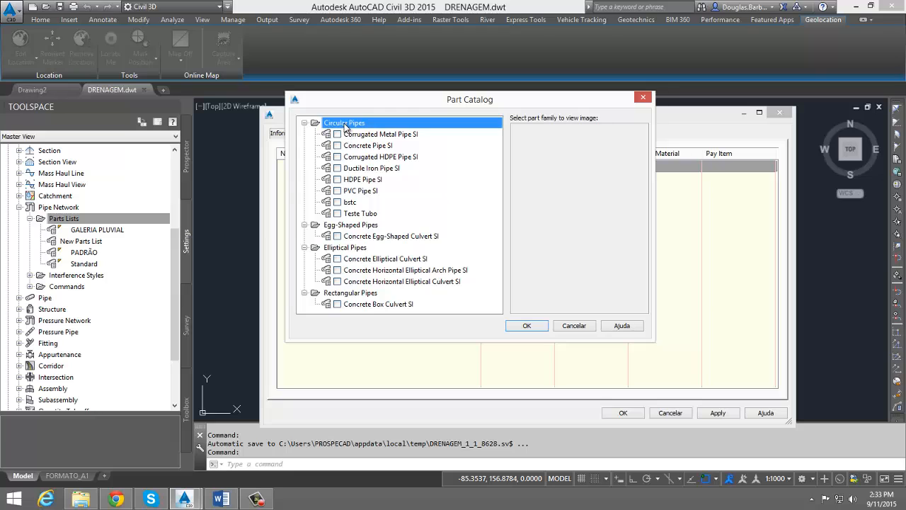
pyautogui.click(368, 226)
pyautogui.click(356, 238)
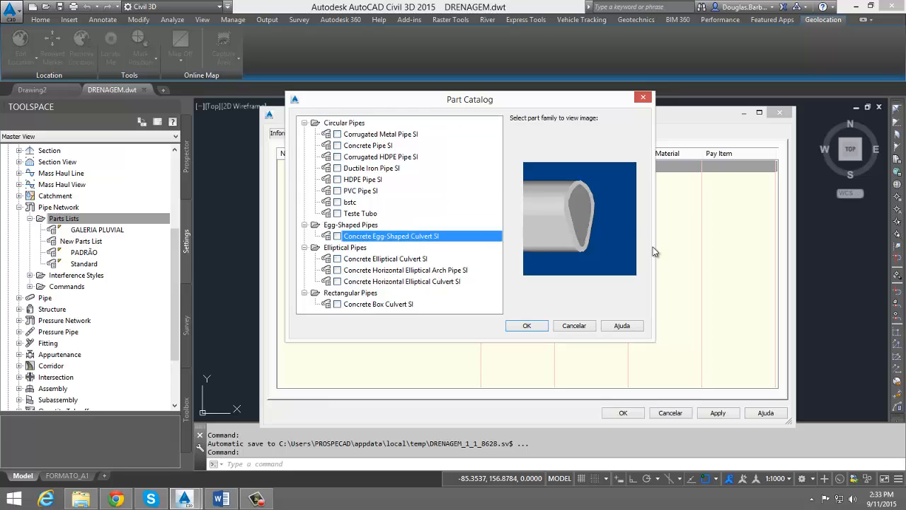
pyautogui.click(349, 248)
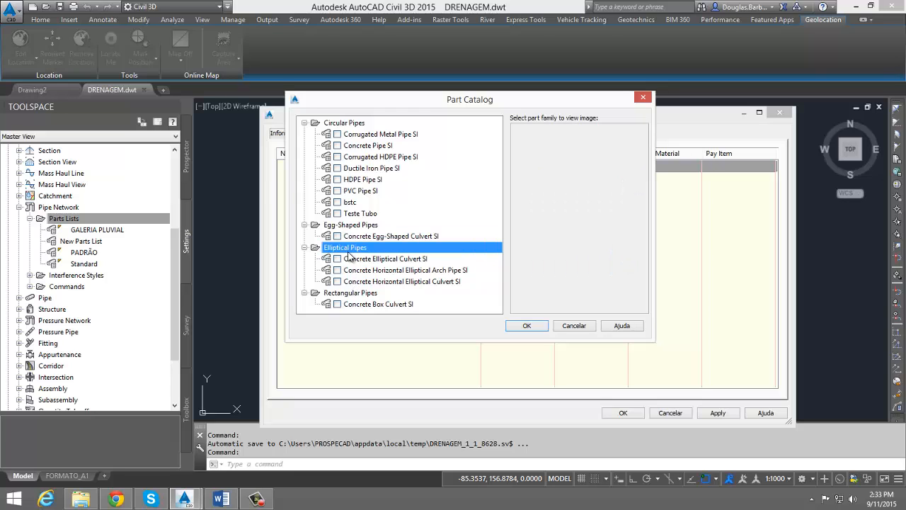
pyautogui.click(397, 259)
pyautogui.click(406, 269)
pyautogui.click(408, 281)
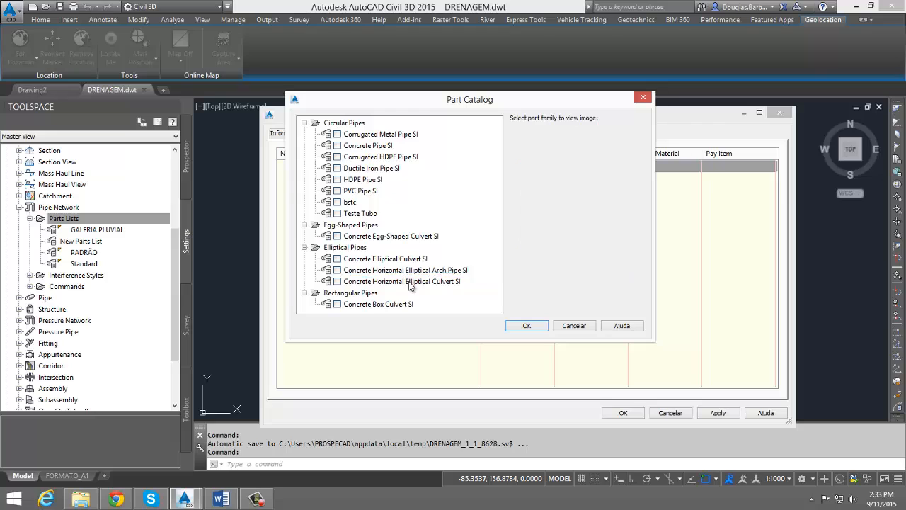
pyautogui.click(371, 294)
pyautogui.click(373, 304)
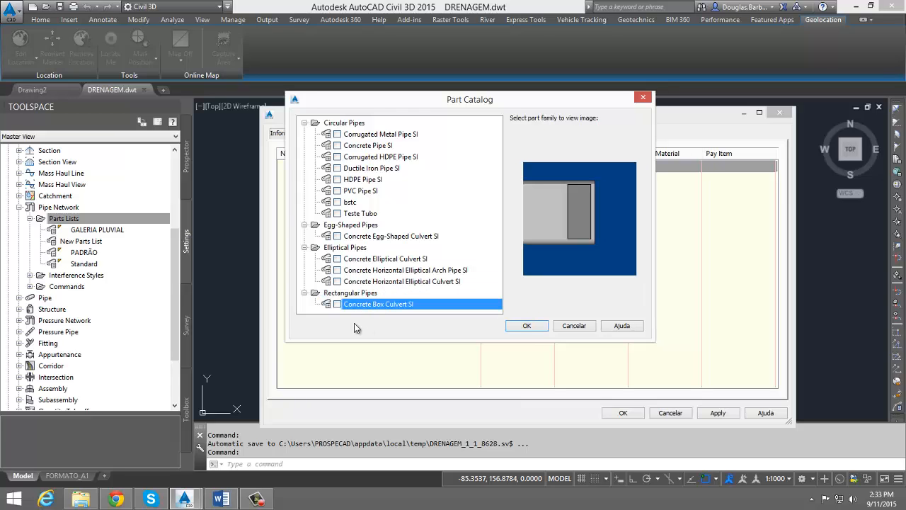
# Look through the circular pipe families and add Concrete Pipe SI to the TESTE parts list
pyautogui.click(346, 125)
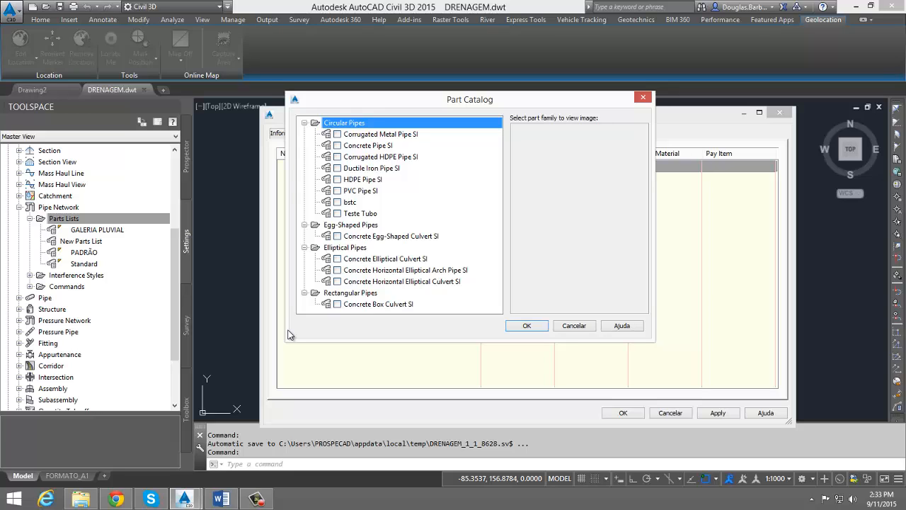
pyautogui.click(361, 135)
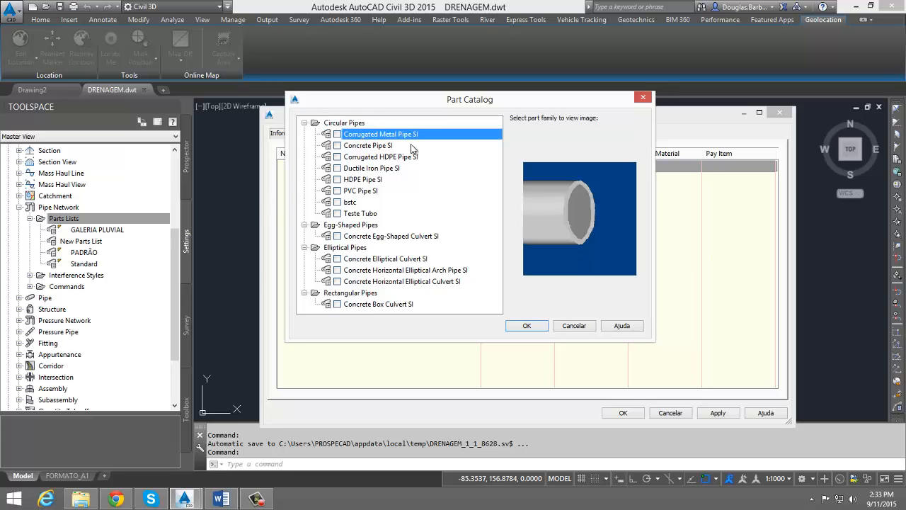
pyautogui.click(386, 146)
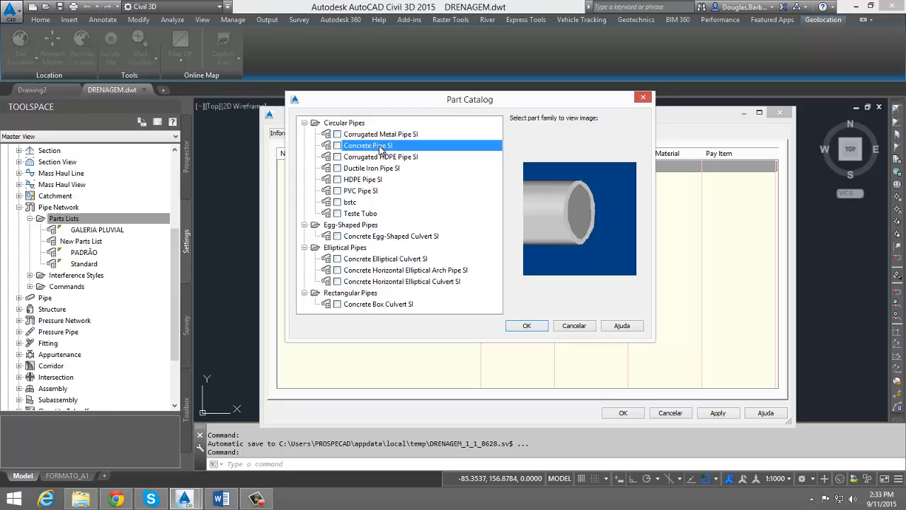
pyautogui.click(366, 192)
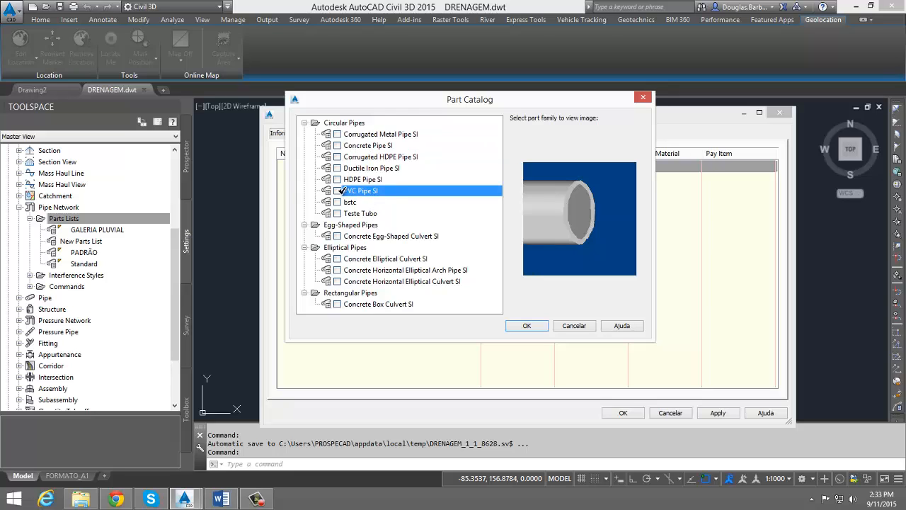
pyautogui.click(361, 146)
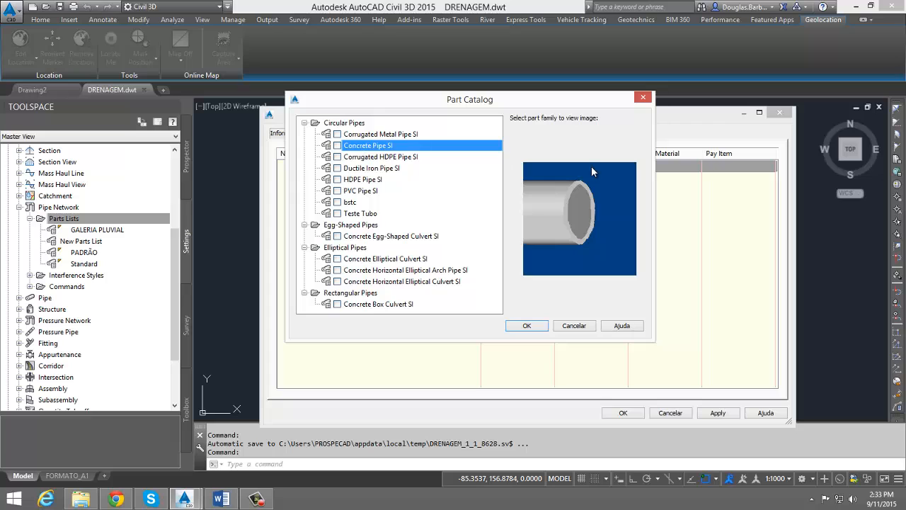
pyautogui.click(338, 145)
pyautogui.click(527, 325)
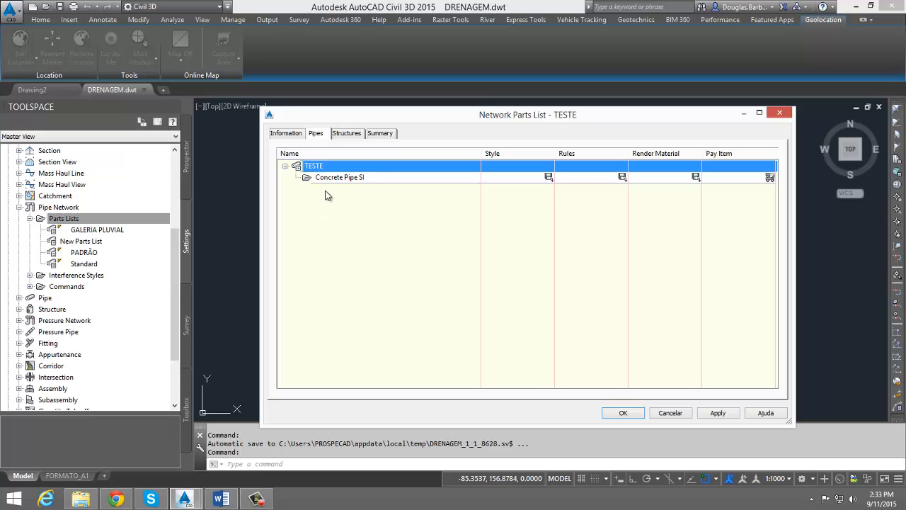
# Start a new part size for Concrete Pipe SI and choose a wall thickness of 25 mm
pyautogui.click(332, 177)
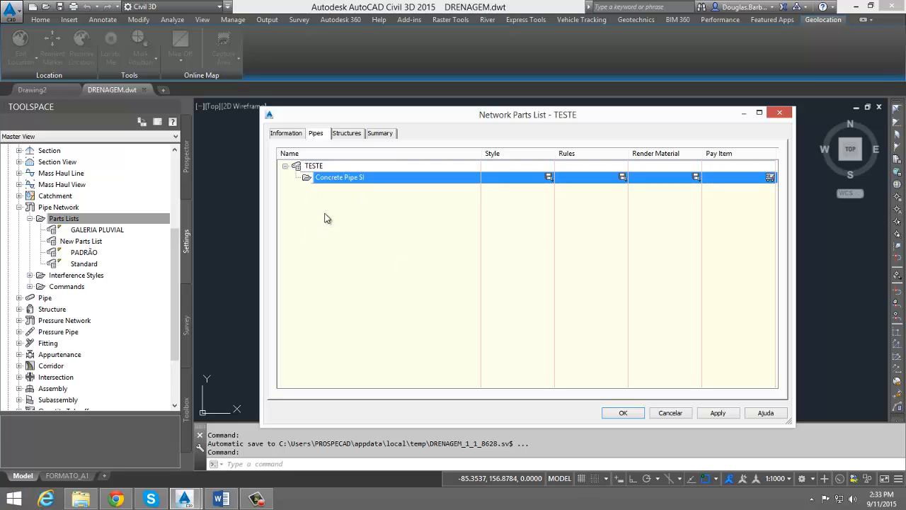
pyautogui.rightClick(332, 181)
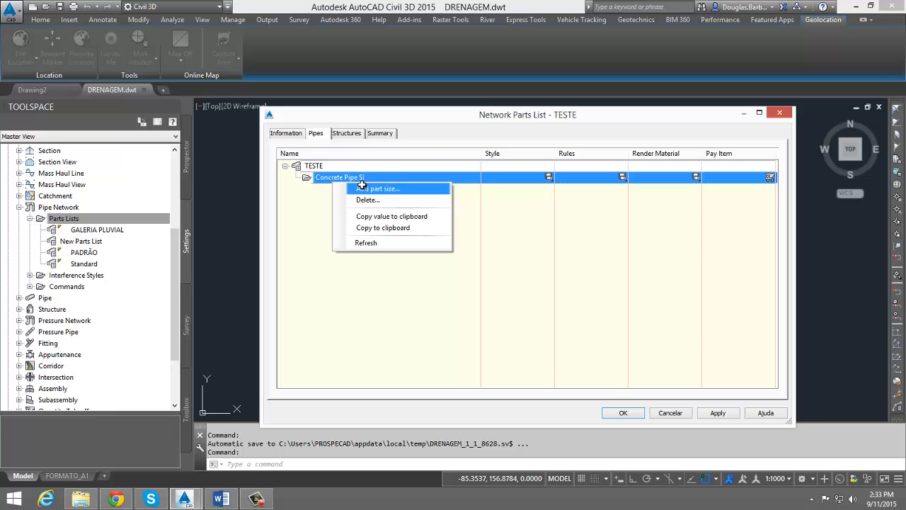
pyautogui.click(362, 186)
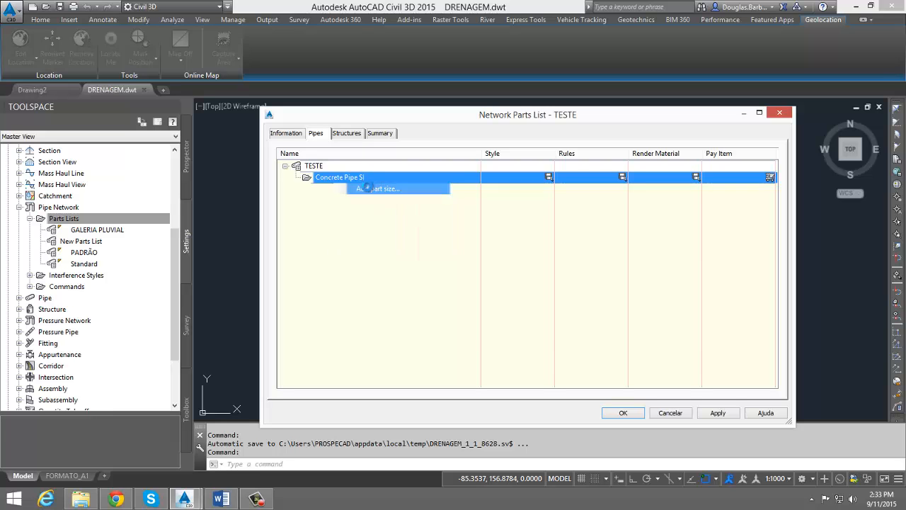
pyautogui.moveTo(569, 52); pyautogui.dragTo(654, 51)
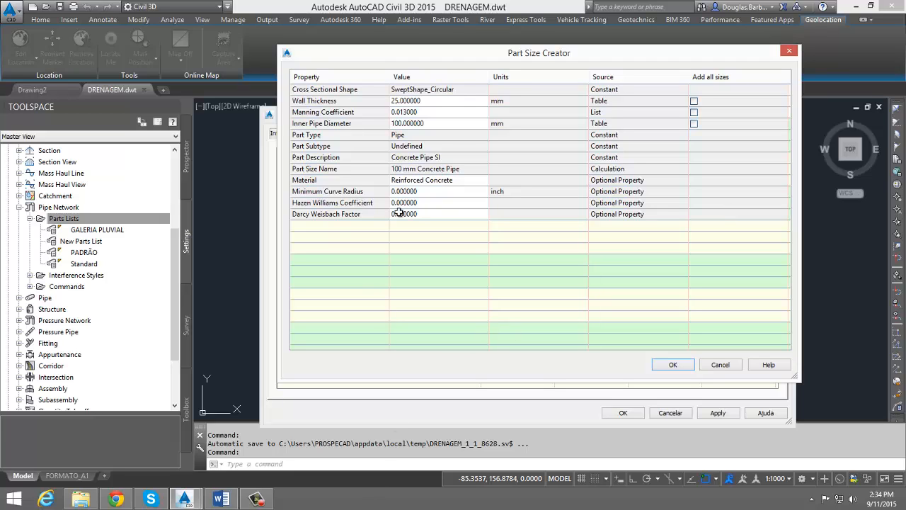
pyautogui.click(438, 104)
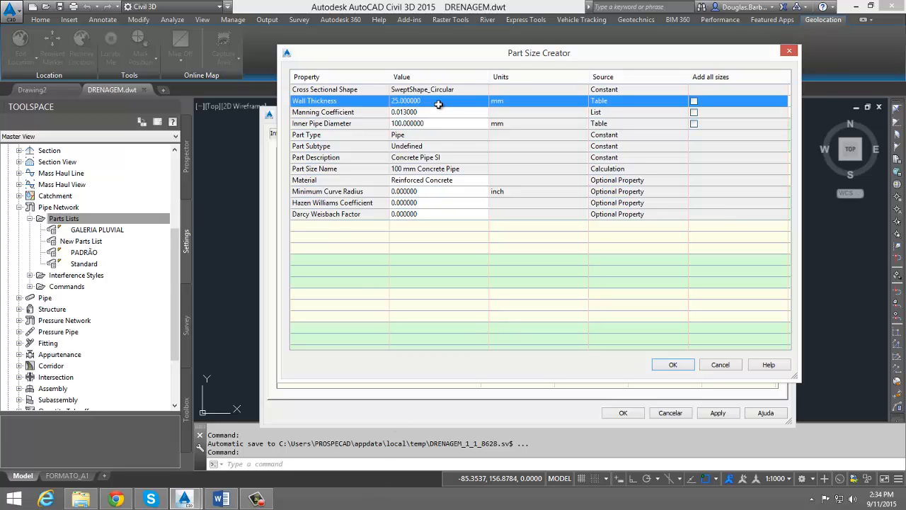
pyautogui.click(474, 104)
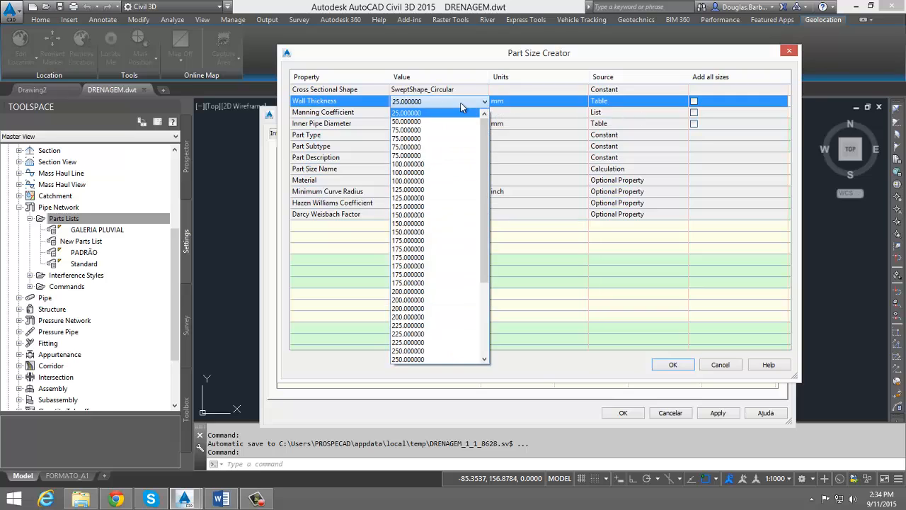
pyautogui.click(423, 113)
pyautogui.click(421, 112)
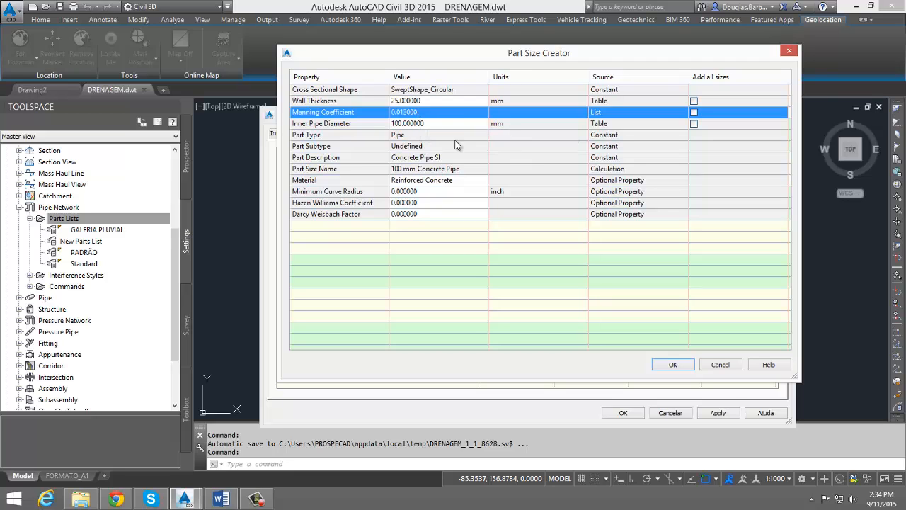
# Look through the available inner pipe diameters and choose 100 mm for the new part size
pyautogui.click(439, 126)
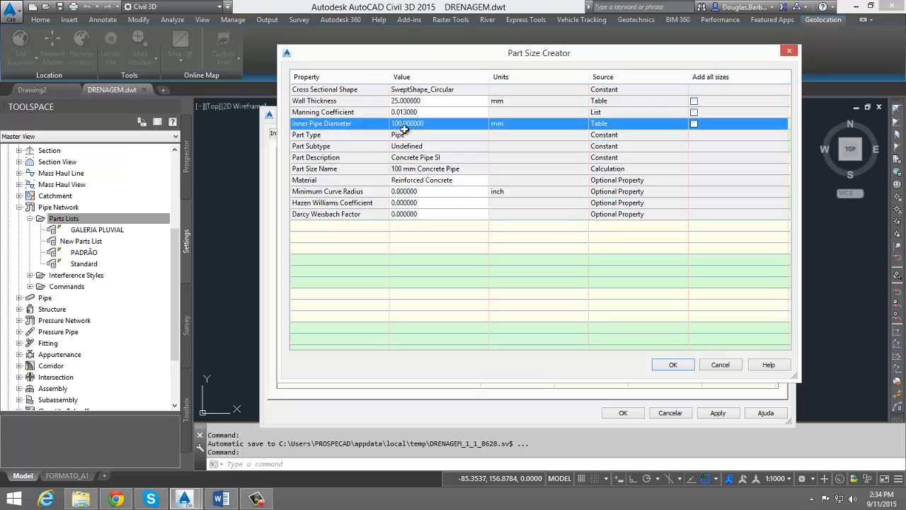
pyautogui.click(407, 127)
pyautogui.scroll(-5, 407, 134)
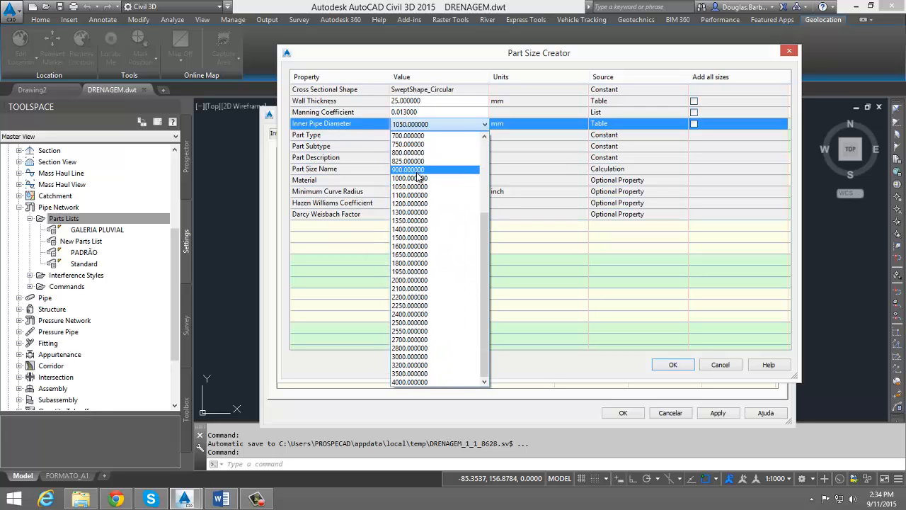
pyautogui.scroll(5, 417, 143)
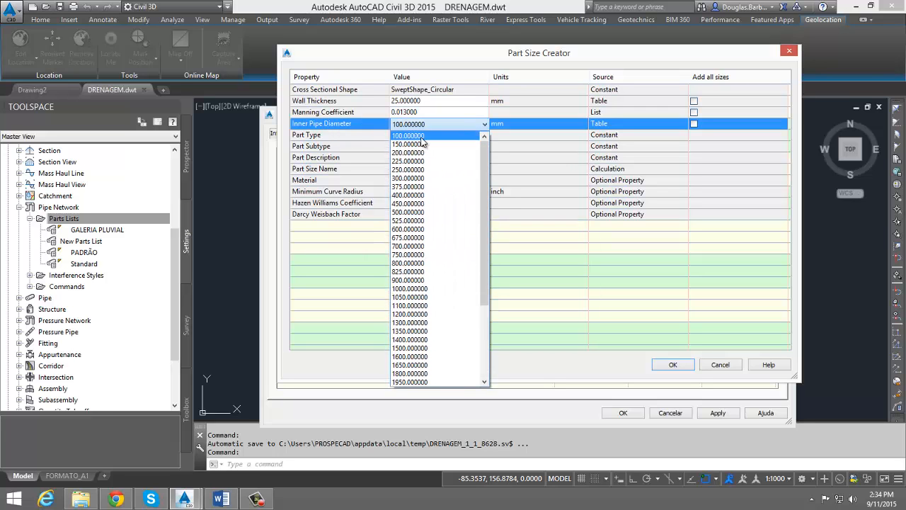
pyautogui.scroll(-5, 399, 218)
pyautogui.scroll(5, 471, 145)
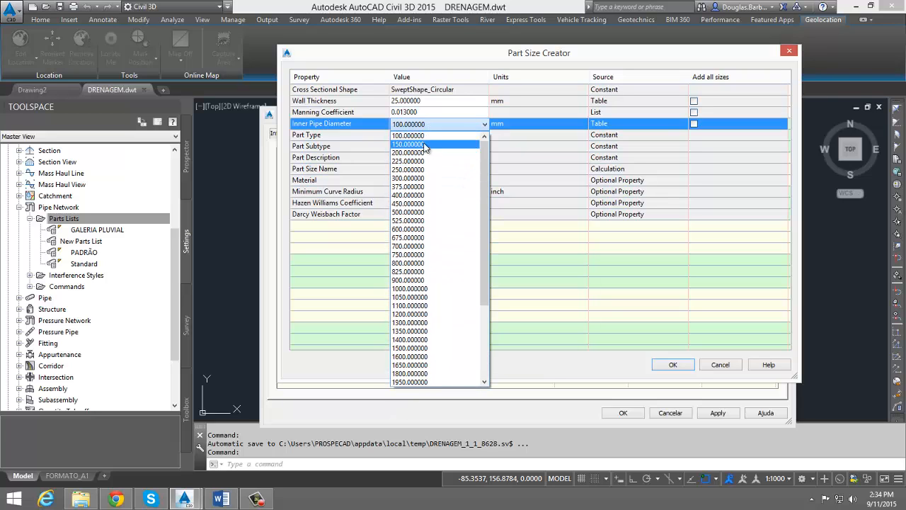
pyautogui.click(426, 136)
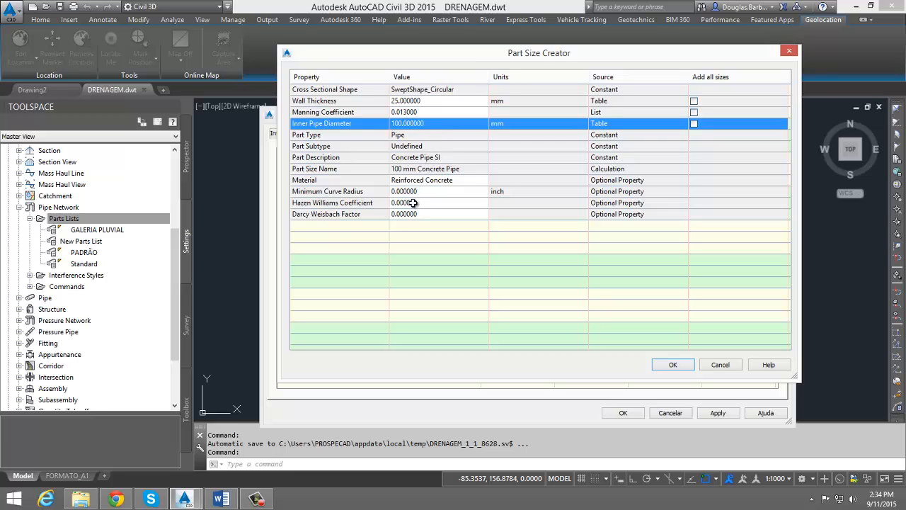
# Check the material options, keep Reinforced Concrete and add the new pipe size to the Concrete Pipe SI family
pyautogui.click(458, 181)
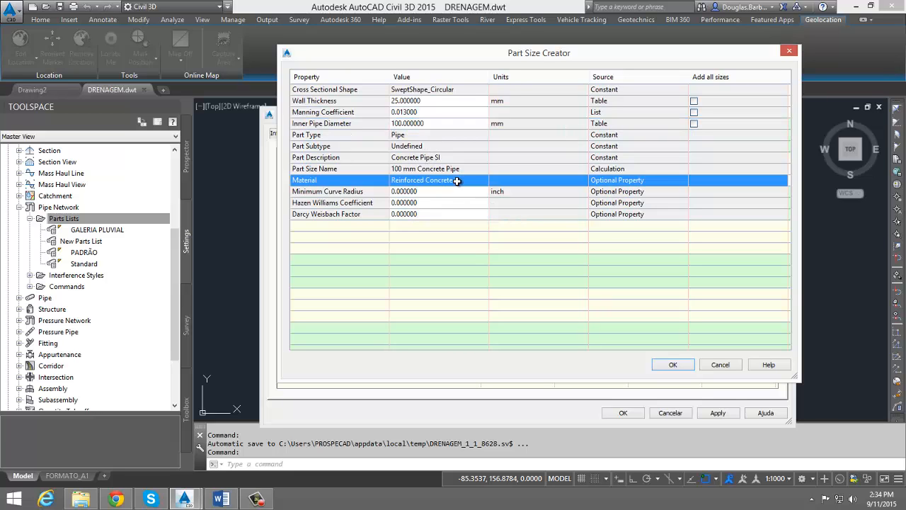
pyautogui.click(457, 181)
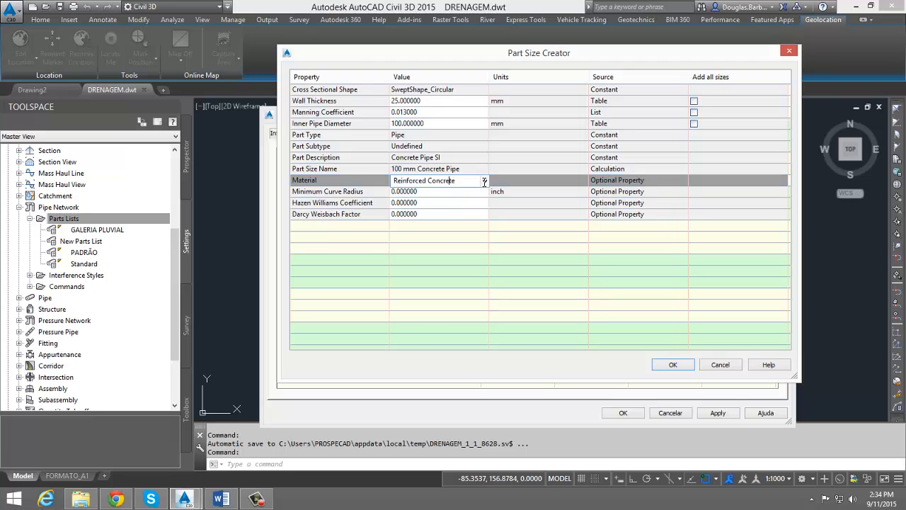
pyautogui.click(485, 181)
pyautogui.click(482, 181)
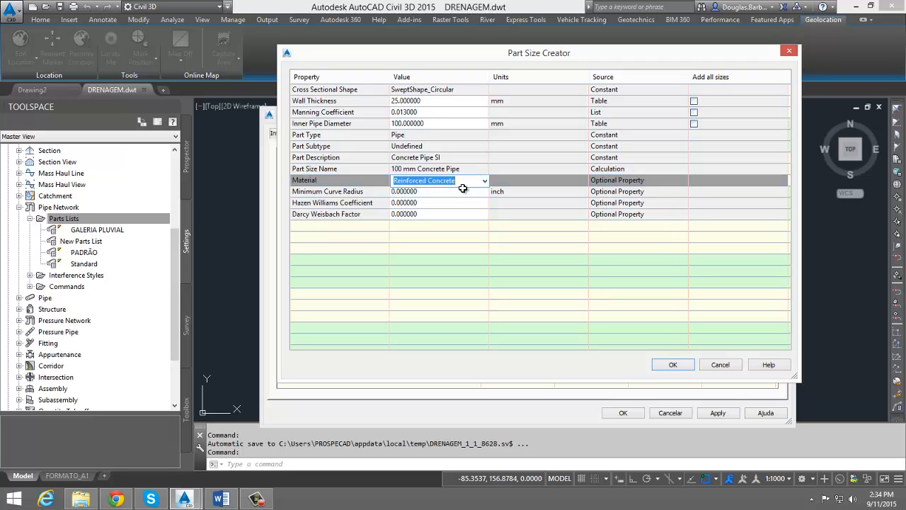
pyautogui.click(673, 365)
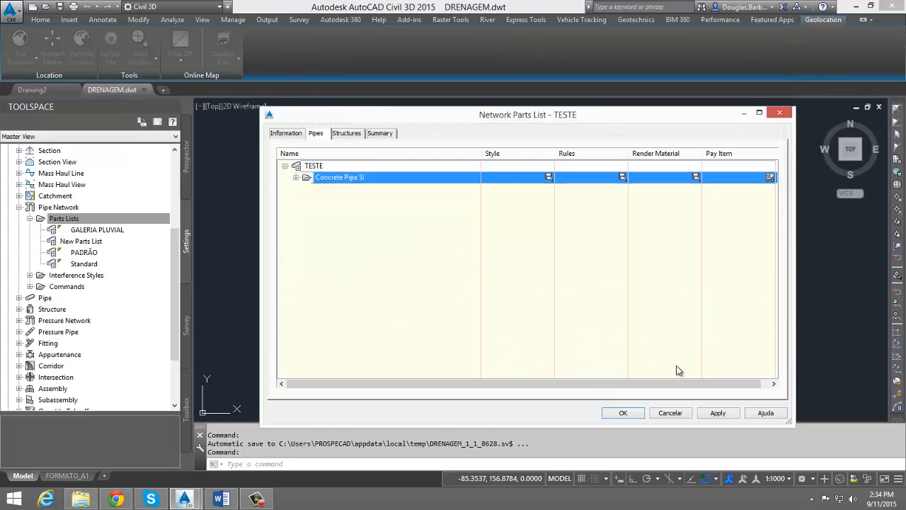
# Expand the Concrete Pipe SI family and rename its 100 mm Concrete Pipe size as tubo - 0.1m
pyautogui.click(296, 178)
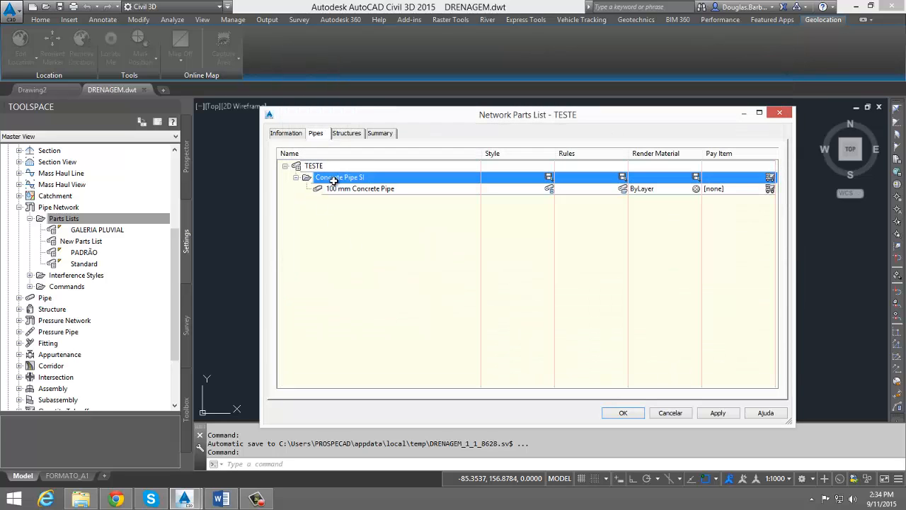
pyautogui.click(371, 189)
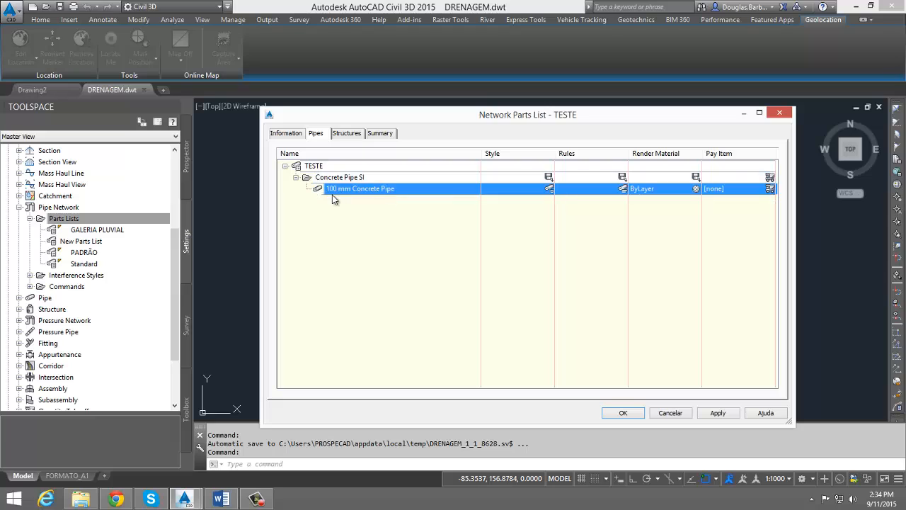
pyautogui.click(394, 190)
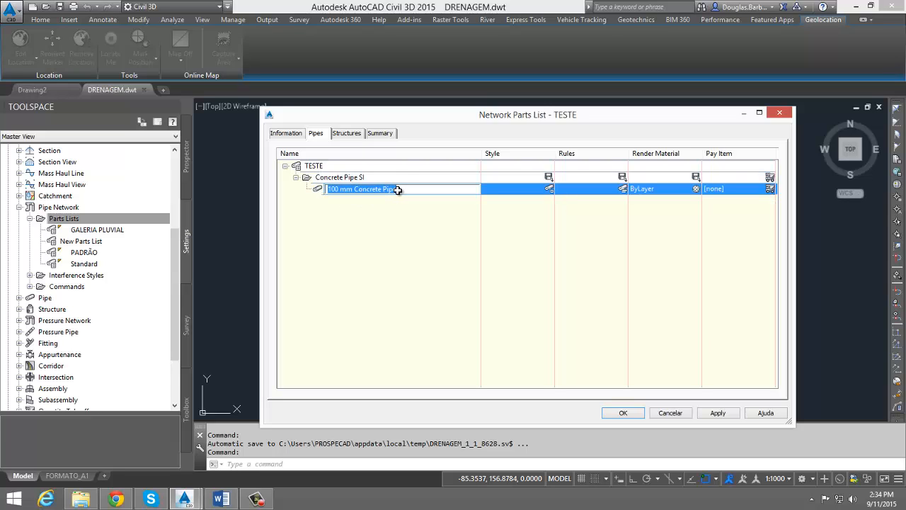
pyautogui.write('tubo - 0.1m')
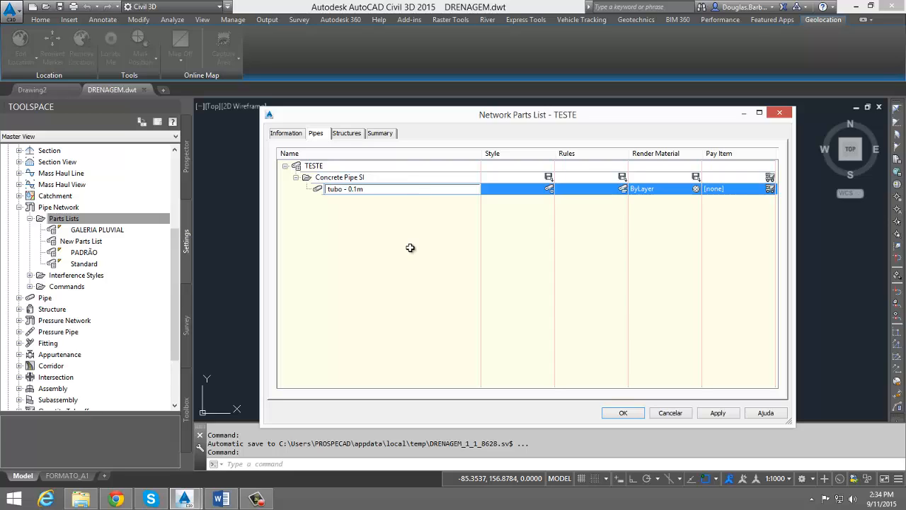
pyautogui.press('Return')
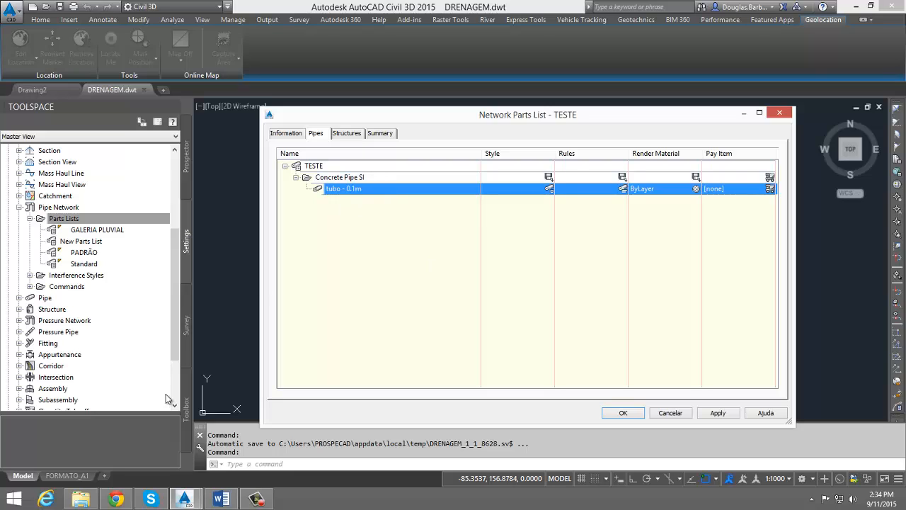
pyautogui.click(331, 177)
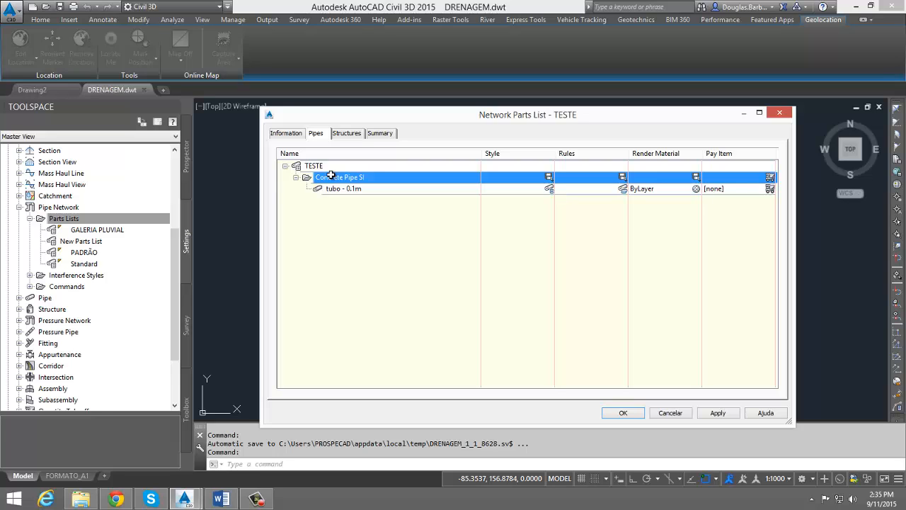
pyautogui.click(257, 499)
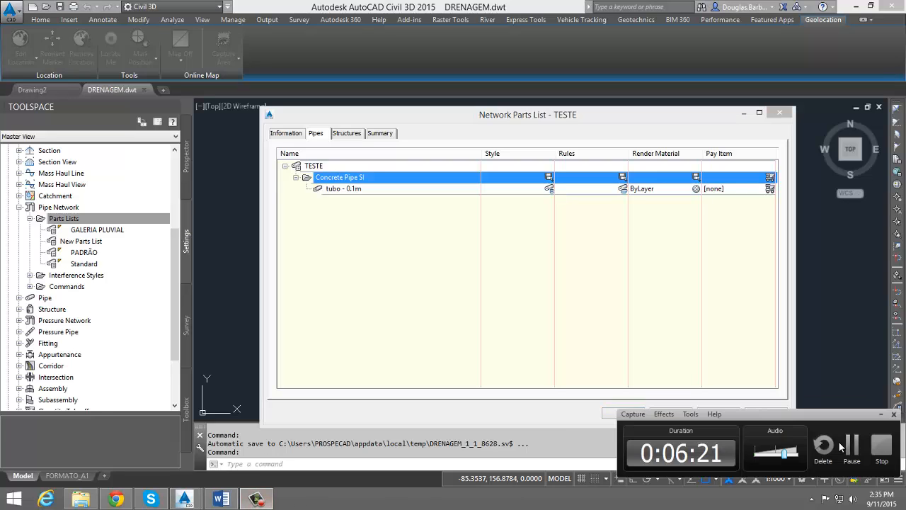
pyautogui.click(850, 445)
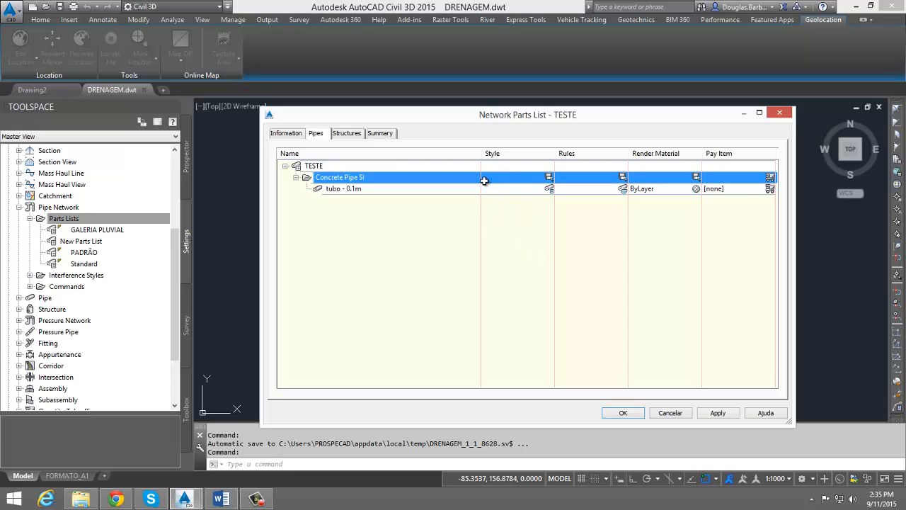
# Add all available wall thickness, Manning coefficient and inner pipe diameter sizes to the Concrete Pipe SI family
pyautogui.rightClick(364, 177)
pyautogui.click(388, 178)
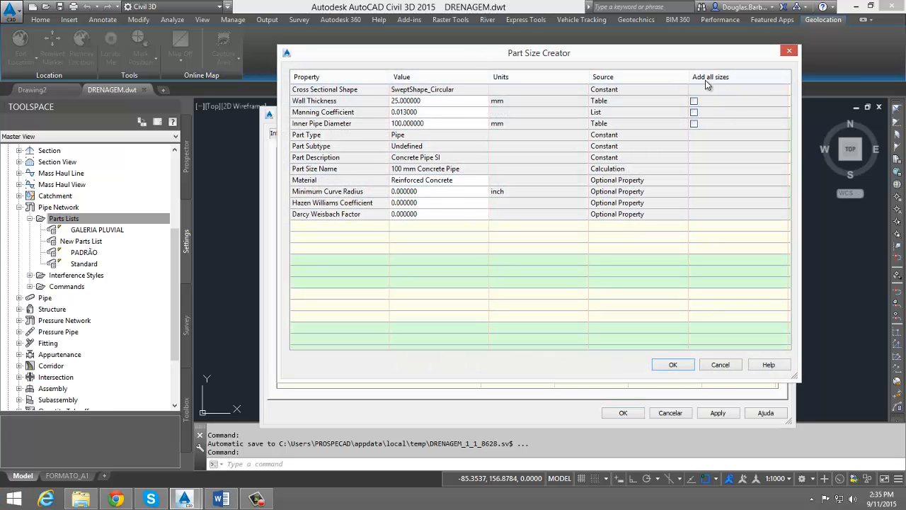
pyautogui.click(694, 100)
pyautogui.click(694, 101)
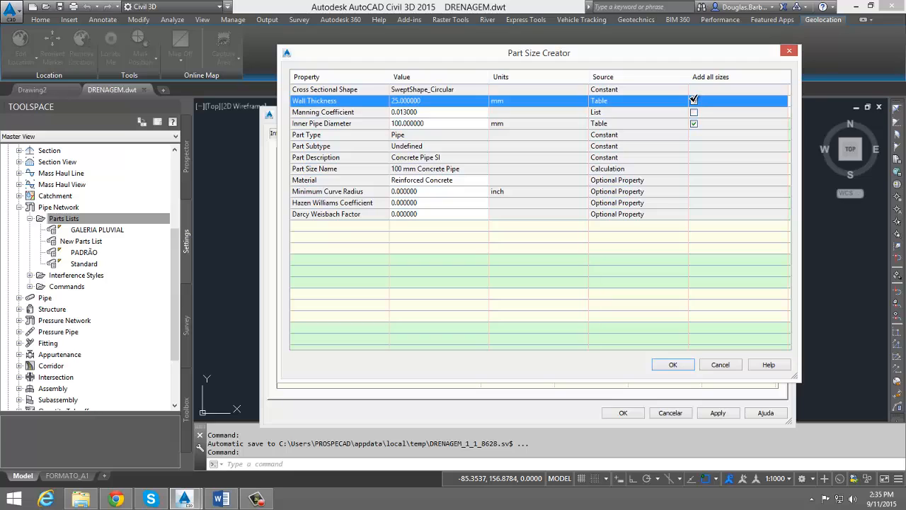
pyautogui.click(694, 112)
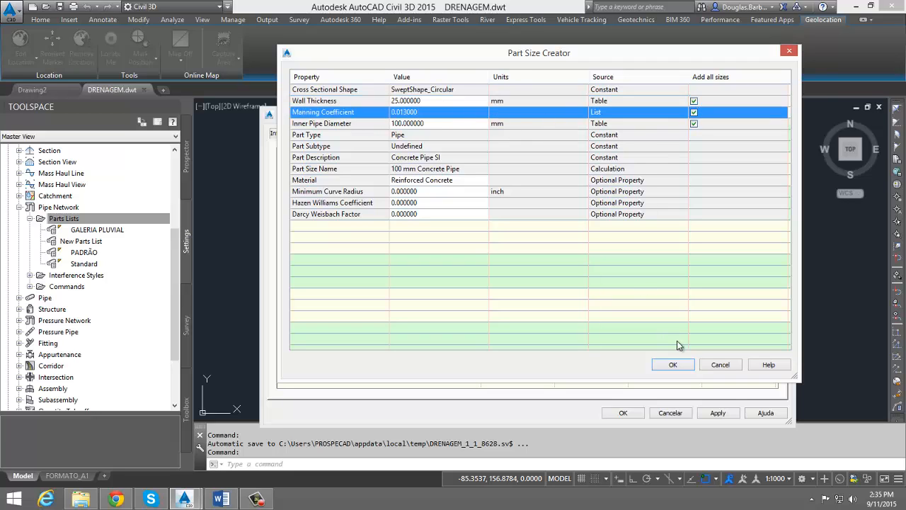
pyautogui.click(673, 364)
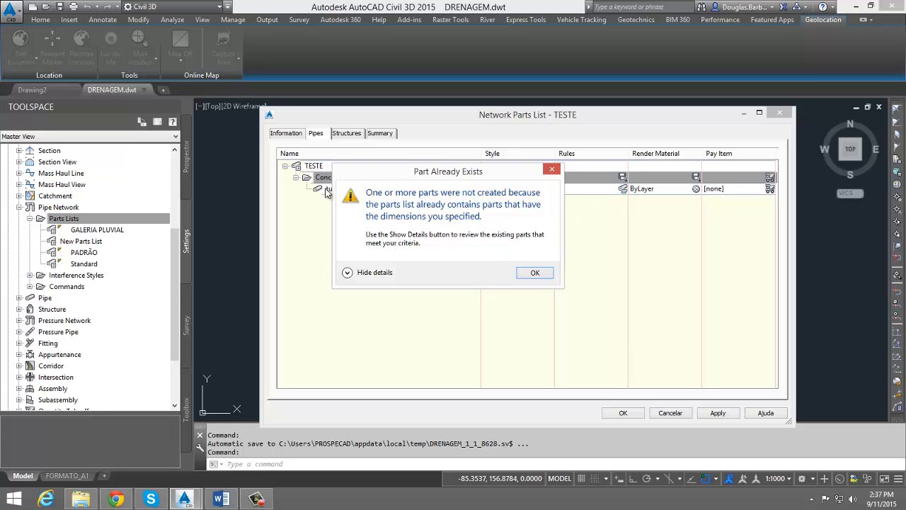
pyautogui.click(535, 274)
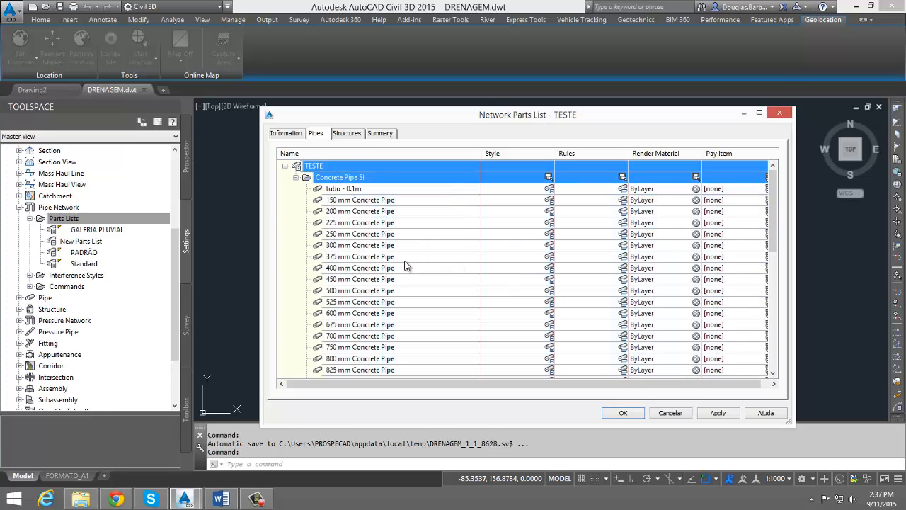
# Look through the pipe sizes listed under Concrete Pipe SI and collapse the family
pyautogui.click(356, 204)
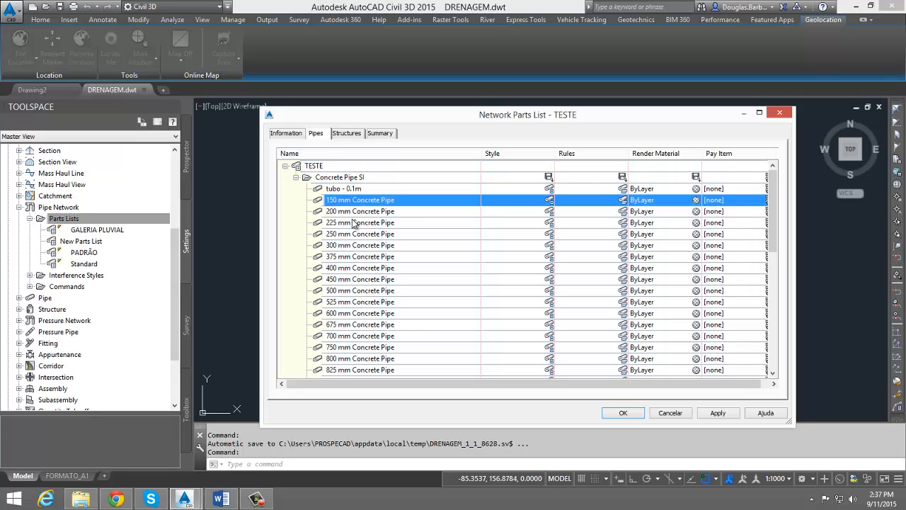
pyautogui.click(354, 223)
pyautogui.scroll(-10, 348, 268)
pyautogui.scroll(10, 348, 268)
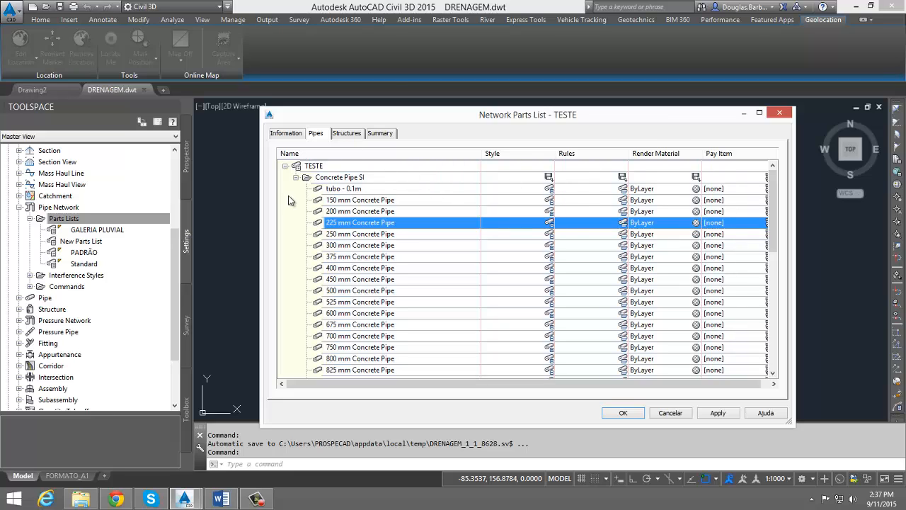
pyautogui.click(296, 177)
# Check the structure families in the parts list and open the structure part catalog to add another family
pyautogui.click(346, 133)
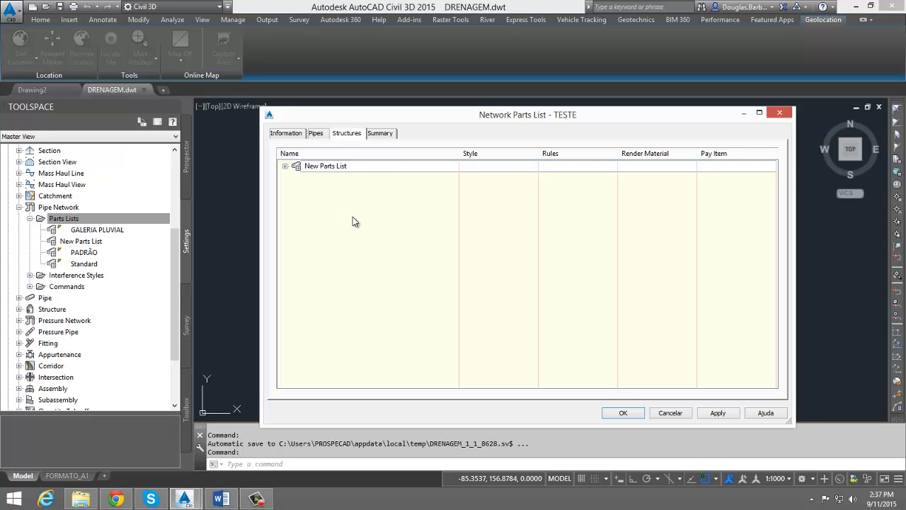
pyautogui.click(285, 166)
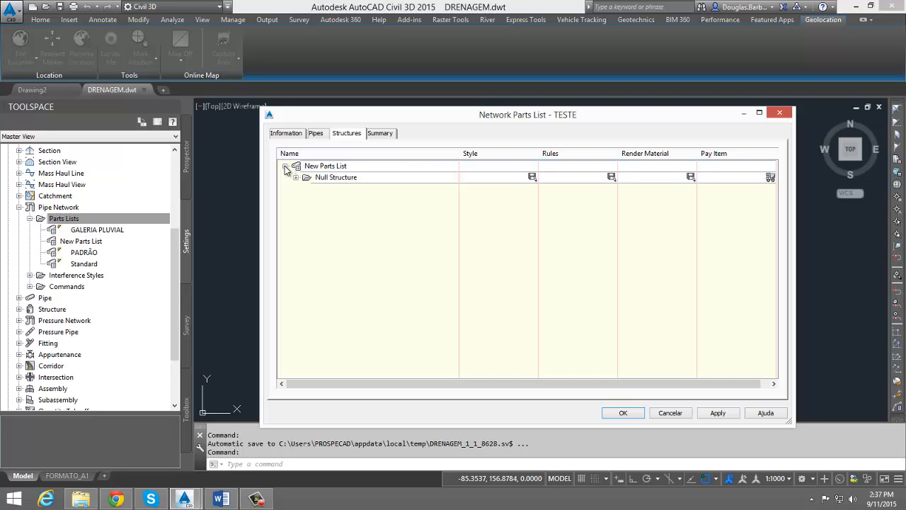
pyautogui.click(286, 167)
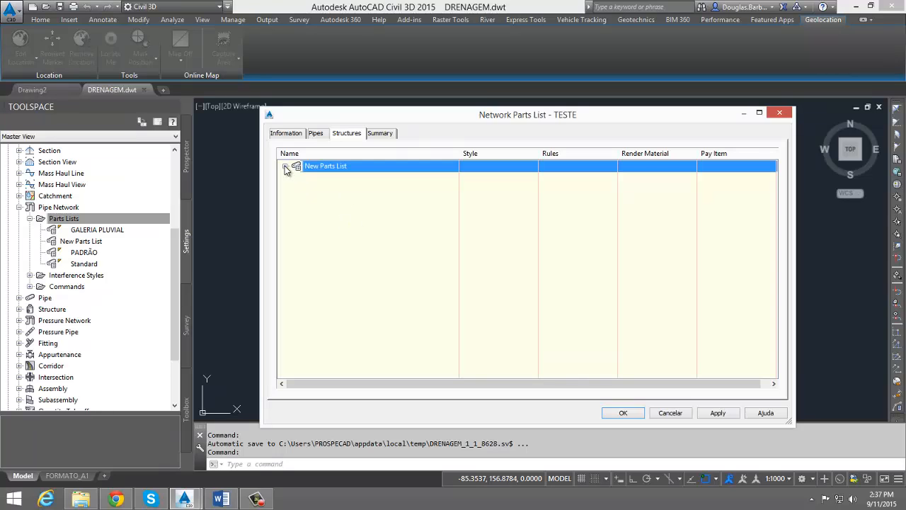
pyautogui.rightClick(324, 168)
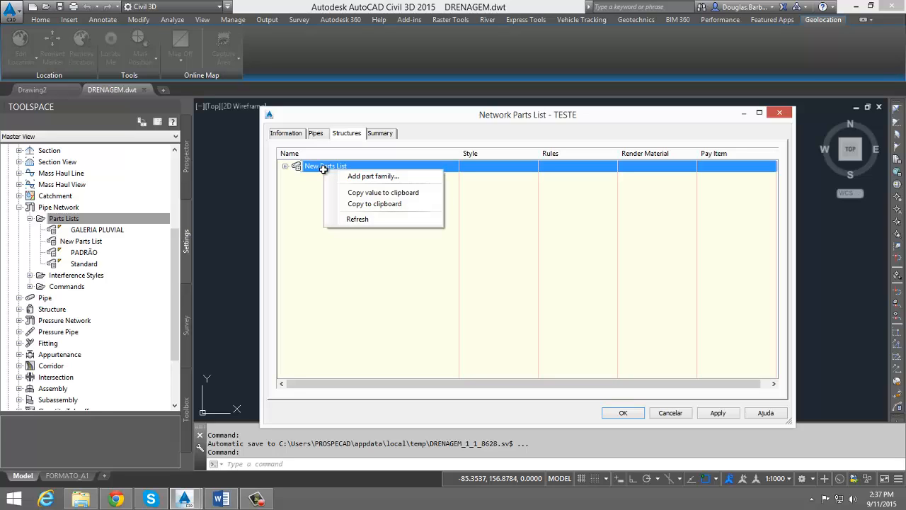
pyautogui.click(367, 175)
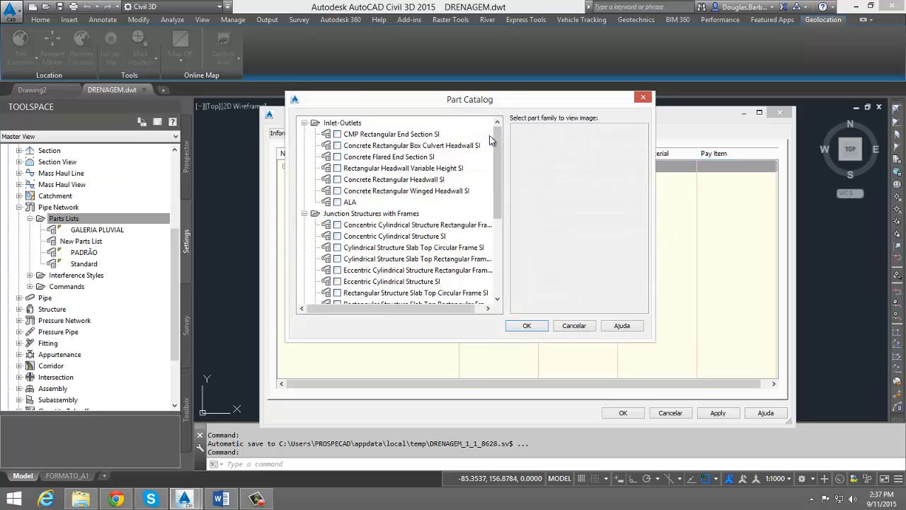
# Preview the Inlet-Outlets structure families in the part catalog, comparing the headwall and end section shapes
pyautogui.click(351, 123)
pyautogui.click(371, 135)
pyautogui.click(375, 146)
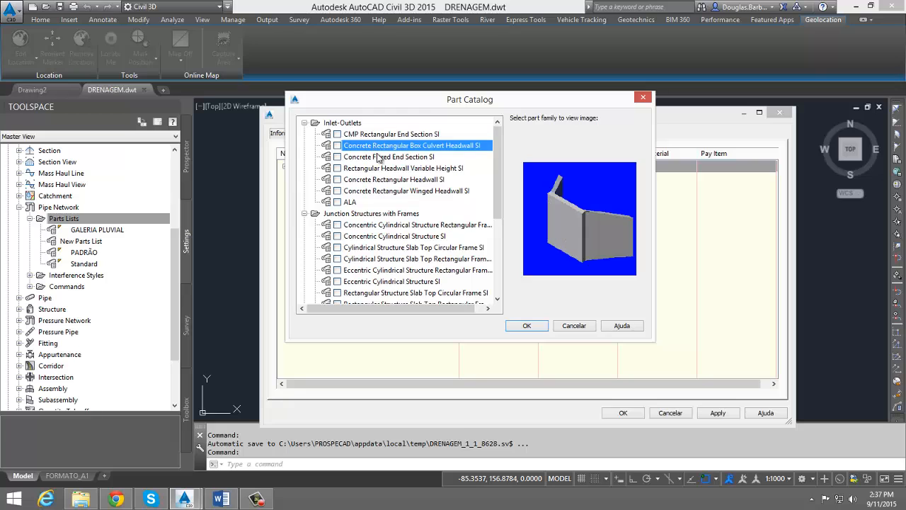
pyautogui.click(418, 181)
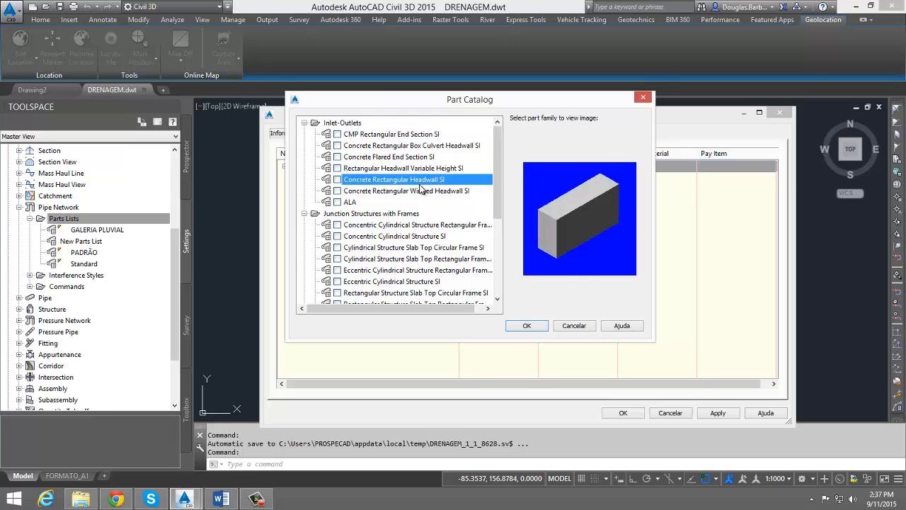
pyautogui.click(416, 191)
pyautogui.click(416, 180)
pyautogui.click(418, 170)
pyautogui.click(419, 146)
pyautogui.click(419, 157)
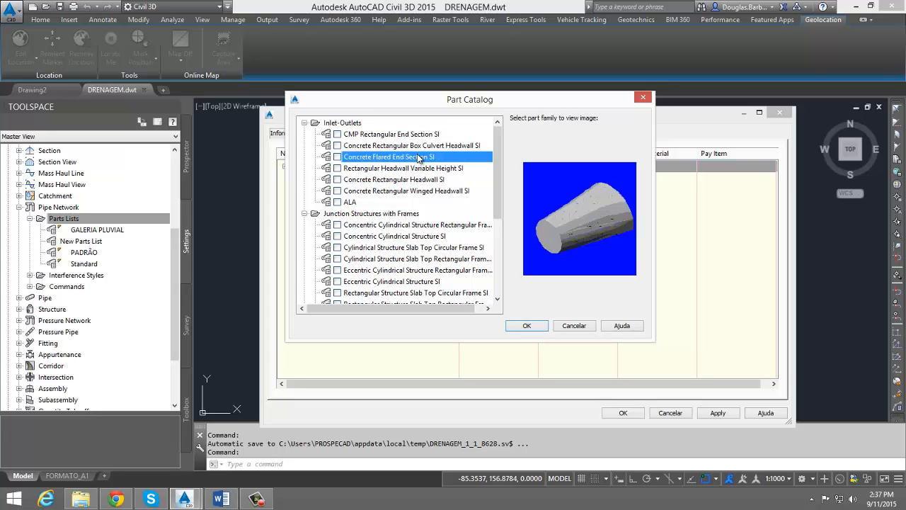
pyautogui.click(424, 169)
pyautogui.click(428, 181)
pyautogui.click(430, 193)
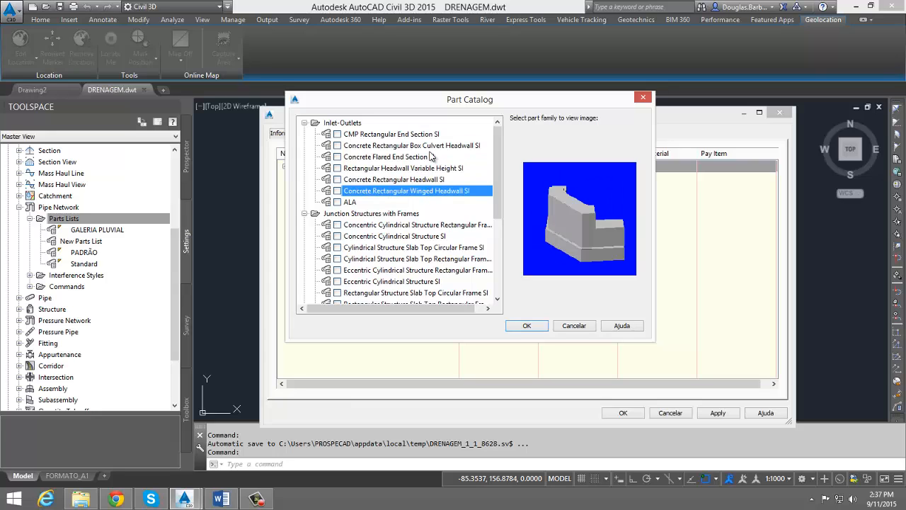
# Add the Concrete Rectangular Box Culvert Headwall SI family to the TESTE structures and expand the list
pyautogui.click(412, 147)
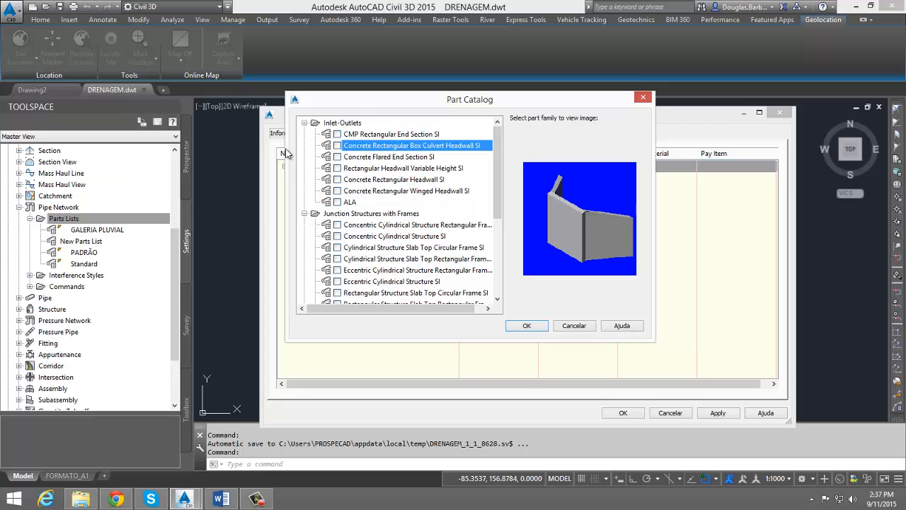
pyautogui.click(337, 145)
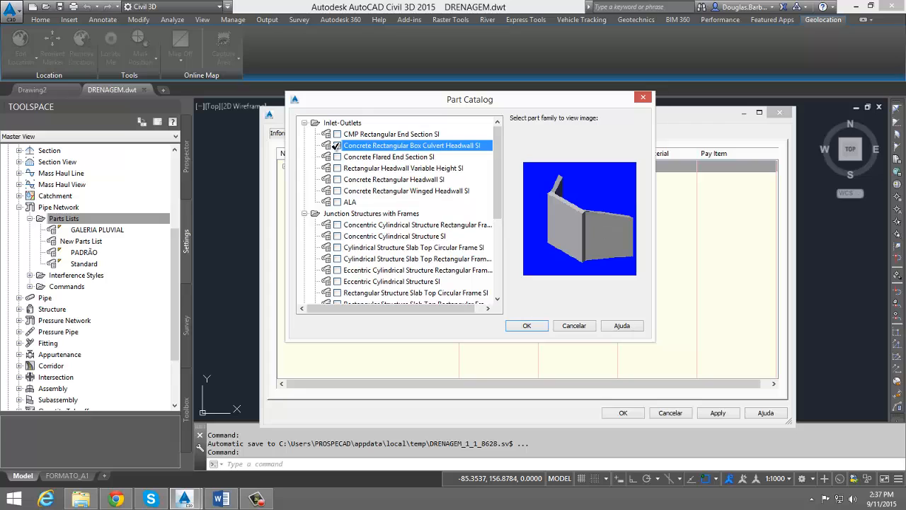
pyautogui.click(524, 327)
pyautogui.click(285, 166)
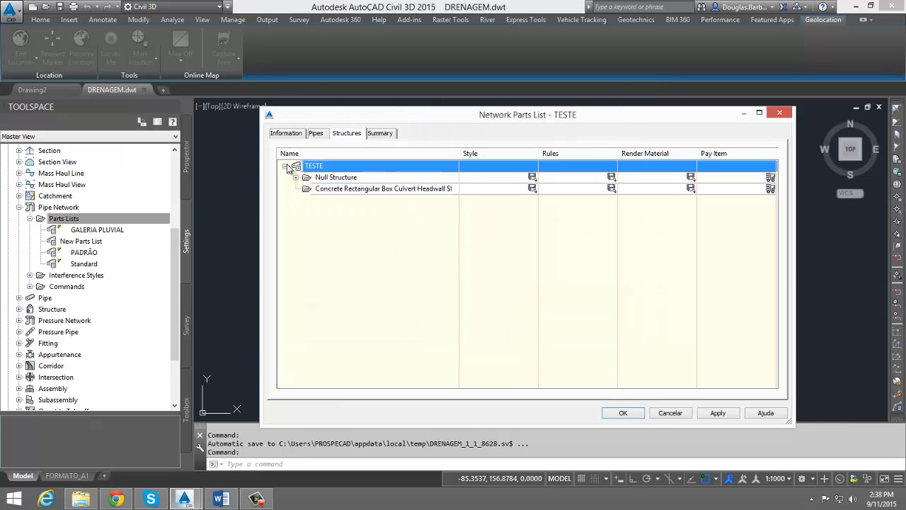
# Add a 1575 x 660 x 900 mm reinforced concrete part size to the Concrete Rectangular Box Culvert Headwall SI family, checking its listed dimensions
pyautogui.click(324, 190)
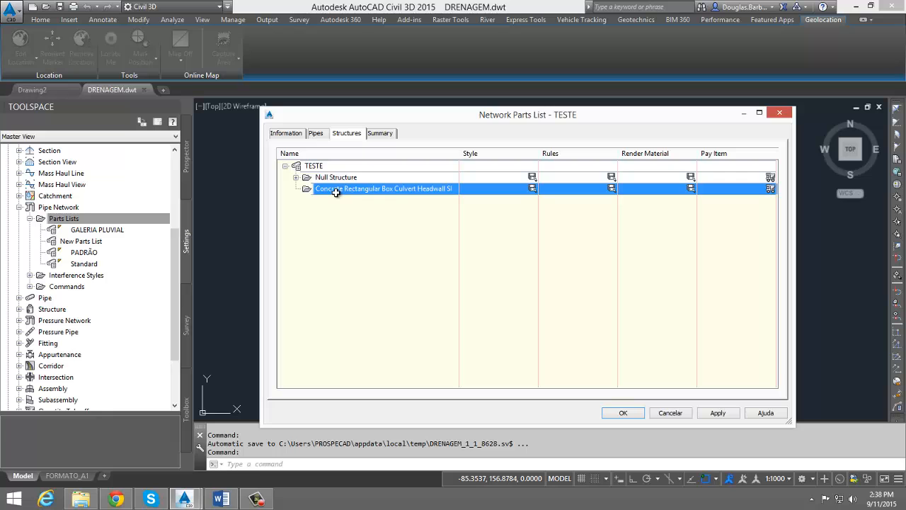
pyautogui.rightClick(336, 191)
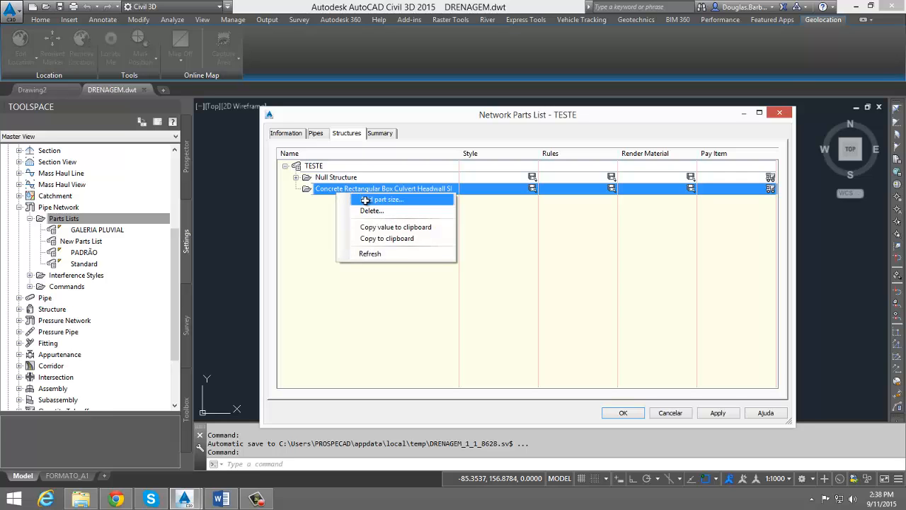
pyautogui.click(362, 200)
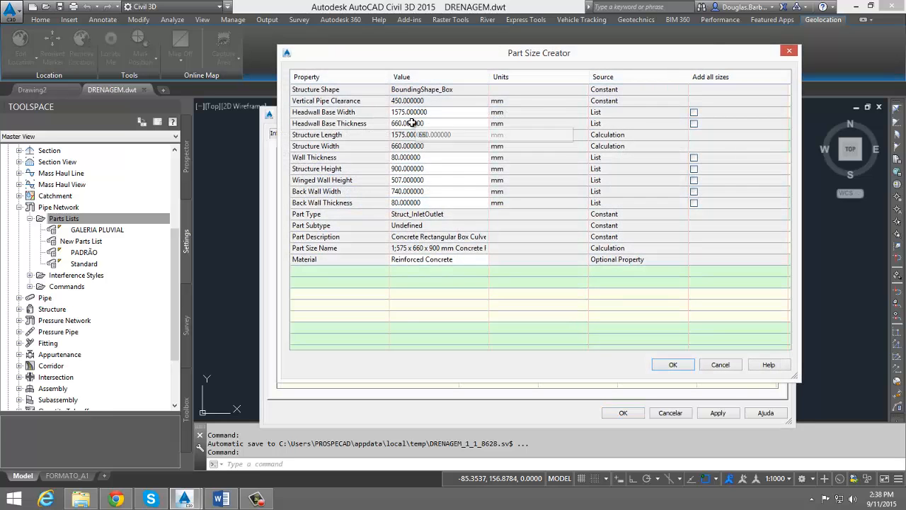
pyautogui.click(441, 112)
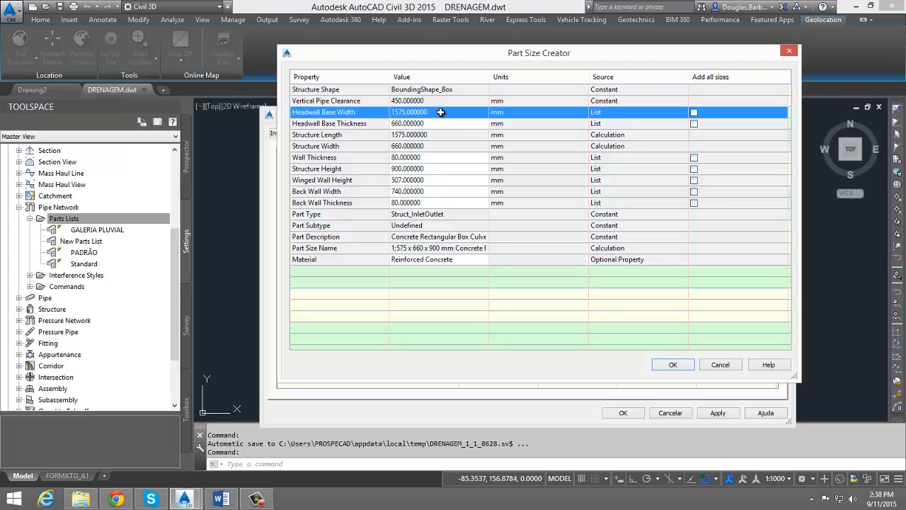
pyautogui.click(435, 123)
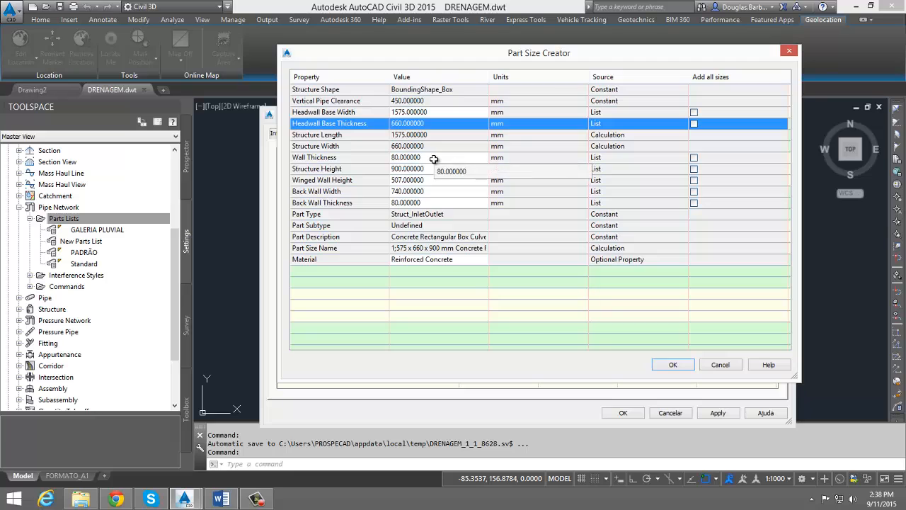
pyautogui.click(424, 147)
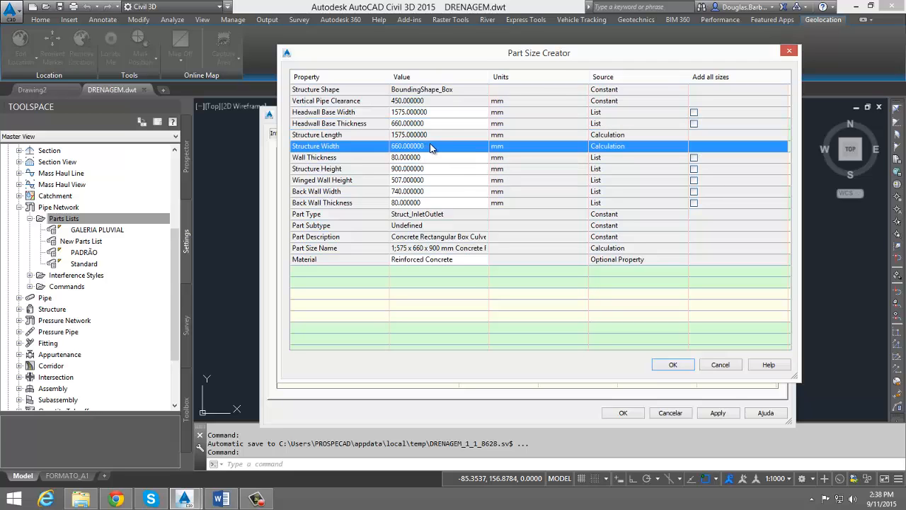
pyautogui.click(424, 158)
pyautogui.click(444, 161)
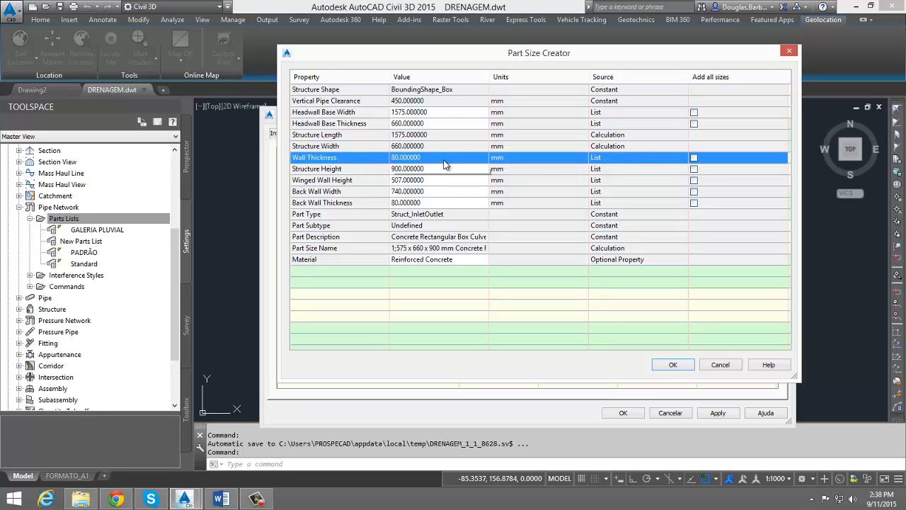
pyautogui.click(444, 161)
pyautogui.click(438, 180)
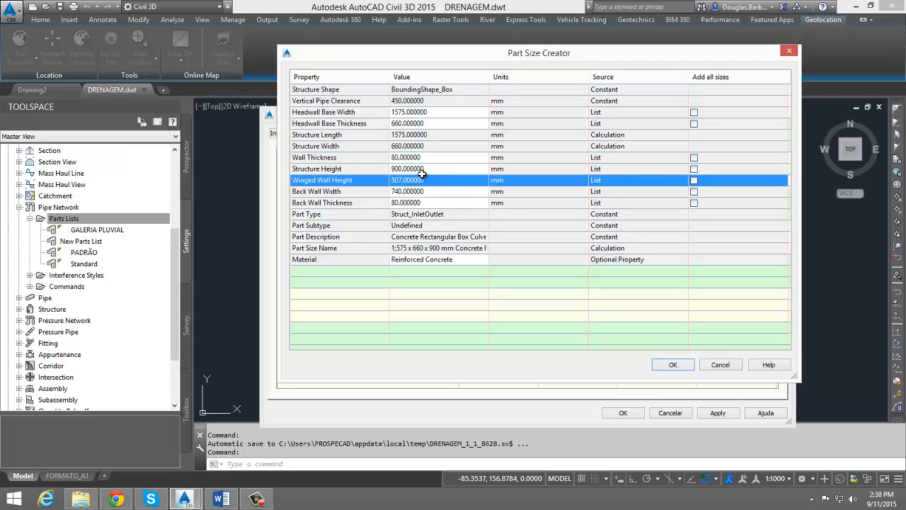
pyautogui.click(422, 171)
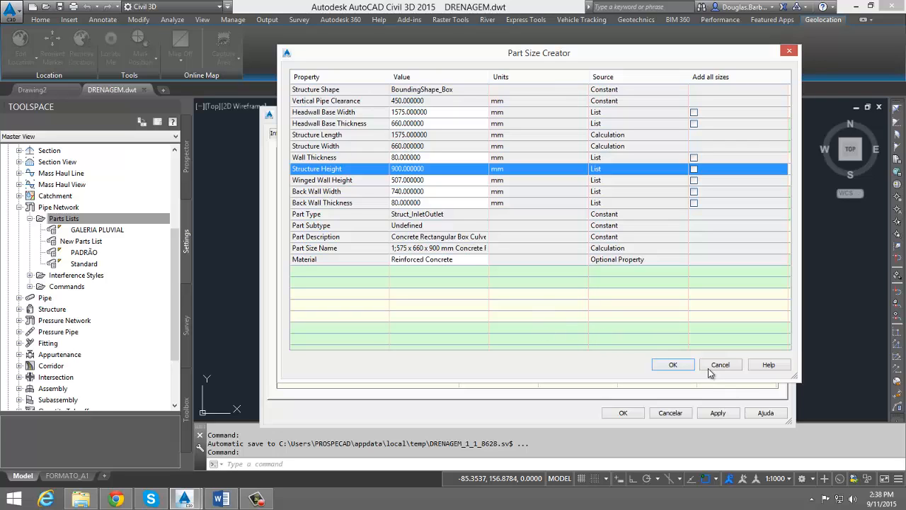
pyautogui.click(466, 261)
pyautogui.click(674, 365)
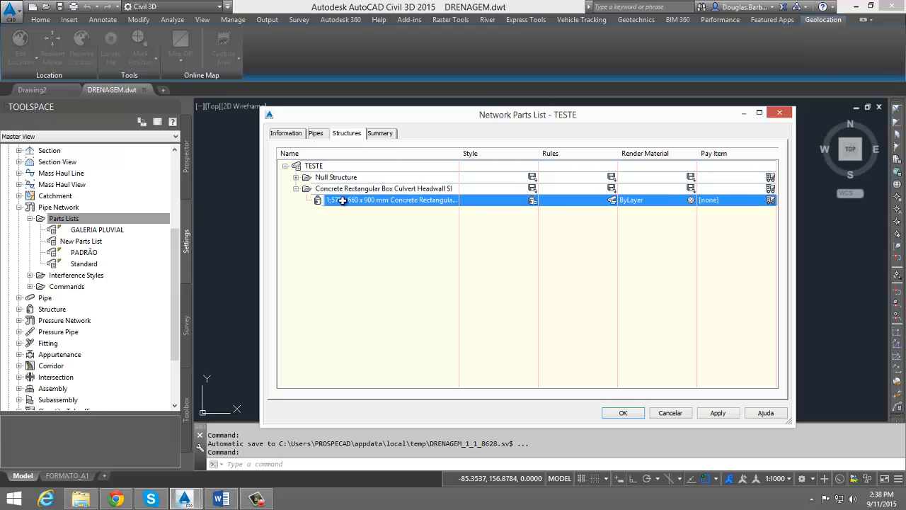
# Rename the new headwall part size as muro de ala
pyautogui.click(400, 203)
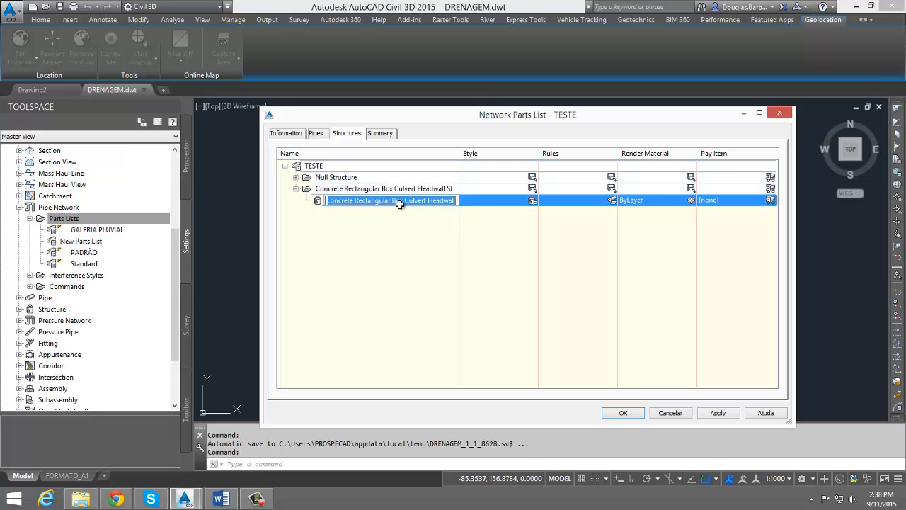
pyautogui.write('m')
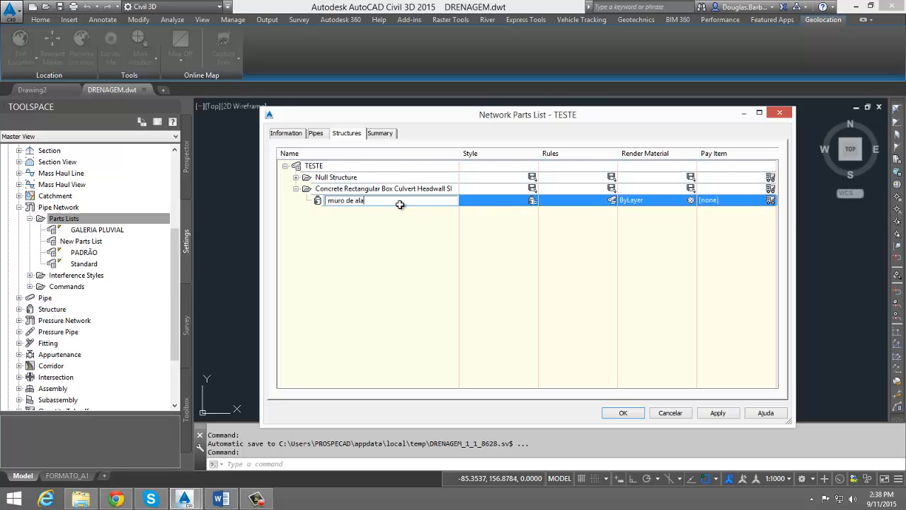
pyautogui.write('uro de ala')
pyautogui.click(386, 271)
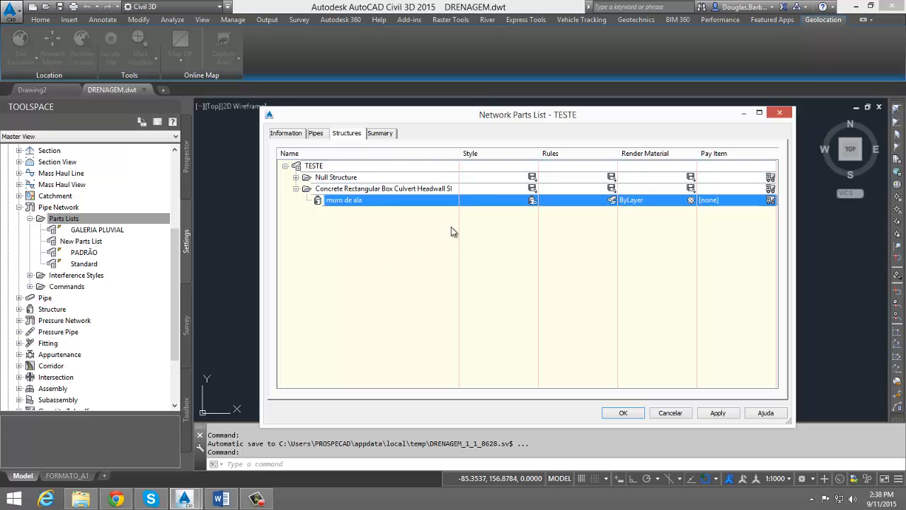
# Open the structure part catalog for TESTE and preview the cylindrical, rectangular and 2-tier families under Junction Structures with Frames
pyautogui.click(321, 165)
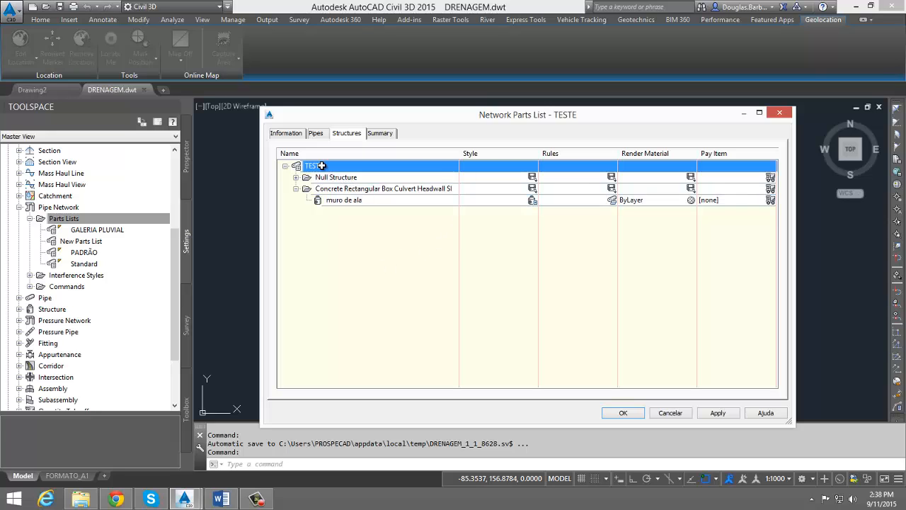
pyautogui.rightClick(321, 165)
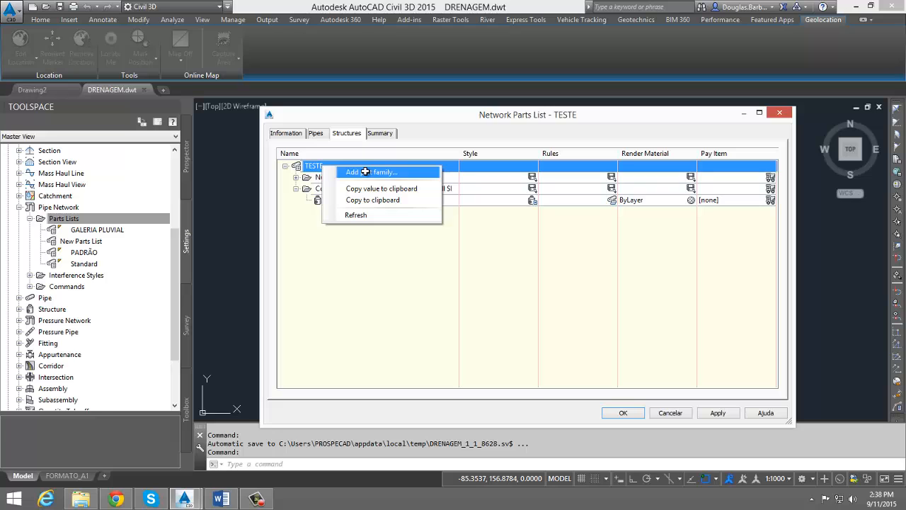
pyautogui.click(365, 171)
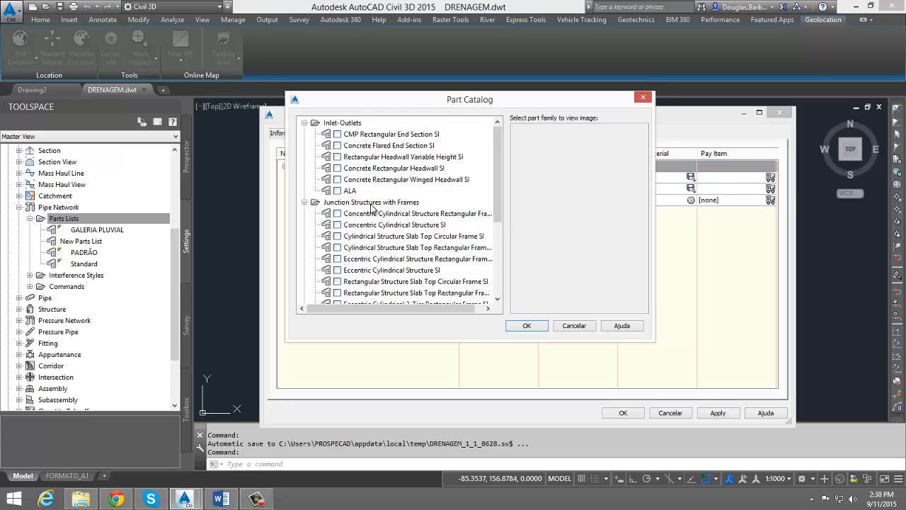
pyautogui.click(394, 214)
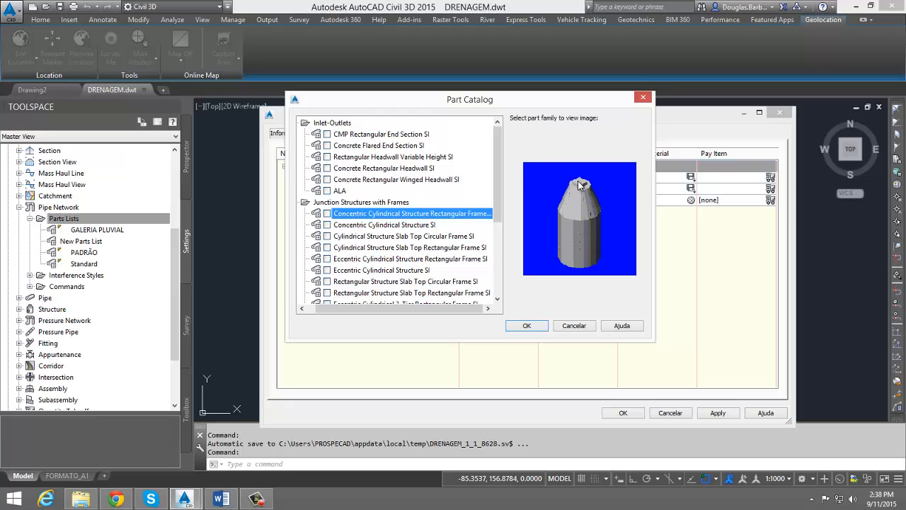
pyautogui.click(446, 249)
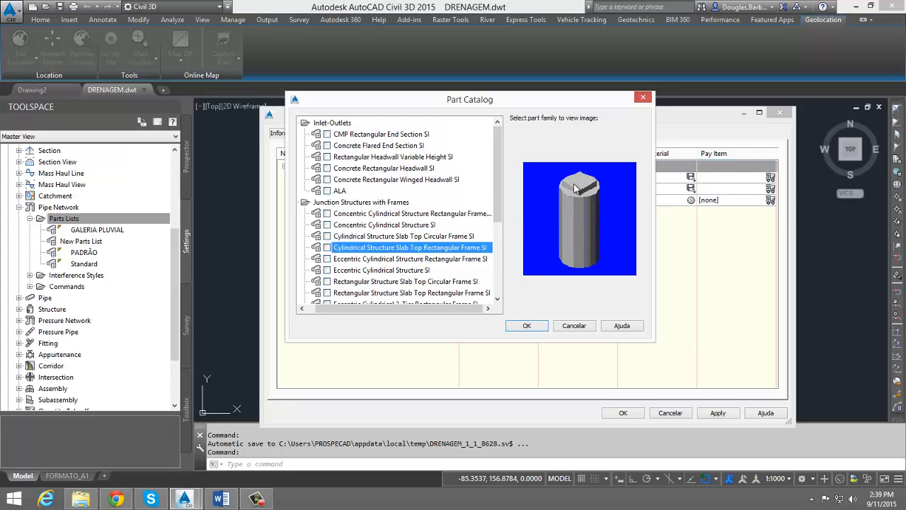
pyautogui.click(467, 260)
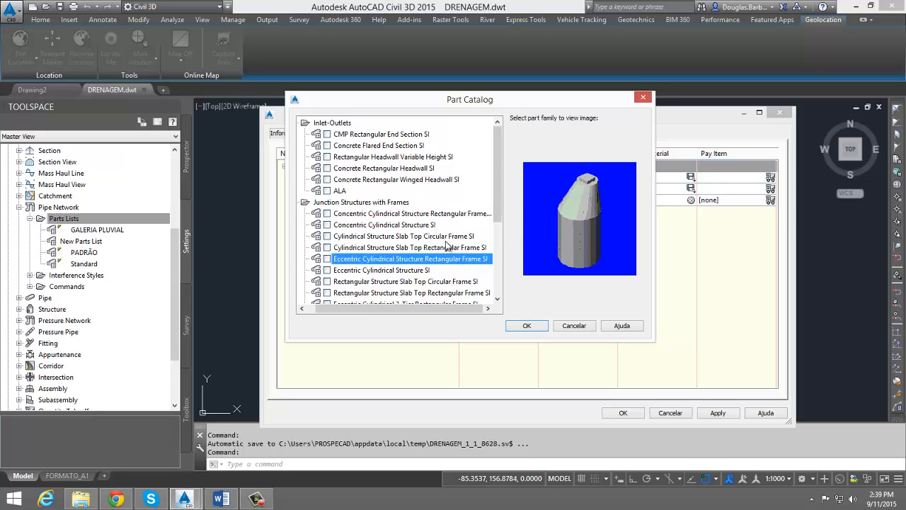
pyautogui.click(419, 280)
pyautogui.click(417, 293)
pyautogui.scroll(-2, 391, 258)
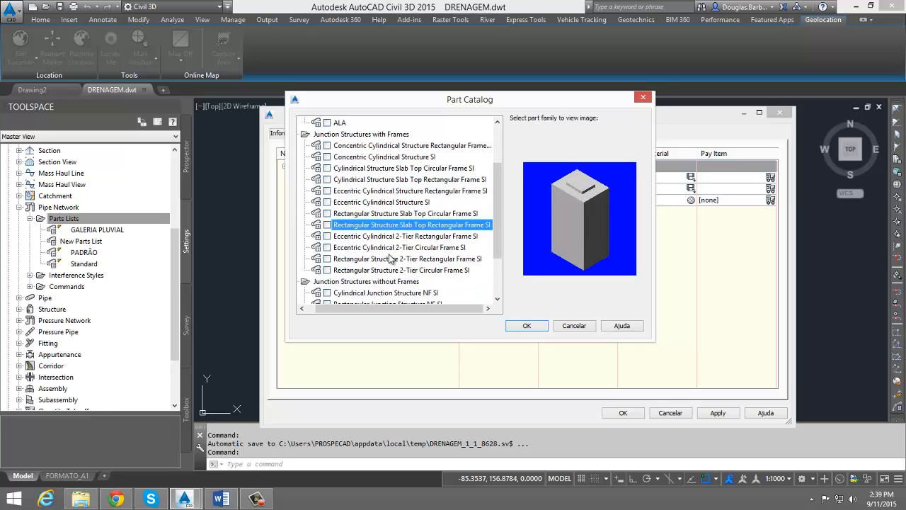
pyautogui.click(395, 237)
pyautogui.click(400, 247)
pyautogui.click(409, 259)
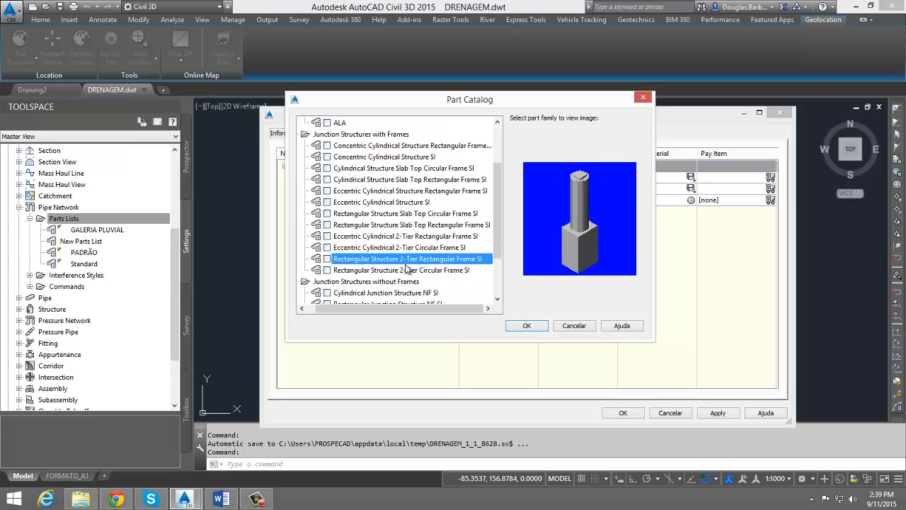
pyautogui.click(407, 270)
pyautogui.scroll(-2, 408, 251)
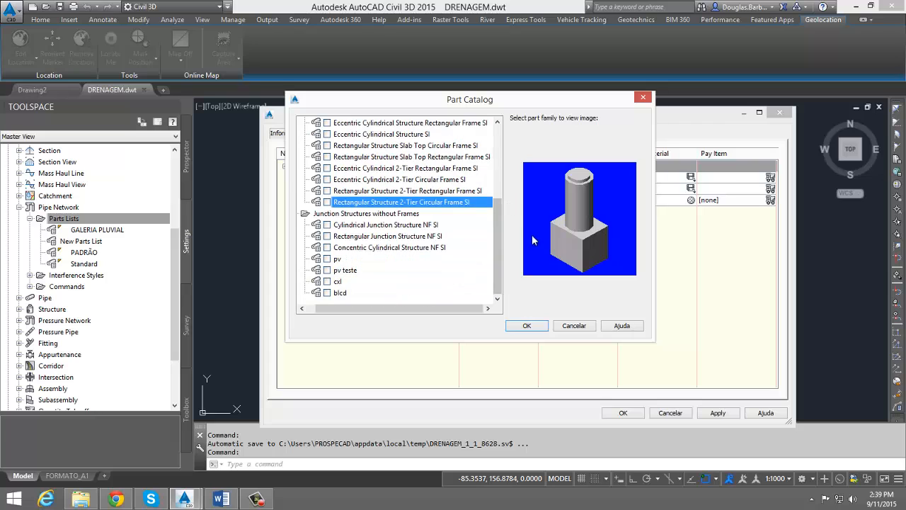
# Preview the families under Junction Structures without Frames, including pv, pv teste, cxl and blcd
pyautogui.click(423, 235)
pyautogui.click(422, 226)
pyautogui.click(431, 248)
pyautogui.click(347, 271)
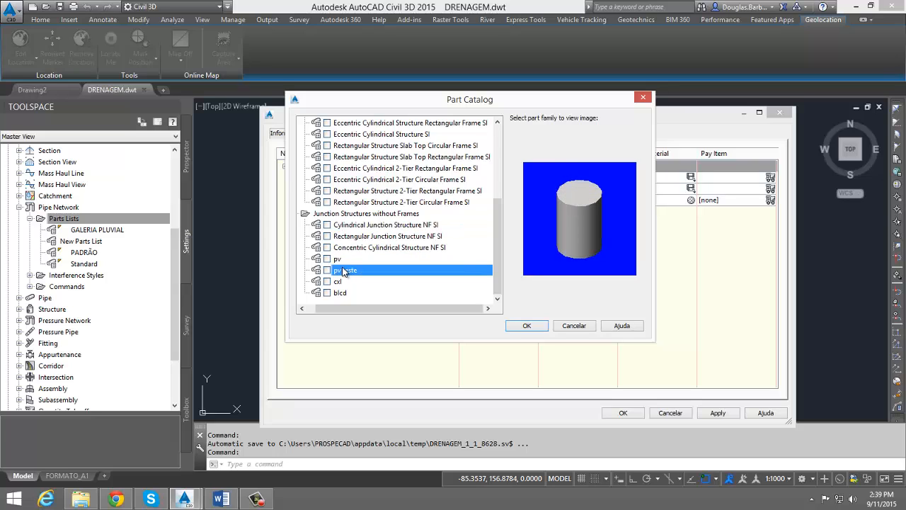
pyautogui.click(340, 260)
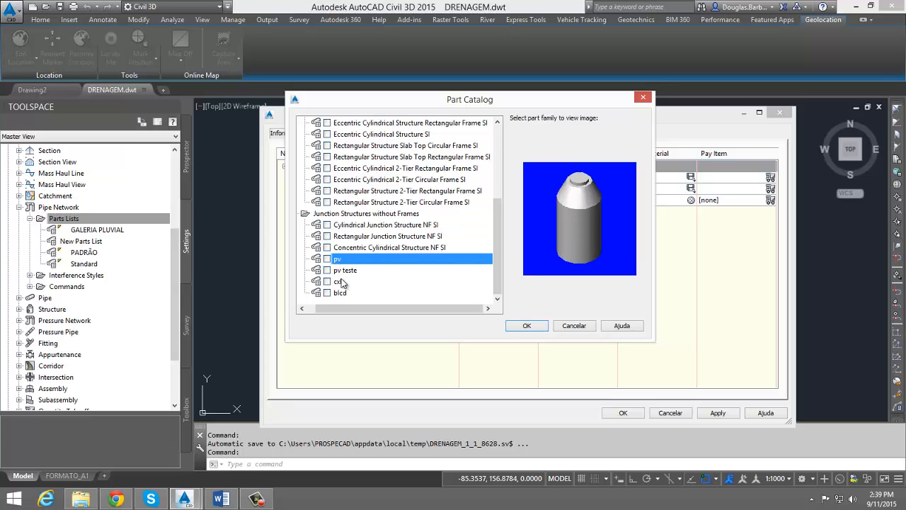
pyautogui.click(342, 282)
pyautogui.click(347, 293)
pyautogui.scroll(3, 382, 262)
pyautogui.scroll(1, 382, 262)
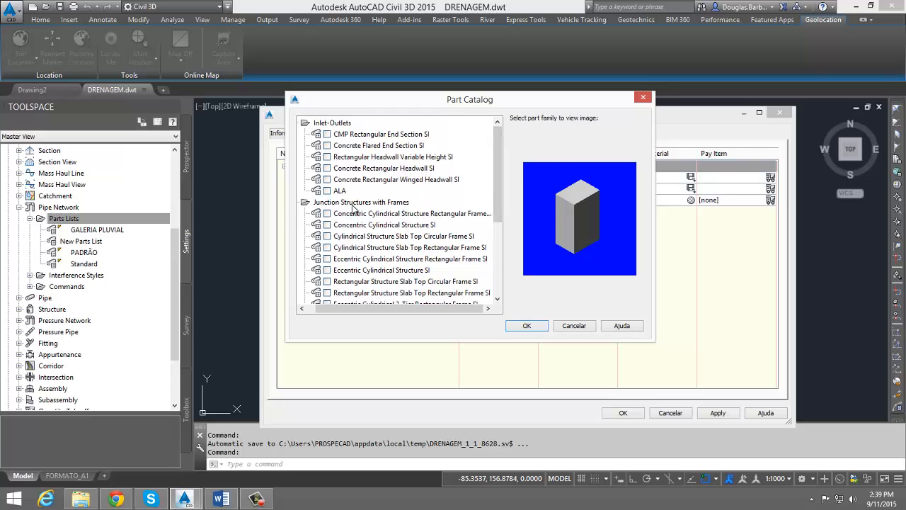
# Compare the framed junction structures again and add the Concentric Cylindrical Structure SI family to the TESTE structures
pyautogui.click(405, 238)
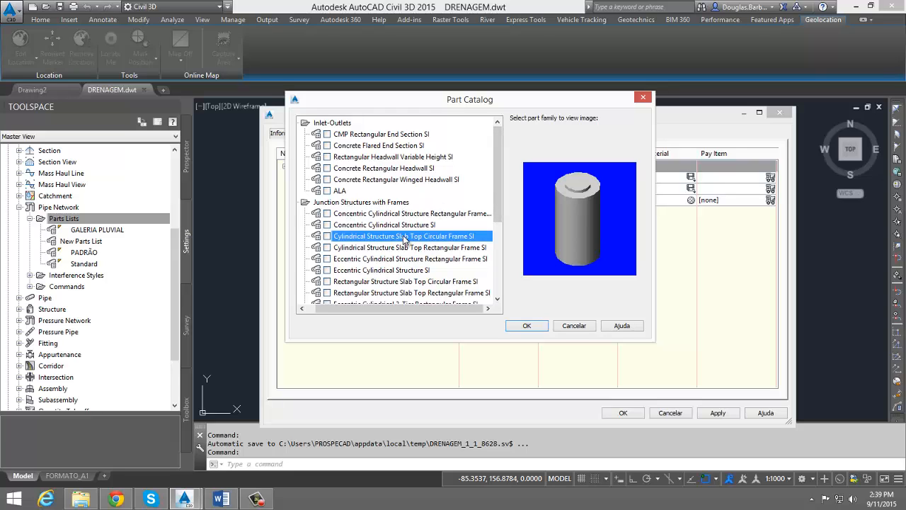
pyautogui.click(406, 248)
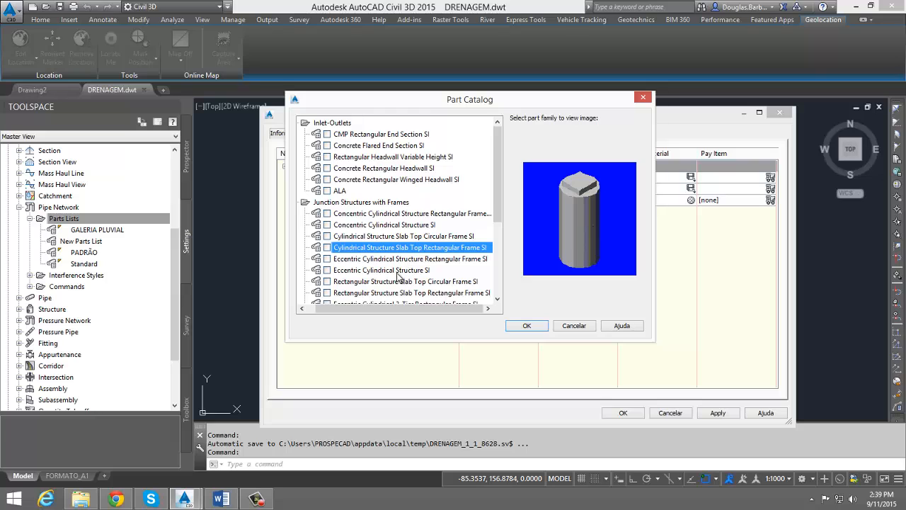
pyautogui.moveTo(496, 210); pyautogui.dragTo(495, 229)
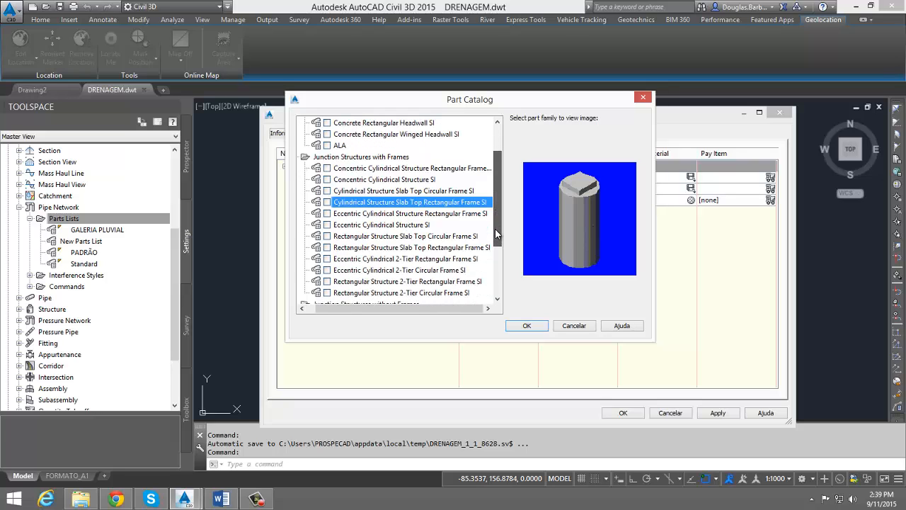
pyautogui.click(416, 293)
pyautogui.scroll(2, 395, 237)
pyautogui.click(389, 215)
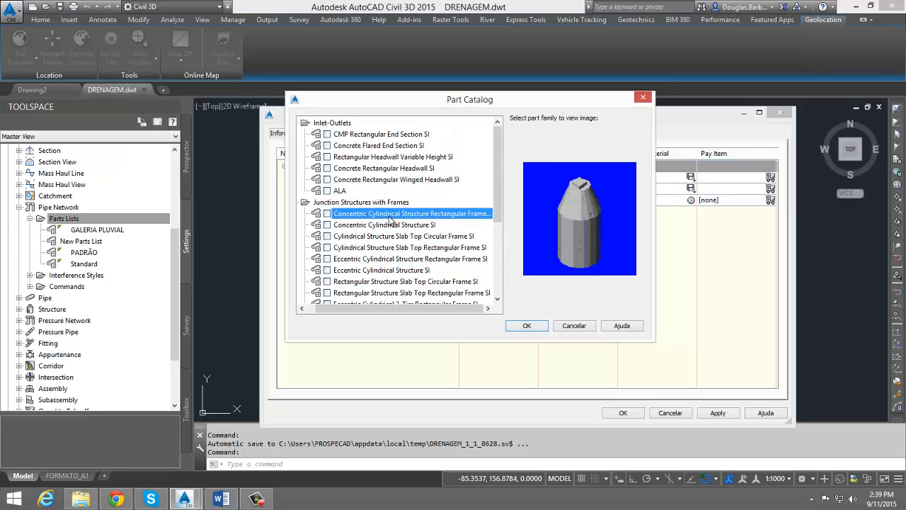
pyautogui.click(391, 225)
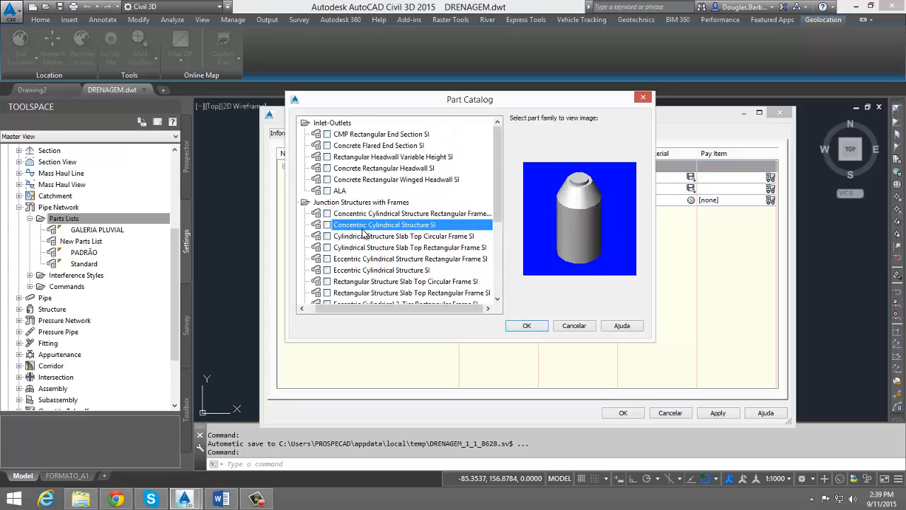
pyautogui.click(327, 224)
pyautogui.click(524, 326)
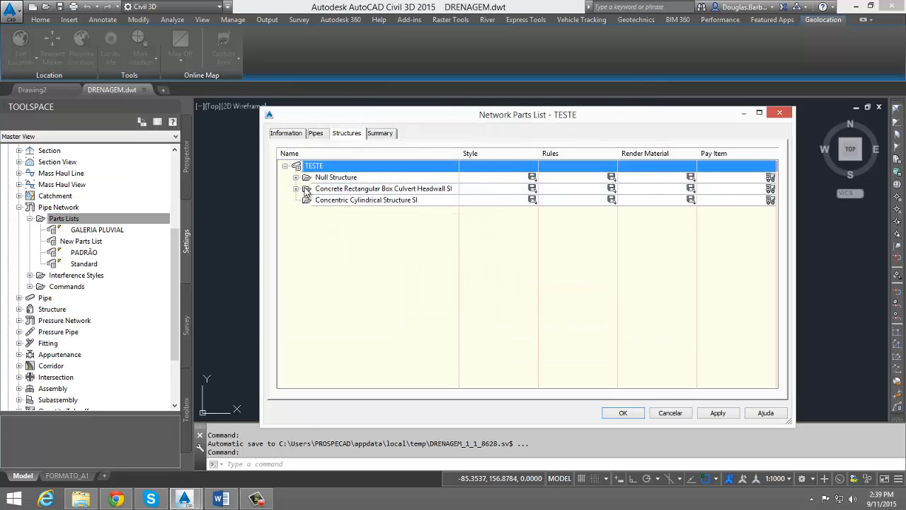
# Start a new part size for the Concentric Cylindrical Structure SI family in the TESTE structures
pyautogui.click(317, 190)
pyautogui.click(322, 201)
pyautogui.click(296, 188)
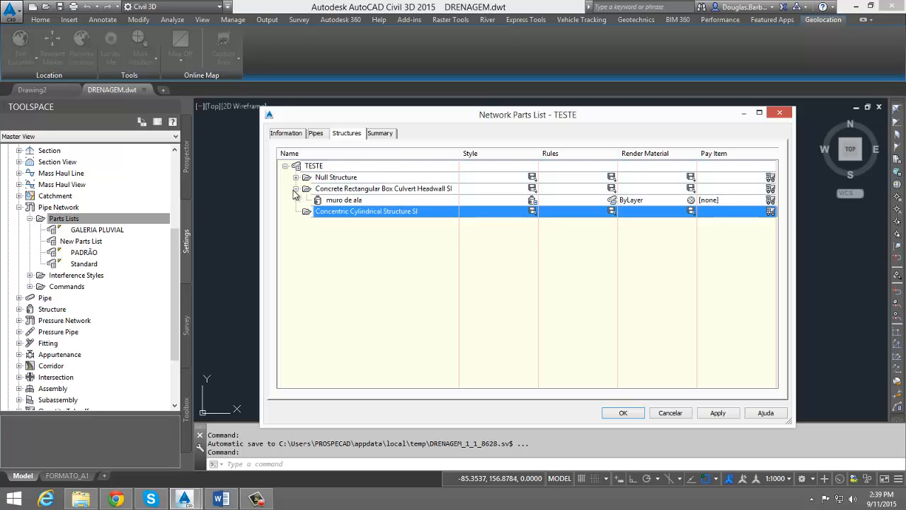
pyautogui.rightClick(338, 213)
pyautogui.click(357, 218)
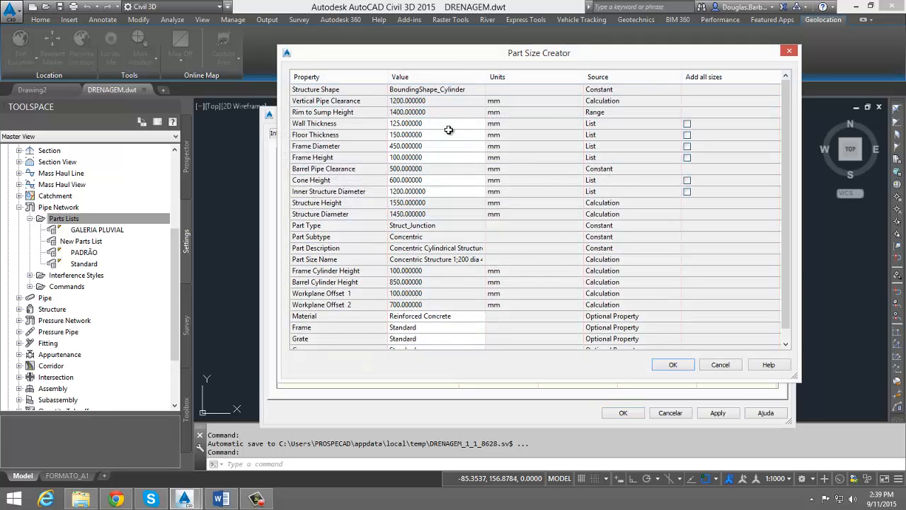
# Review the wall, floor, frame, cone and structure dimensions and add the concentric cylindrical part size with its default values
pyautogui.click(442, 125)
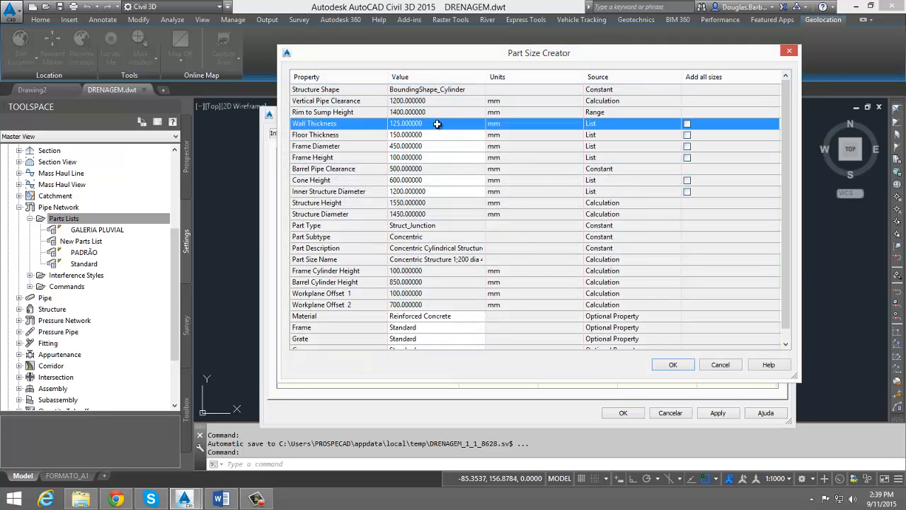
pyautogui.click(436, 124)
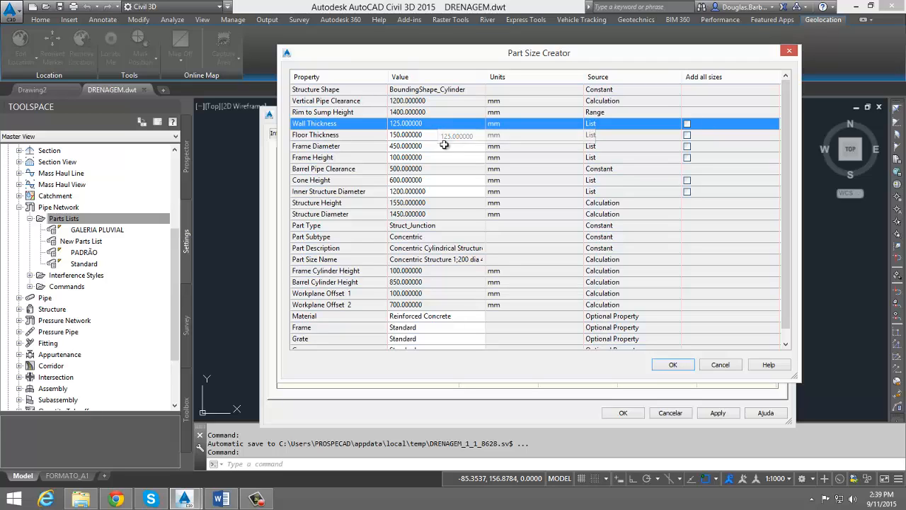
pyautogui.click(438, 133)
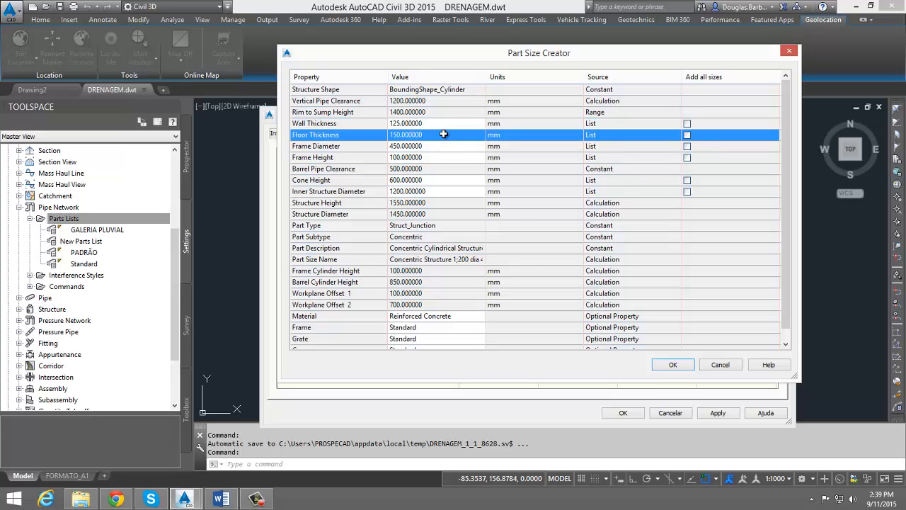
pyautogui.click(441, 145)
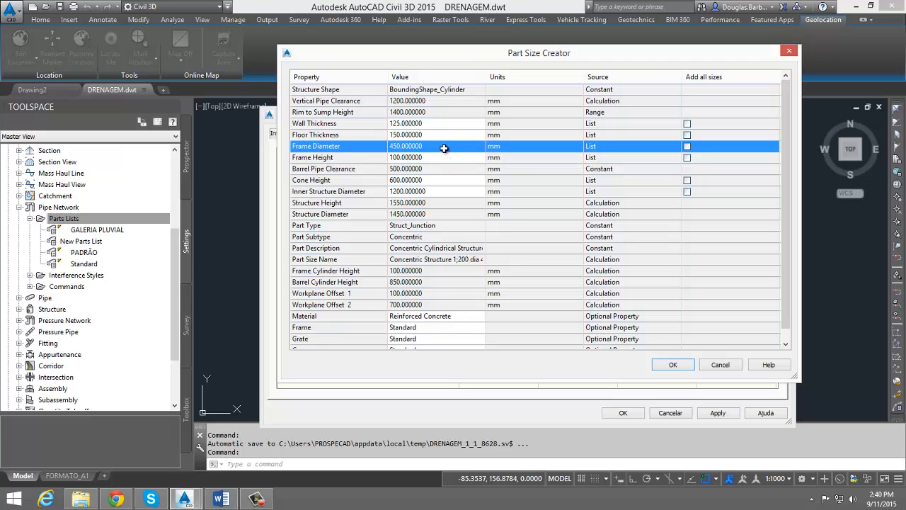
pyautogui.click(447, 159)
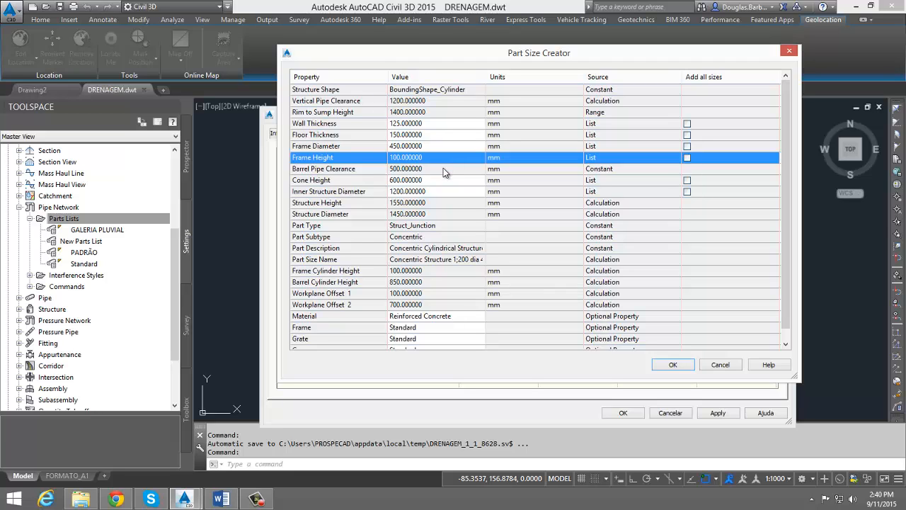
pyautogui.click(432, 181)
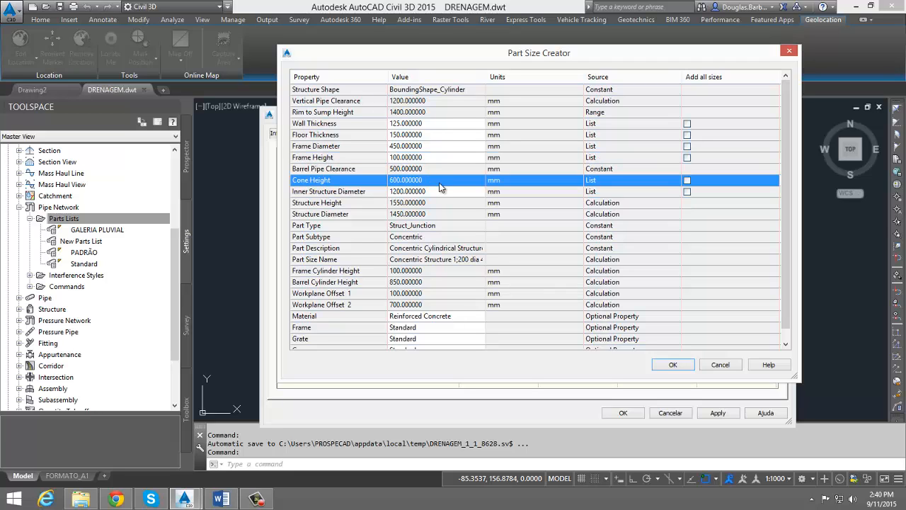
pyautogui.click(438, 184)
pyautogui.click(439, 185)
pyautogui.click(424, 191)
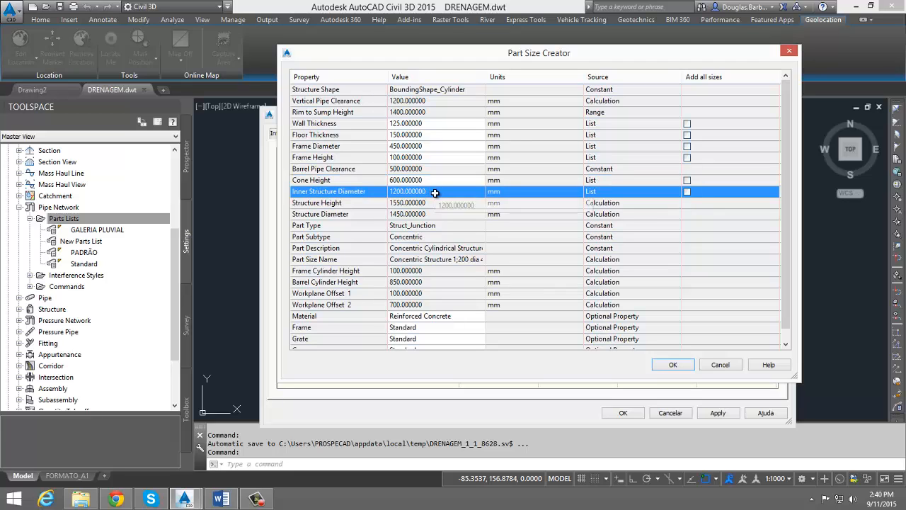
pyautogui.click(428, 203)
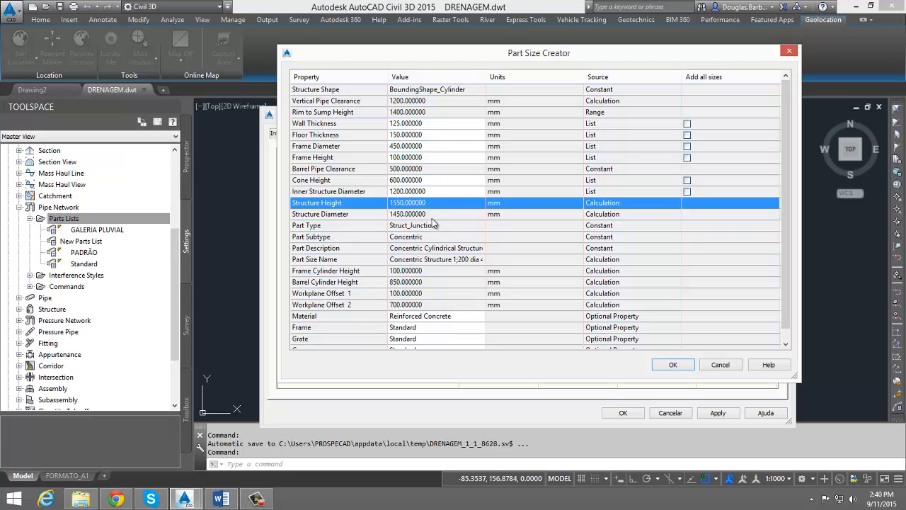
pyautogui.click(431, 214)
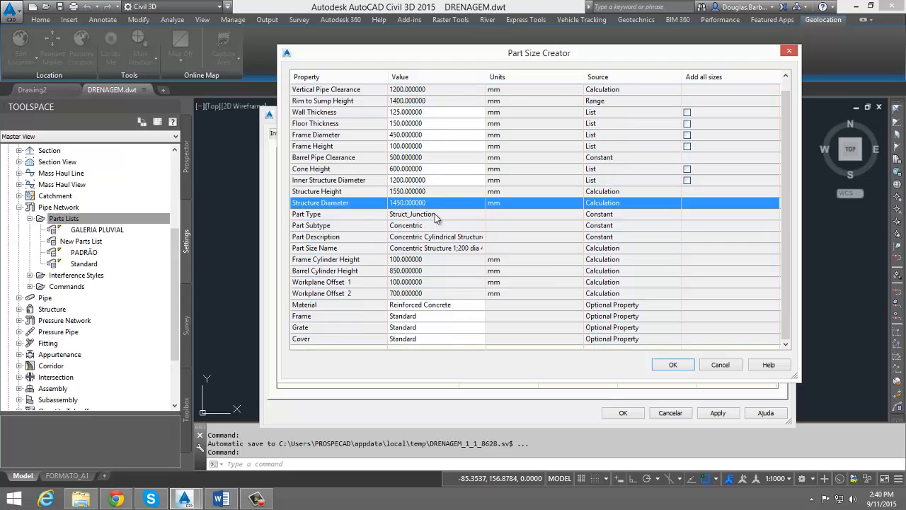
pyautogui.scroll(-1, 435, 218)
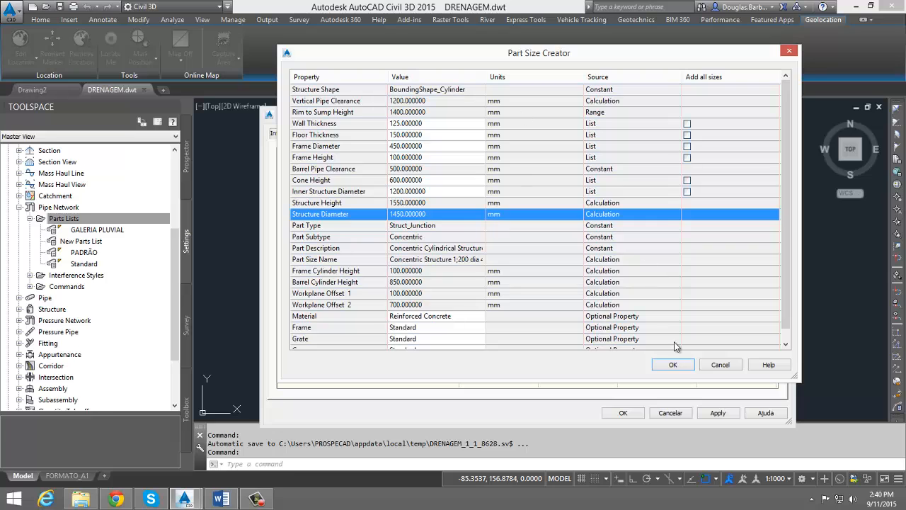
pyautogui.click(662, 365)
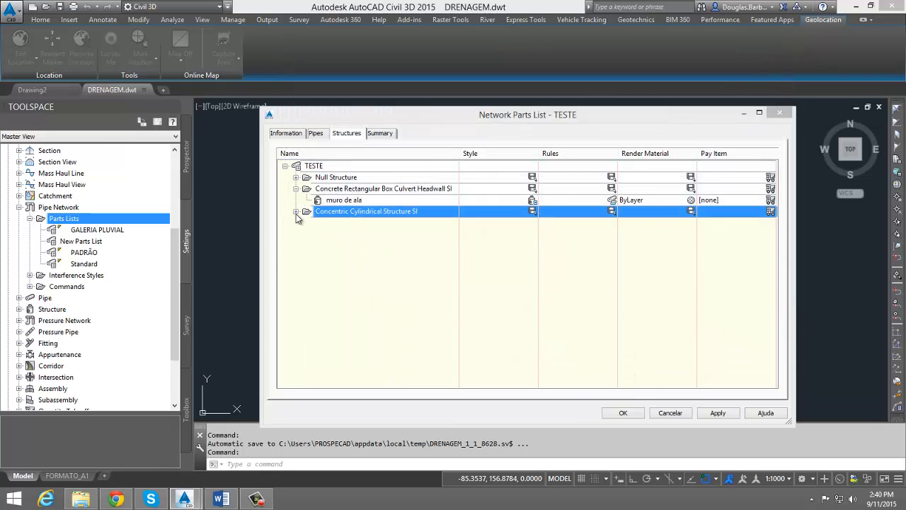
# Rename the new concentric cylindrical part size as pv
pyautogui.click(296, 214)
pyautogui.click(342, 224)
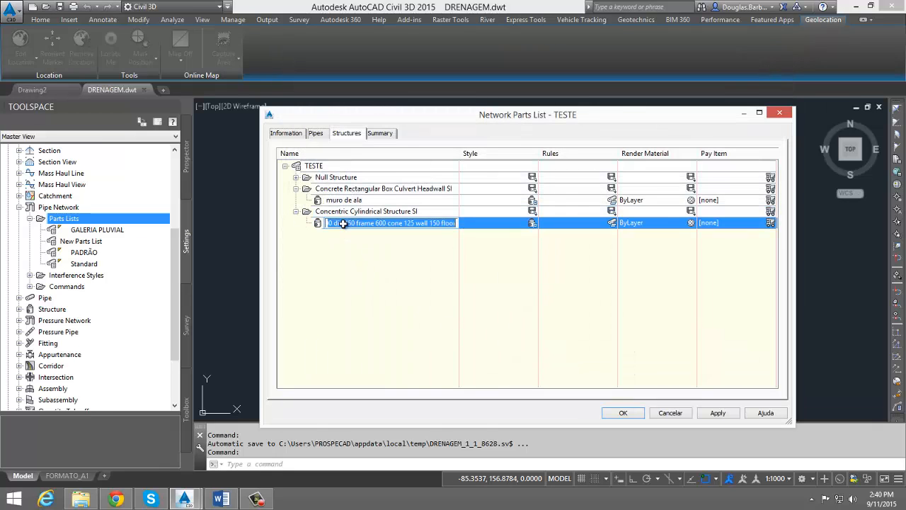
pyautogui.click(343, 224)
pyautogui.write('PI')
pyautogui.click(329, 277)
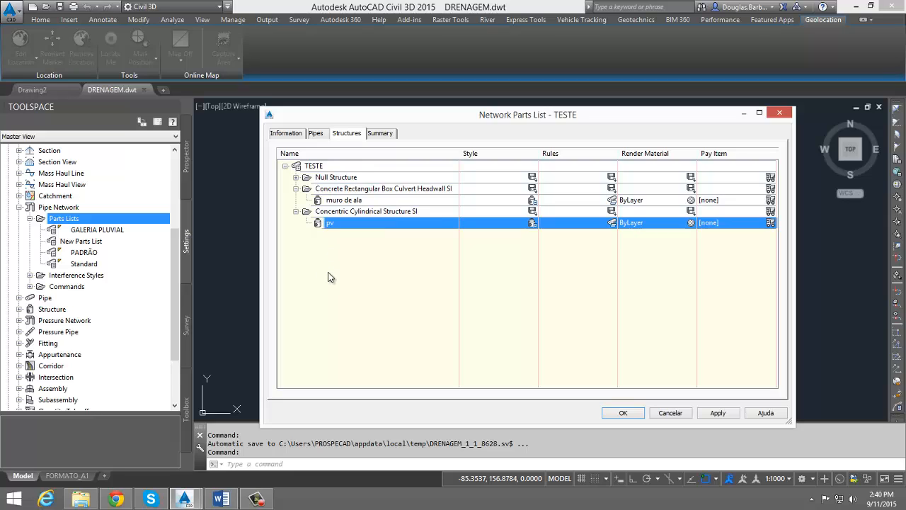
# Try to add the Rectangular Junction Structure NF SI family from the part catalog and check the TESTE structure families
pyautogui.click(322, 167)
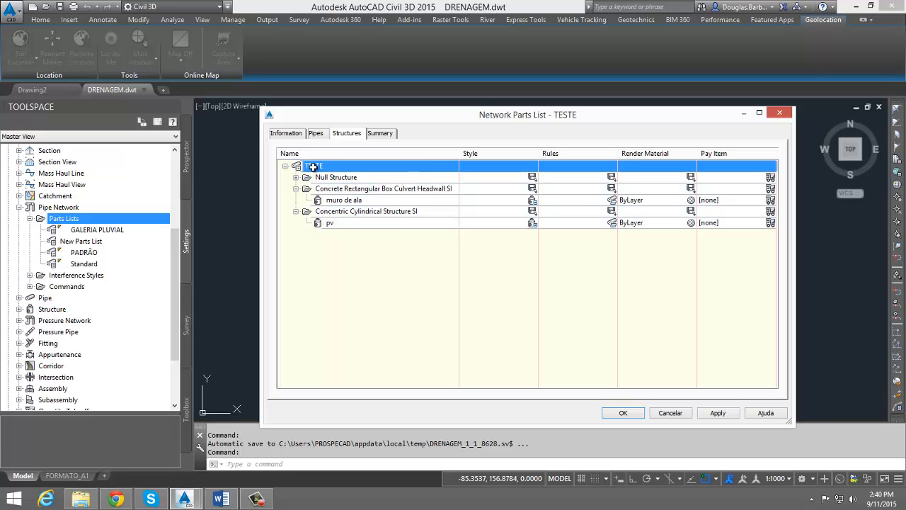
pyautogui.rightClick(323, 167)
pyautogui.click(336, 174)
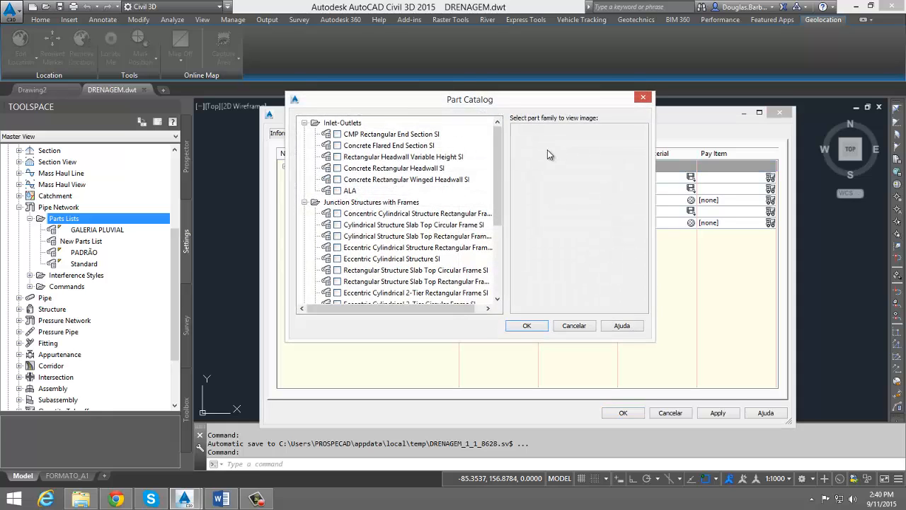
pyautogui.moveTo(499, 149); pyautogui.dragTo(501, 229)
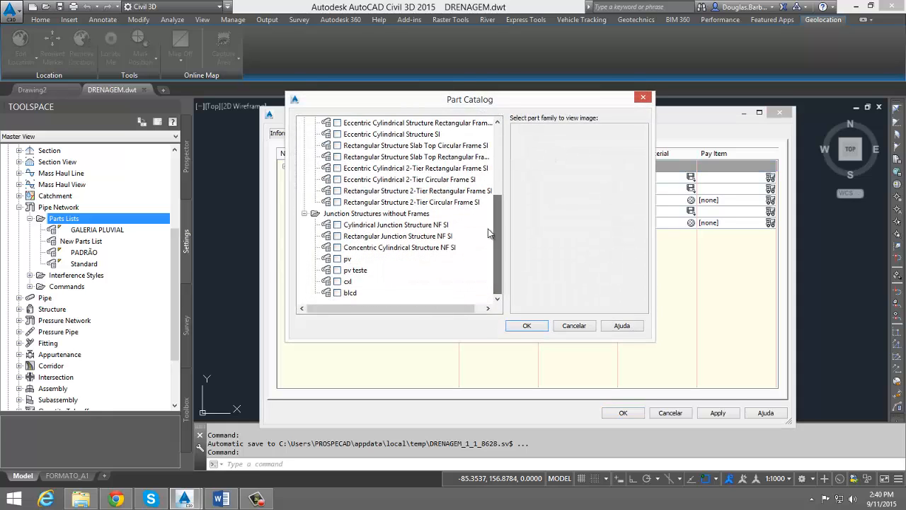
pyautogui.click(407, 238)
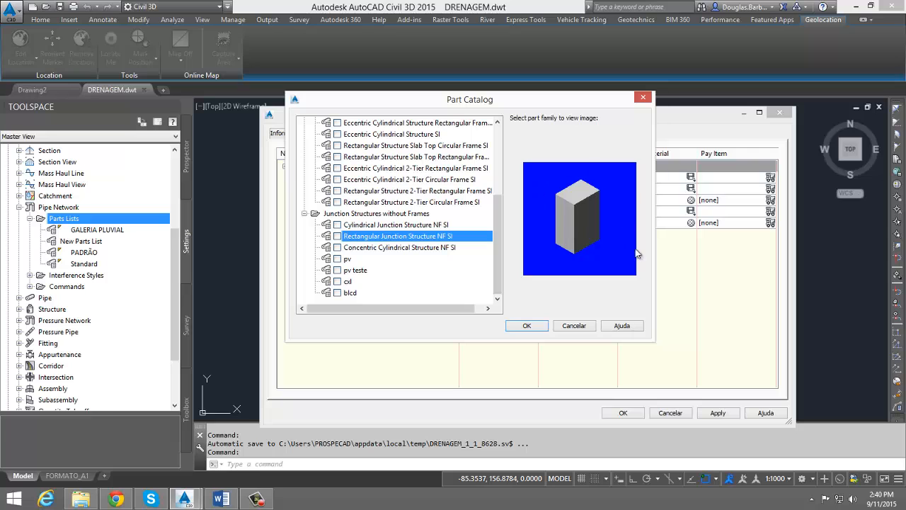
pyautogui.click(535, 328)
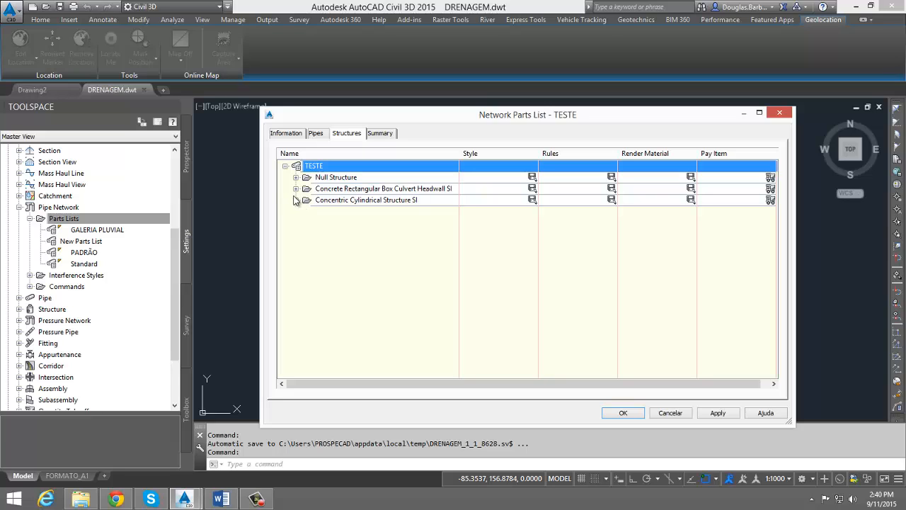
pyautogui.click(296, 189)
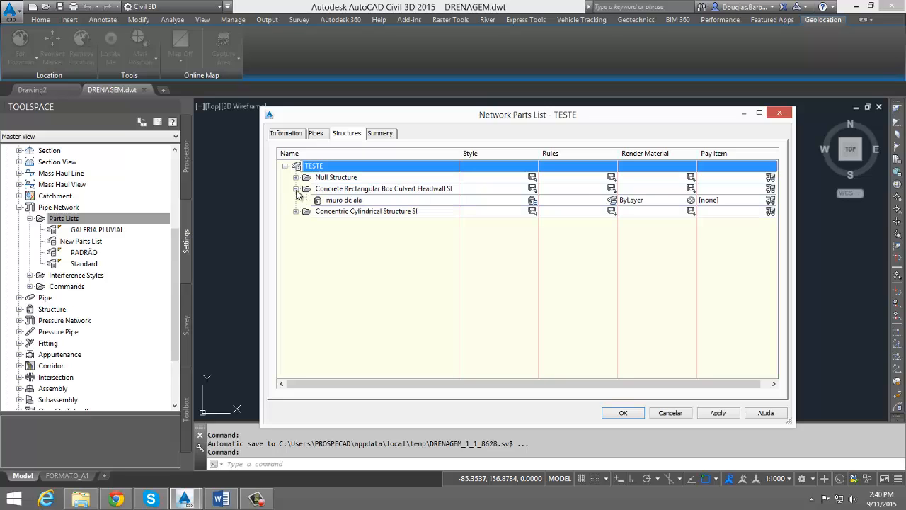
pyautogui.click(296, 211)
pyautogui.click(296, 211)
# Add the Rectangular Junction Structure NF SI family from Junction Structures without Frames to the TESTE structures
pyautogui.rightClick(310, 165)
pyautogui.click(343, 169)
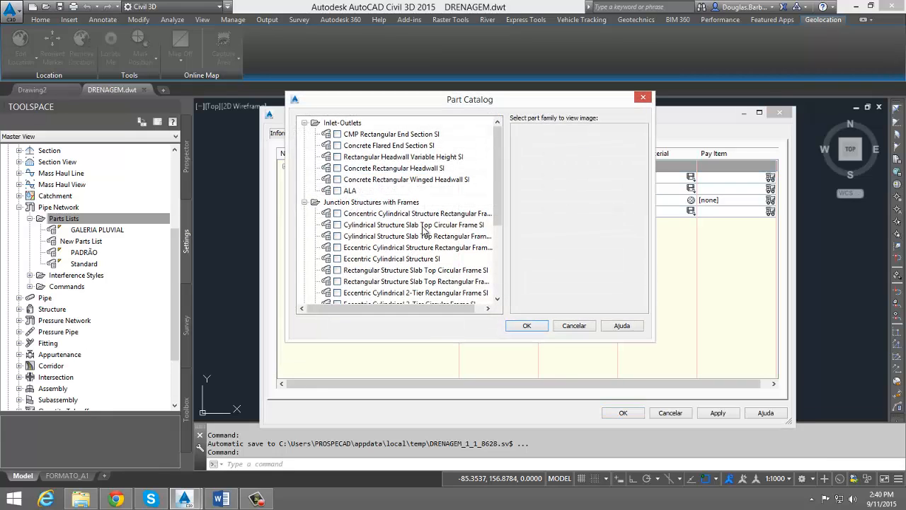
pyautogui.scroll(-4, 451, 247)
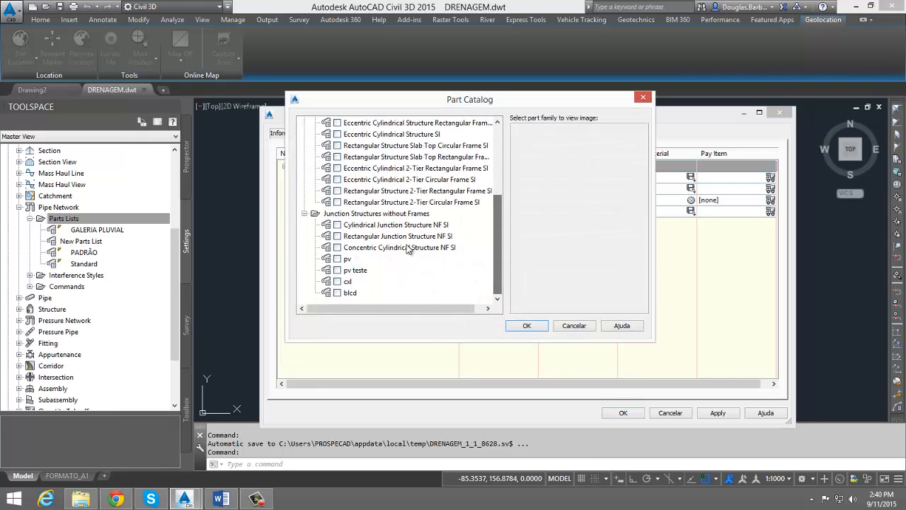
pyautogui.click(400, 239)
pyautogui.click(337, 236)
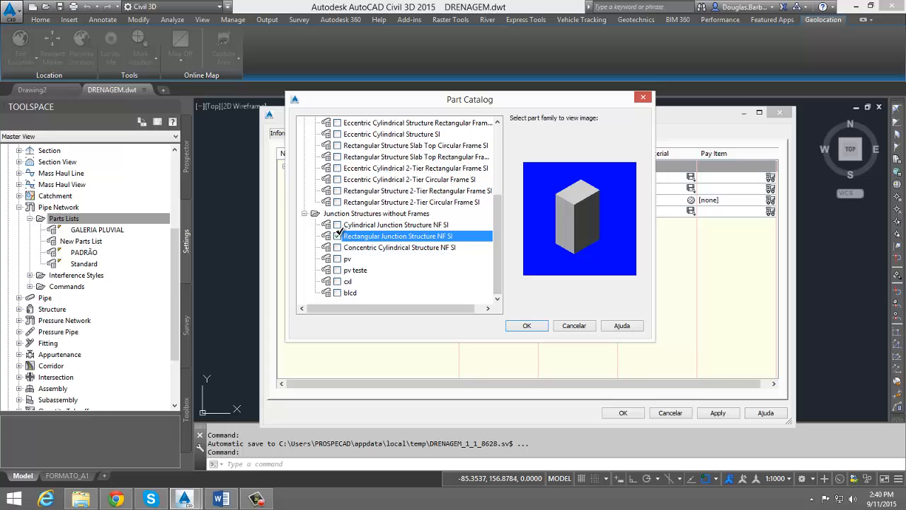
pyautogui.click(527, 326)
# Add a part size with a 1000 mm inner structure length to the Rectangular Junction Structure NF SI family
pyautogui.click(330, 212)
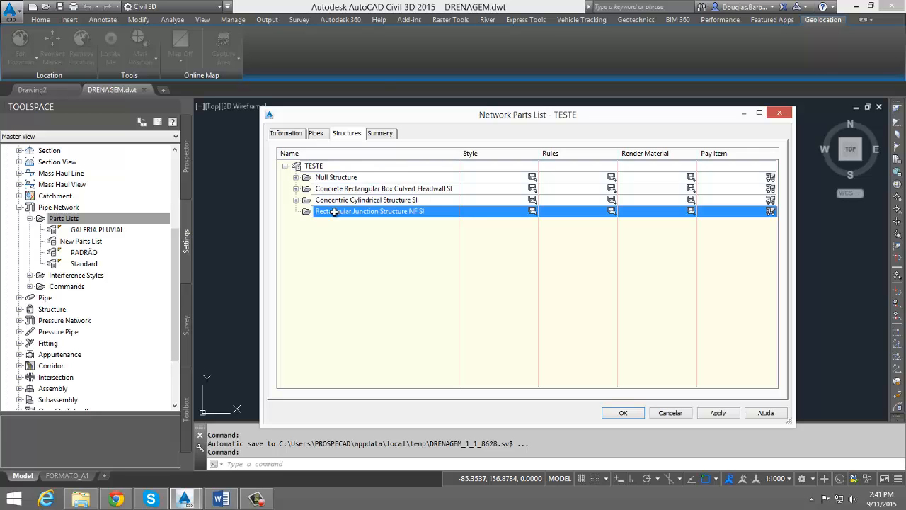
pyautogui.rightClick(324, 210)
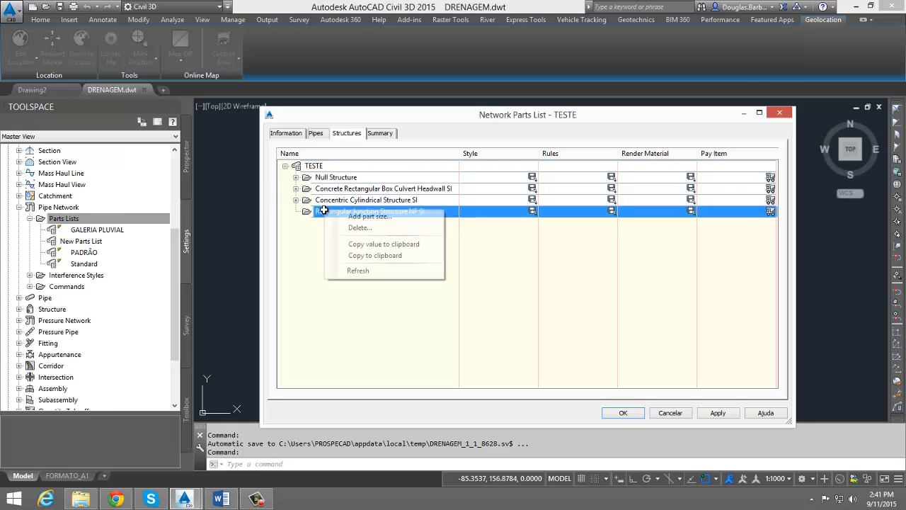
pyautogui.click(360, 216)
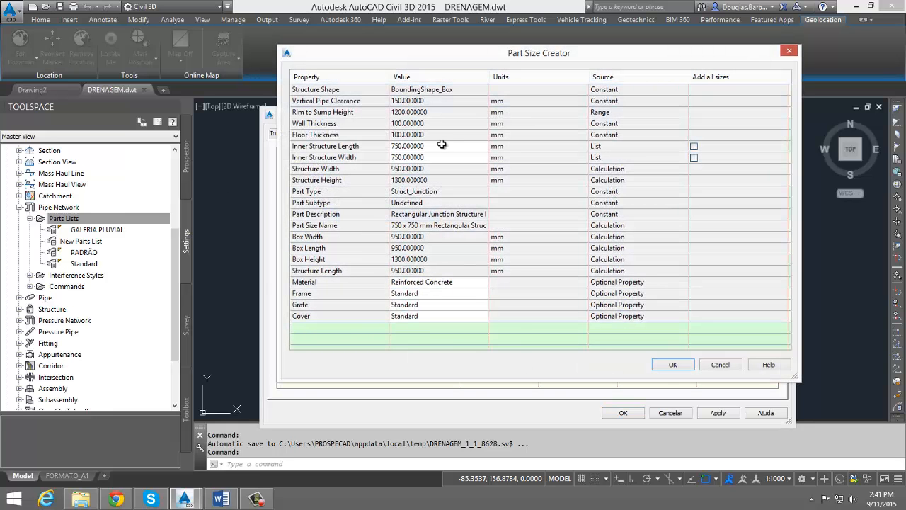
pyautogui.click(434, 145)
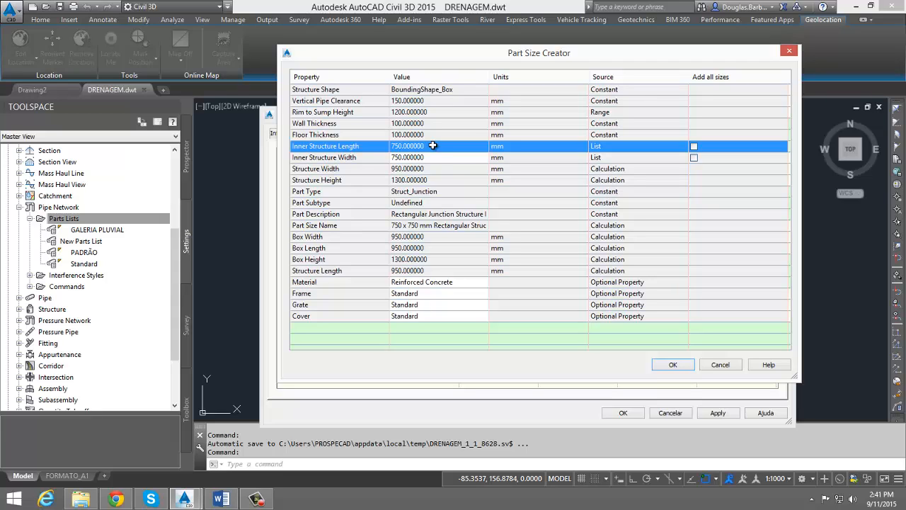
pyautogui.click(427, 157)
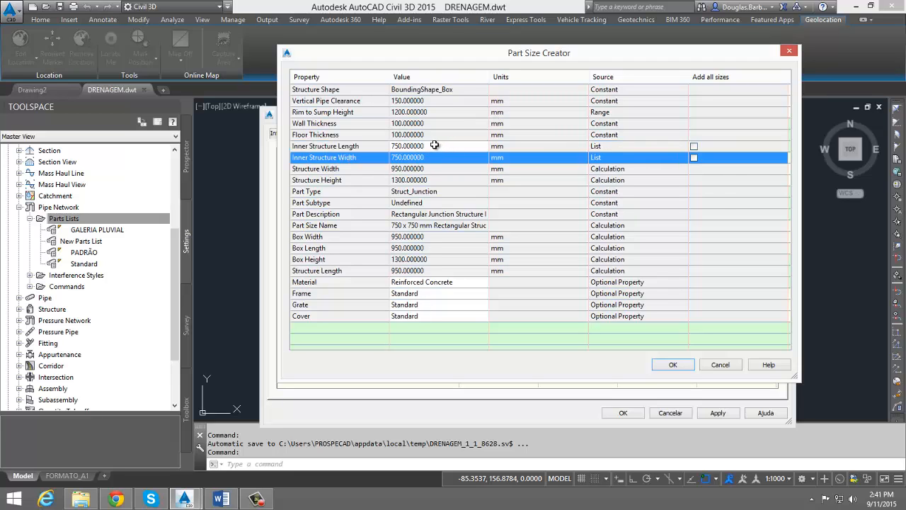
pyautogui.click(434, 145)
pyautogui.click(429, 146)
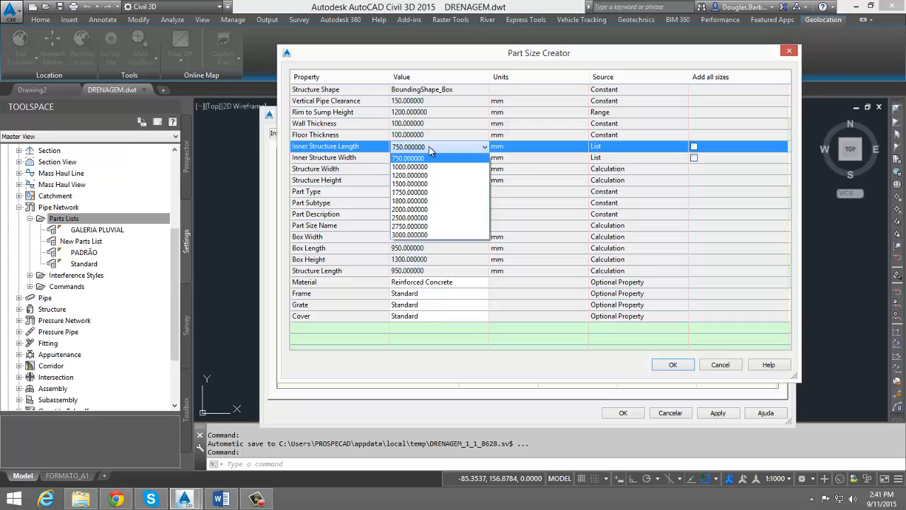
pyautogui.click(435, 167)
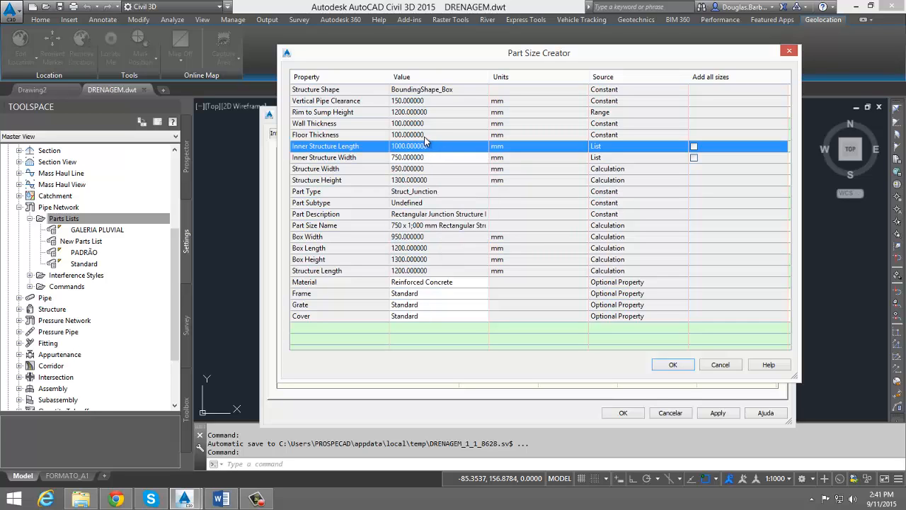
pyautogui.click(671, 365)
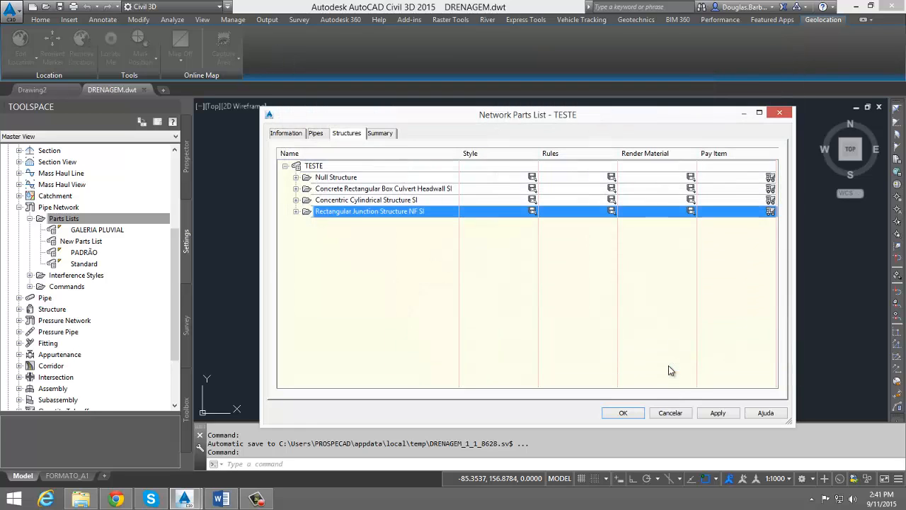
# Rename the new rectangular junction part size as BLS
pyautogui.click(295, 212)
pyautogui.click(343, 223)
pyautogui.click(342, 223)
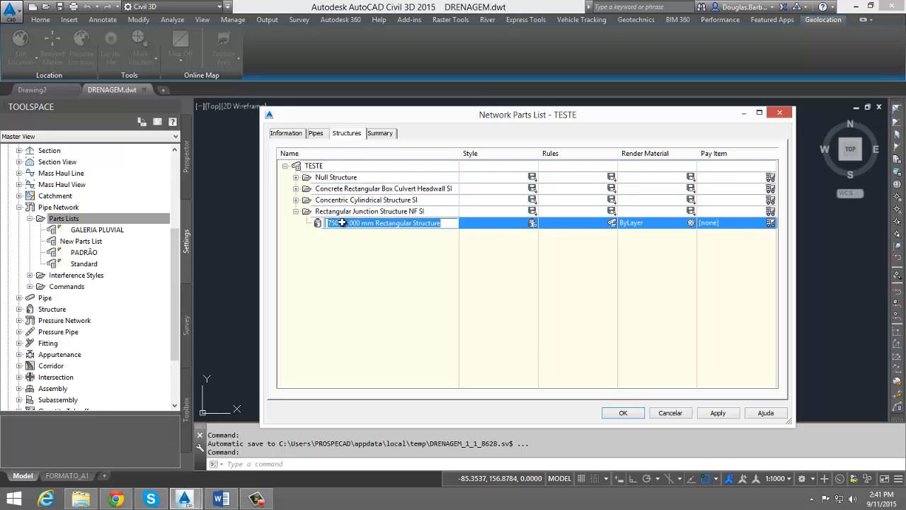
pyautogui.write('b')
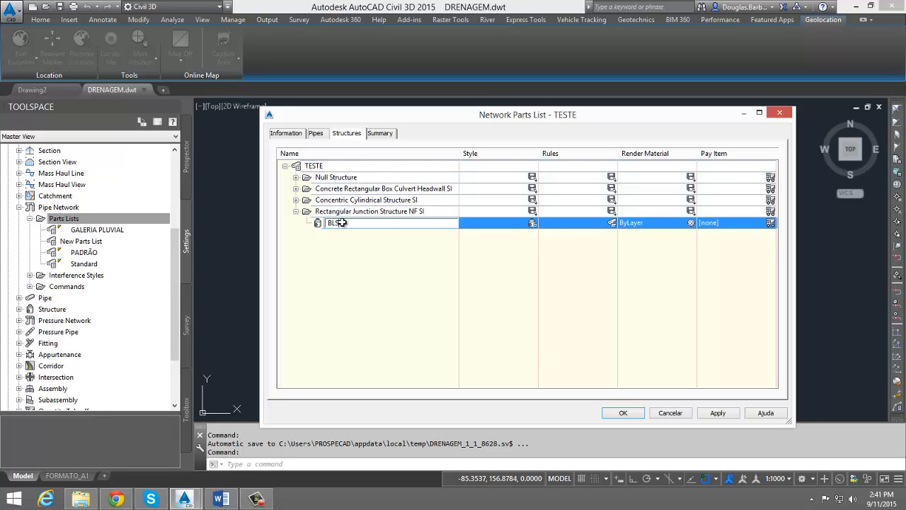
pyautogui.press('Return')
# Add a part size with a 2000 mm inner structure length to the Rectangular Junction Structure NF SI family
pyautogui.rightClick(332, 212)
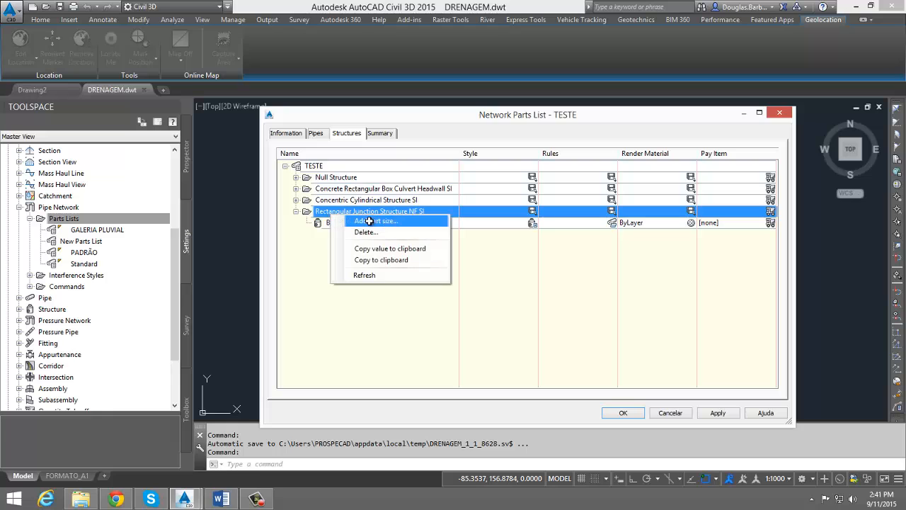
pyautogui.click(369, 221)
pyautogui.click(431, 146)
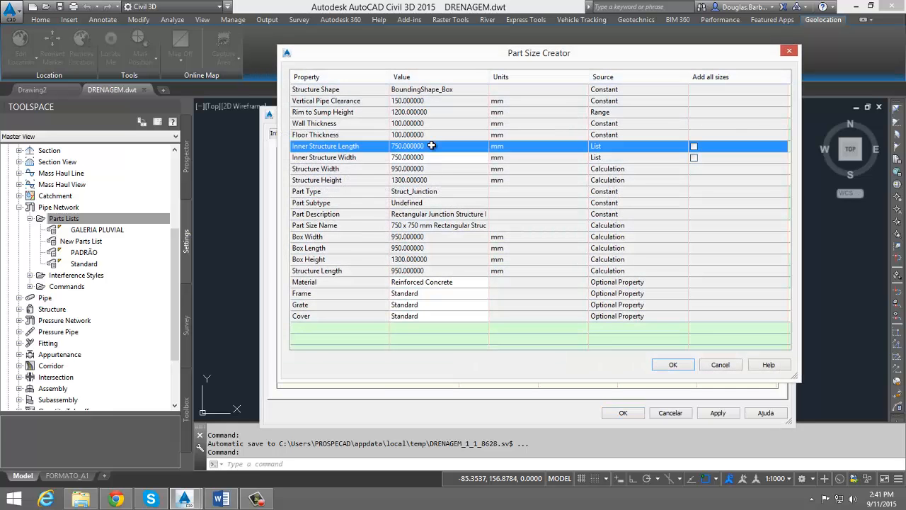
pyautogui.click(428, 146)
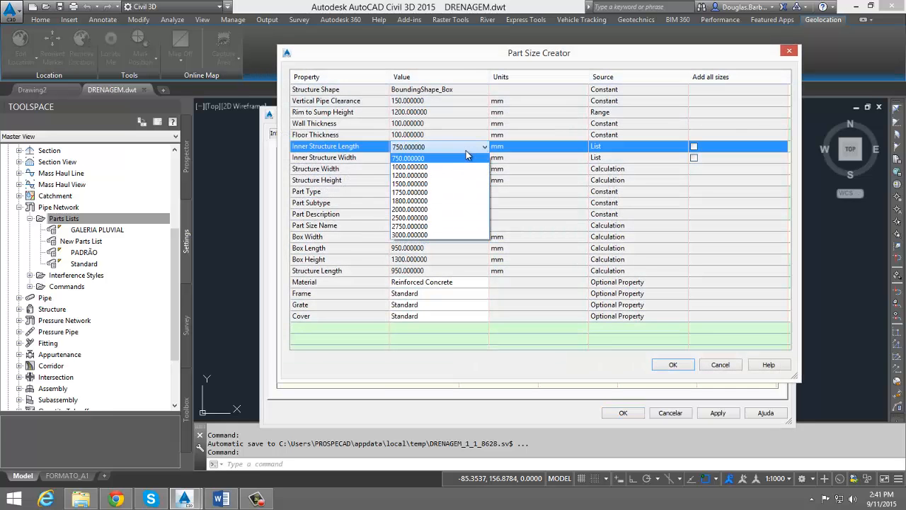
pyautogui.click(426, 210)
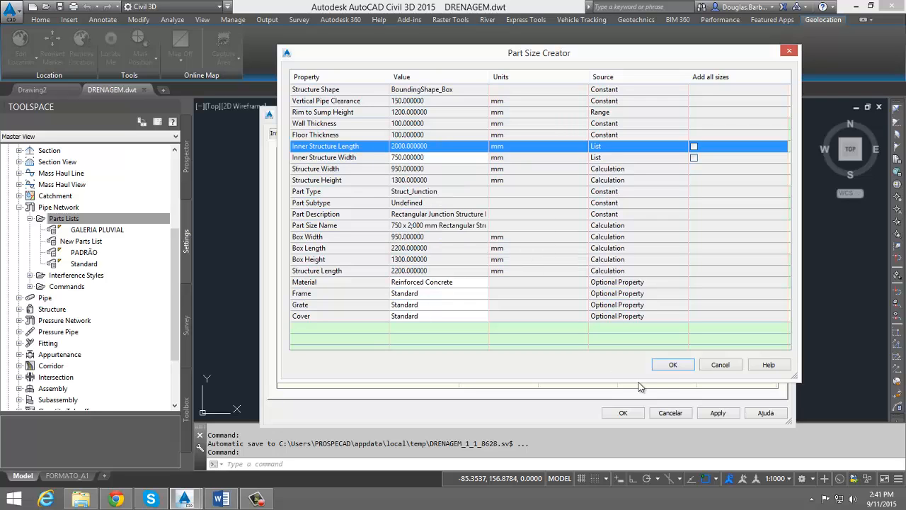
pyautogui.click(672, 364)
# Rename the 2000 mm rectangular junction part size as BLD and accept the TESTE parts list
pyautogui.click(352, 234)
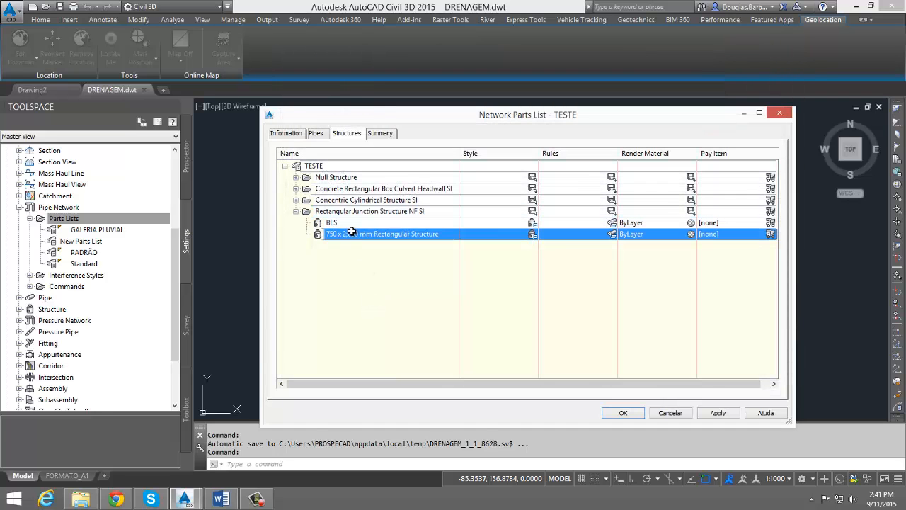
pyautogui.click(353, 234)
pyautogui.write('BLD')
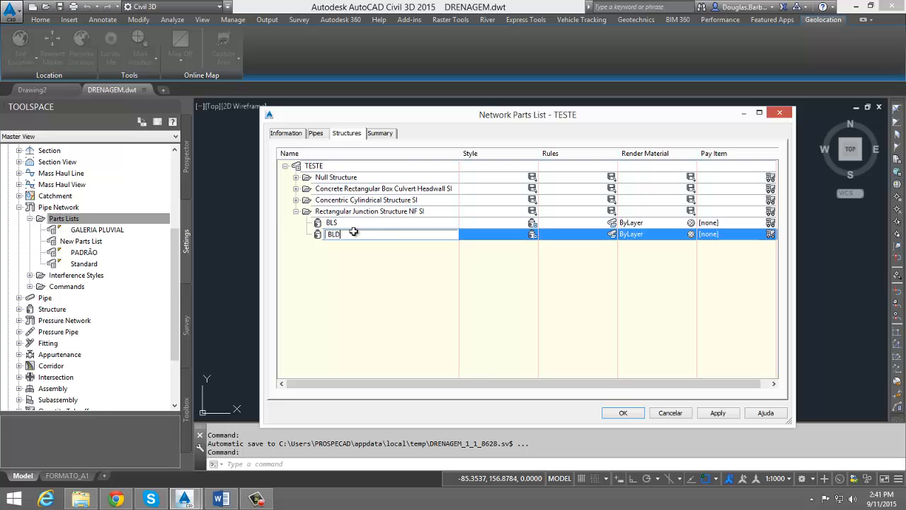
pyautogui.press('Return')
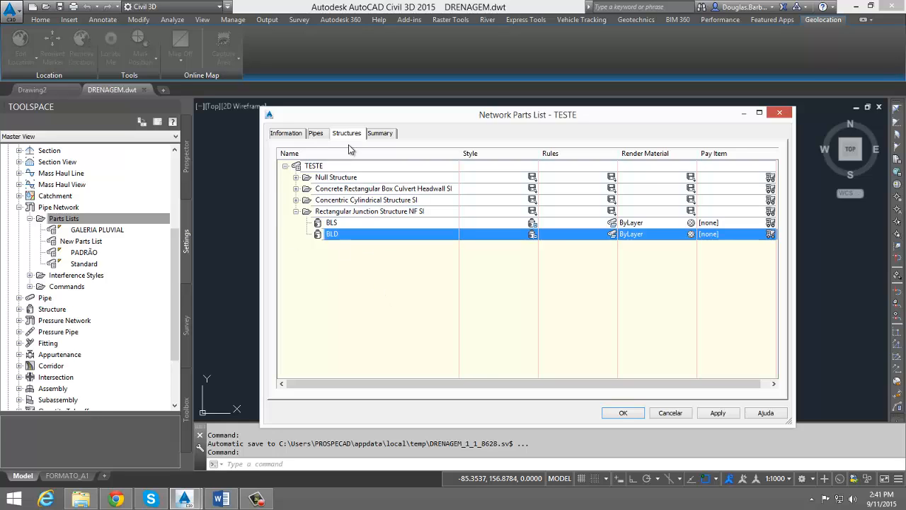
pyautogui.click(622, 412)
# Delete the TESTE parts list from the Pipe Network parts lists
pyautogui.click(74, 263)
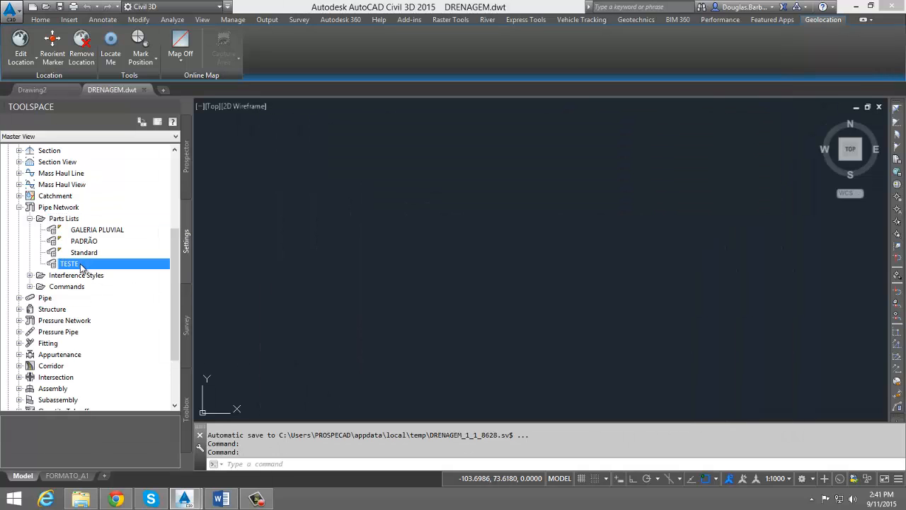
pyautogui.rightClick(82, 267)
pyautogui.click(114, 304)
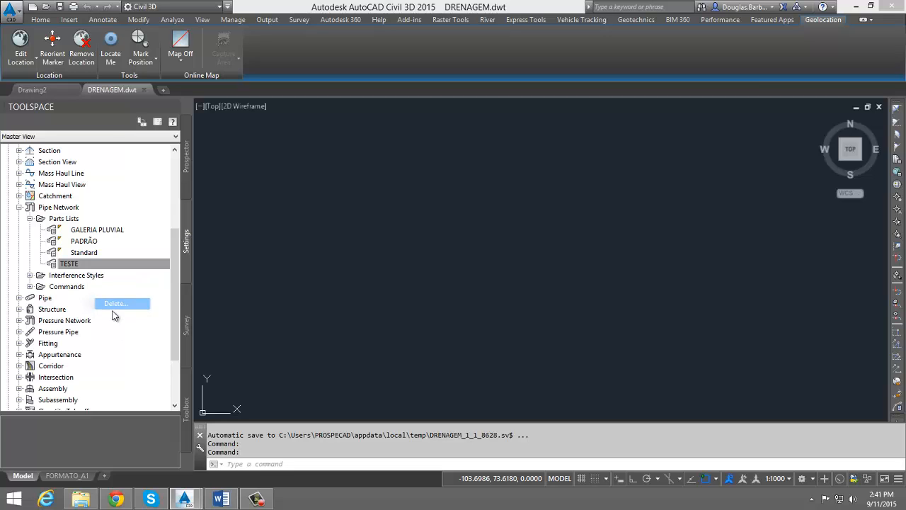
pyautogui.click(453, 276)
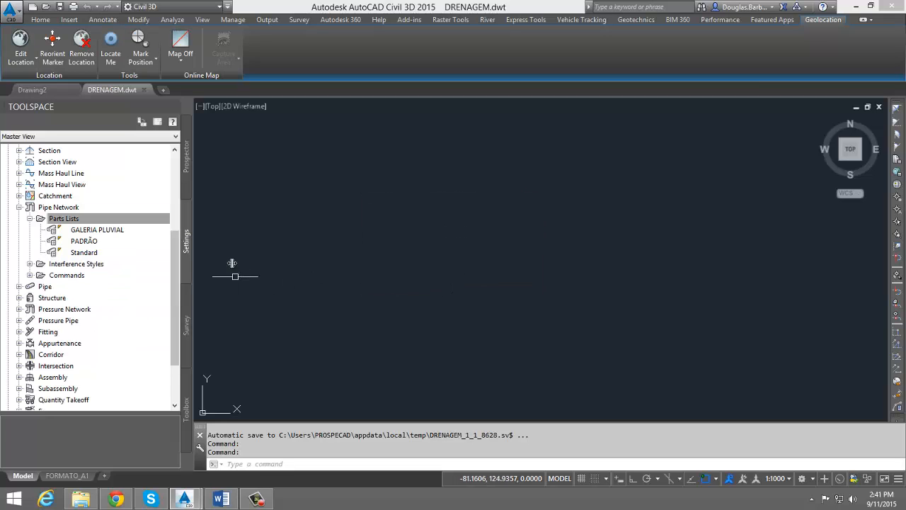
# Open the GALERIA PLUVIAL parts list for editing and examine the pipe sizes in its Concrete Pipe SI family
pyautogui.rightClick(110, 231)
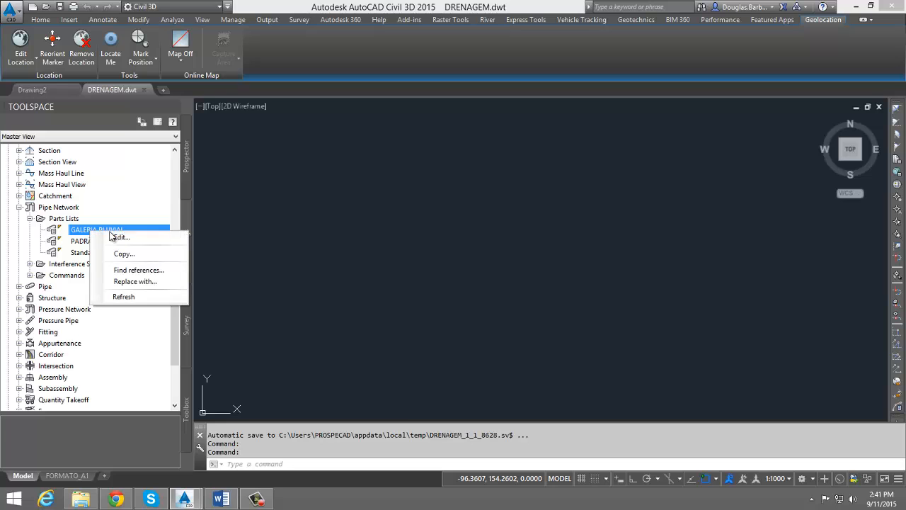
pyautogui.click(115, 237)
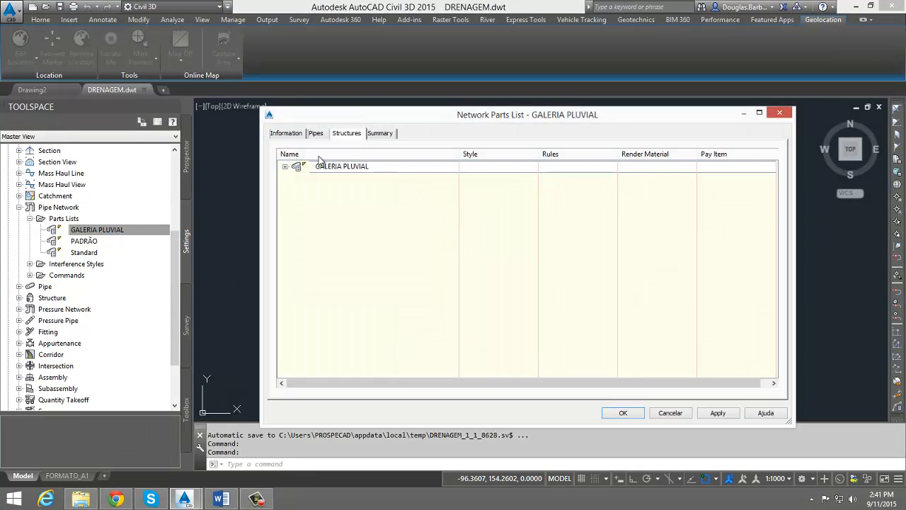
pyautogui.click(285, 167)
pyautogui.click(316, 135)
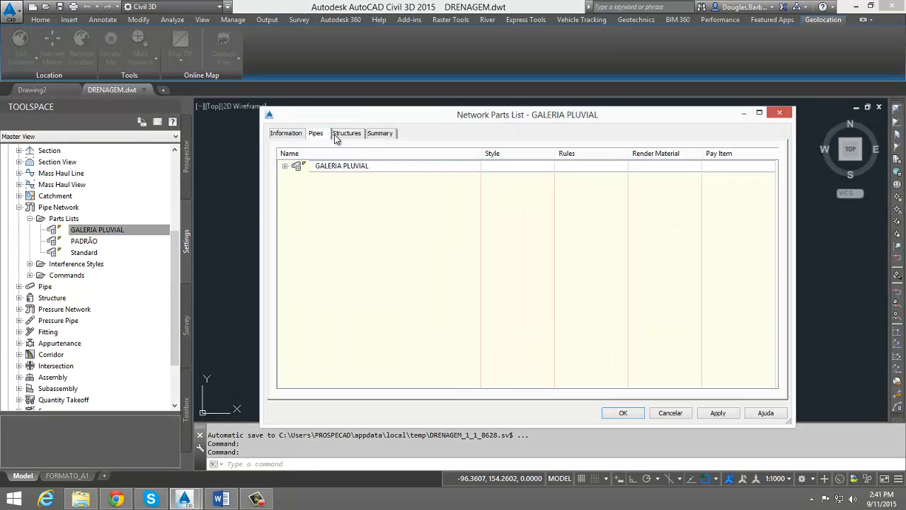
pyautogui.click(284, 166)
pyautogui.click(292, 177)
pyautogui.scroll(-3, 366, 238)
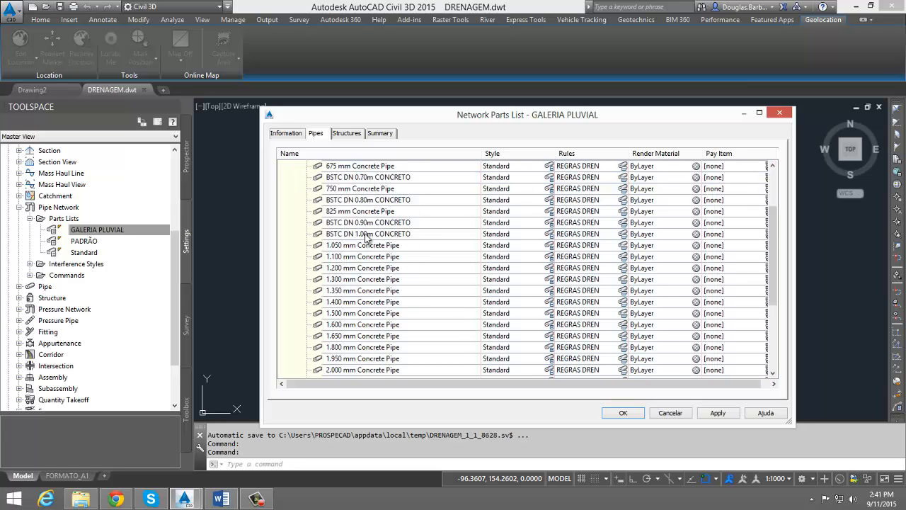
pyautogui.scroll(-5, 367, 238)
# Examine the headwall, concentric cylindrical and rectangular junction part sizes among the GALERIA PLUVIAL structures
pyautogui.click(346, 133)
pyautogui.click(295, 188)
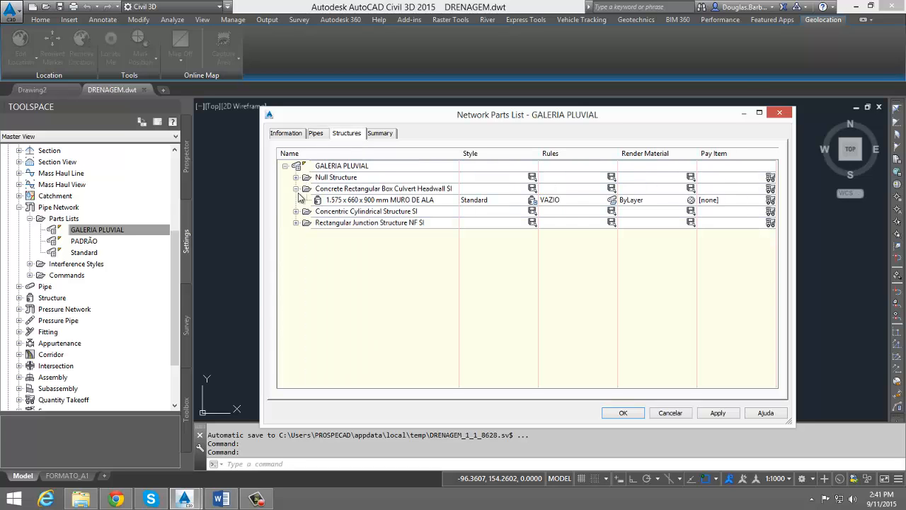
pyautogui.click(296, 211)
pyautogui.click(295, 233)
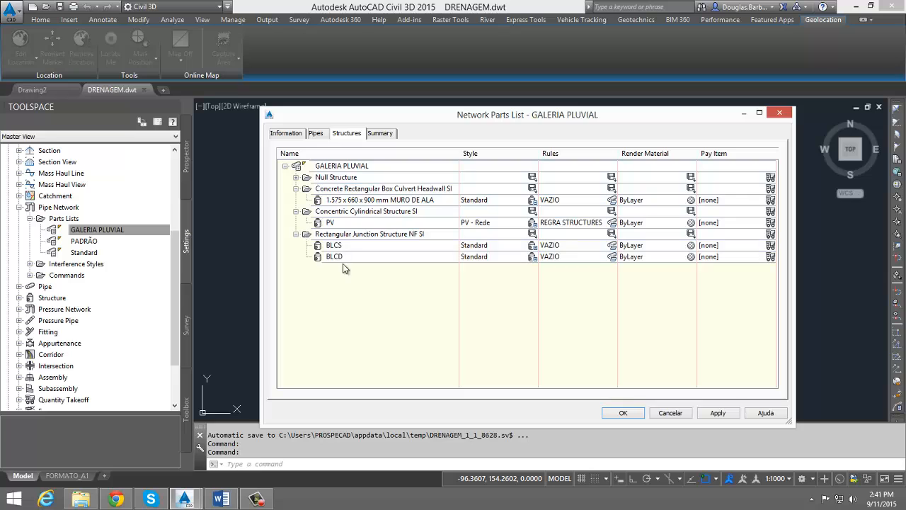
# Set the pipe style of the whole Concrete Pipe SI family to Tubo - Rede and check it across the sizes
pyautogui.click(324, 137)
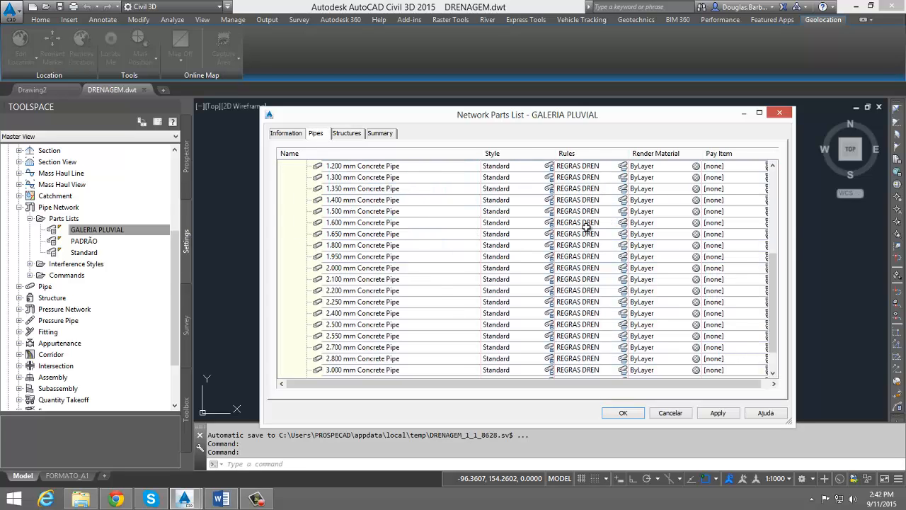
pyautogui.moveTo(774, 272); pyautogui.dragTo(774, 177)
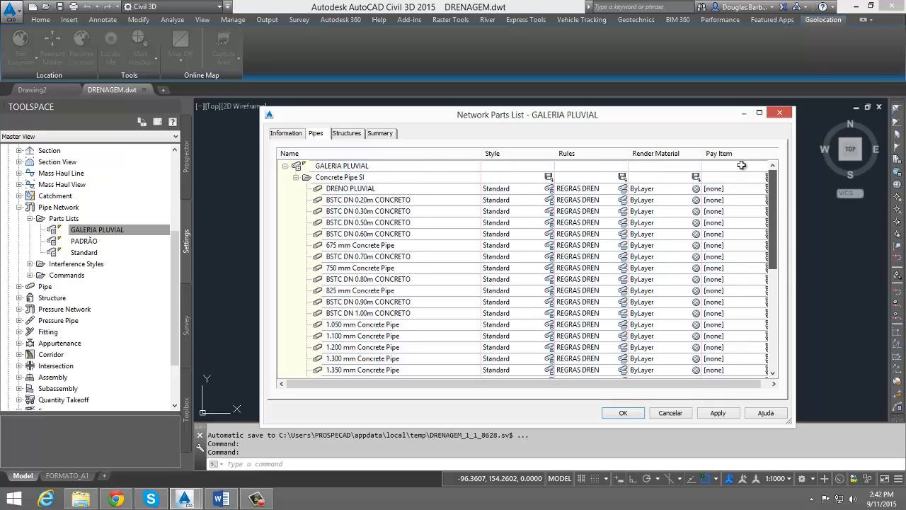
pyautogui.click(548, 177)
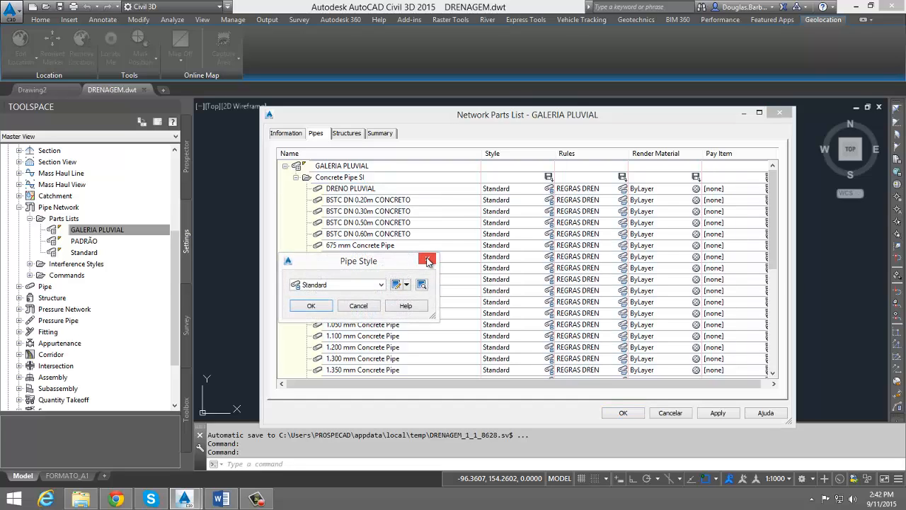
pyautogui.click(427, 259)
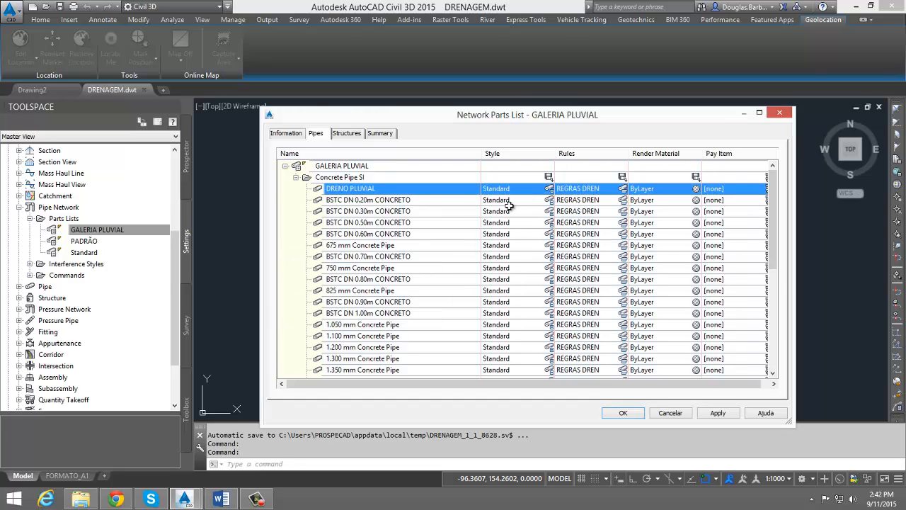
pyautogui.click(549, 189)
pyautogui.click(373, 285)
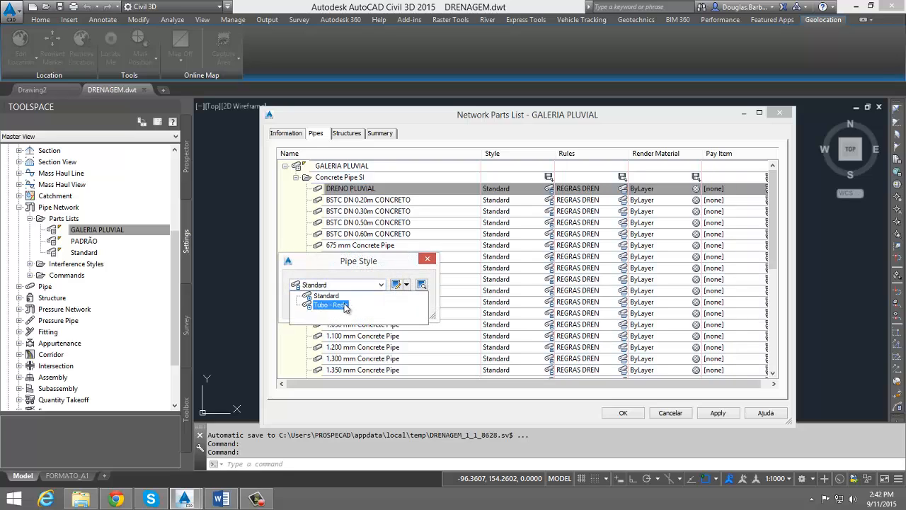
pyautogui.click(319, 305)
pyautogui.click(311, 305)
pyautogui.scroll(-7, 494, 212)
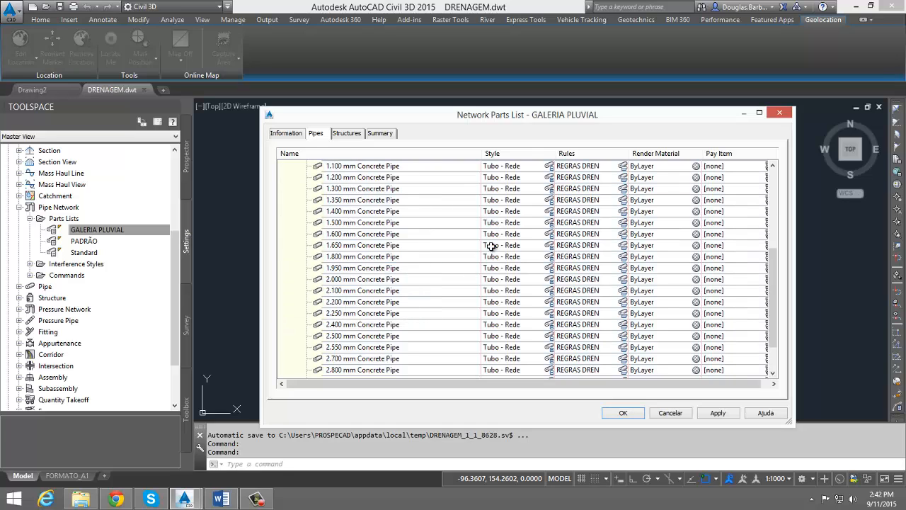
pyautogui.scroll(8, 509, 212)
pyautogui.scroll(-5, 517, 255)
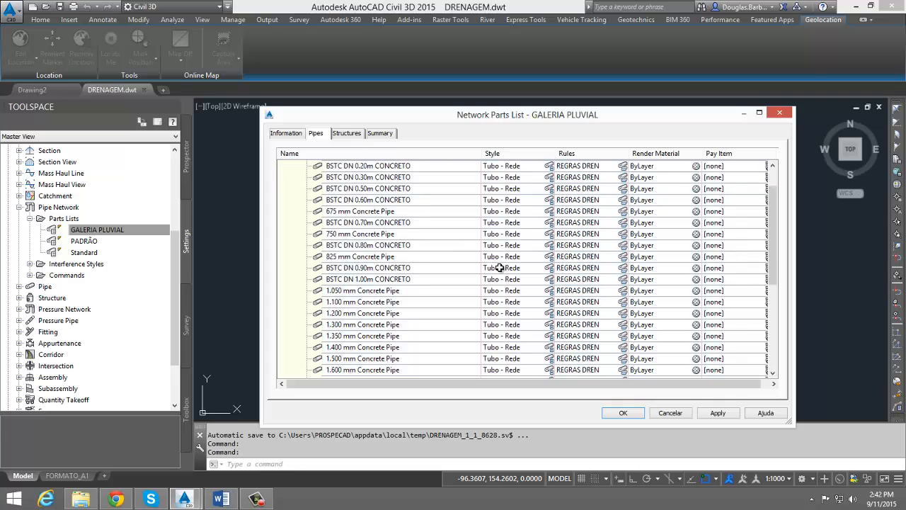
pyautogui.scroll(5, 495, 283)
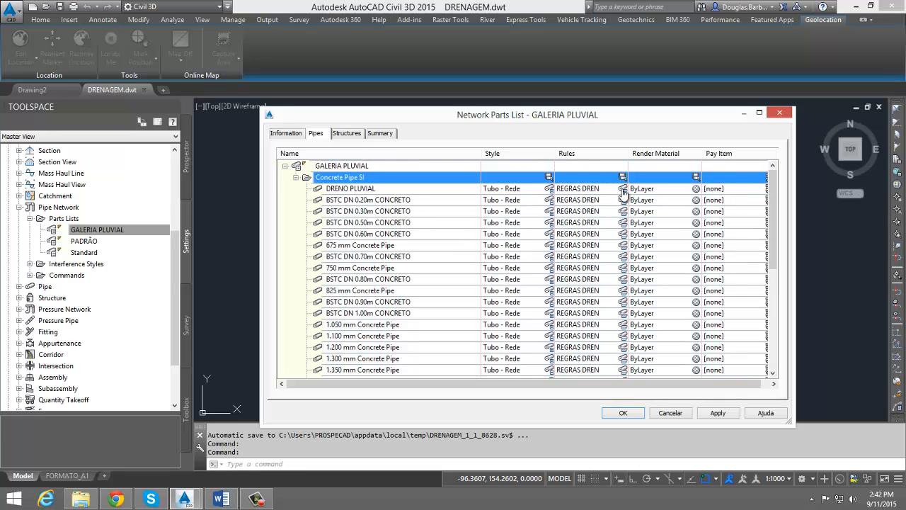
# Inspect the rules in the REGRAS DREN pipe rule set and the structure rules, then close GALERIA PLUVIAL without saving
pyautogui.click(622, 188)
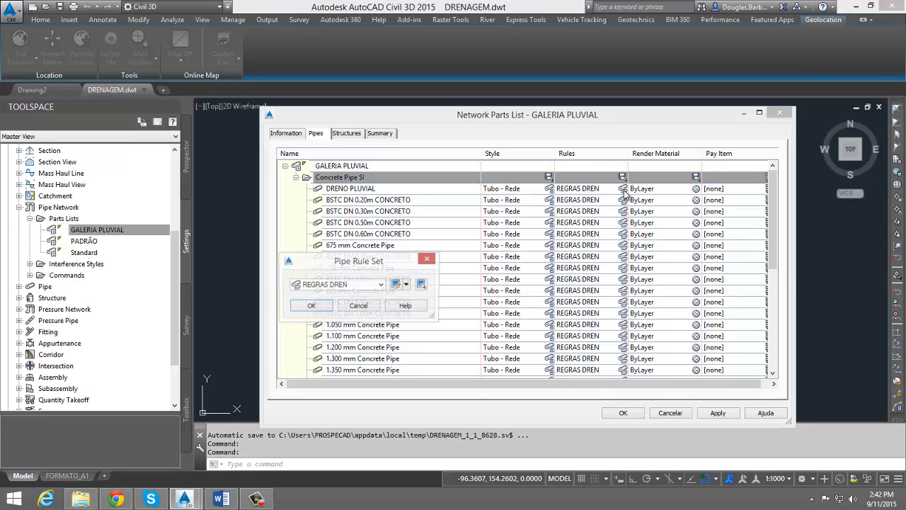
pyautogui.click(400, 285)
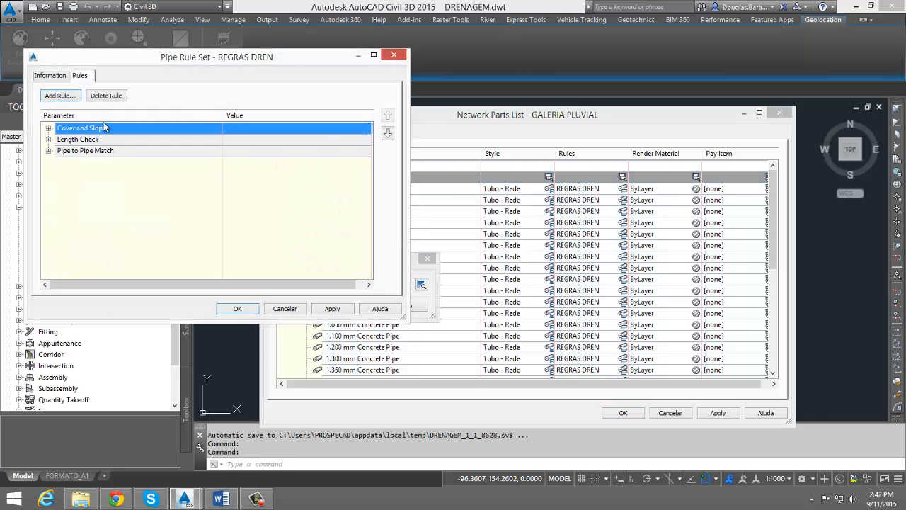
pyautogui.click(397, 55)
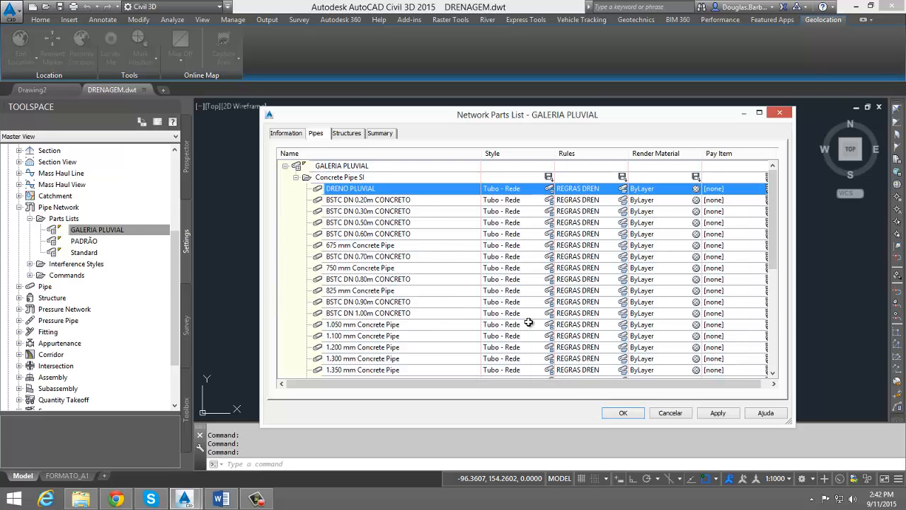
pyautogui.click(422, 261)
pyautogui.click(347, 134)
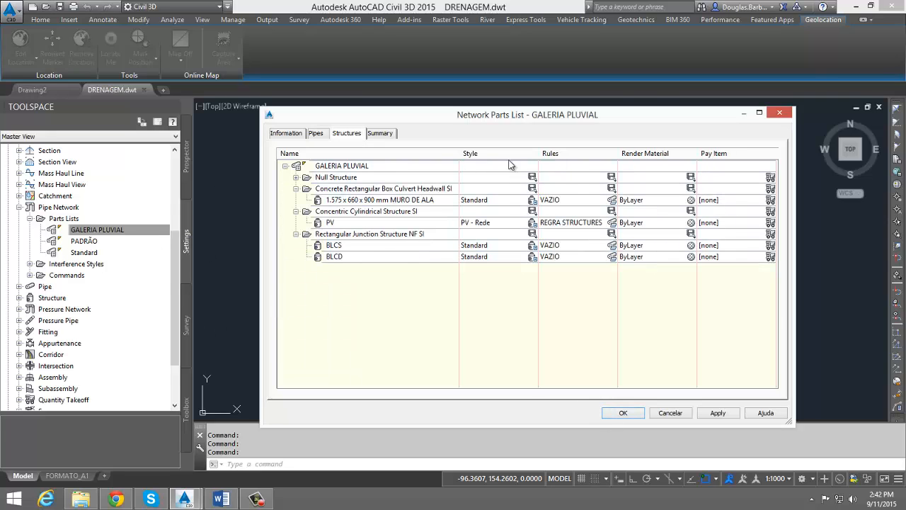
pyautogui.click(667, 414)
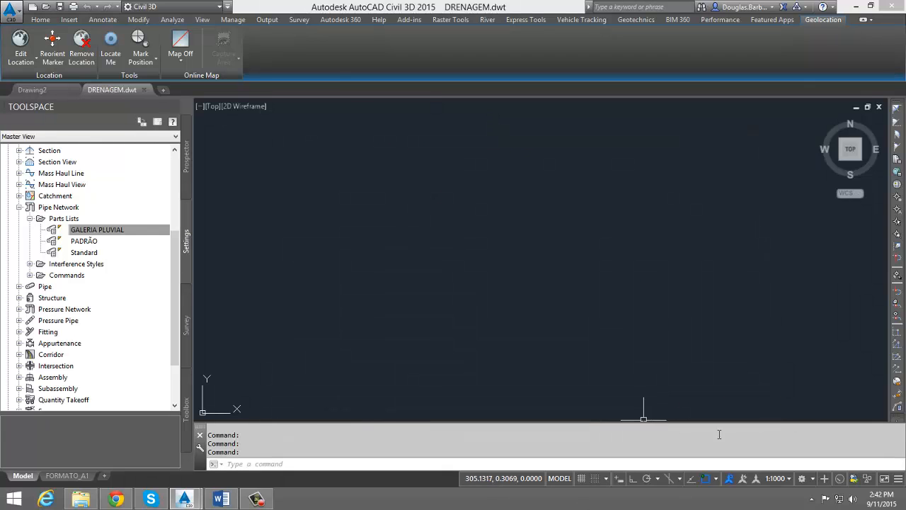
# Examine the Pipe and Structure settings collections, including their styles and rule sets
pyautogui.click(19, 206)
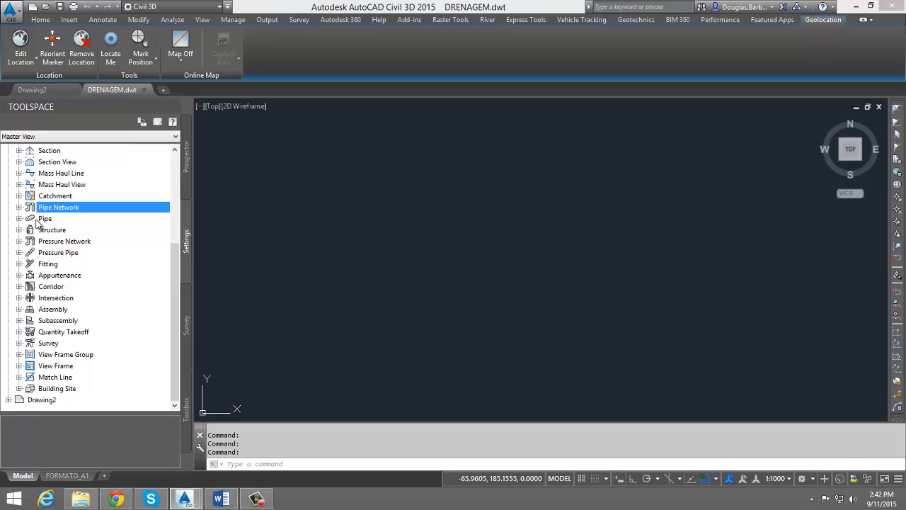
pyautogui.click(41, 219)
pyautogui.click(19, 219)
pyautogui.click(68, 242)
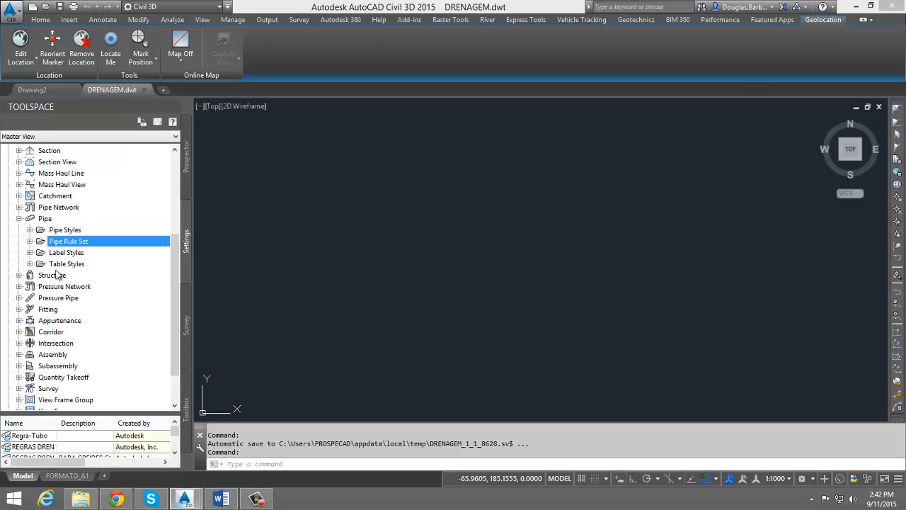
pyautogui.click(53, 274)
pyautogui.click(20, 274)
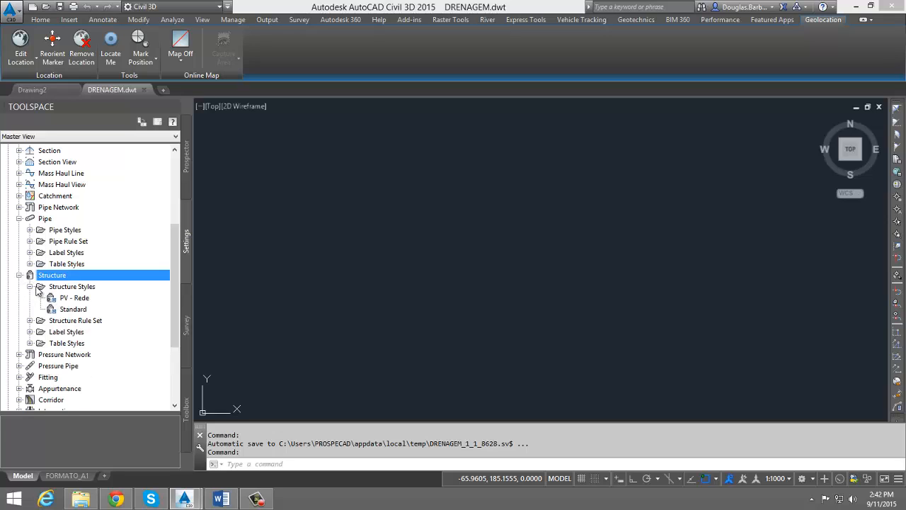
pyautogui.click(30, 287)
pyautogui.click(70, 298)
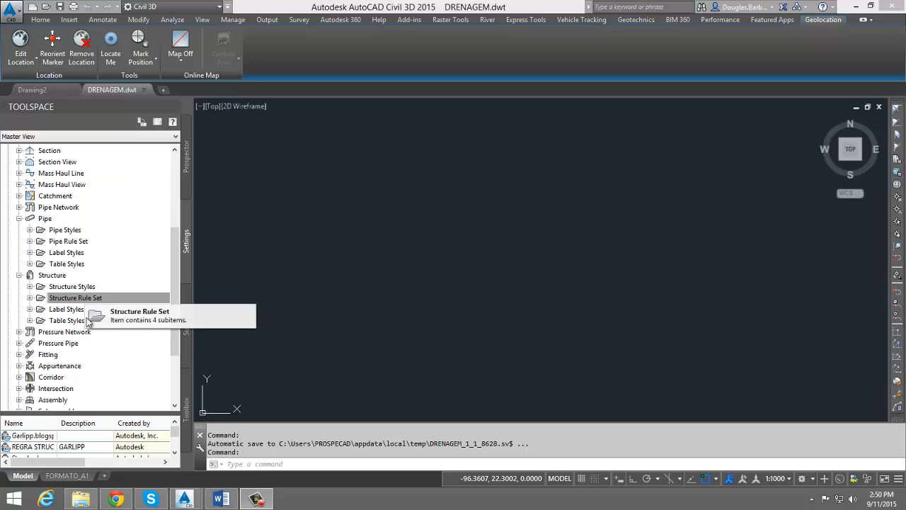
# Collapse the Structure collection and look through the rule sets listed in the Pipe Rule Set collection
pyautogui.click(20, 275)
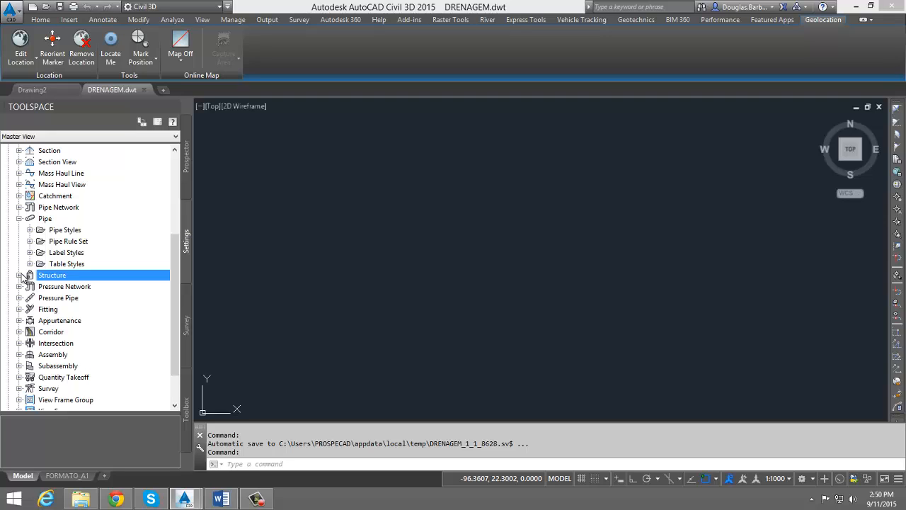
pyautogui.click(97, 240)
pyautogui.click(31, 242)
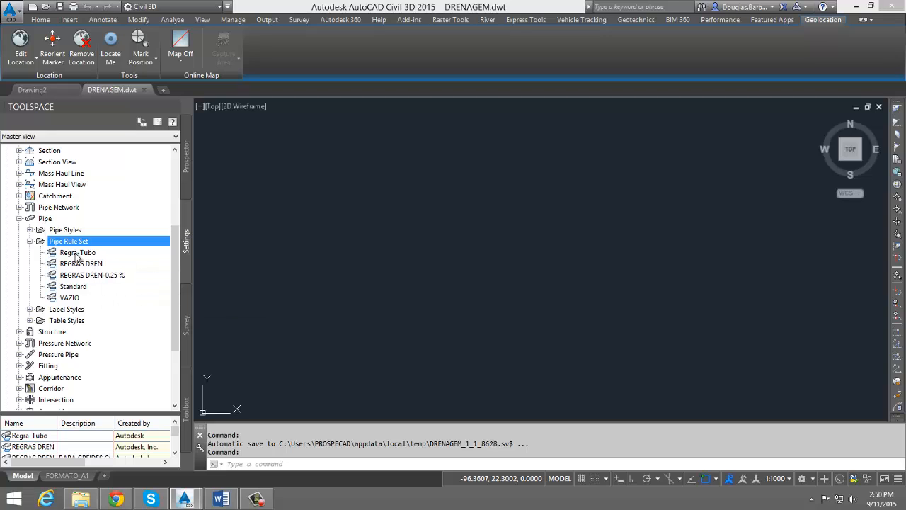
pyautogui.click(79, 253)
pyautogui.click(84, 264)
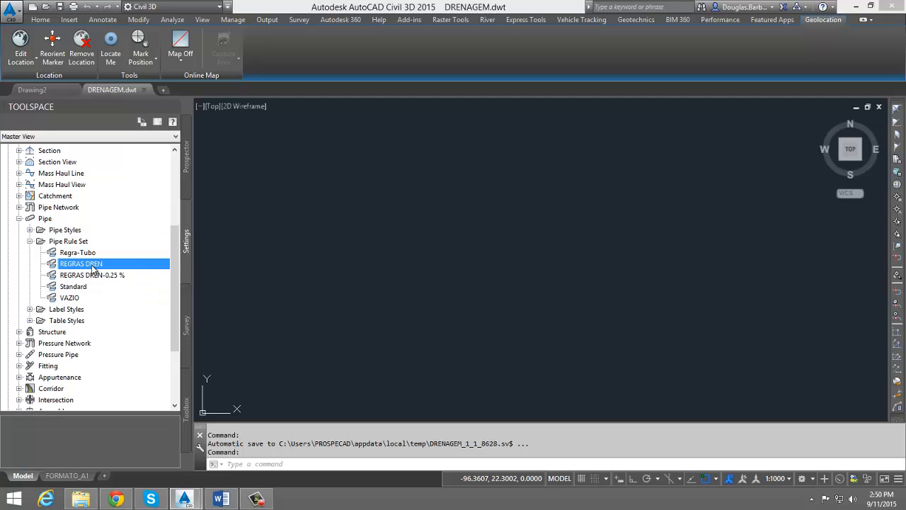
pyautogui.click(101, 276)
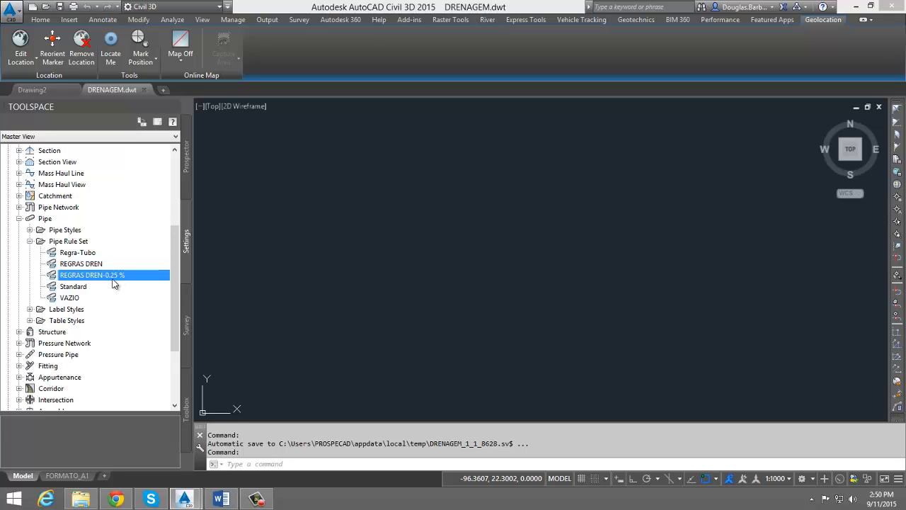
# Inspect the rules of the VAZIO pipe rule set and close it without saving
pyautogui.click(70, 299)
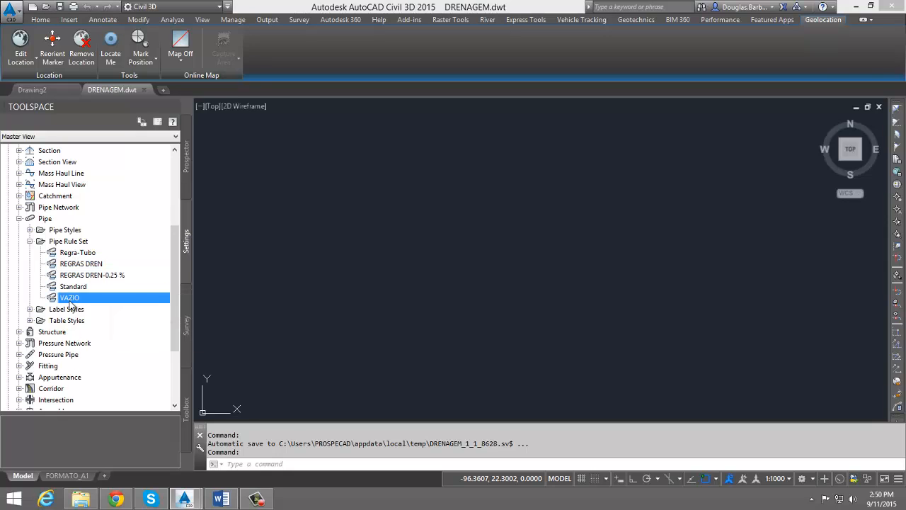
pyautogui.rightClick(70, 303)
pyautogui.click(99, 308)
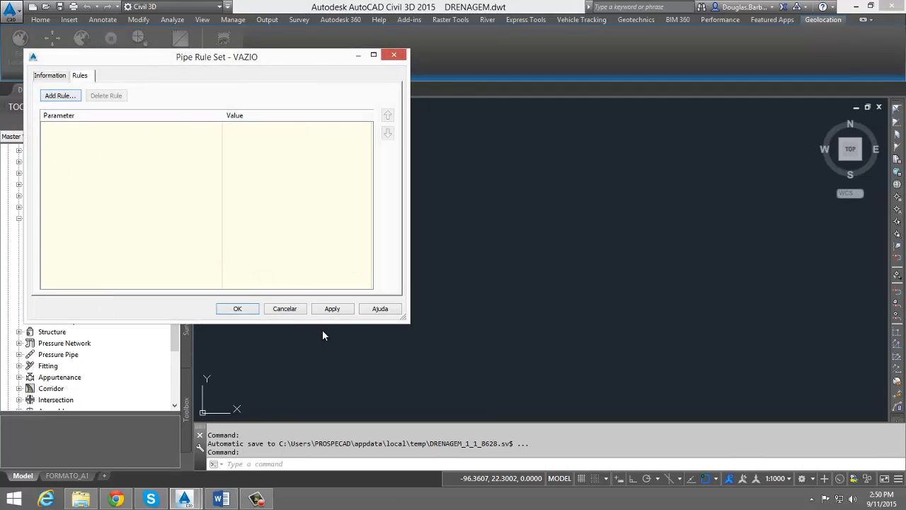
pyautogui.click(296, 310)
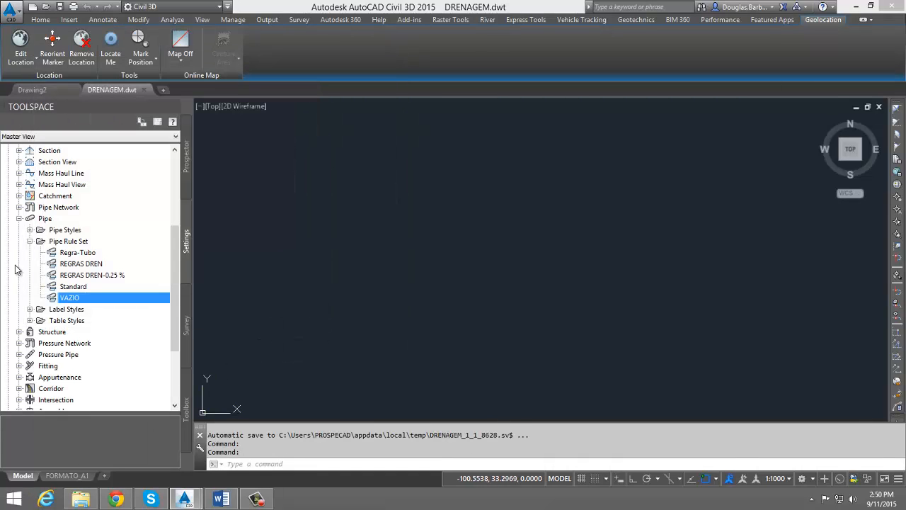
pyautogui.moveTo(94, 281)
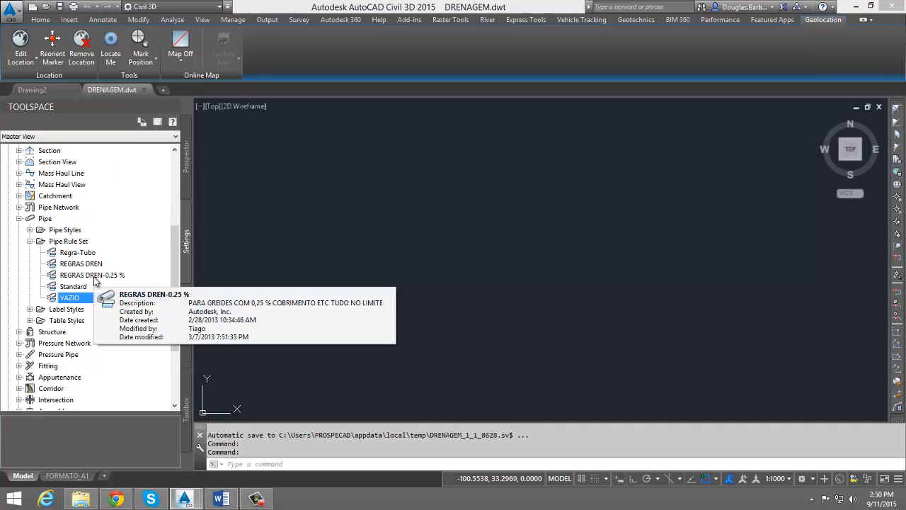
pyautogui.click(78, 244)
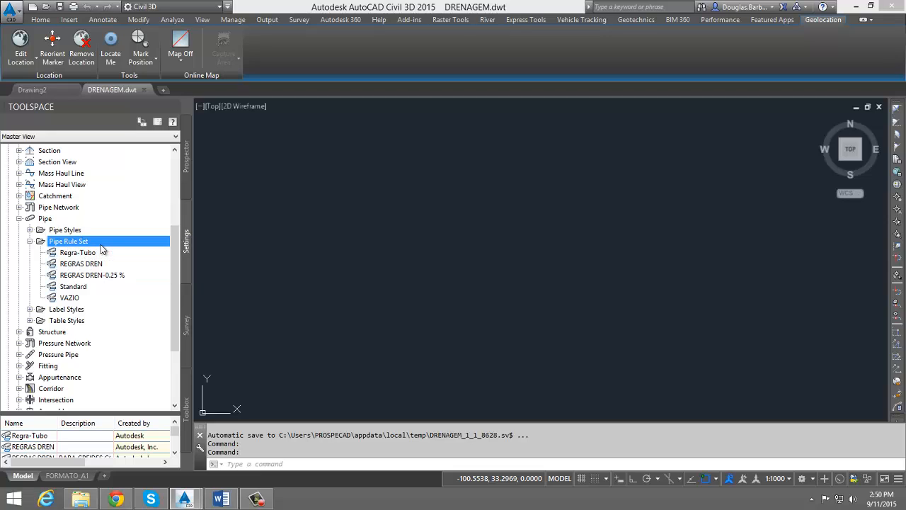
pyautogui.rightClick(103, 244)
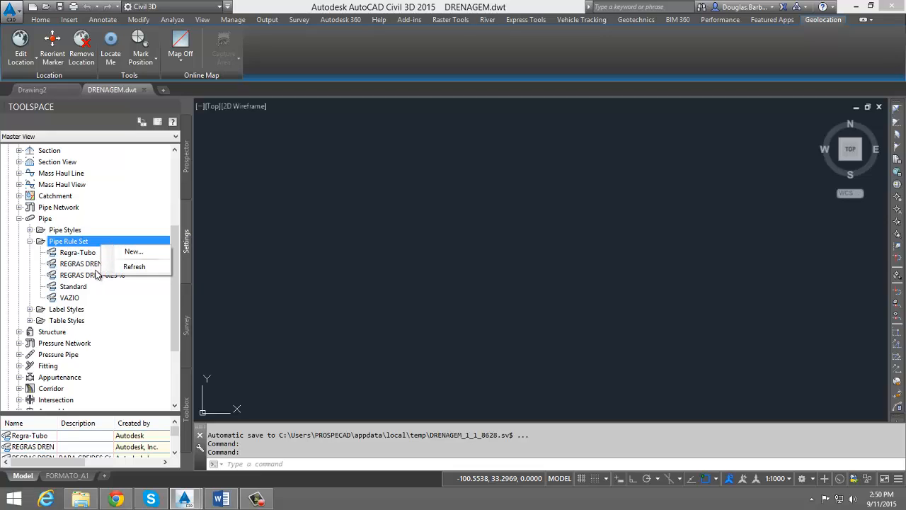
pyautogui.click(75, 257)
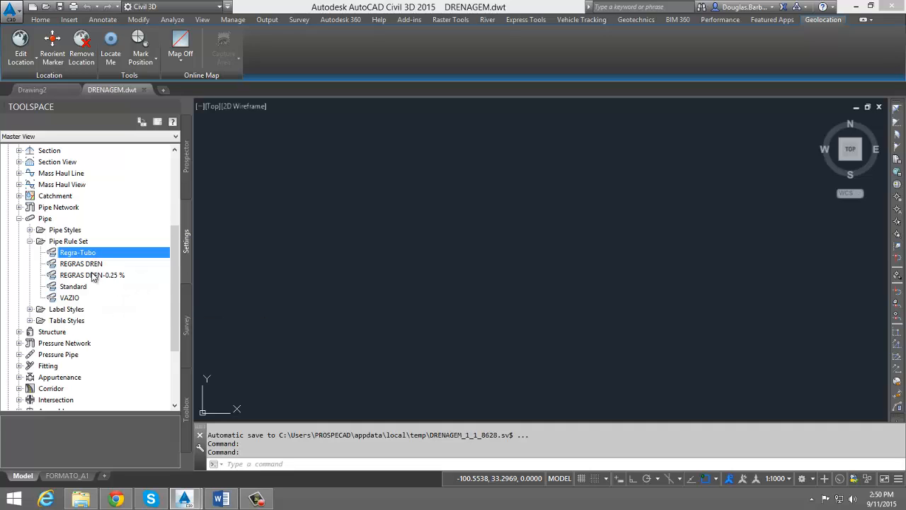
# Open the REGRAS DREN pipe rule set for editing and check its general information before returning to its rules
pyautogui.click(77, 262)
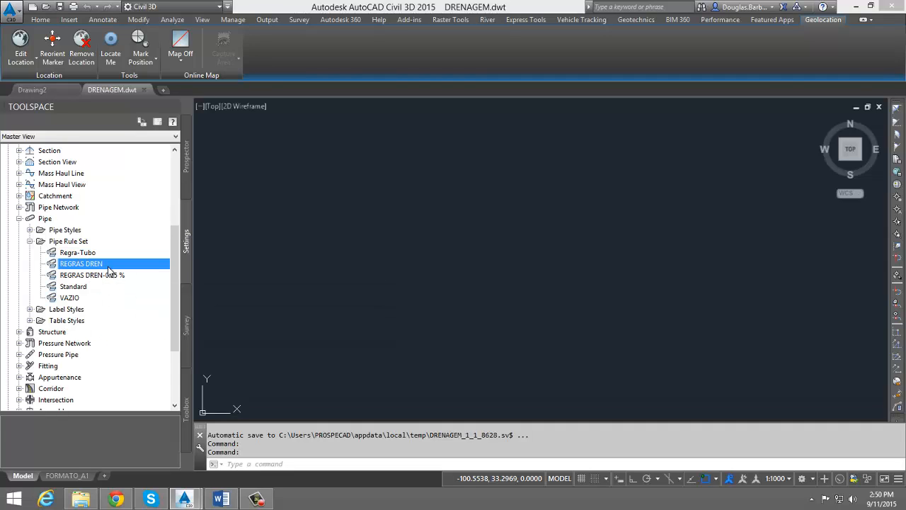
pyautogui.rightClick(109, 271)
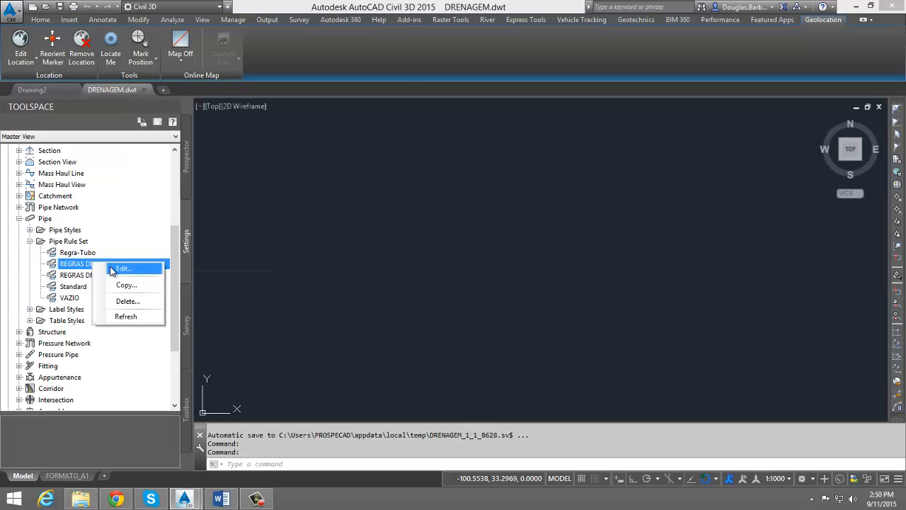
pyautogui.click(121, 269)
pyautogui.moveTo(285, 78); pyautogui.dragTo(395, 83)
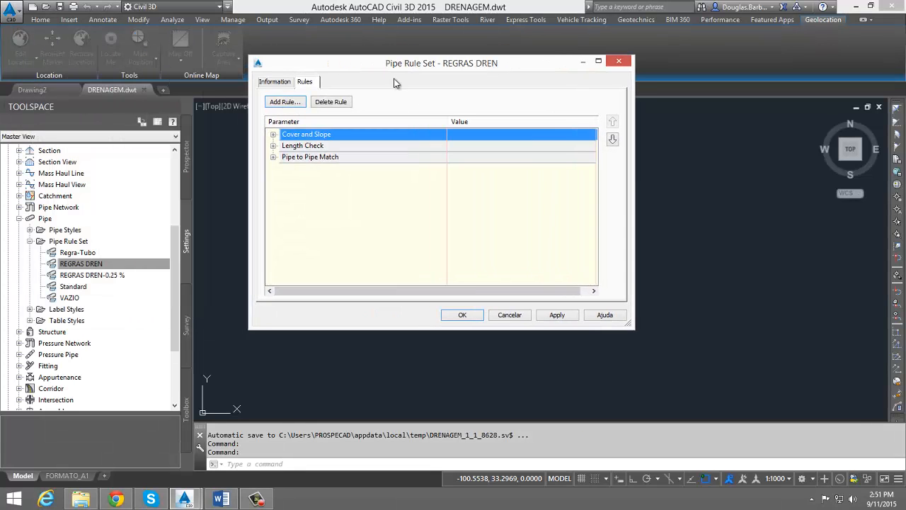
pyautogui.click(273, 82)
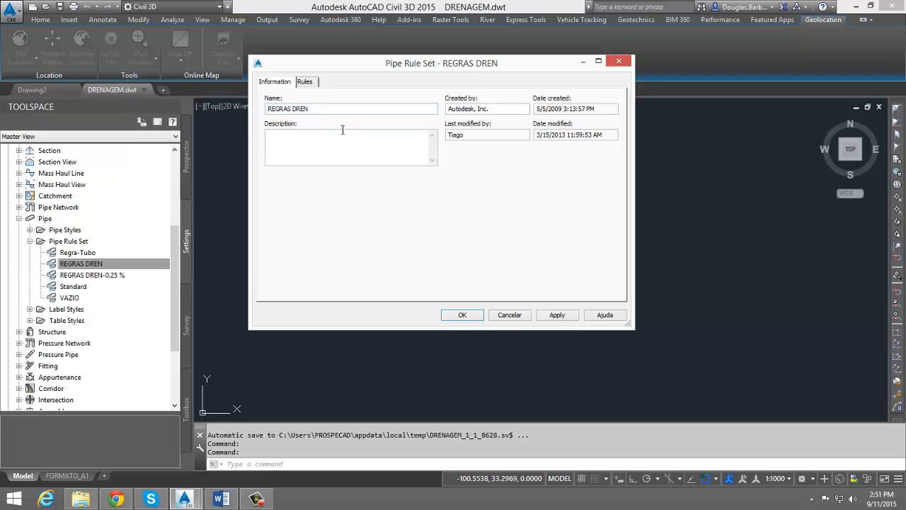
pyautogui.click(306, 83)
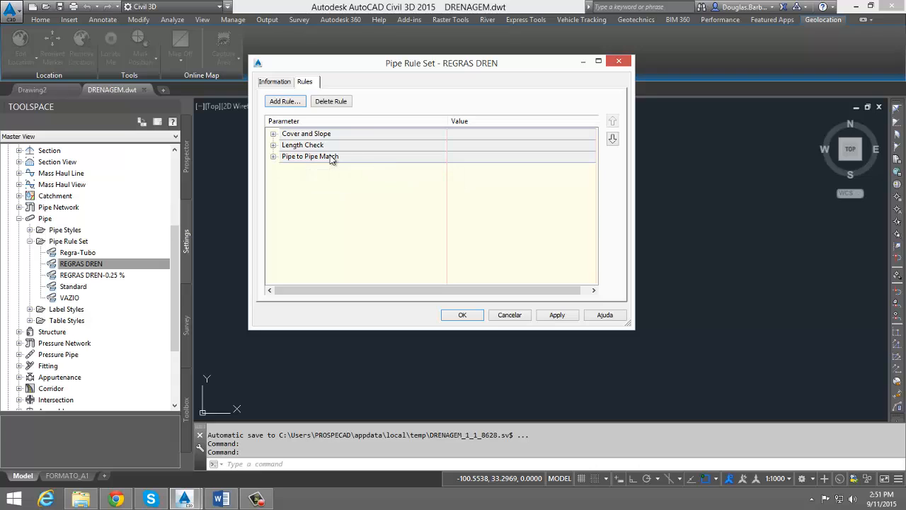
# Inspect the Cover and Slope, Length Check and Pipe to Pipe Match parameters, including the match location options, and close REGRAS DREN without saving
pyautogui.click(273, 134)
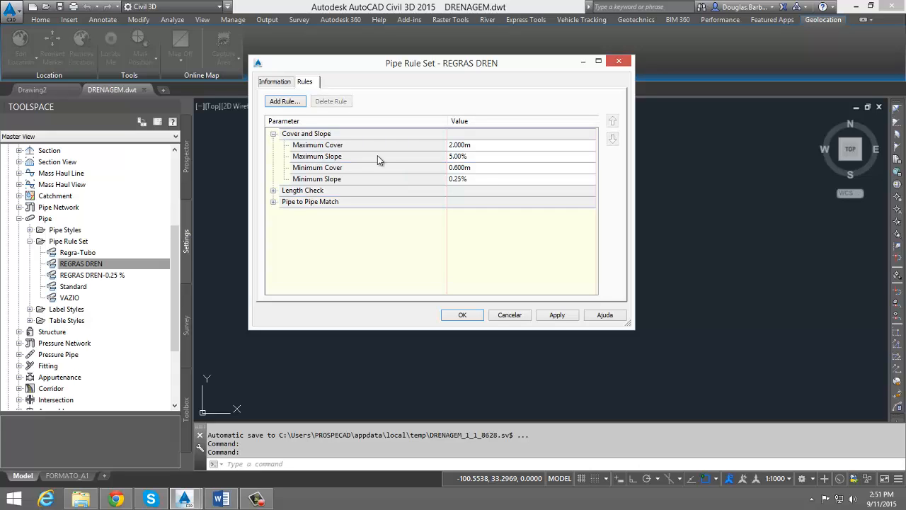
pyautogui.click(274, 191)
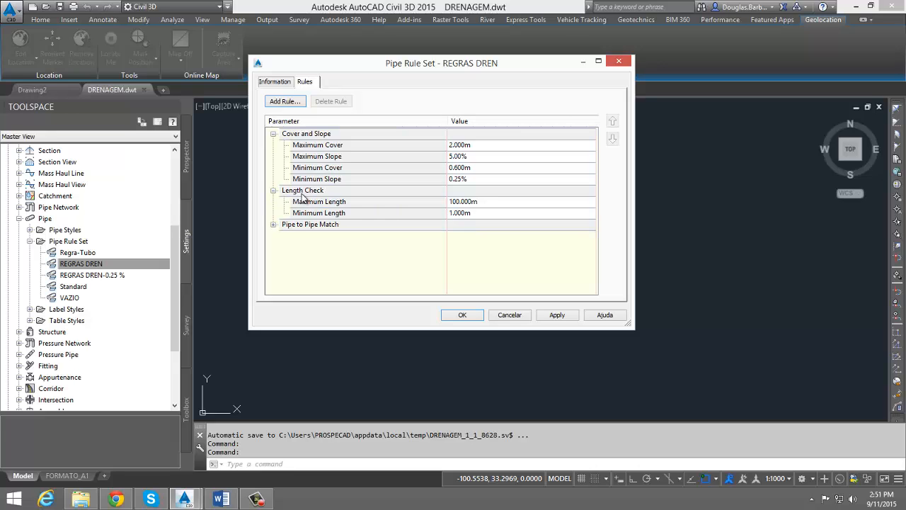
pyautogui.click(273, 224)
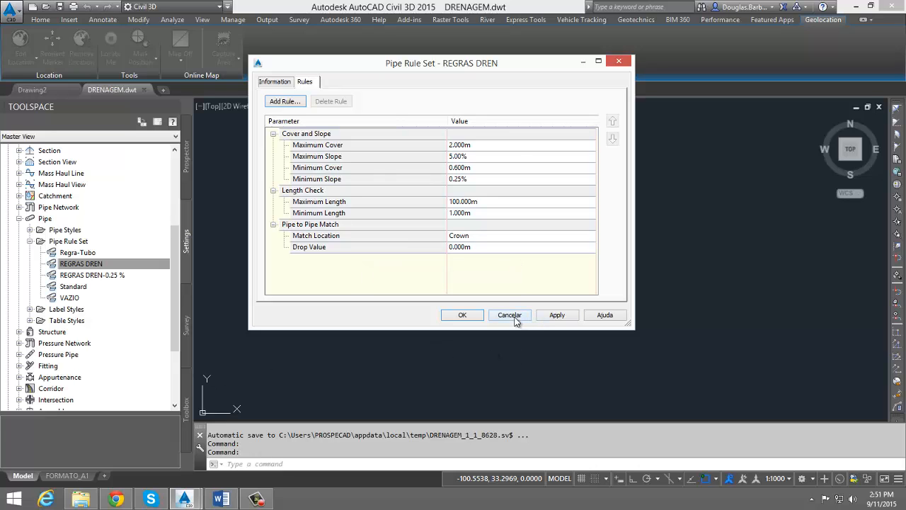
pyautogui.click(479, 236)
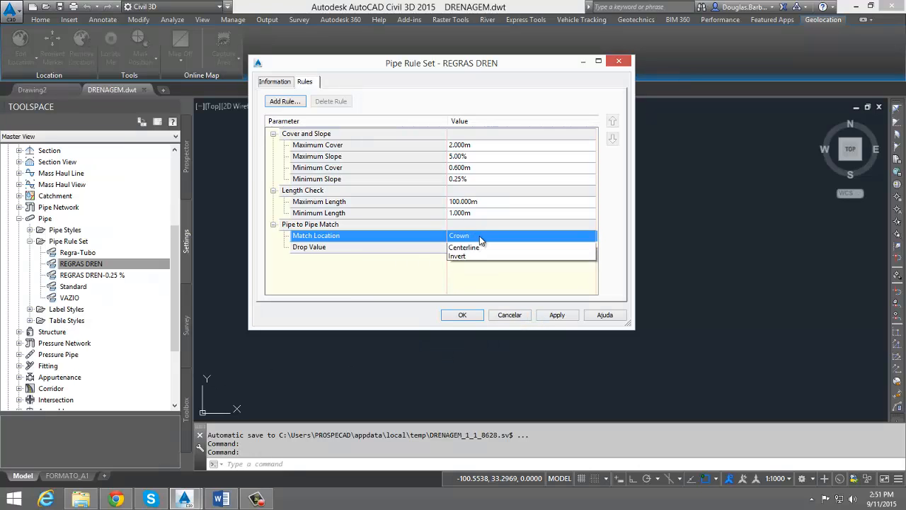
pyautogui.click(492, 247)
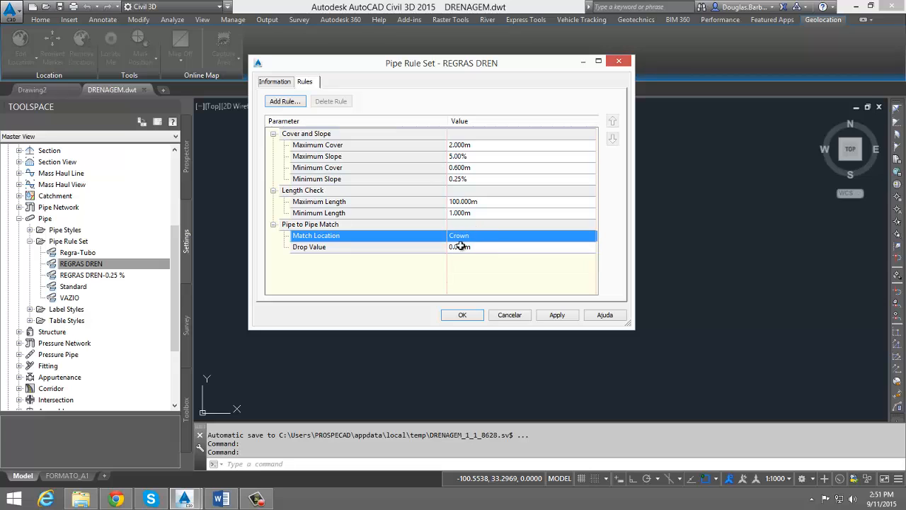
pyautogui.click(509, 315)
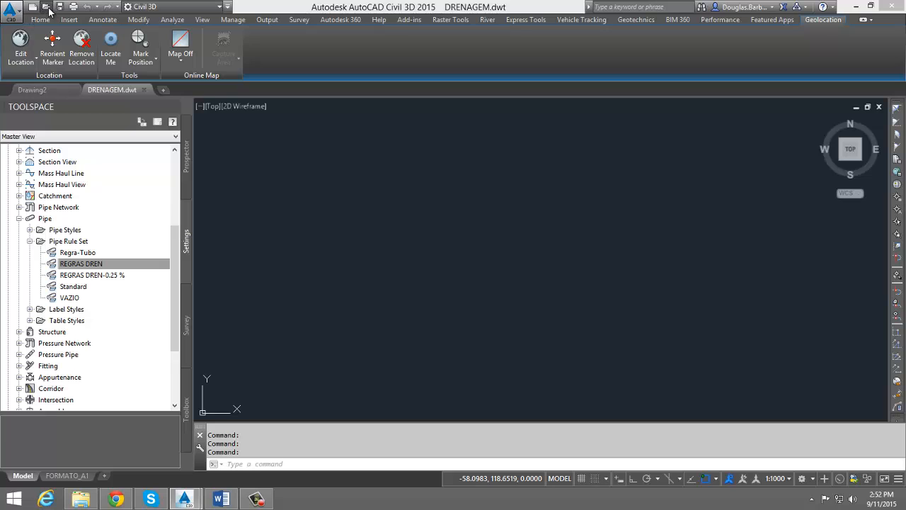
# Open the ACAD-RULES drawing from the 3_REGRAS folder inside DRENAGEM, using the Drawing (*.dwg) file type
pyautogui.click(47, 8)
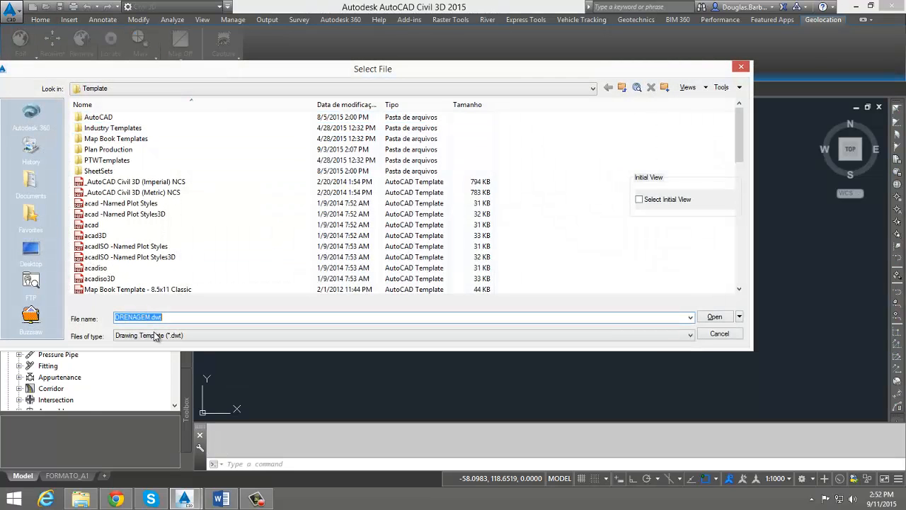
pyautogui.click(157, 336)
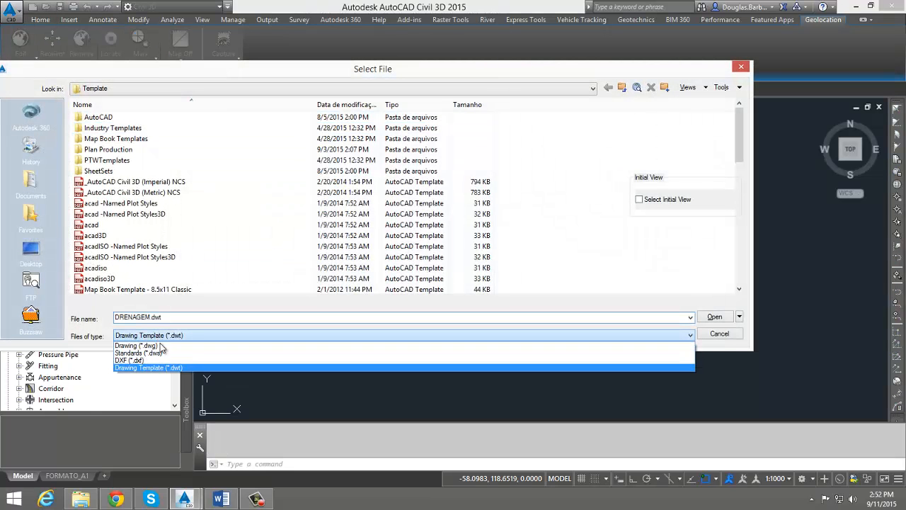
pyautogui.click(136, 345)
pyautogui.click(128, 88)
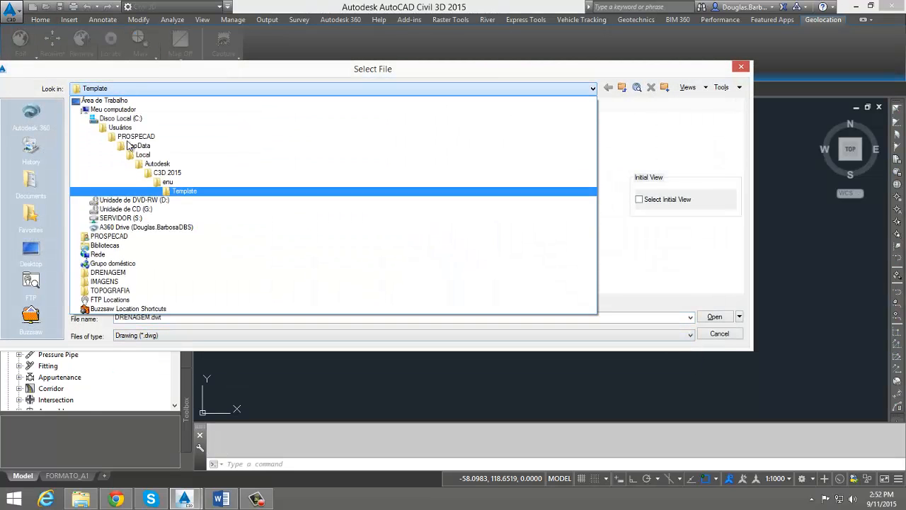
pyautogui.click(113, 271)
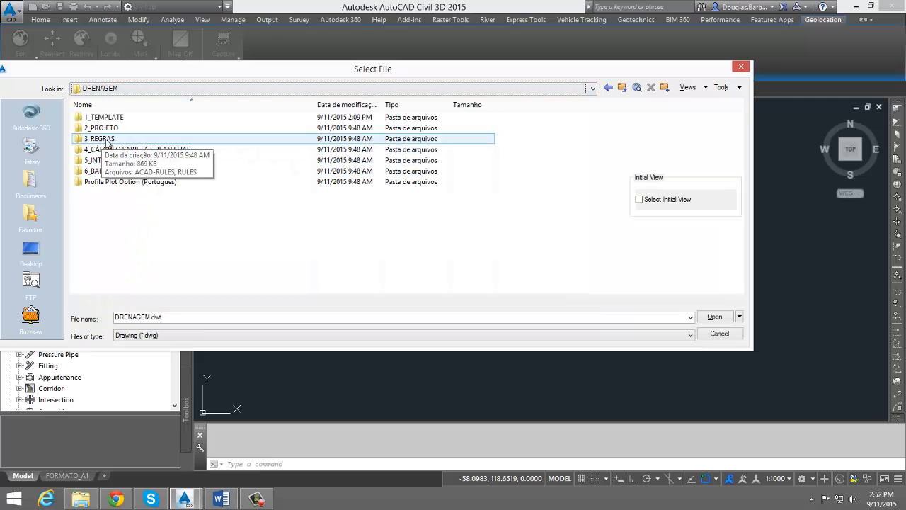
pyautogui.doubleClick(103, 138)
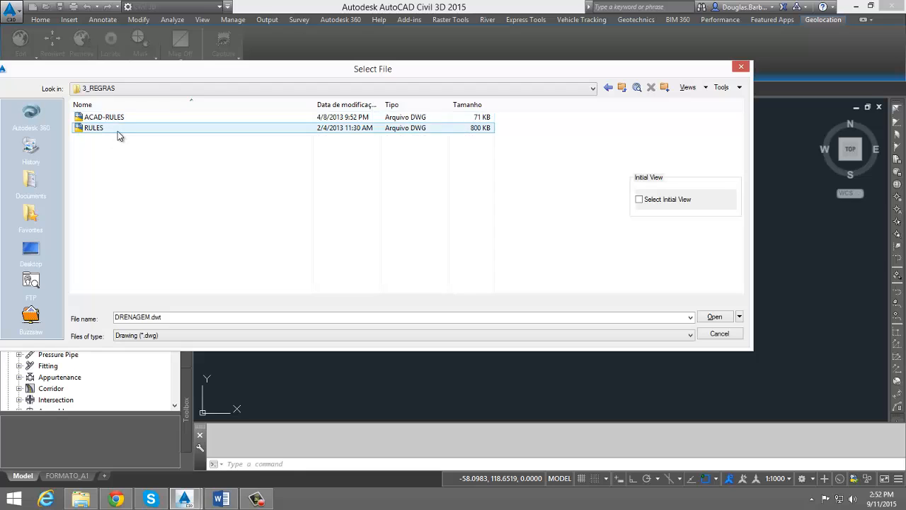
pyautogui.doubleClick(117, 117)
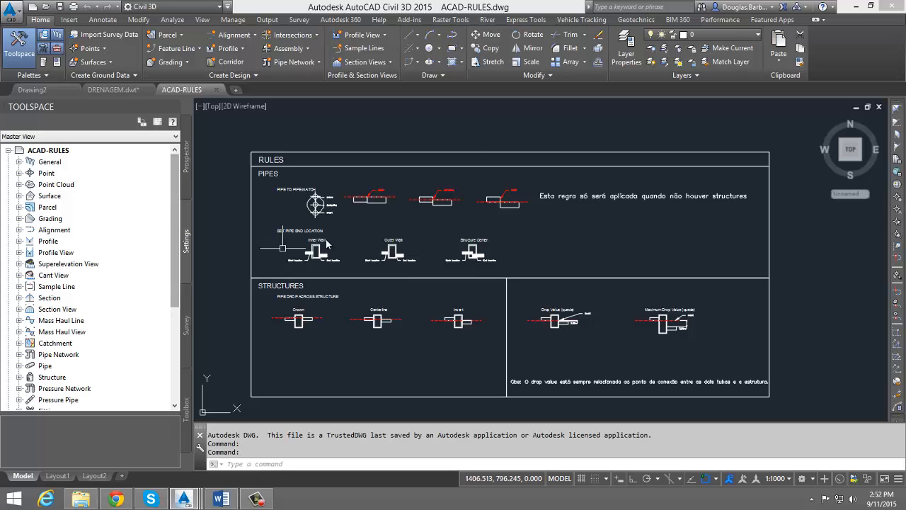
# Examine the Pipe to Pipe Match section of the rules drawing, focusing on the pipe match points and the Crown diagram
pyautogui.scroll(4, 658, 201)
pyautogui.scroll(-5, 663, 198)
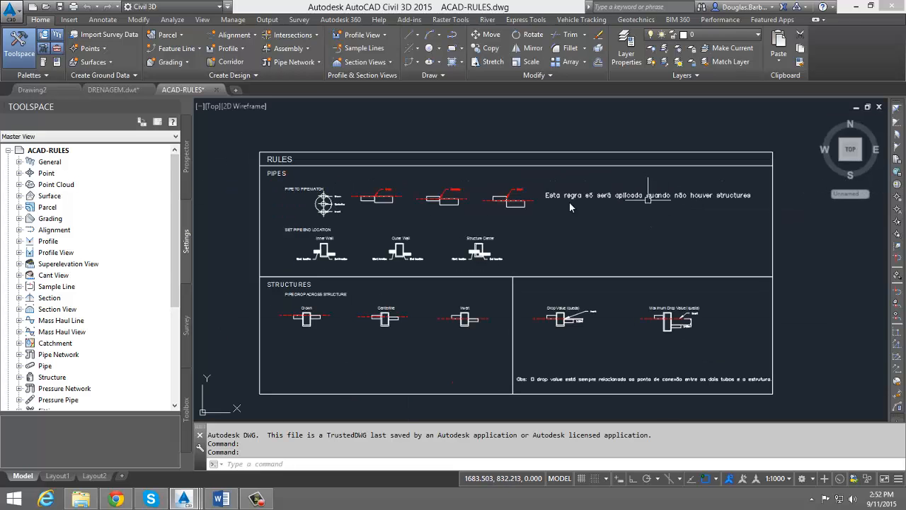
pyautogui.scroll(3, 325, 207)
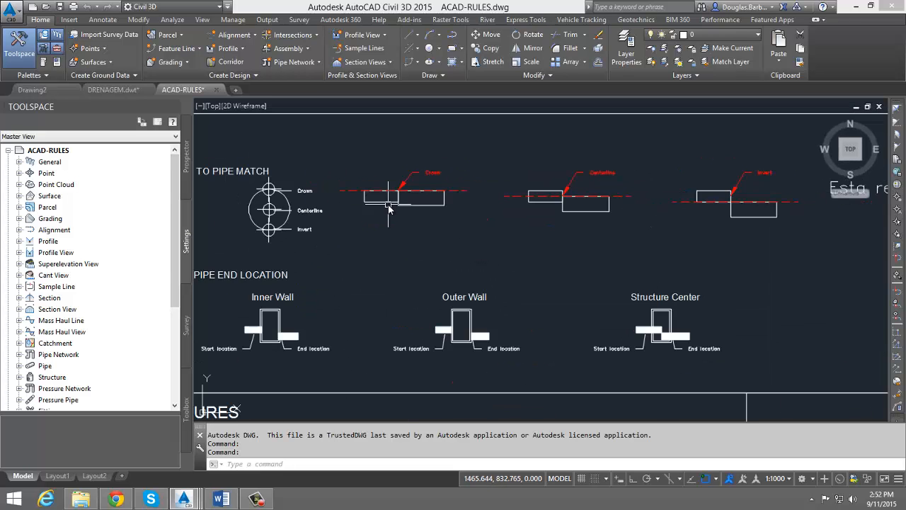
pyautogui.scroll(4, 308, 195)
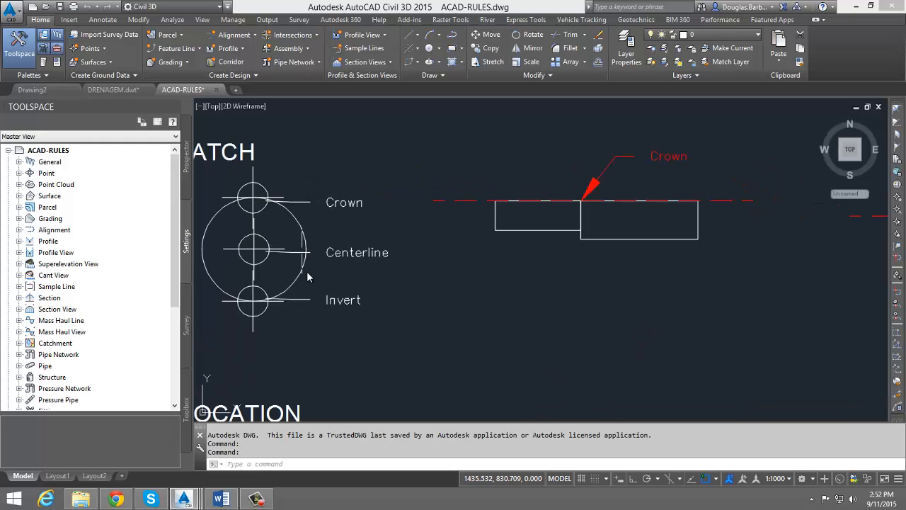
pyautogui.scroll(-2, 289, 295)
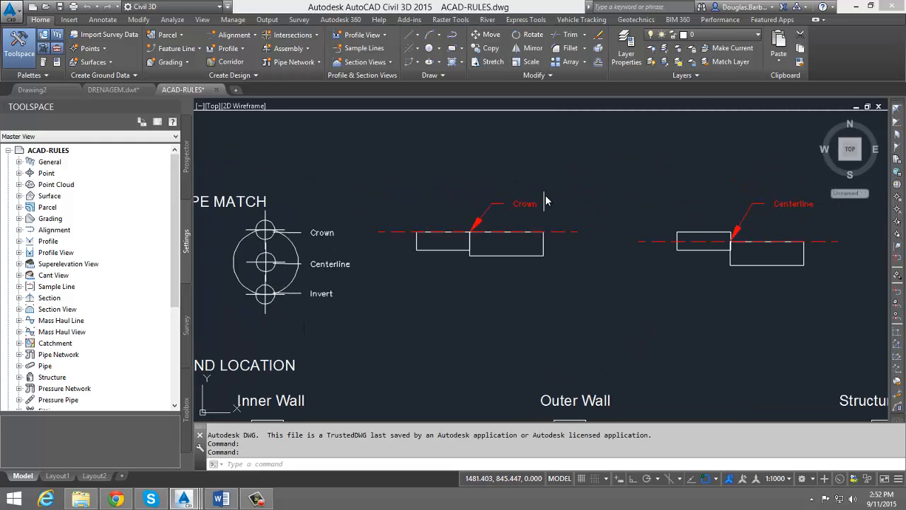
pyautogui.scroll(5, 404, 212)
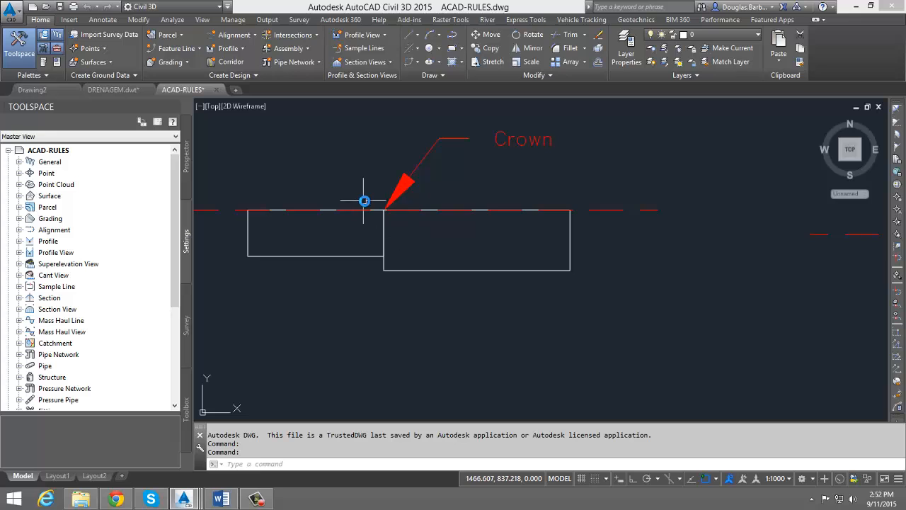
pyautogui.scroll(-3, 364, 200)
pyautogui.scroll(3, 352, 203)
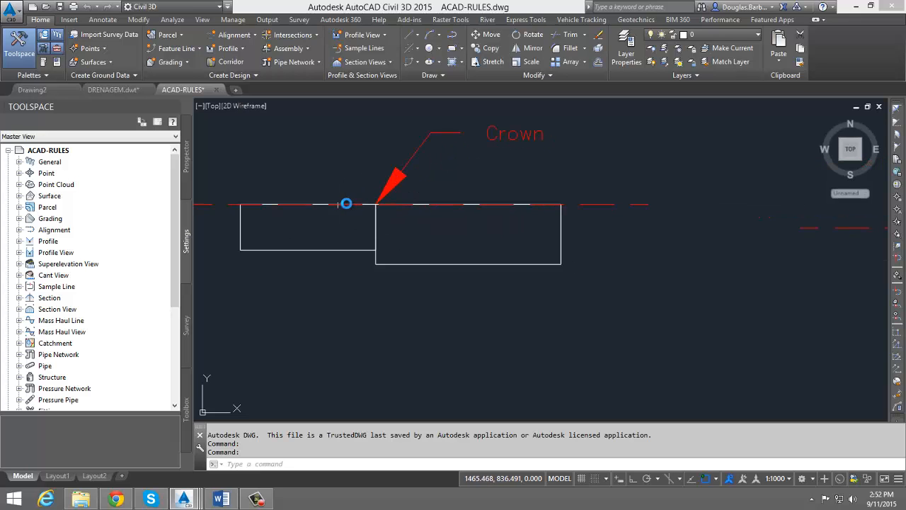
# Examine the Centerline diagram in the Pipe to Pipe Match section up close
pyautogui.scroll(-1, 381, 203)
pyautogui.moveTo(753, 307); pyautogui.dragTo(485, 361, button='middle')
pyautogui.scroll(2, 581, 233)
pyautogui.moveTo(608, 253); pyautogui.dragTo(574, 215, button='middle')
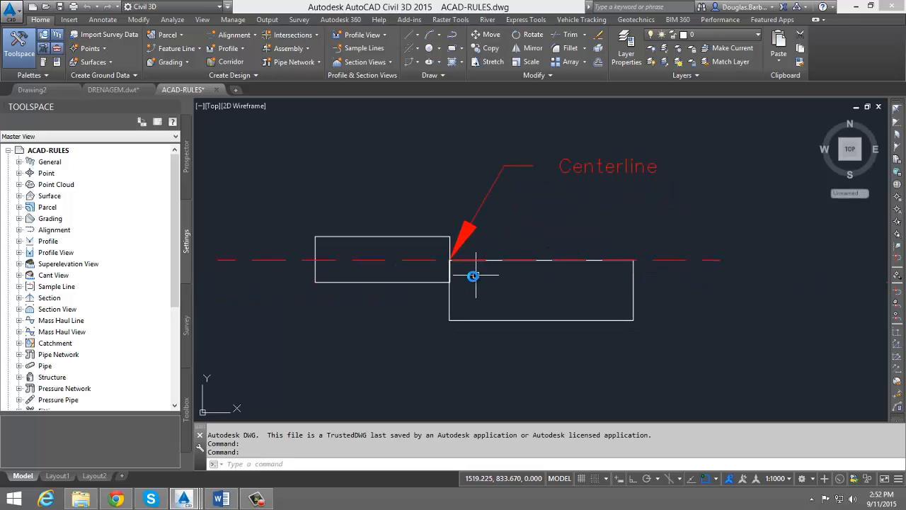
# Examine the Invert diagram of the Pipe to Pipe Match section up close and compare it with the Crown and Centerline diagrams
pyautogui.scroll(2, 453, 286)
pyautogui.scroll(-2, 356, 249)
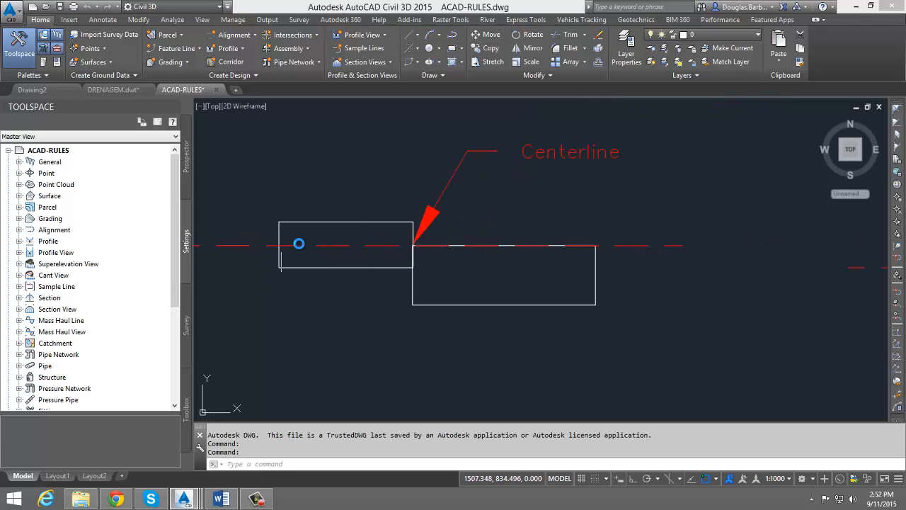
pyautogui.scroll(-4, 426, 245)
pyautogui.moveTo(475, 285); pyautogui.dragTo(255, 299, button='middle')
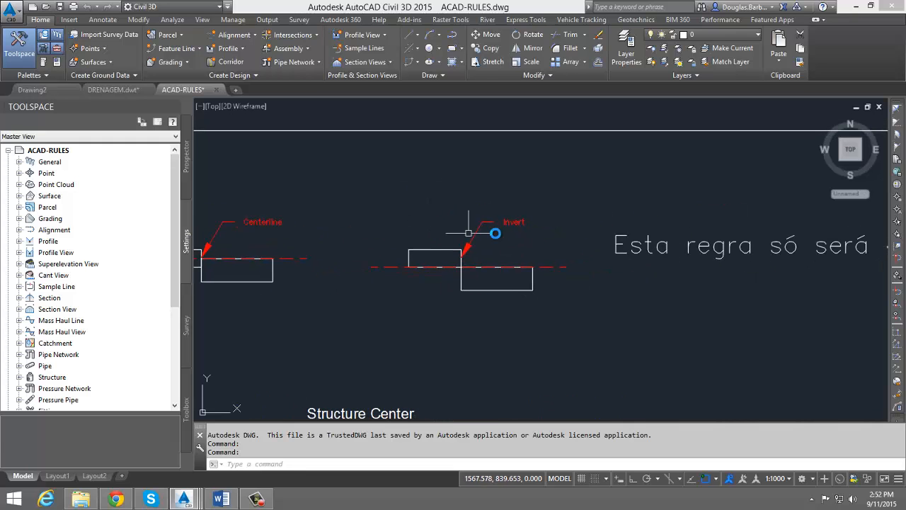
pyautogui.moveTo(550, 259); pyautogui.dragTo(548, 259, button='middle')
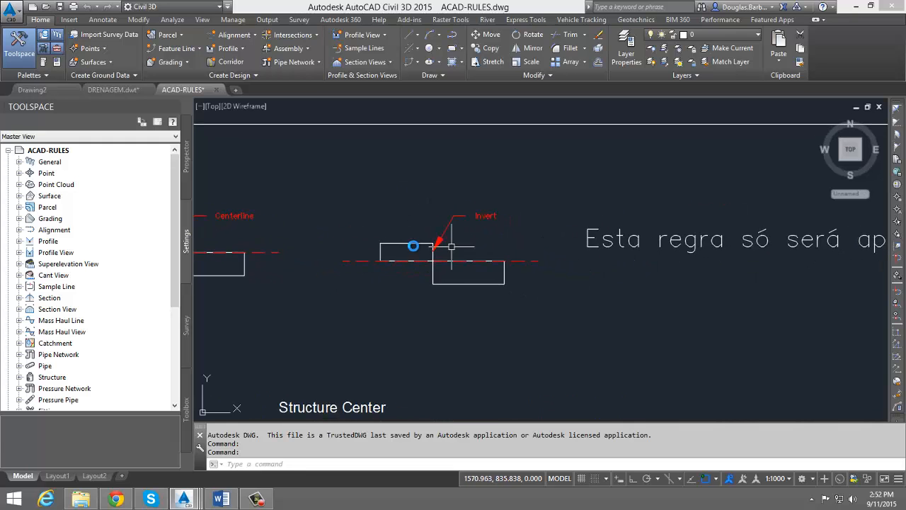
pyautogui.scroll(4, 418, 246)
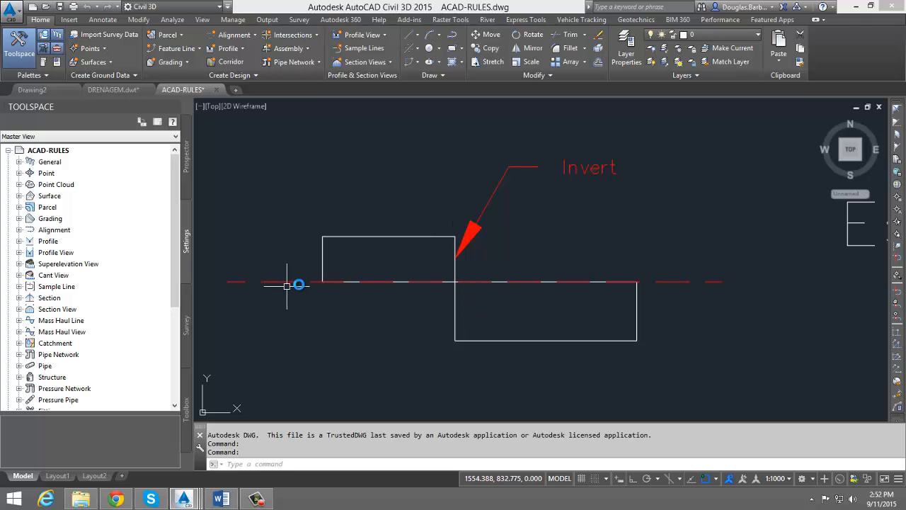
pyautogui.scroll(4, 453, 283)
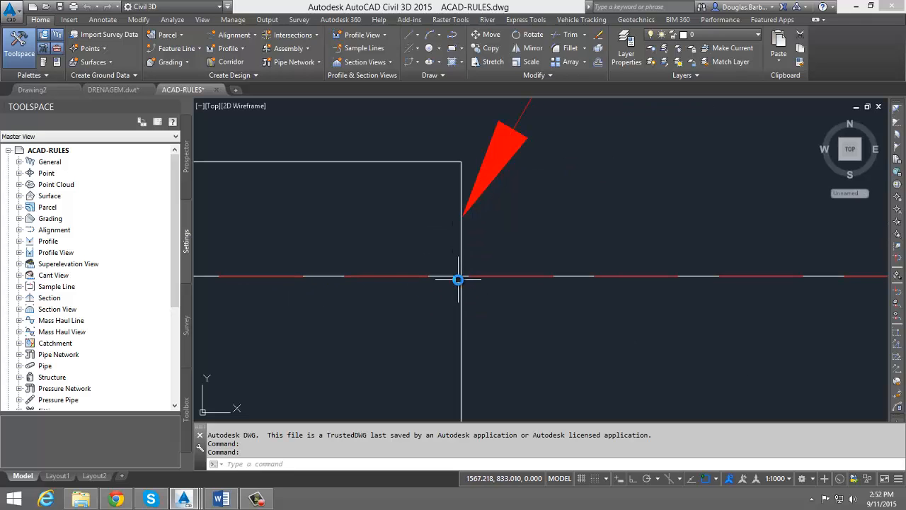
pyautogui.scroll(-2, 462, 279)
pyautogui.scroll(-5, 462, 283)
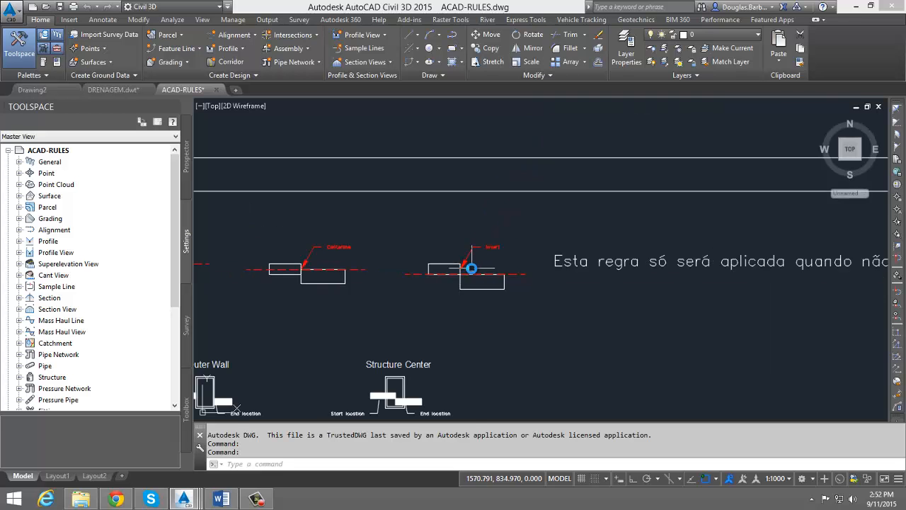
pyautogui.scroll(3, 259, 259)
pyautogui.moveTo(722, 290); pyautogui.dragTo(615, 300, button='middle')
pyautogui.scroll(2, 210, 265)
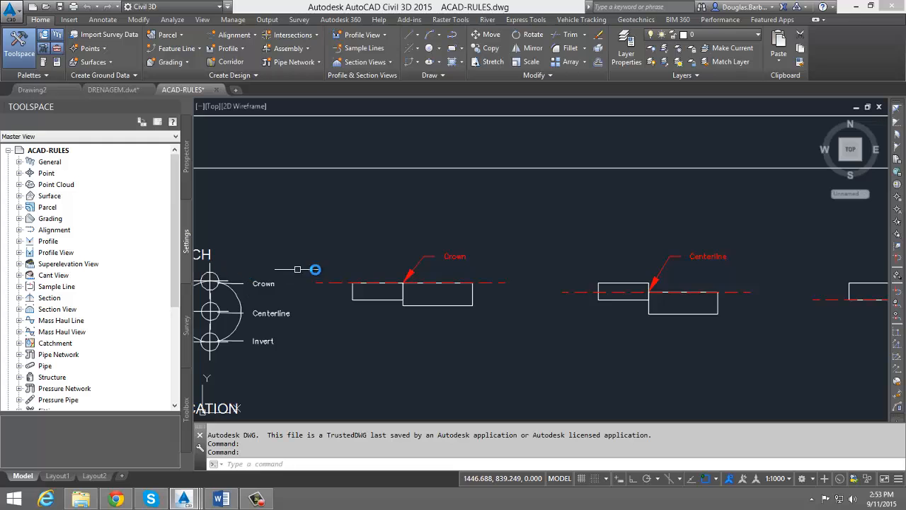
pyautogui.scroll(-4, 410, 258)
# Return to the DRENAGEM.dwt template and expand its Pipe settings to show the Pipe Rule Set collection
pyautogui.click(116, 88)
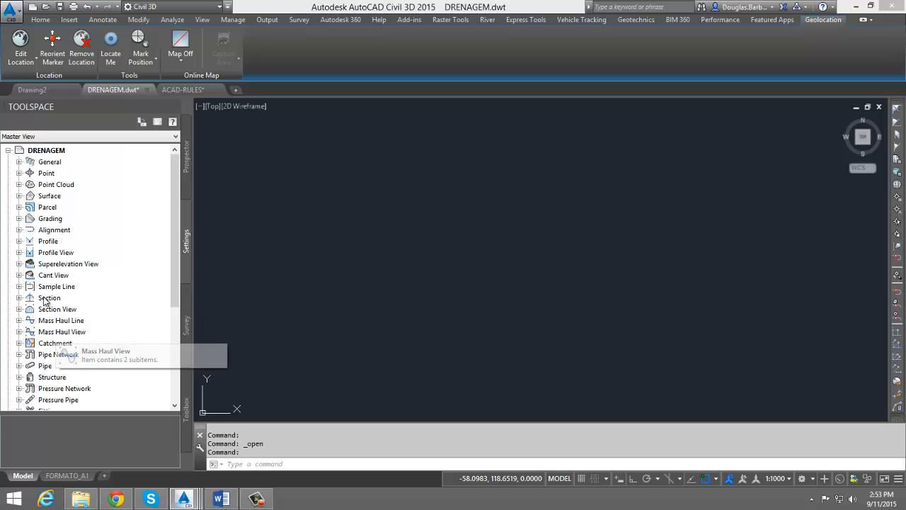
pyautogui.click(20, 365)
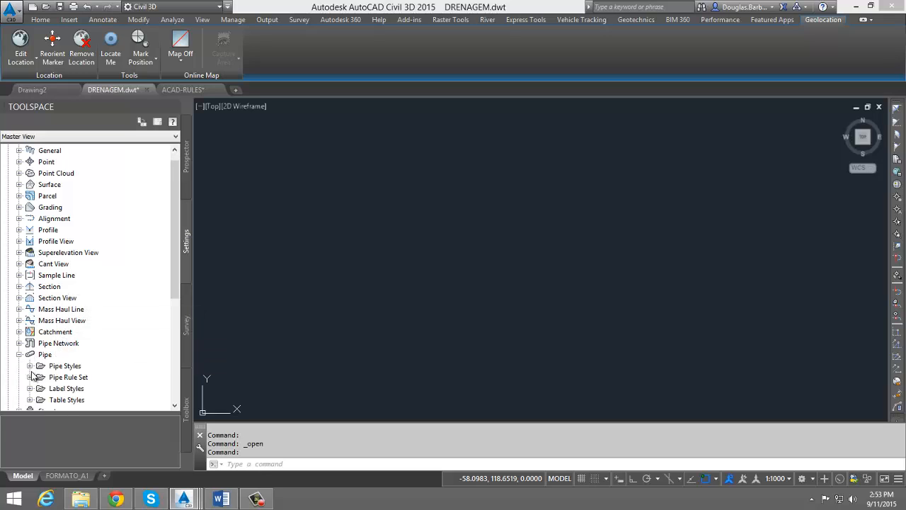
# Open the REGRAS DREN pipe rule set, review the Match Location options of Pipe to Pipe Match, and close it without changes
pyautogui.click(30, 377)
pyautogui.doubleClick(99, 365)
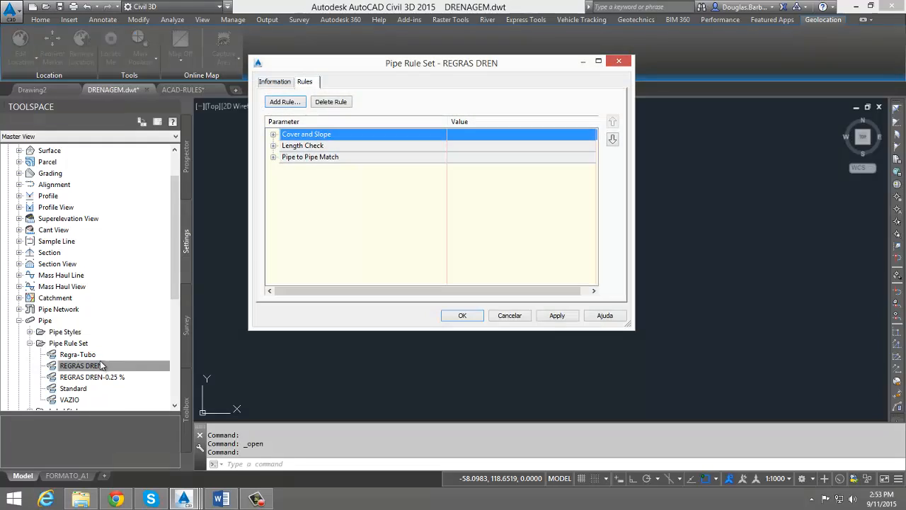
pyautogui.click(308, 158)
pyautogui.click(274, 157)
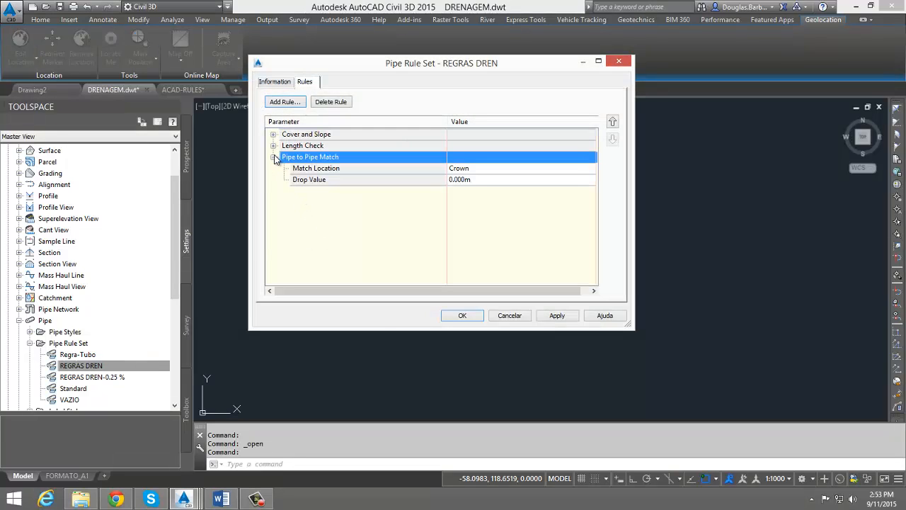
pyautogui.click(484, 169)
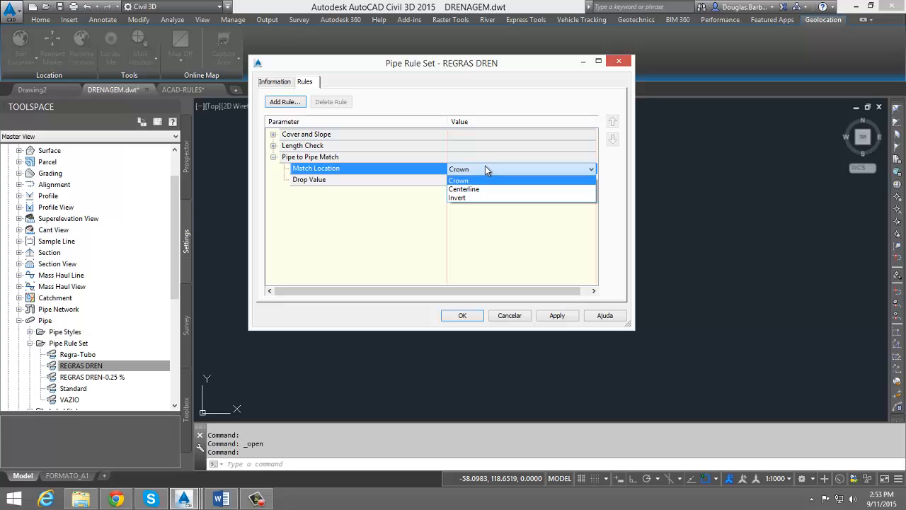
pyautogui.click(485, 168)
pyautogui.click(485, 168)
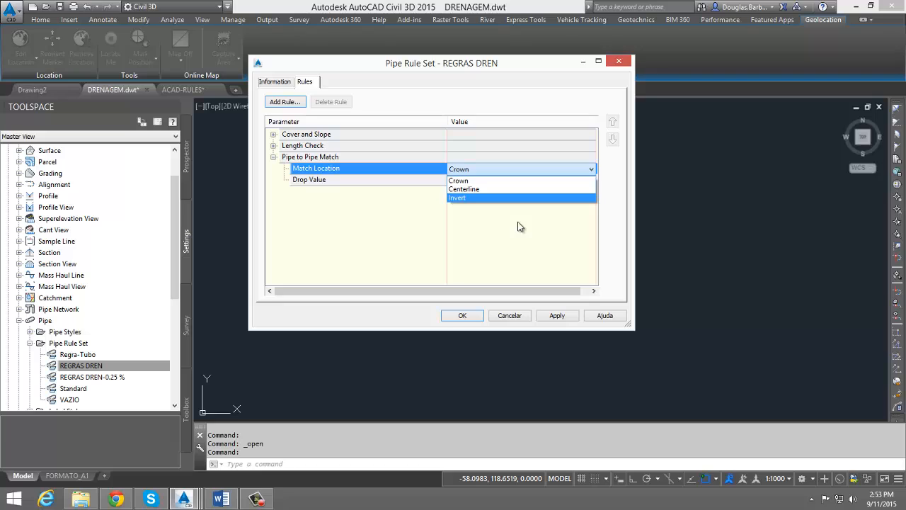
pyautogui.click(495, 182)
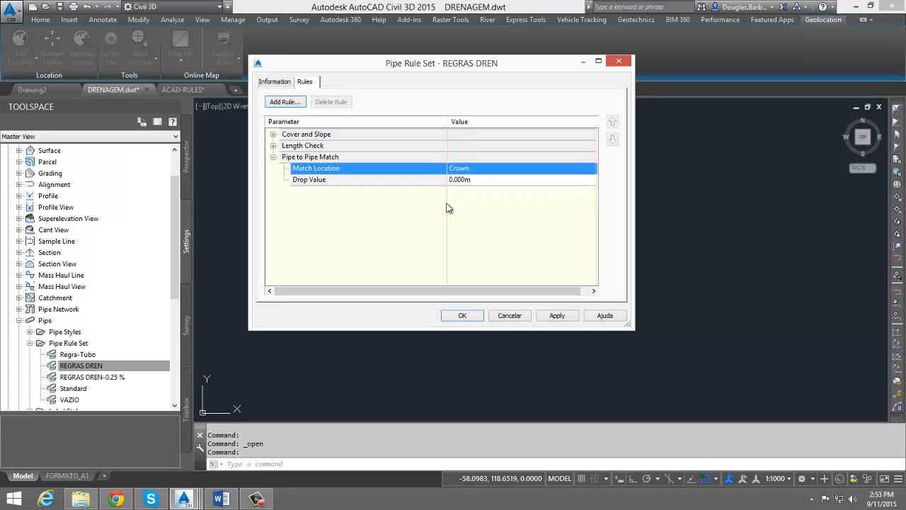
pyautogui.click(510, 316)
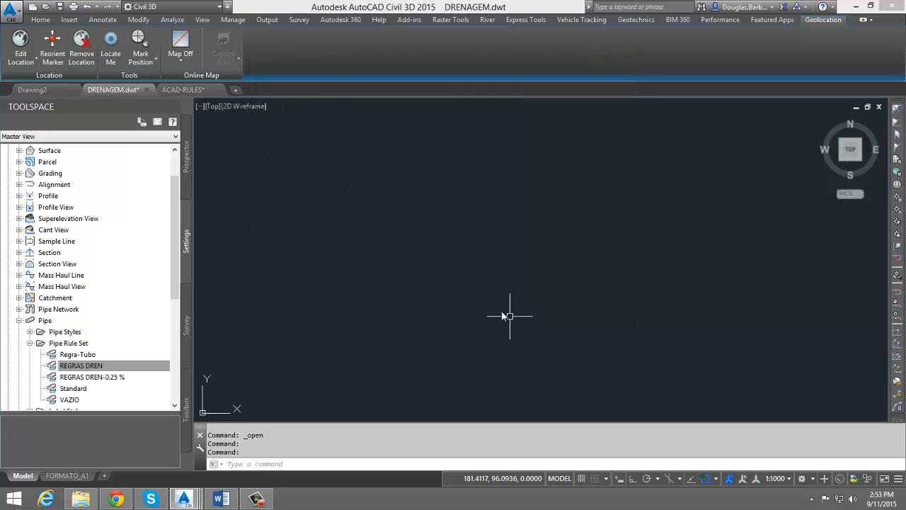
# Switch to the ACAD-RULES drawing and examine the Drop Value (queda) diagram among the structure rules
pyautogui.click(187, 90)
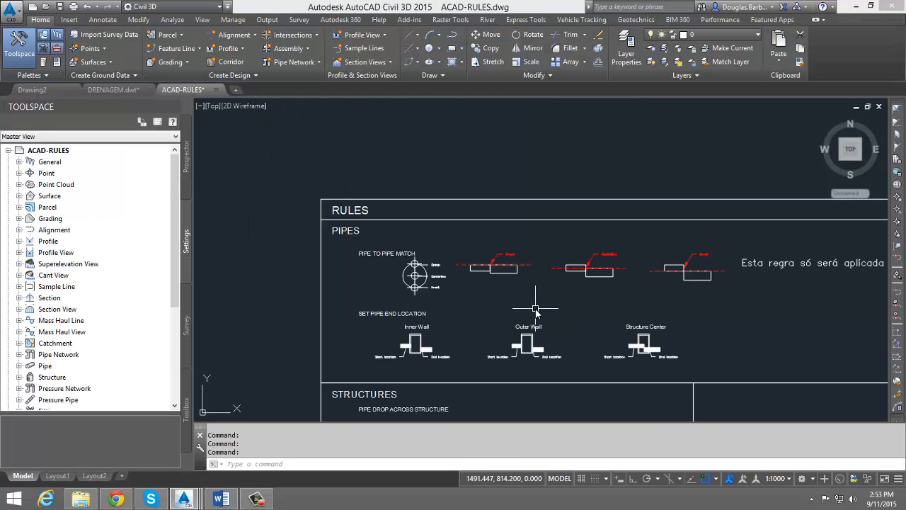
pyautogui.moveTo(488, 276)
pyautogui.mouseDown(button='middle')
pyautogui.moveTo(424, 240)
pyautogui.moveTo(354, 165)
pyautogui.mouseUp(button='middle')
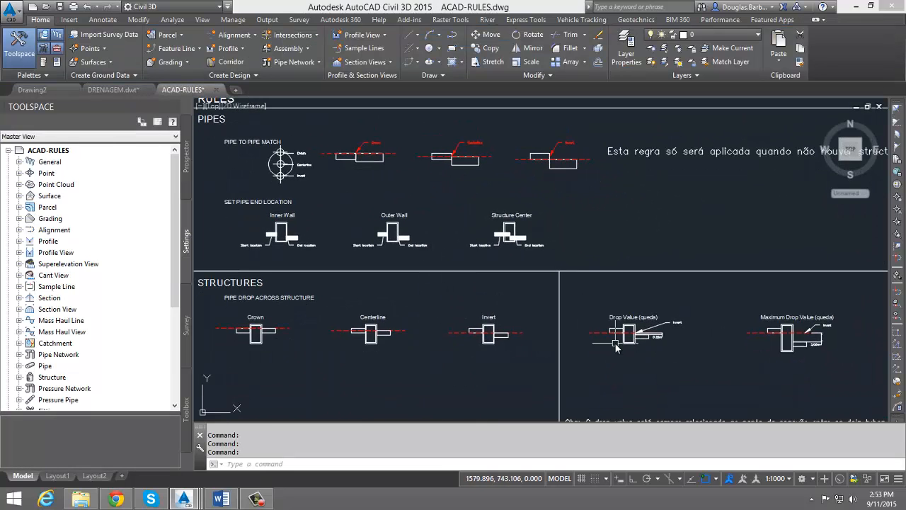
pyautogui.scroll(-2, 552, 311)
pyautogui.moveTo(552, 305); pyautogui.dragTo(461, 217, button='middle')
pyautogui.scroll(5, 488, 258)
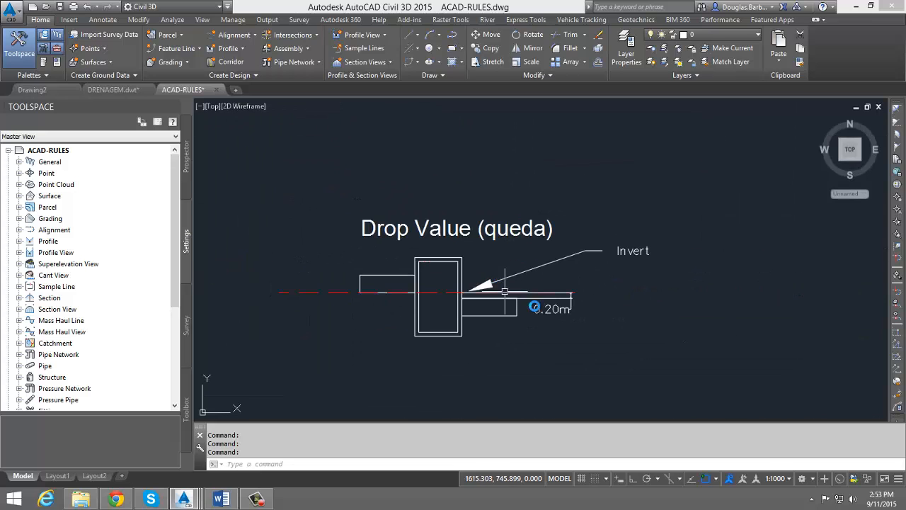
pyautogui.moveTo(557, 300)
pyautogui.mouseDown(button='middle')
pyautogui.moveTo(574, 299)
pyautogui.moveTo(472, 278)
pyautogui.mouseUp(button='middle')
pyautogui.scroll(4, 313, 281)
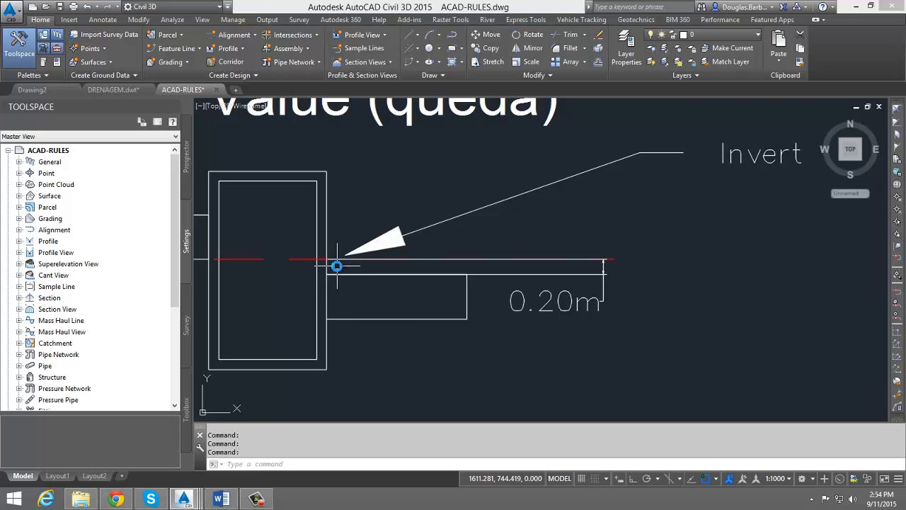
pyautogui.scroll(-5, 336, 269)
pyautogui.scroll(6, 336, 286)
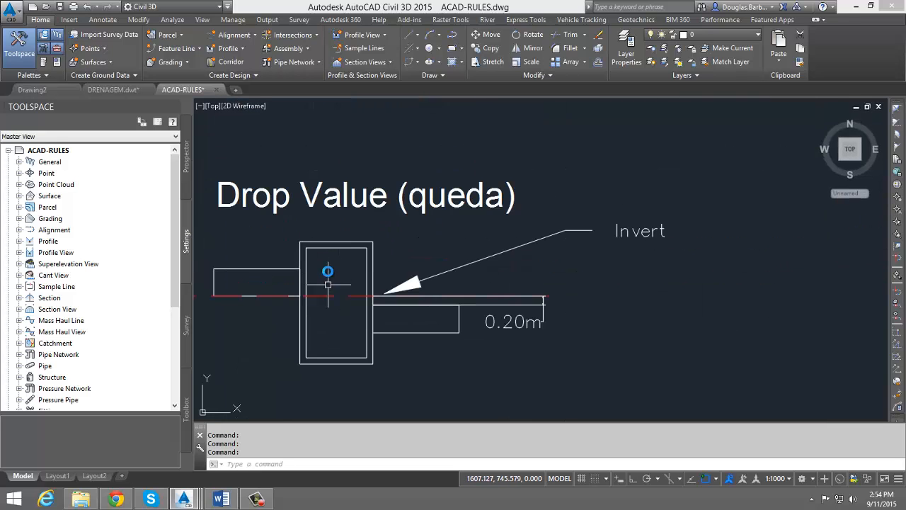
pyautogui.scroll(-4, 368, 285)
pyautogui.scroll(-7, 452, 283)
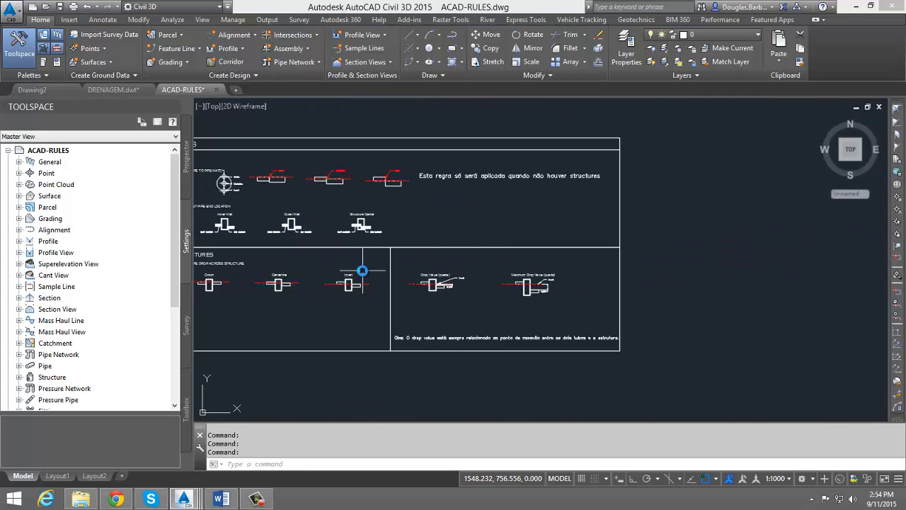
# Return to the DRENAGEM drawing and reopen the REGRAS DREN pipe rule set to review its Pipe to Pipe Match rule
pyautogui.click(112, 91)
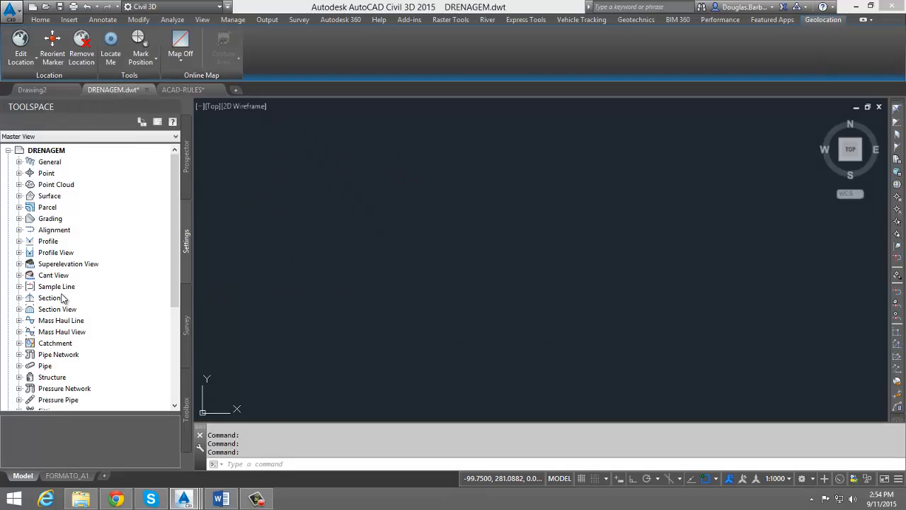
pyautogui.click(20, 366)
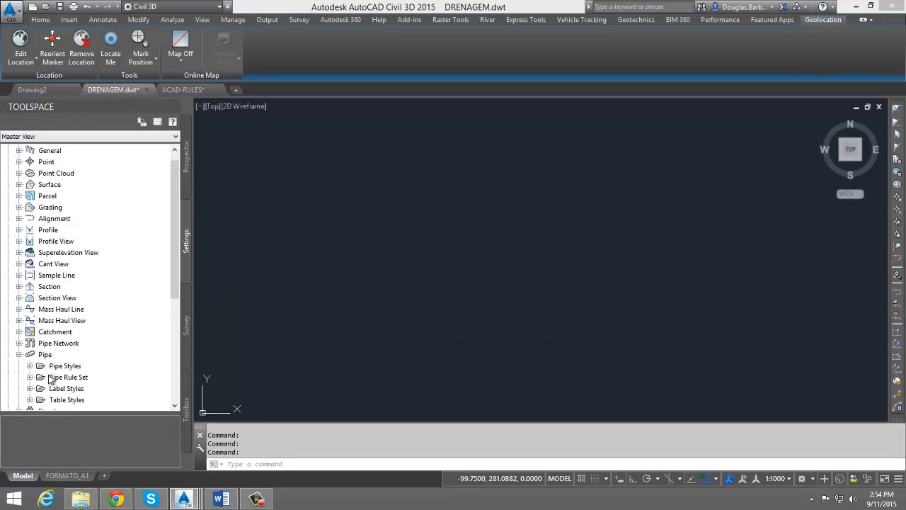
pyautogui.click(50, 378)
pyautogui.click(30, 377)
pyautogui.click(89, 366)
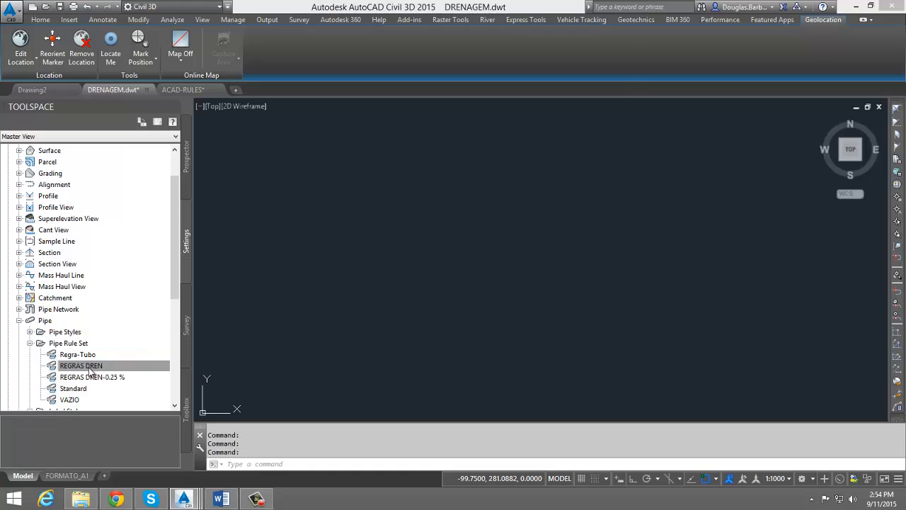
pyautogui.doubleClick(89, 367)
pyautogui.click(273, 157)
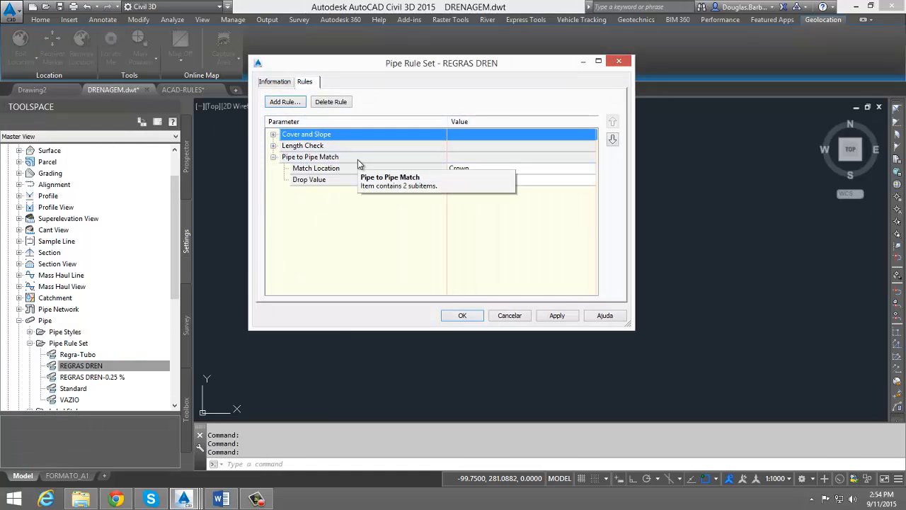
pyautogui.click(273, 157)
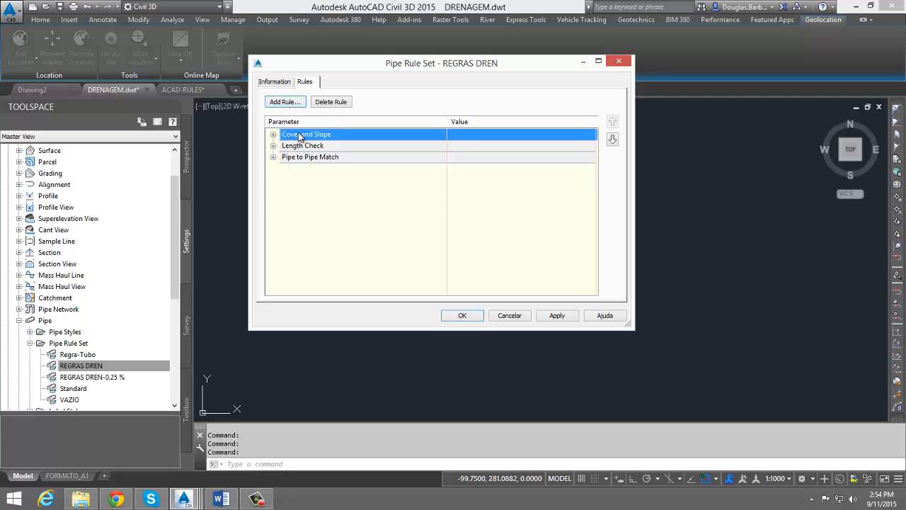
# Review the Cover and Slope limits and the Length Check limits in the rule set
pyautogui.click(273, 134)
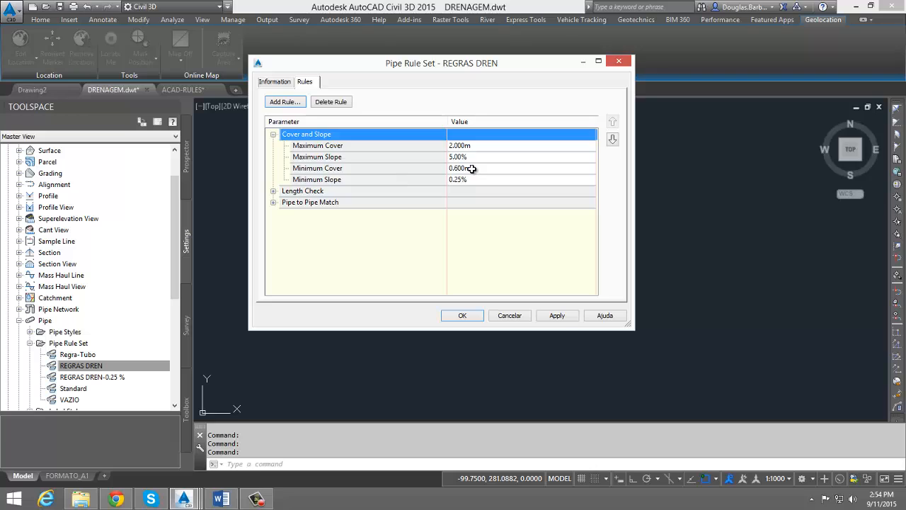
pyautogui.click(471, 168)
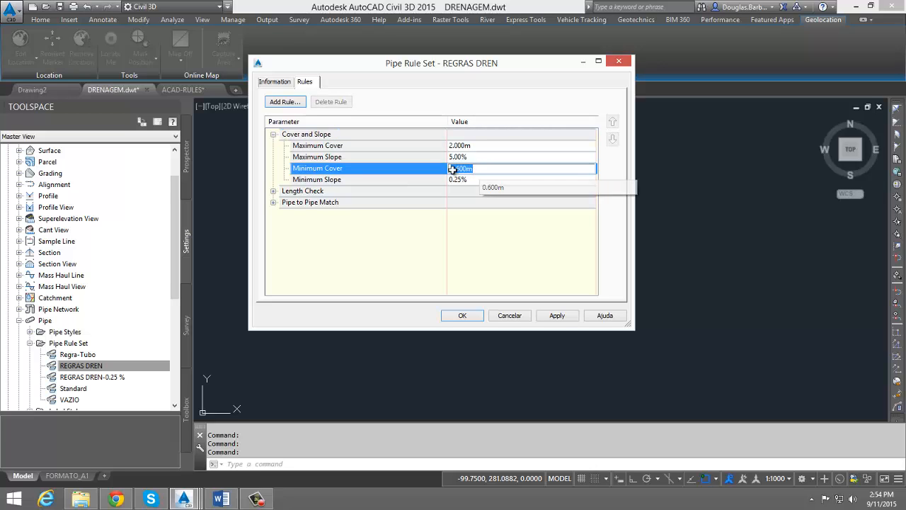
pyautogui.click(475, 180)
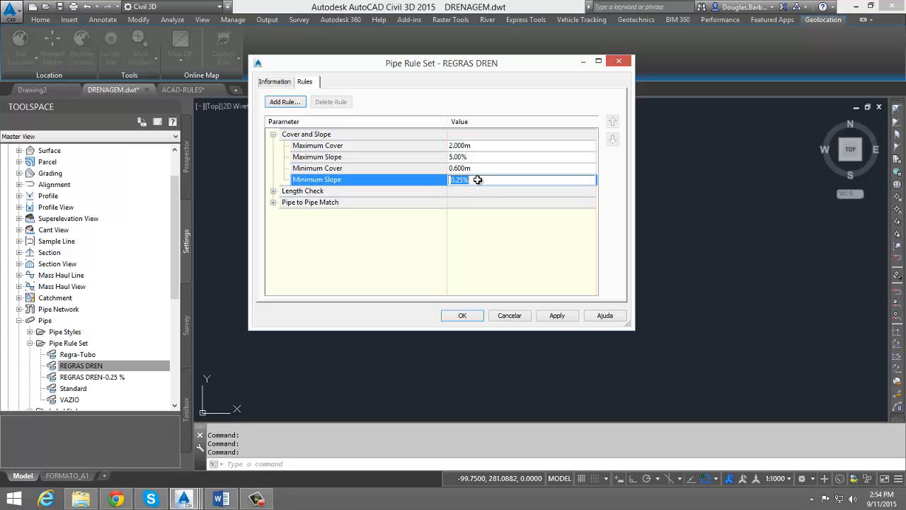
pyautogui.click(476, 158)
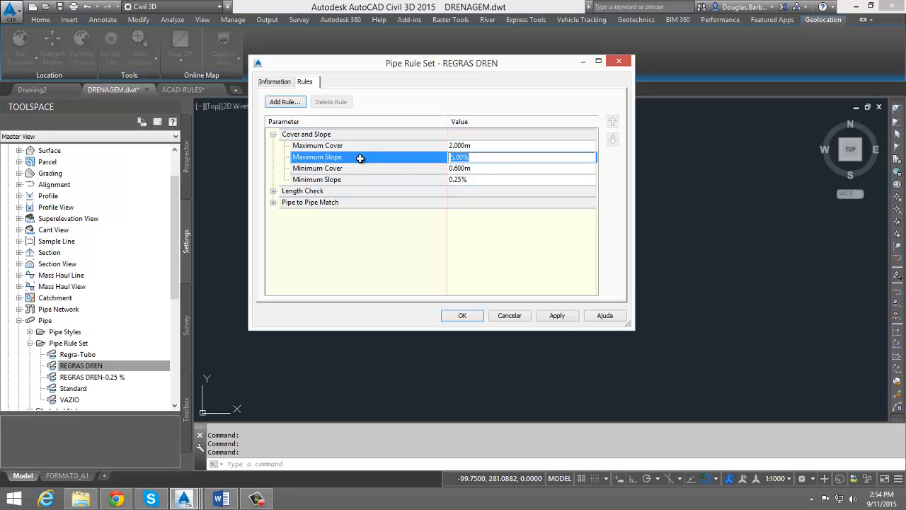
pyautogui.click(273, 134)
pyautogui.click(273, 145)
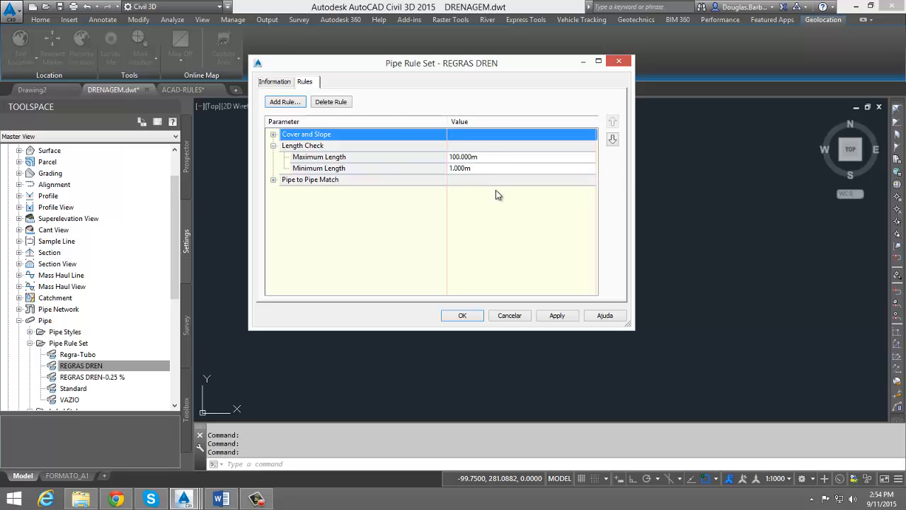
pyautogui.click(273, 146)
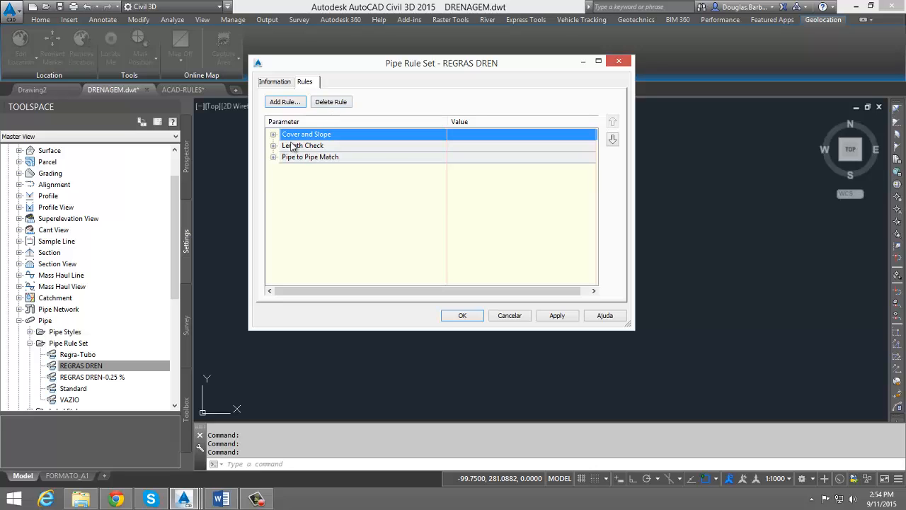
# Try replacing the Cover and Slope rule with a Storm Sewer Set Pipe End Location rule, and discard the rule set changes
pyautogui.click(330, 103)
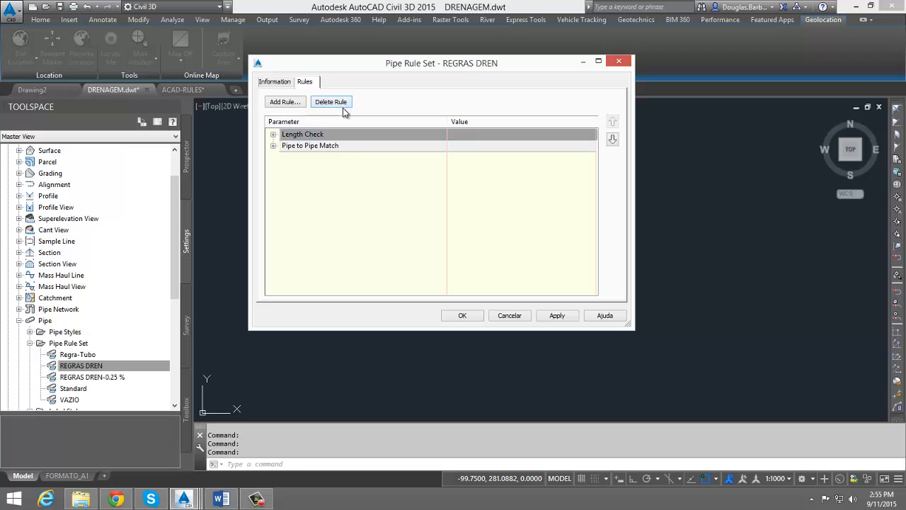
pyautogui.click(285, 102)
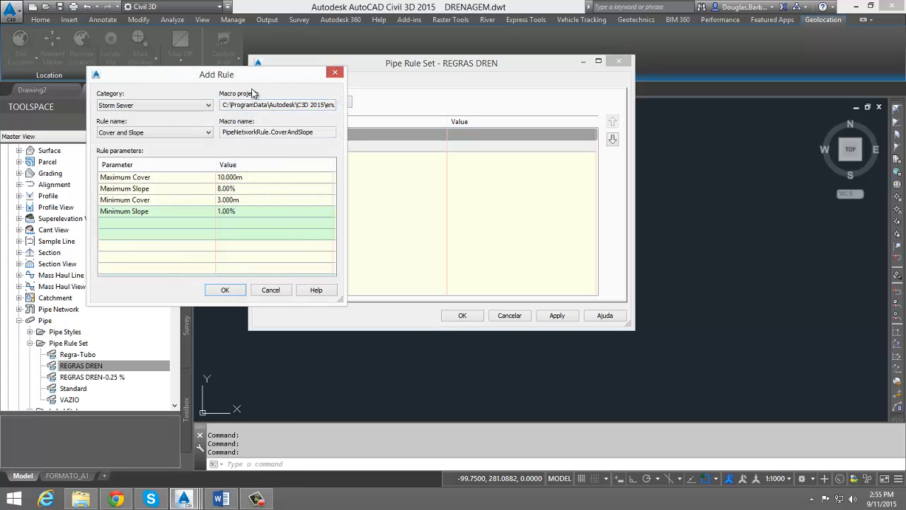
pyautogui.moveTo(239, 76); pyautogui.dragTo(552, 121)
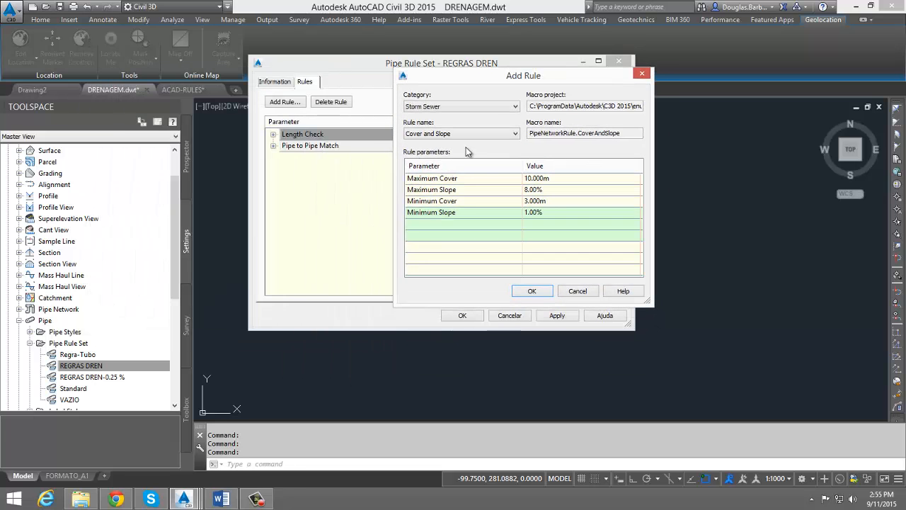
pyautogui.click(477, 94)
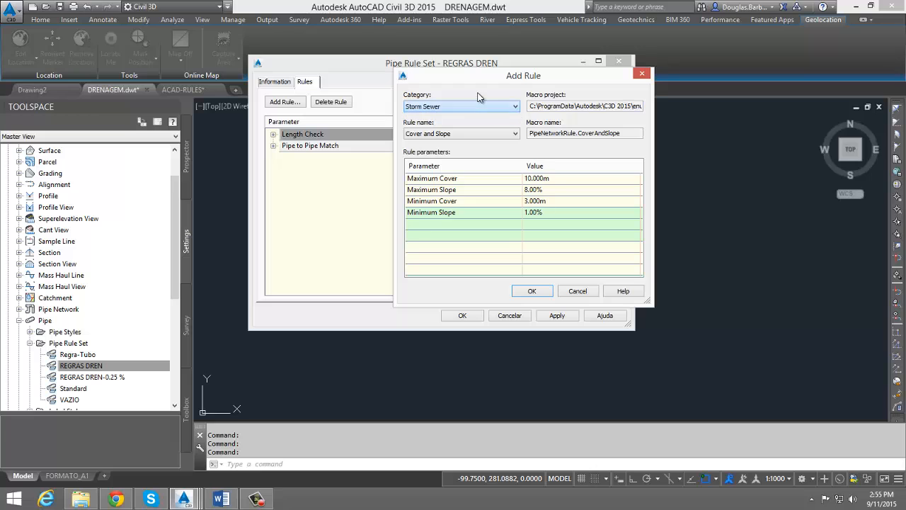
pyautogui.click(472, 133)
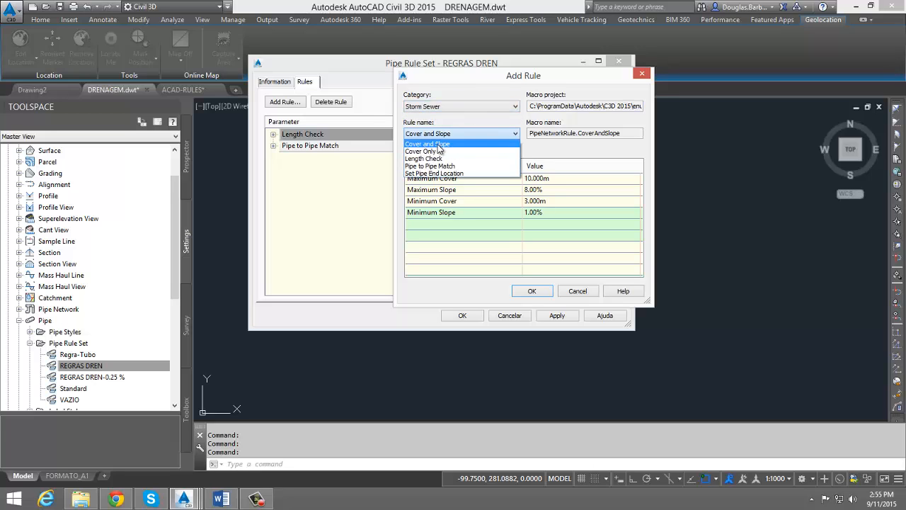
pyautogui.click(443, 144)
pyautogui.click(432, 133)
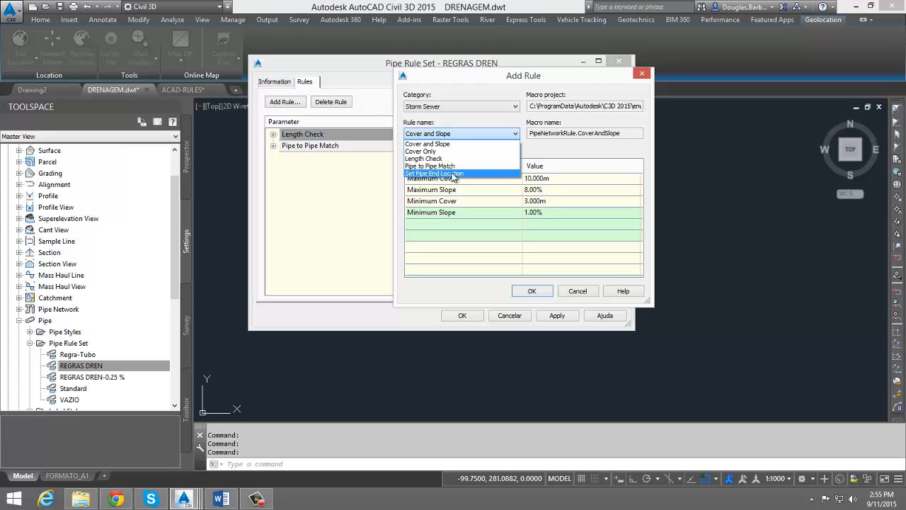
pyautogui.click(453, 174)
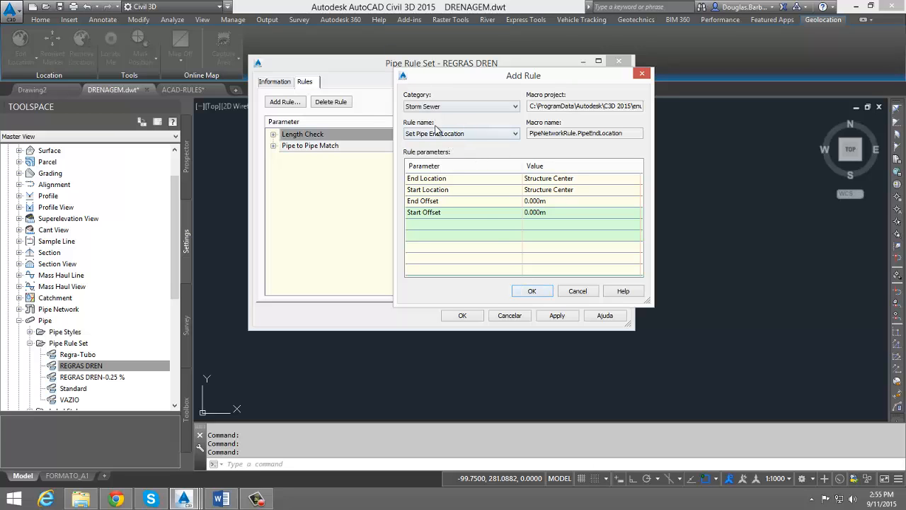
pyautogui.click(523, 293)
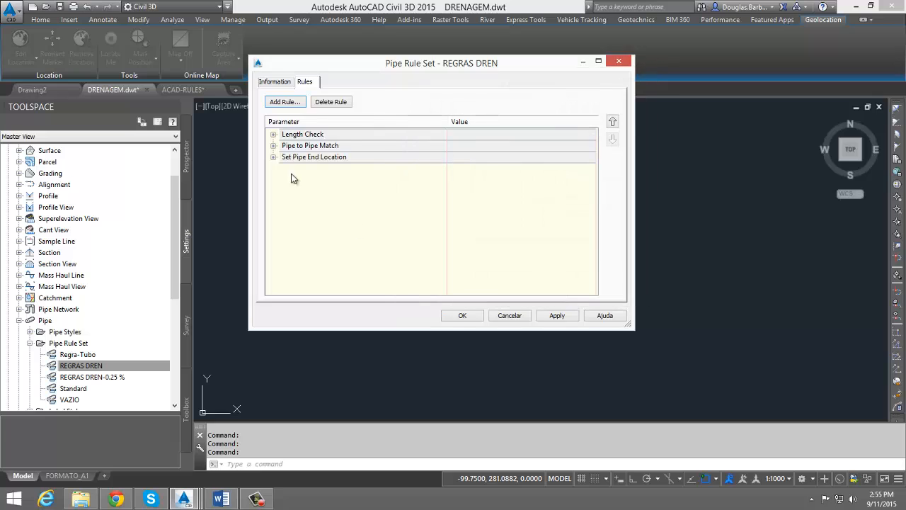
pyautogui.click(273, 157)
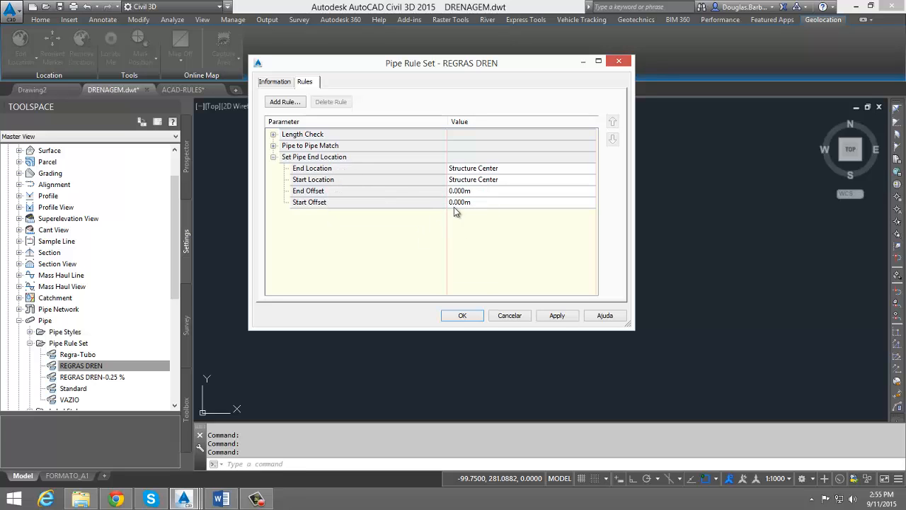
pyautogui.click(509, 316)
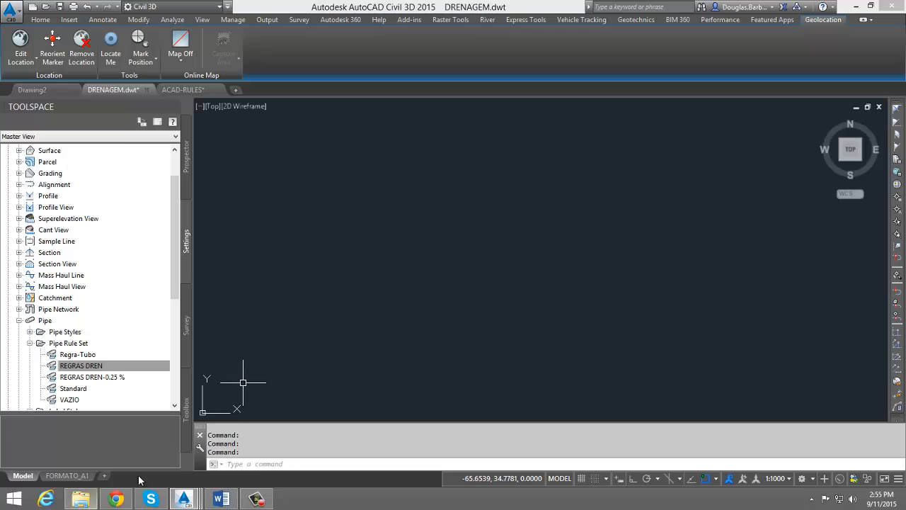
# Switch to the ACAD-RULES drawing and examine the Inner Wall diagram under Set Pipe End Location
pyautogui.click(182, 91)
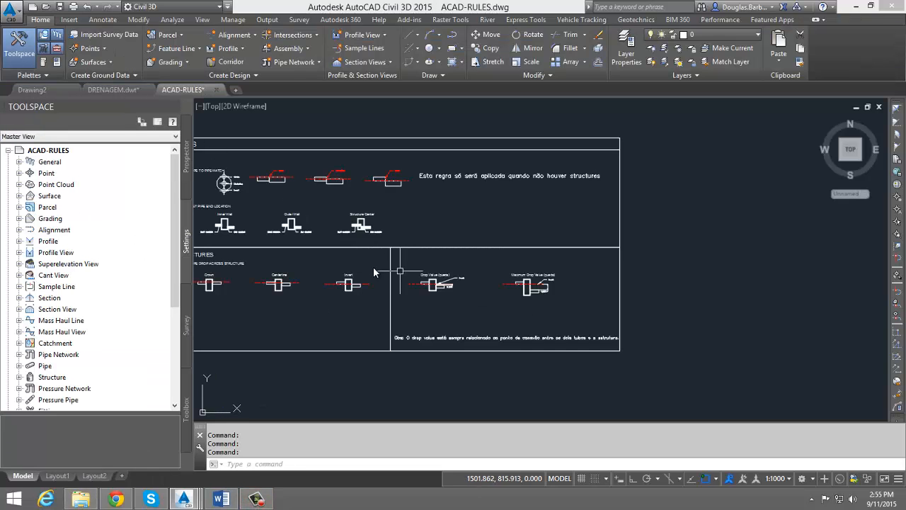
pyautogui.scroll(3, 403, 233)
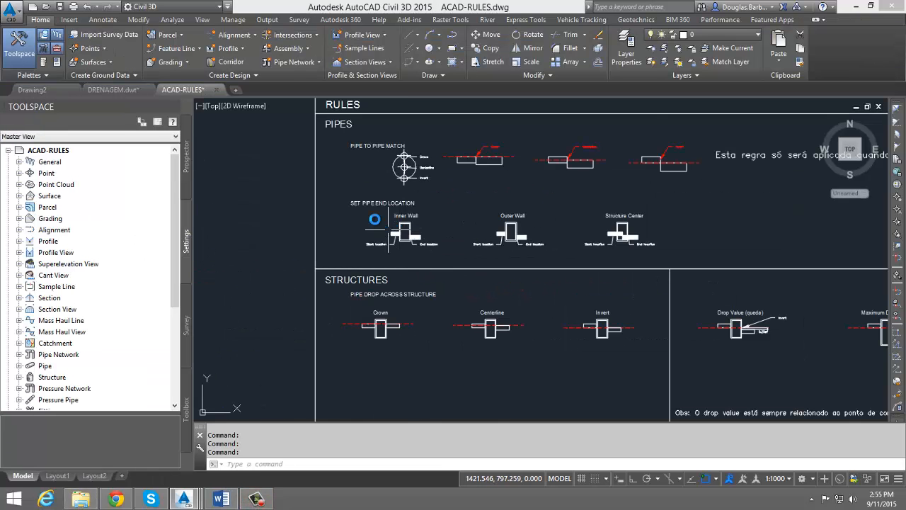
pyautogui.scroll(3, 385, 191)
pyautogui.scroll(4, 422, 179)
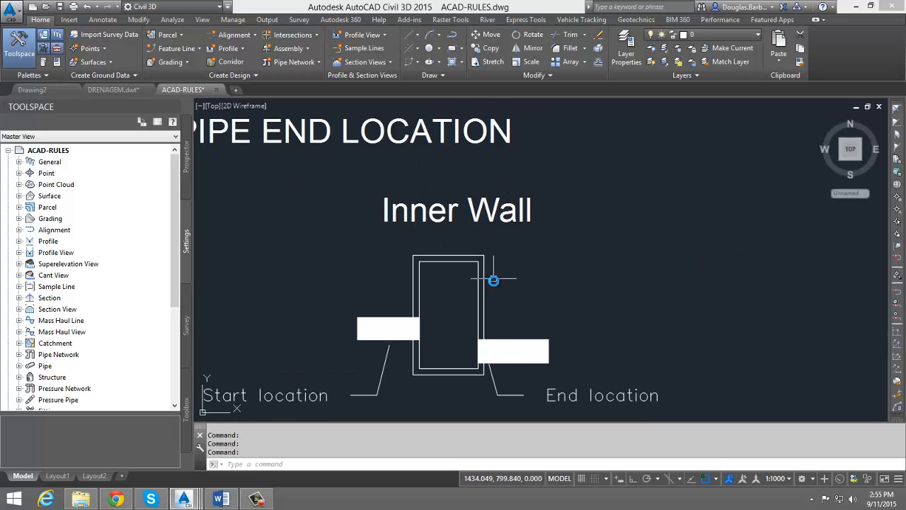
pyautogui.moveTo(488, 279); pyautogui.dragTo(465, 182, button='middle')
pyautogui.scroll(-2, 423, 223)
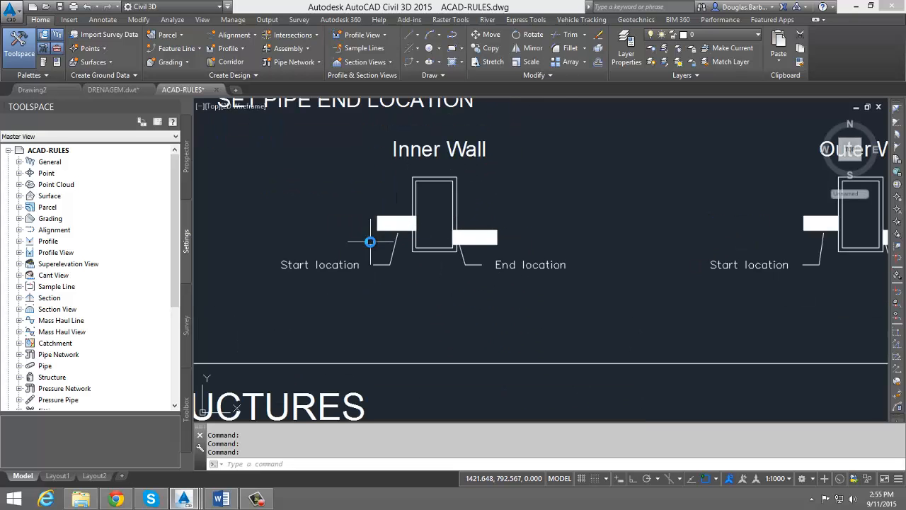
pyautogui.moveTo(370, 241); pyautogui.dragTo(367, 287, button='middle')
pyautogui.scroll(1, 389, 279)
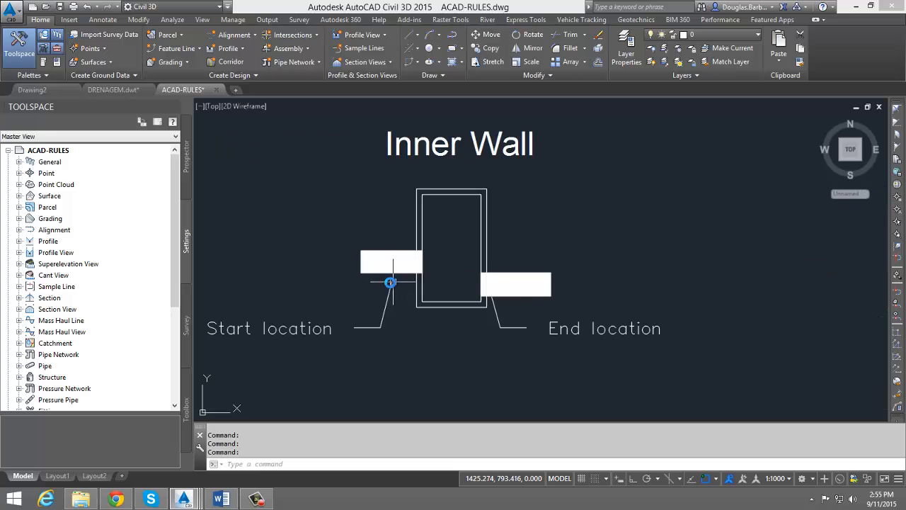
pyautogui.scroll(-1, 360, 276)
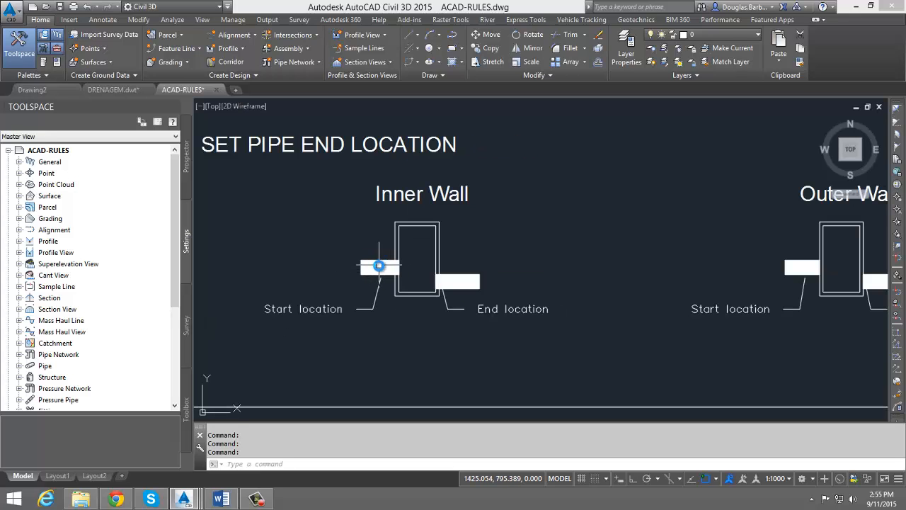
pyautogui.scroll(1, 381, 261)
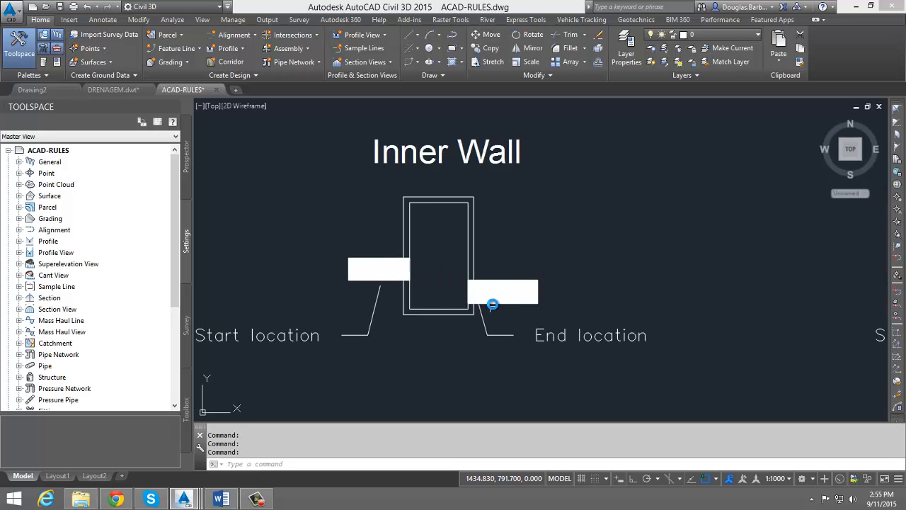
pyautogui.moveTo(385, 263)
pyautogui.mouseDown(button='middle')
pyautogui.moveTo(347, 279)
pyautogui.moveTo(406, 264)
pyautogui.mouseUp(button='middle')
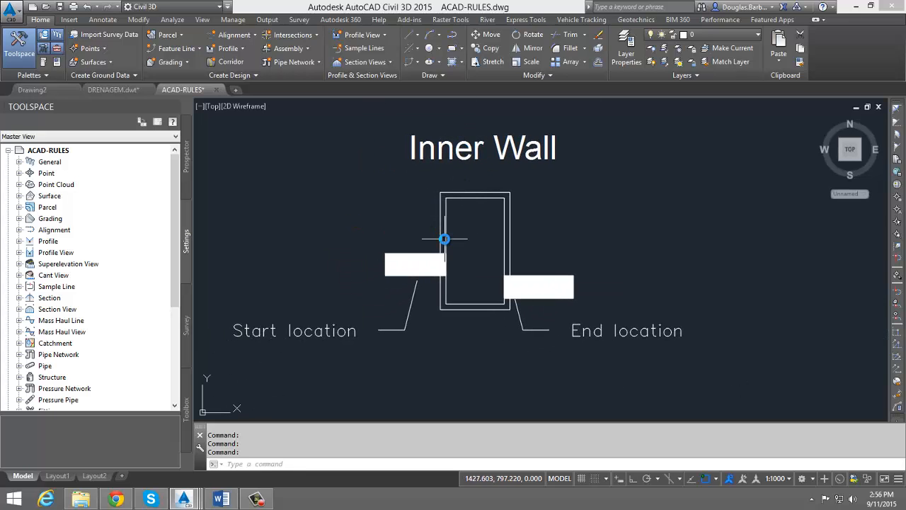
pyautogui.scroll(4, 441, 256)
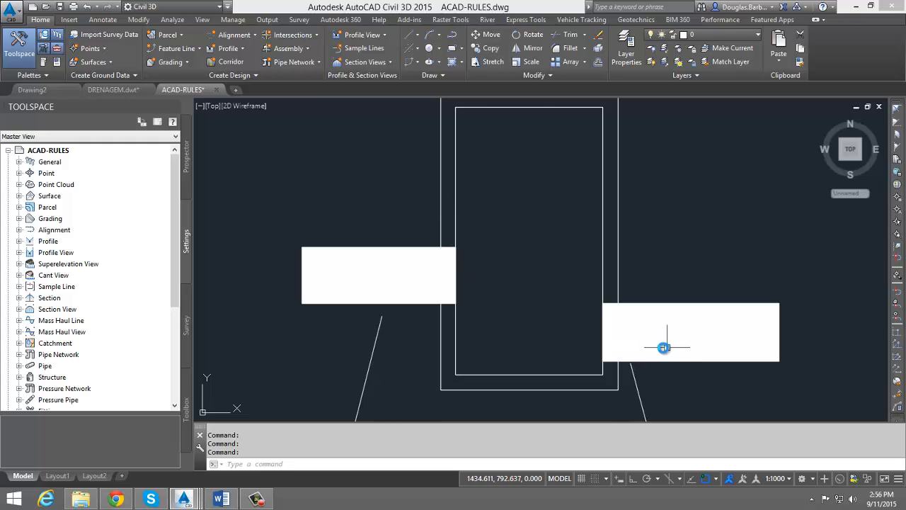
pyautogui.scroll(-5, 587, 274)
pyautogui.scroll(-2, 626, 267)
pyautogui.moveTo(626, 266); pyautogui.dragTo(442, 278, button='middle')
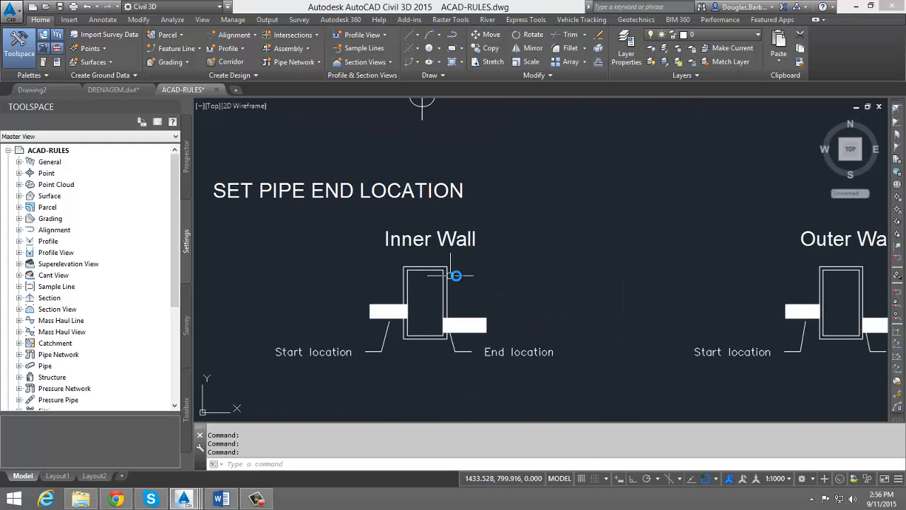
pyautogui.moveTo(495, 338); pyautogui.dragTo(458, 315, button='middle')
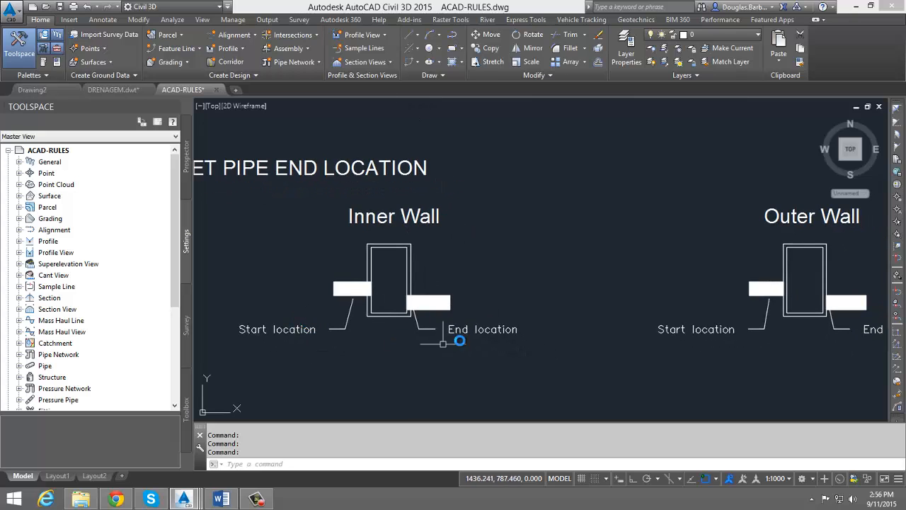
# Examine the Outer Wall diagram's start and end pipe locations, comparing it with the Inner Wall case
pyautogui.moveTo(692, 386); pyautogui.dragTo(445, 370, button='middle')
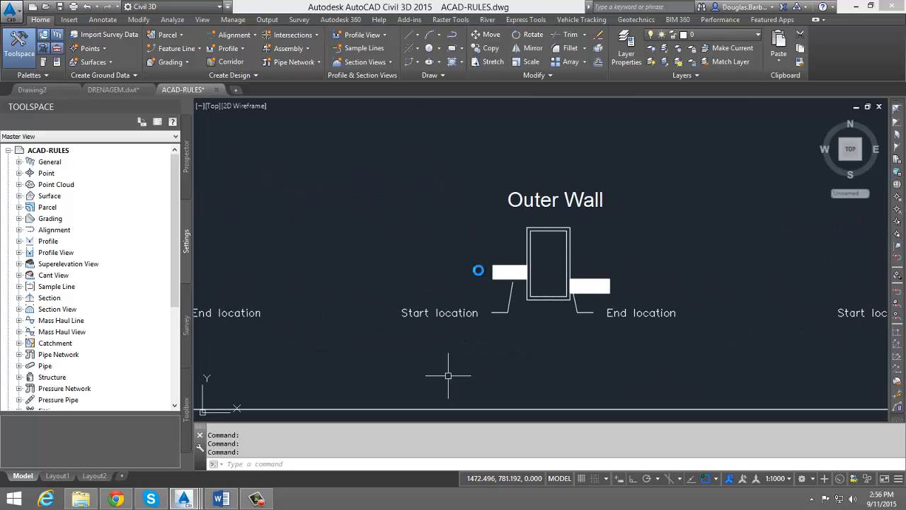
pyautogui.scroll(6, 498, 268)
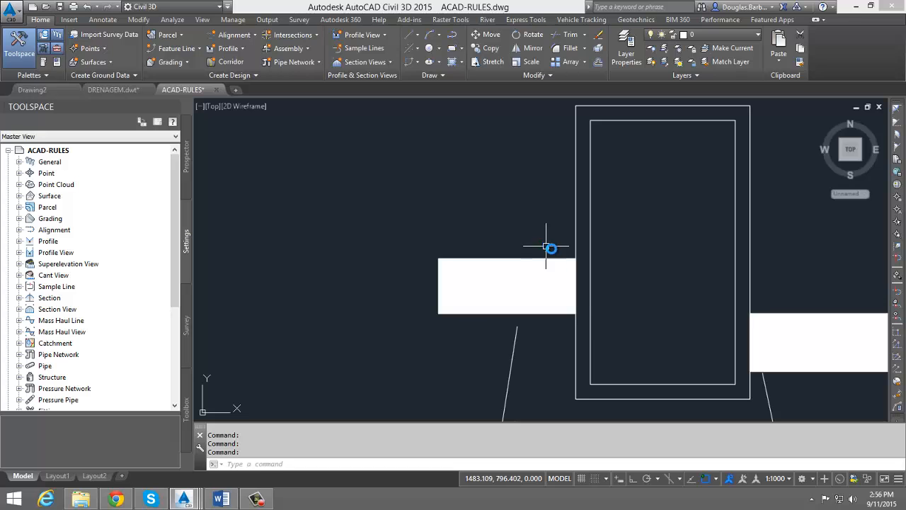
pyautogui.scroll(-6, 698, 316)
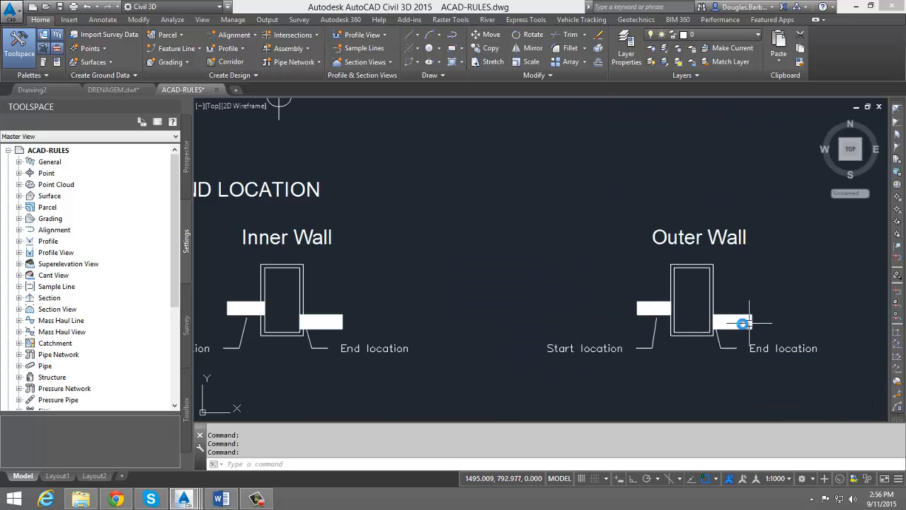
# Examine the Structure Center diagram of the pipe end location rule, and return to the overview of all rules
pyautogui.moveTo(748, 316); pyautogui.dragTo(390, 319, button='middle')
pyautogui.scroll(2, 790, 305)
pyautogui.moveTo(754, 374); pyautogui.dragTo(526, 339, button='middle')
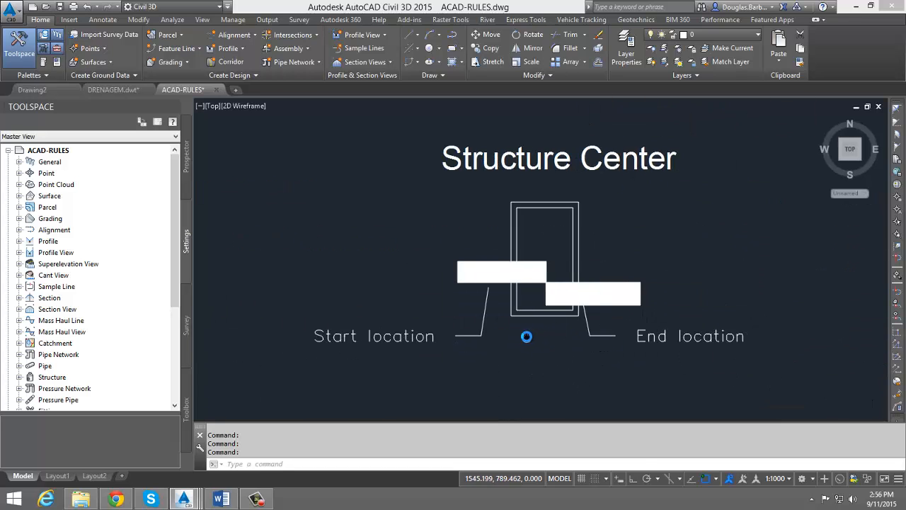
pyautogui.scroll(4, 550, 279)
pyautogui.scroll(-12, 550, 285)
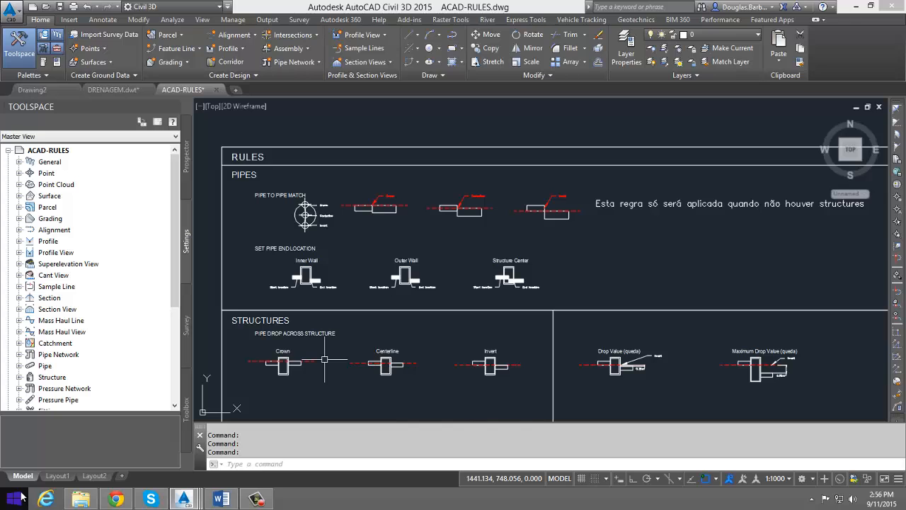
# Return to the DRENAGEM drawing and reopen the REGRAS DREN pipe rule set for editing
pyautogui.click(99, 90)
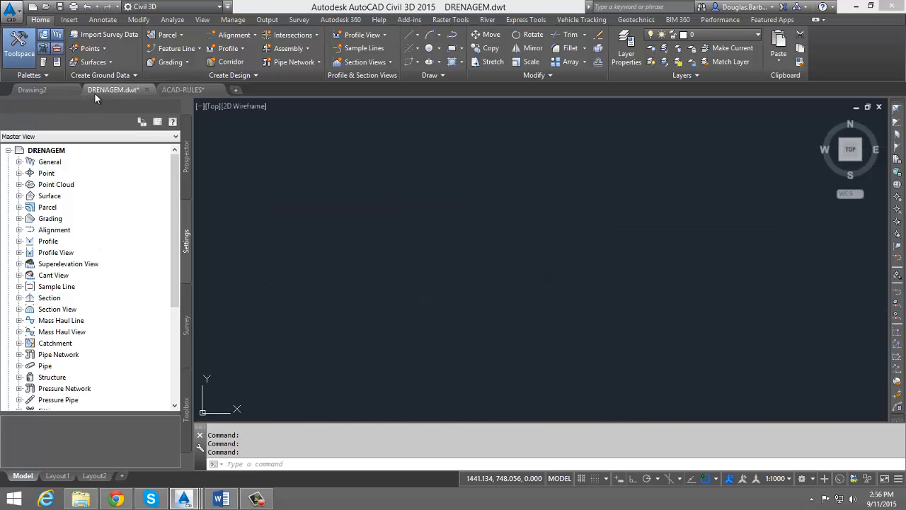
pyautogui.click(19, 365)
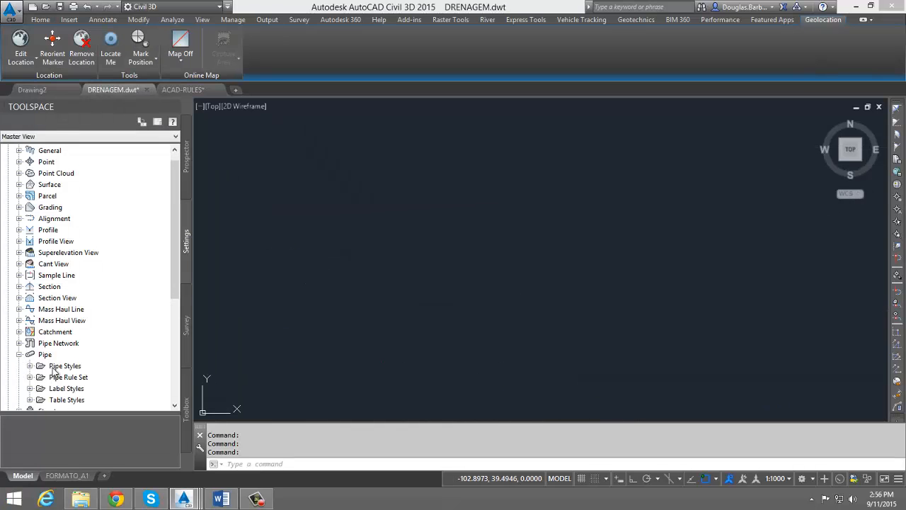
pyautogui.click(30, 376)
pyautogui.click(69, 367)
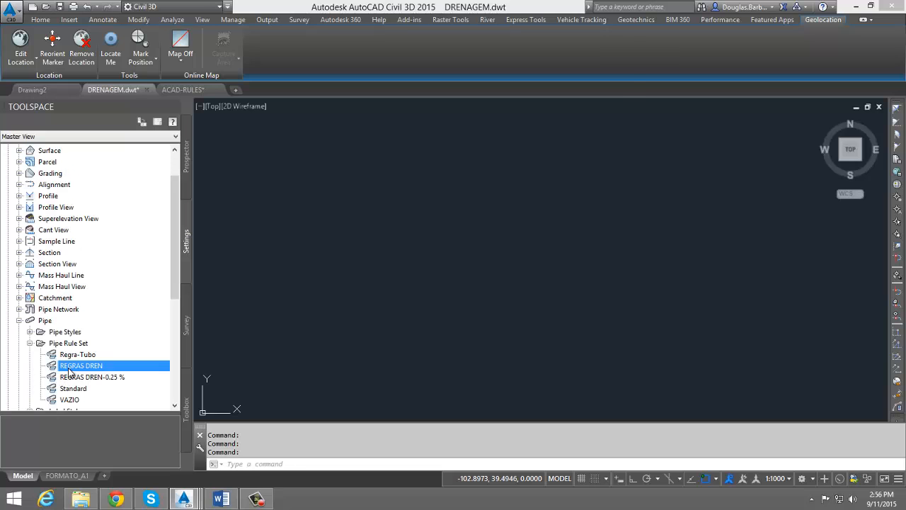
pyautogui.doubleClick(69, 367)
# Try adding the Storm Sewer Set Pipe End Location rule to the REGRAS DREN rule set and expand its parameters
pyautogui.click(285, 102)
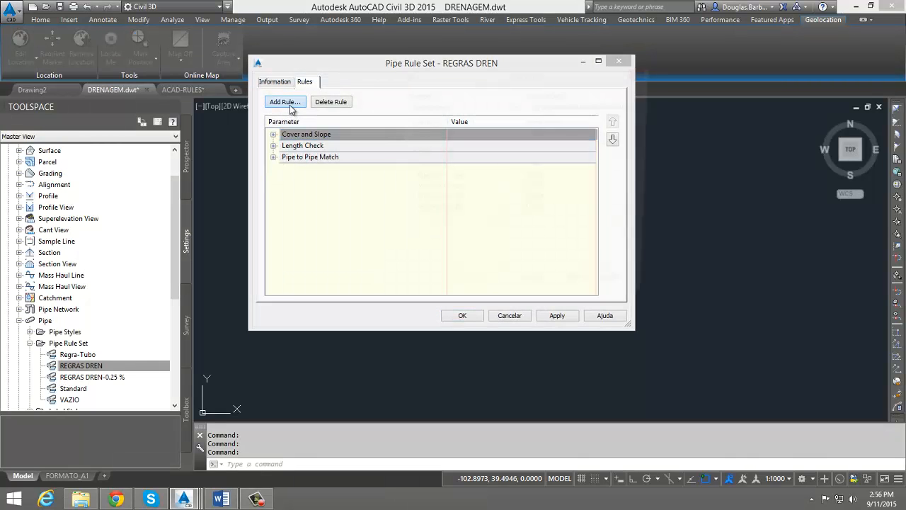
pyautogui.click(462, 133)
pyautogui.click(458, 173)
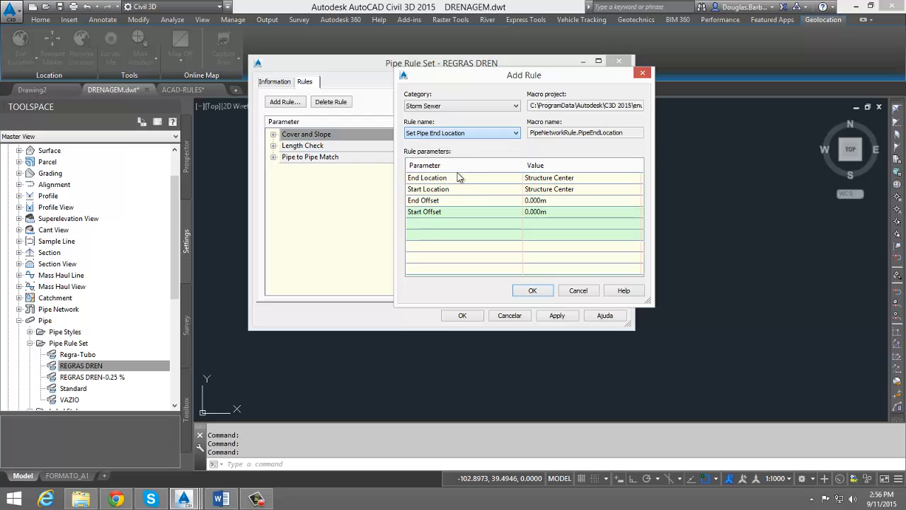
pyautogui.click(532, 290)
pyautogui.click(274, 170)
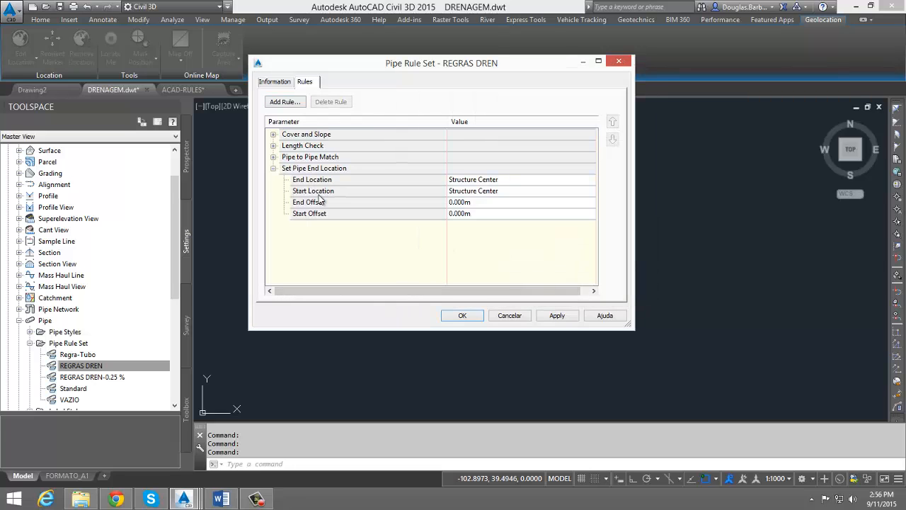
# Review the End Location options and the End Offset and Start Offset fields, and discard the rule set changes
pyautogui.click(470, 180)
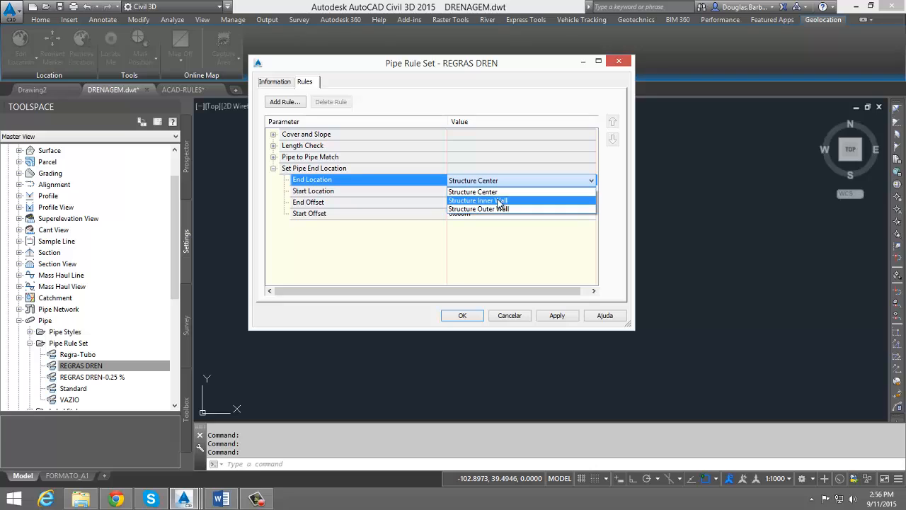
pyautogui.click(511, 229)
pyautogui.click(493, 207)
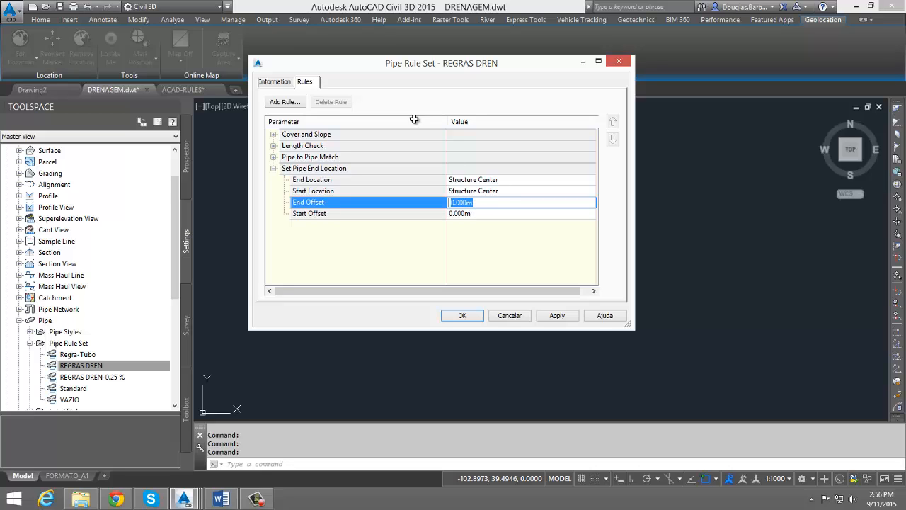
pyautogui.click(469, 213)
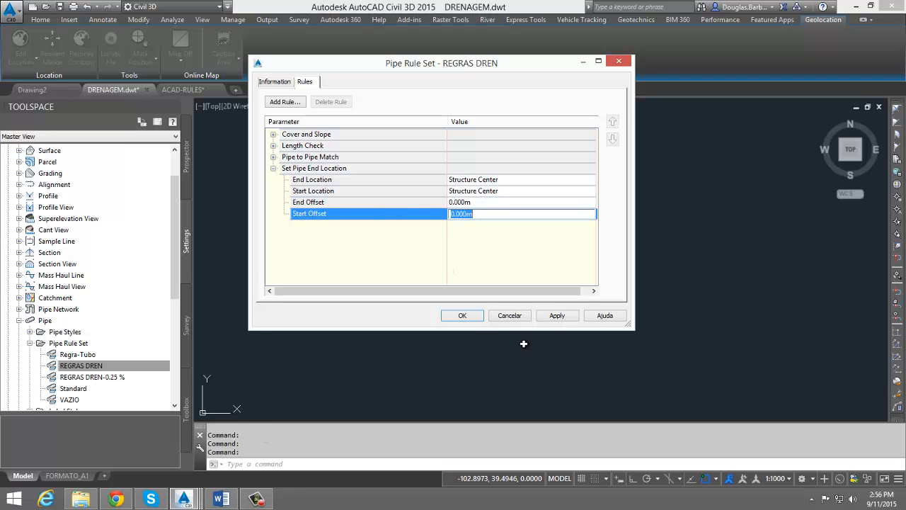
pyautogui.click(512, 322)
# Open the REGRAS DREN-0.25 % pipe rule set, review its Cover and Slope and Length Check limits, and close it unchanged
pyautogui.scroll(-3, 99, 297)
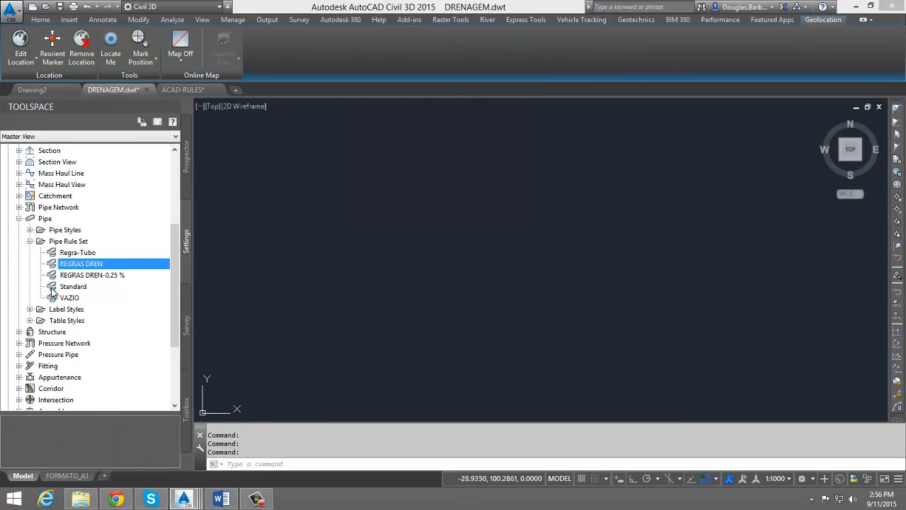
pyautogui.click(56, 331)
pyautogui.doubleClick(84, 275)
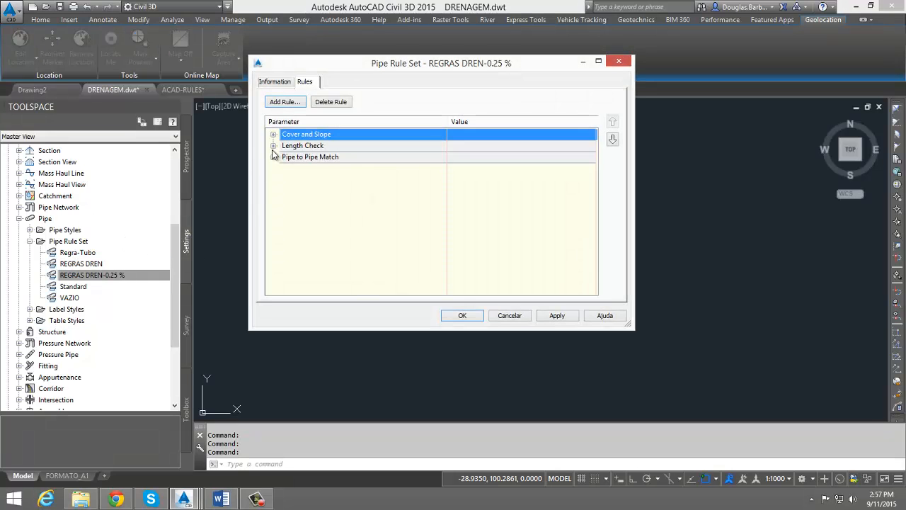
pyautogui.click(274, 145)
pyautogui.click(273, 135)
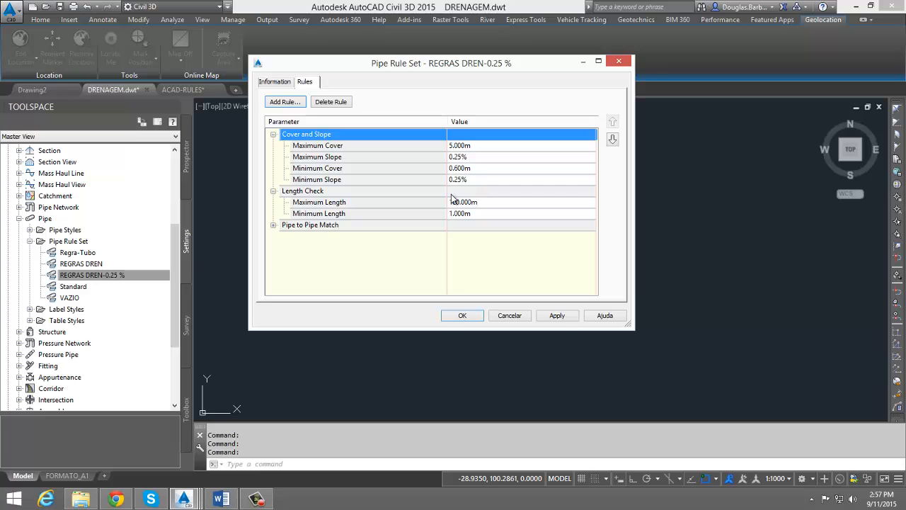
pyautogui.click(515, 315)
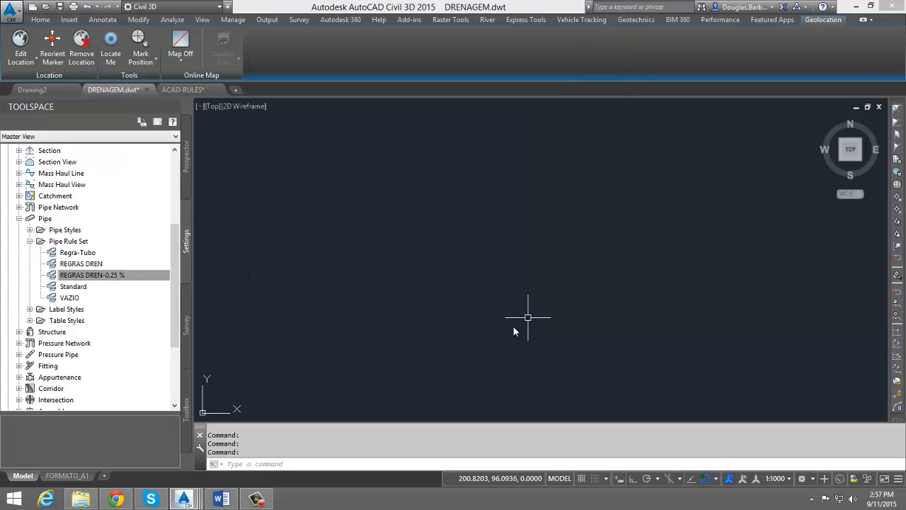
# Collapse the Pipe settings and list the available structure rule sets in the Structure settings
pyautogui.click(19, 218)
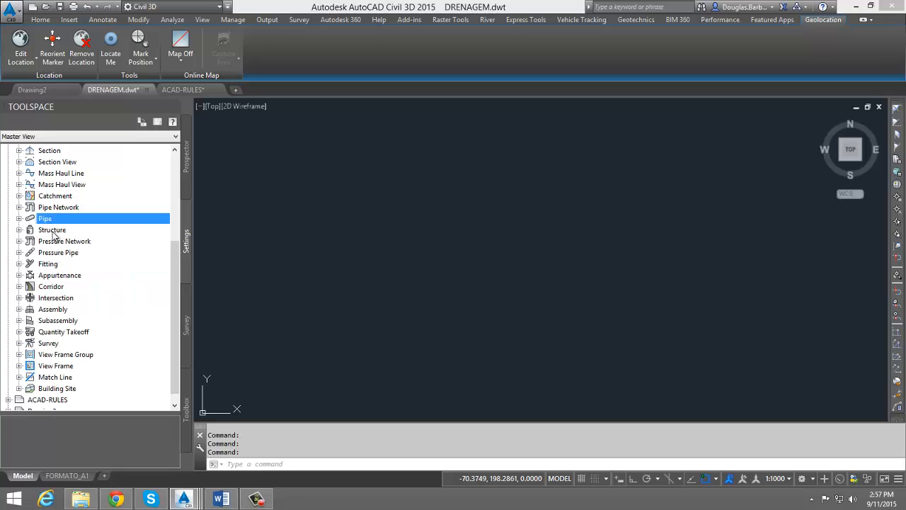
pyautogui.click(53, 232)
pyautogui.click(20, 231)
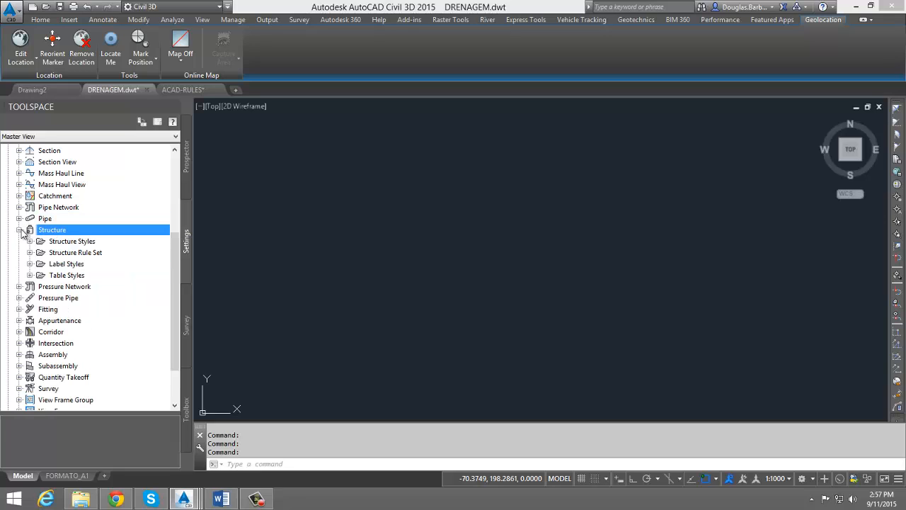
pyautogui.click(74, 252)
pyautogui.click(29, 252)
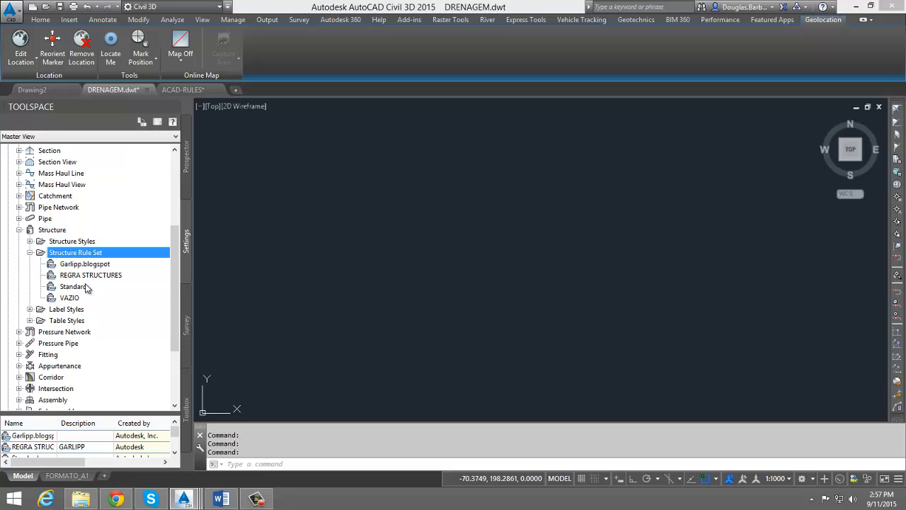
# Look through the structure rule sets, opening the Garlipp.blogspot rule set and closing it without changes
pyautogui.click(85, 276)
pyautogui.click(75, 299)
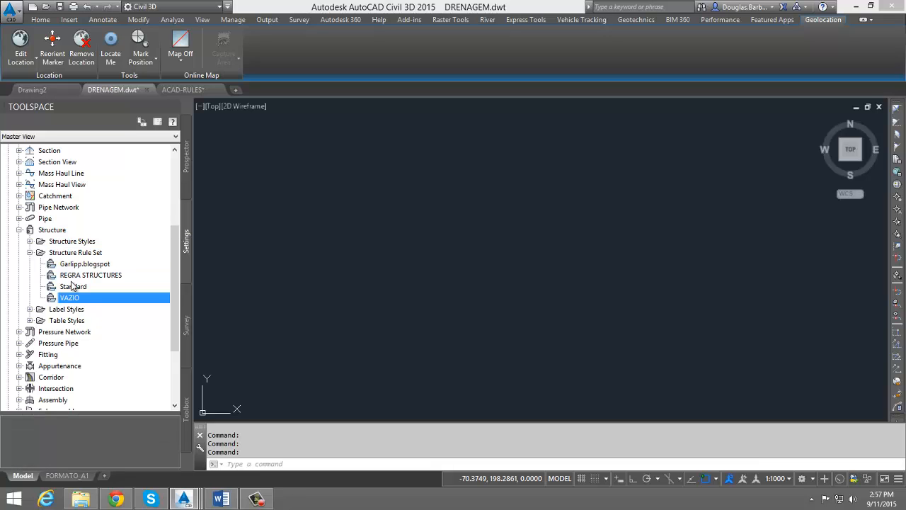
pyautogui.click(75, 265)
pyautogui.doubleClick(74, 266)
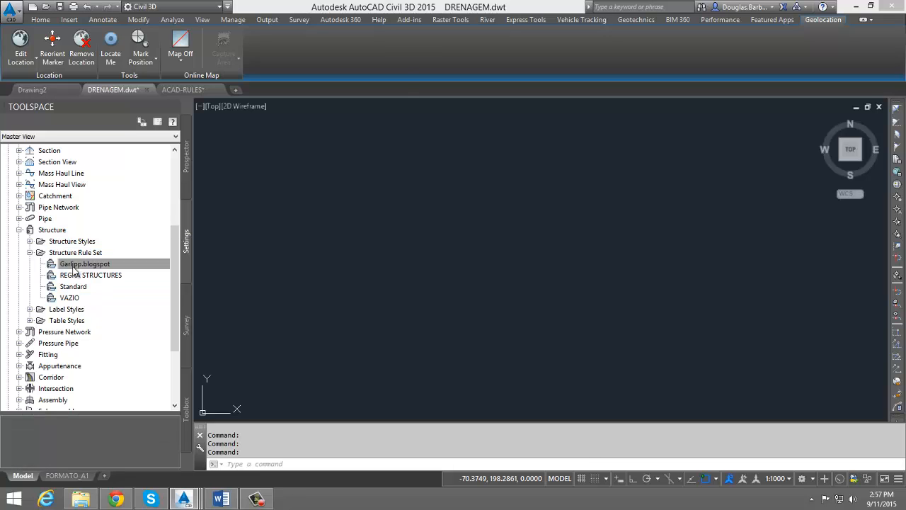
pyautogui.click(285, 310)
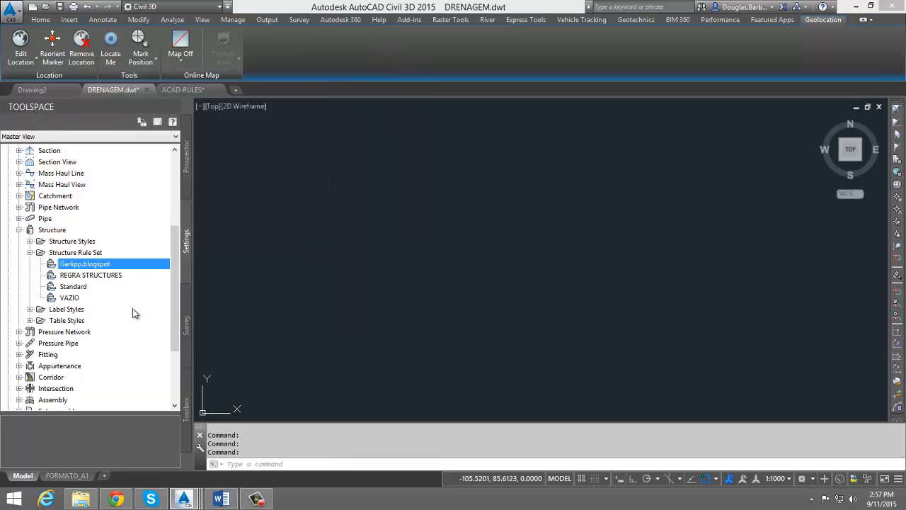
# Open the Standard and REGRA STRUCTURES structure rule sets, review the Set Sump Depth rule in REGRA STRUCTURES, and close both unchanged
pyautogui.doubleClick(78, 286)
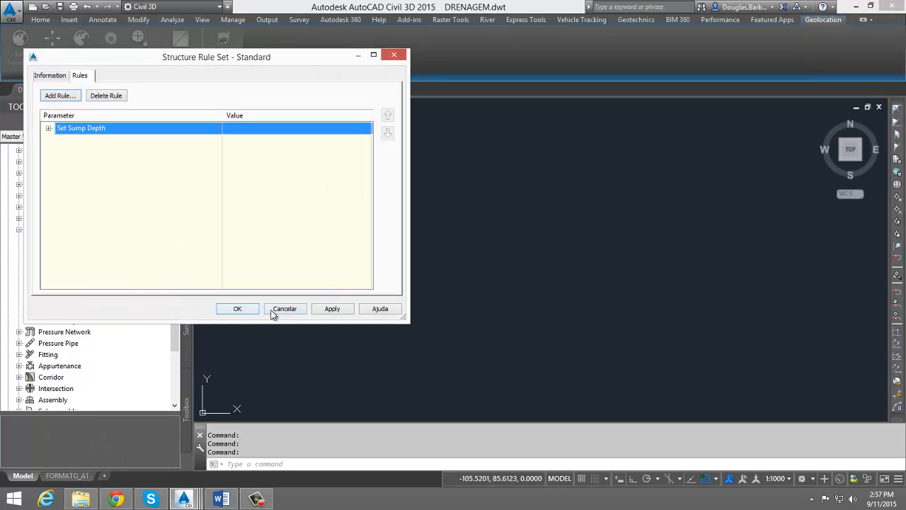
pyautogui.click(277, 315)
pyautogui.click(114, 276)
pyautogui.doubleClick(113, 278)
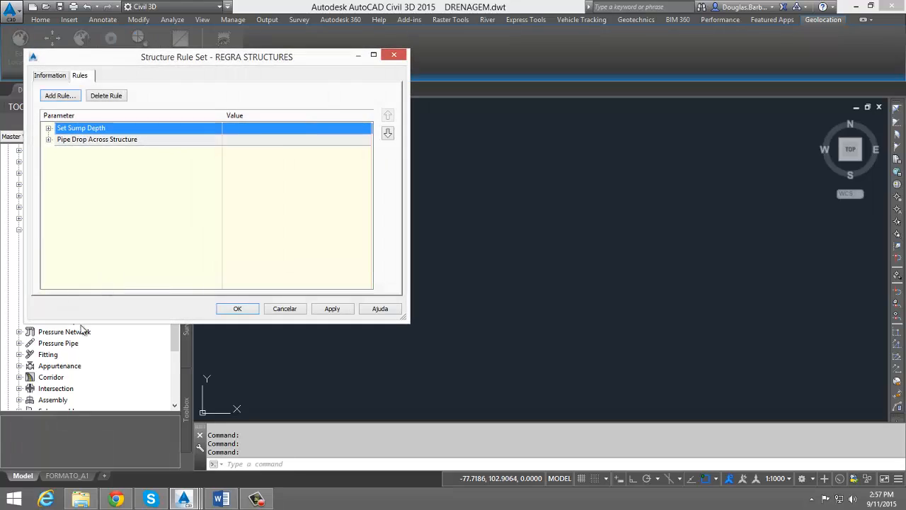
pyautogui.moveTo(196, 60); pyautogui.dragTo(452, 81)
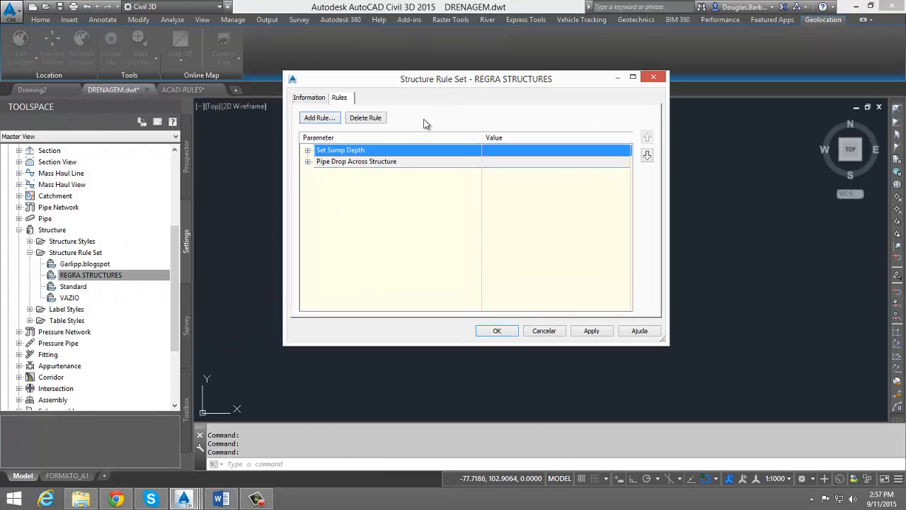
pyautogui.click(308, 150)
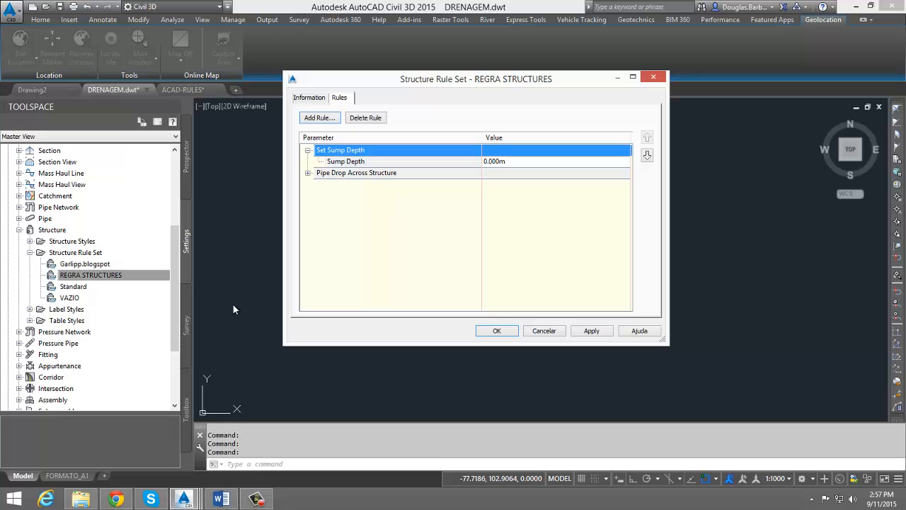
pyautogui.click(557, 333)
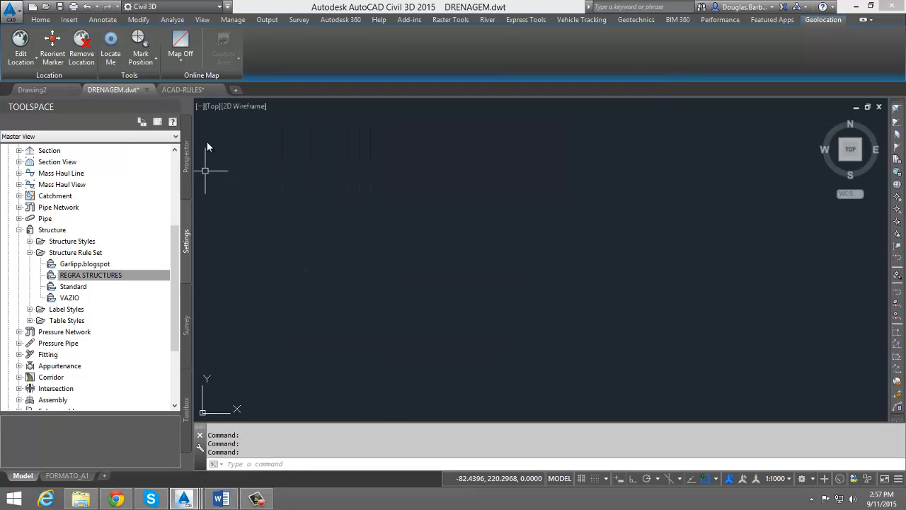
# Switch to the ACAD-RULES drawing and look over the Structures section with the pipe drop diagrams
pyautogui.click(189, 90)
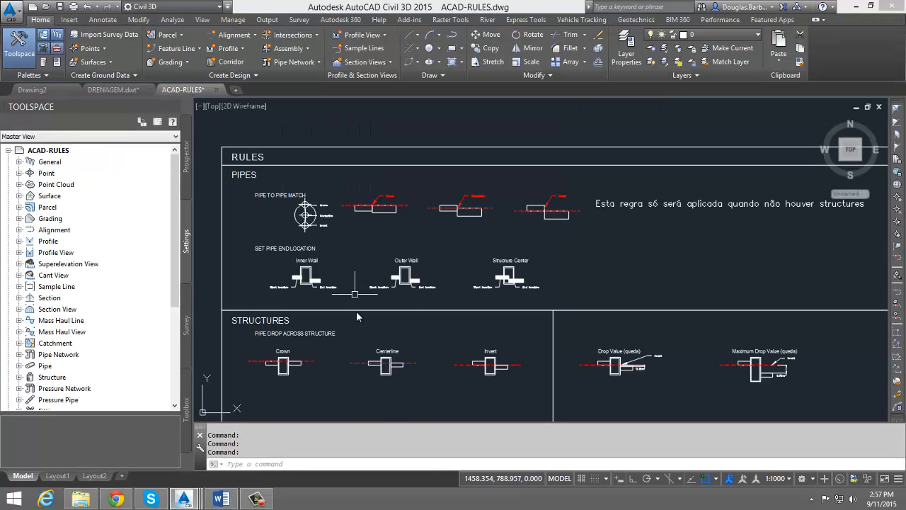
pyautogui.moveTo(356, 311); pyautogui.dragTo(343, 241, button='middle')
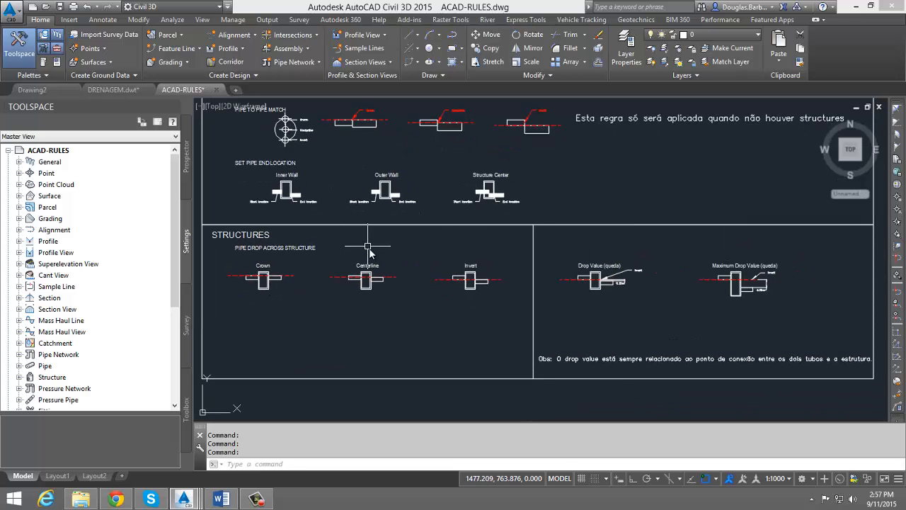
pyautogui.moveTo(365, 316); pyautogui.dragTo(365, 340, button='middle')
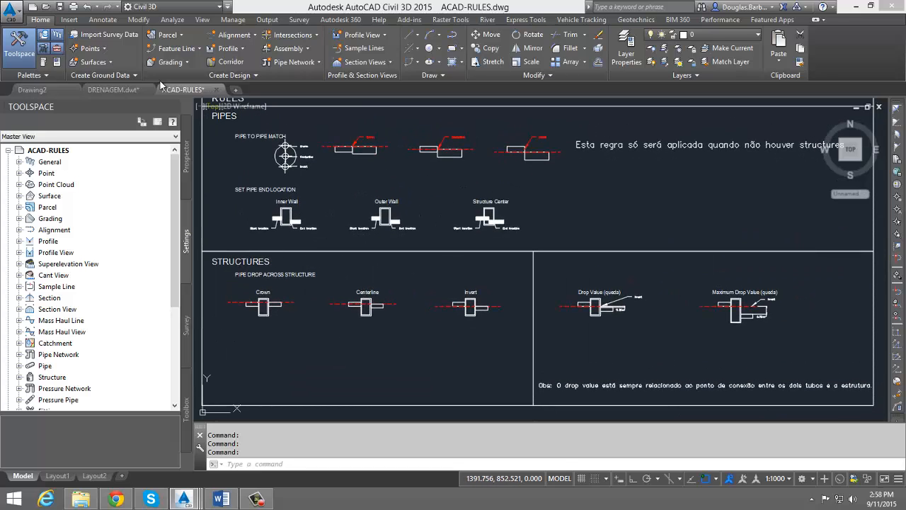
# Return to DRENAGEM.dwt, reopen the REGRA STRUCTURES rule set, review its Sump Depth and Pipe Drop Across Structure parameters, and close it unchanged
pyautogui.click(113, 89)
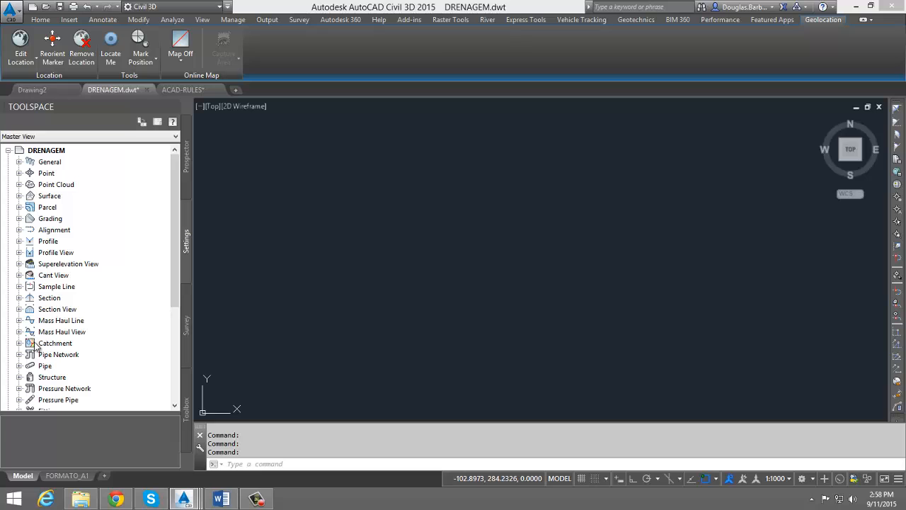
pyautogui.click(19, 376)
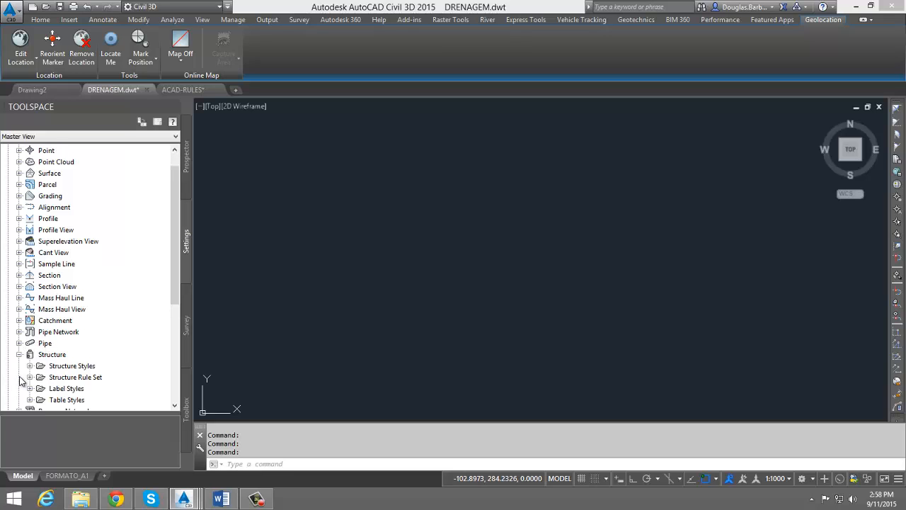
pyautogui.click(30, 376)
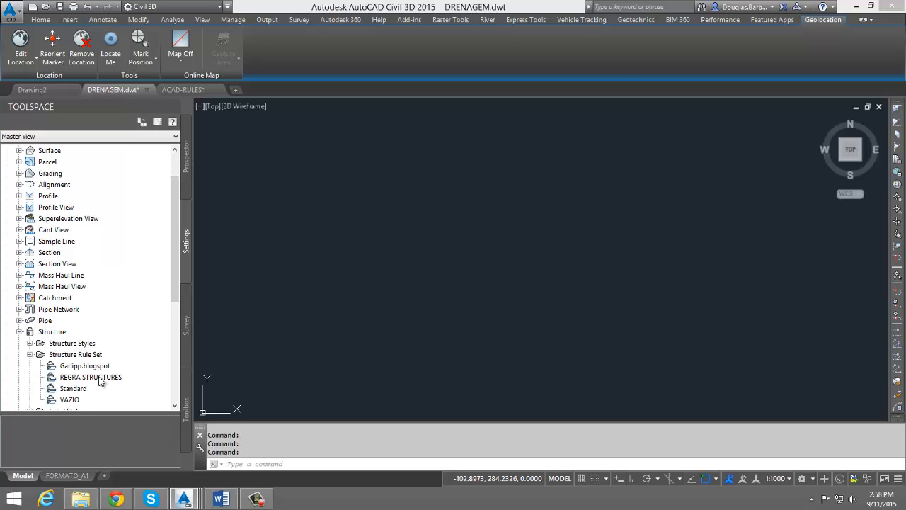
pyautogui.doubleClick(90, 377)
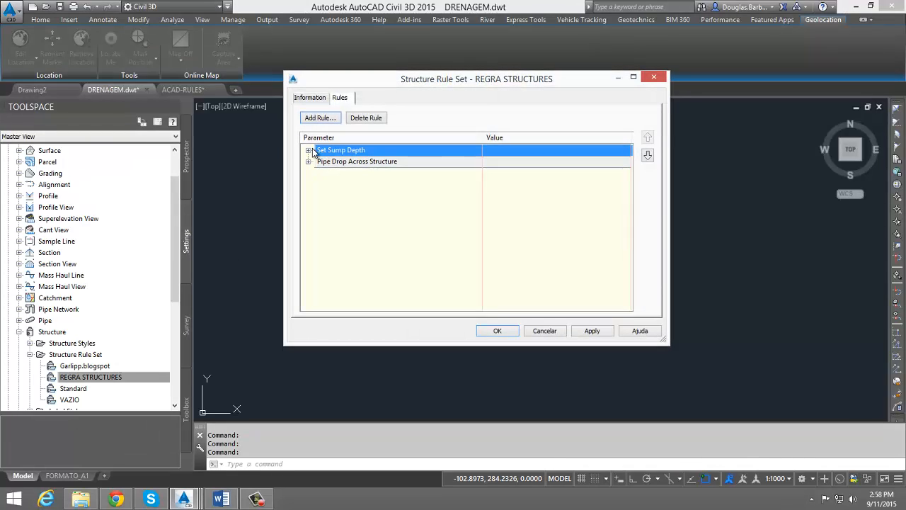
pyautogui.click(309, 150)
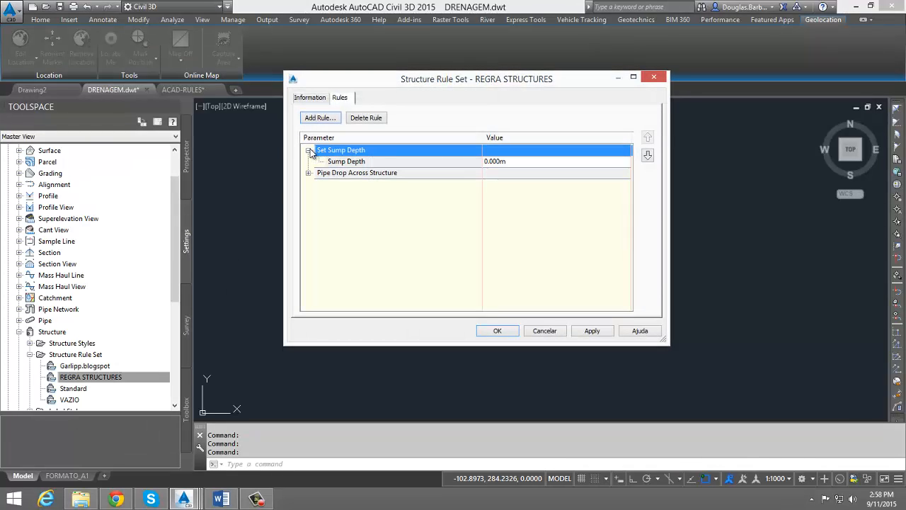
pyautogui.click(501, 162)
pyautogui.click(499, 162)
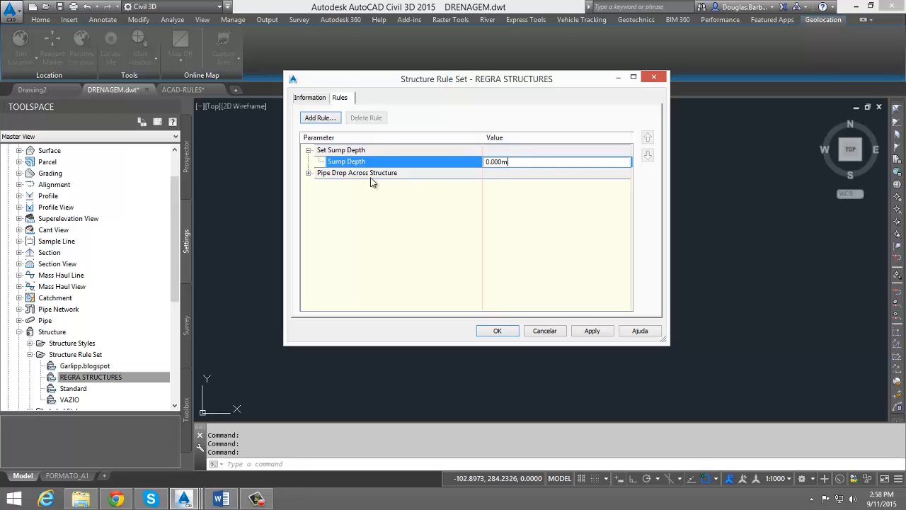
pyautogui.click(323, 173)
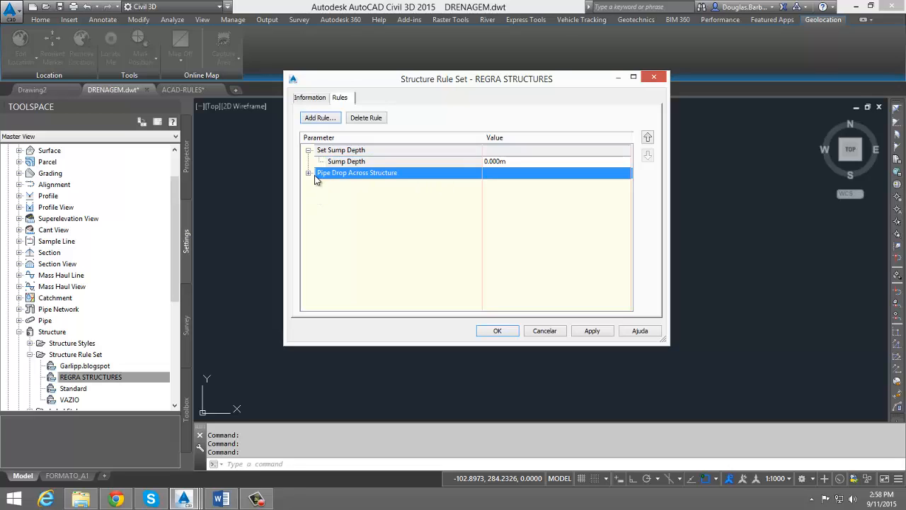
pyautogui.click(308, 172)
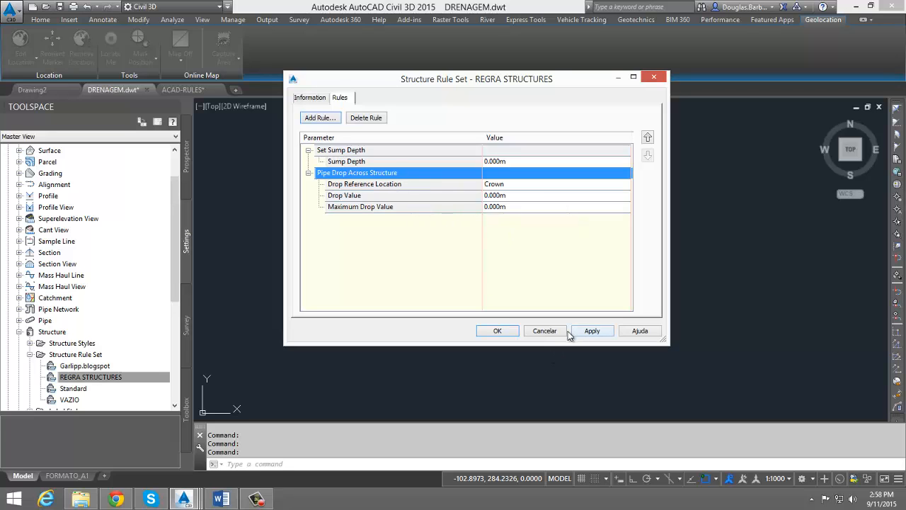
pyautogui.click(548, 334)
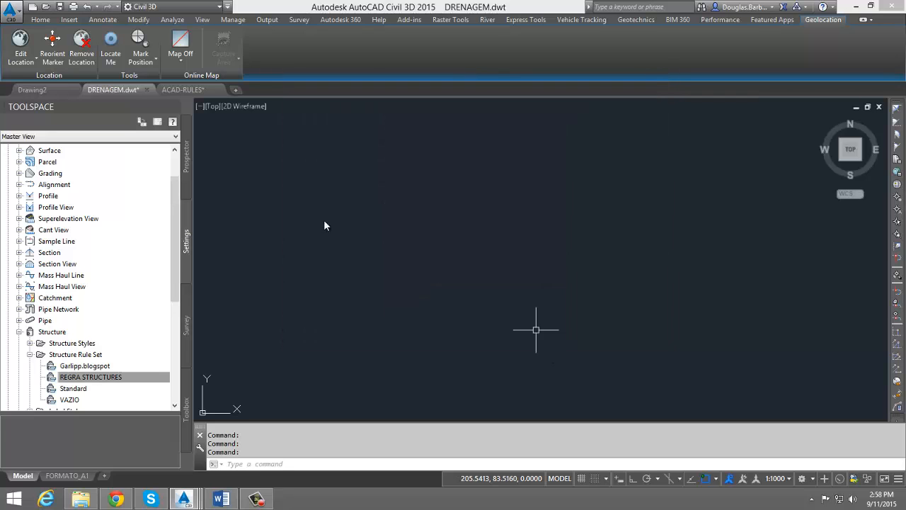
# In the ACAD-RULES drawing, examine the Crown diagram under Pipe Drop Across Structure
pyautogui.click(192, 90)
pyautogui.scroll(5, 255, 284)
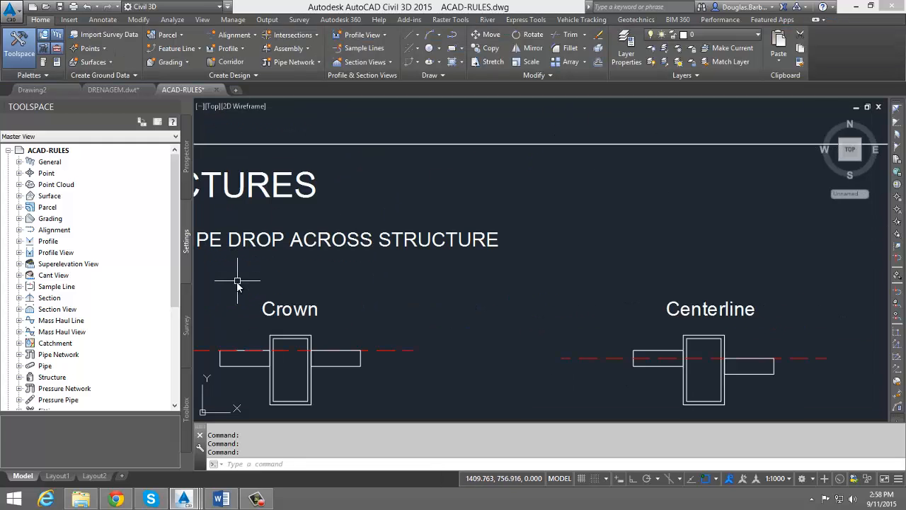
pyautogui.moveTo(255, 284); pyautogui.dragTo(389, 229, button='middle')
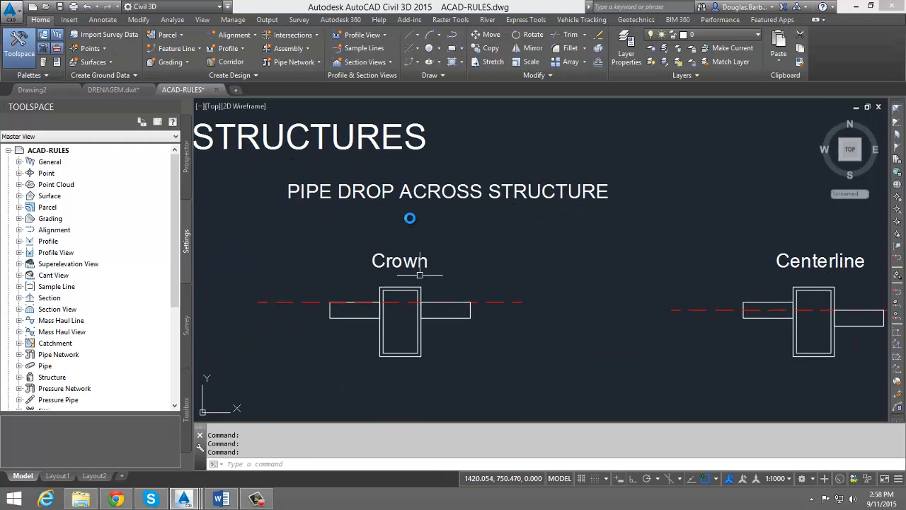
pyautogui.scroll(-4, 407, 213)
pyautogui.moveTo(424, 147); pyautogui.dragTo(401, 294, button='middle')
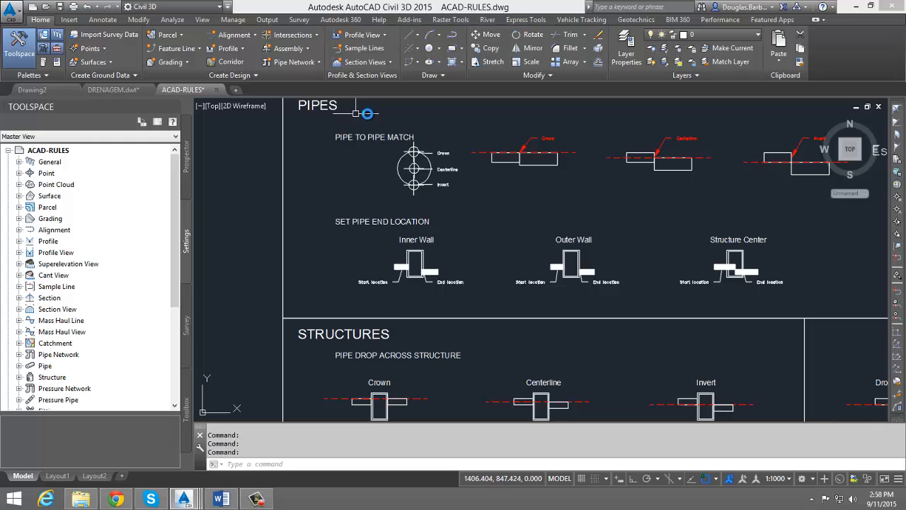
pyautogui.scroll(2, 365, 113)
pyautogui.scroll(-4, 583, 299)
pyautogui.scroll(4, 580, 289)
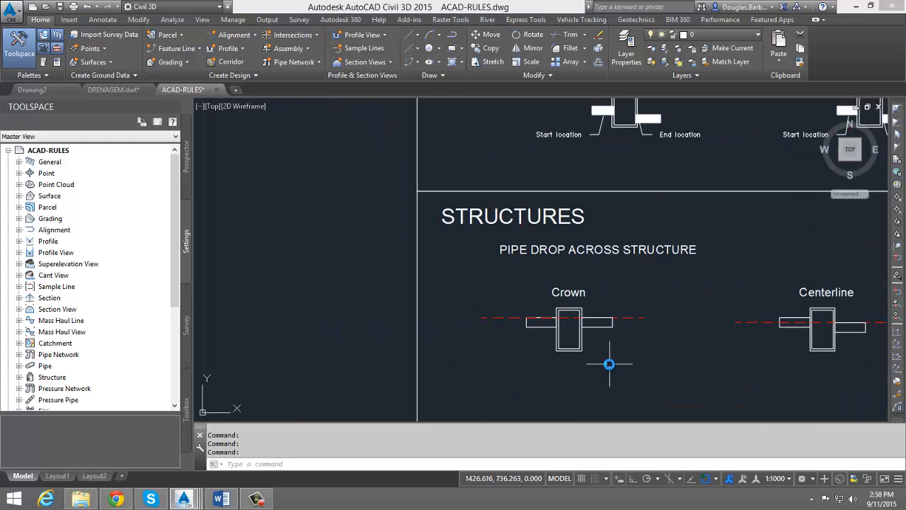
pyautogui.moveTo(609, 364); pyautogui.dragTo(493, 320, button='middle')
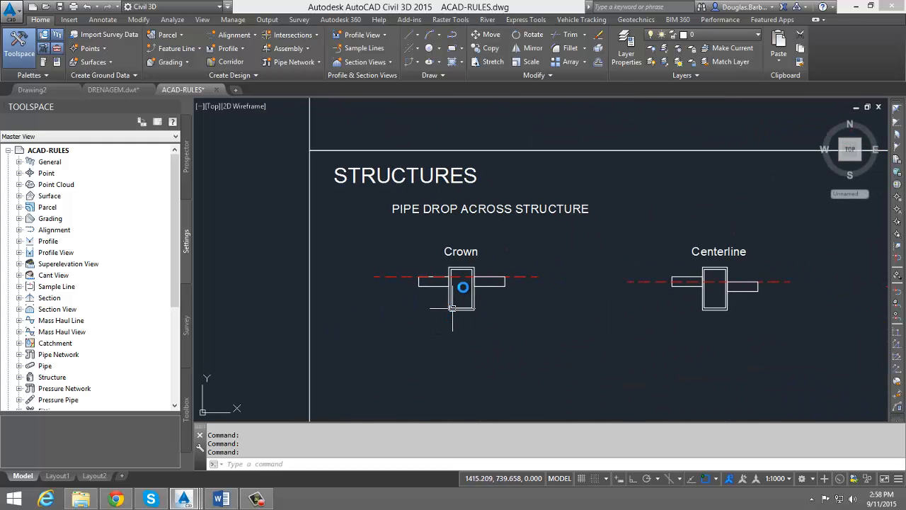
pyautogui.scroll(2, 404, 298)
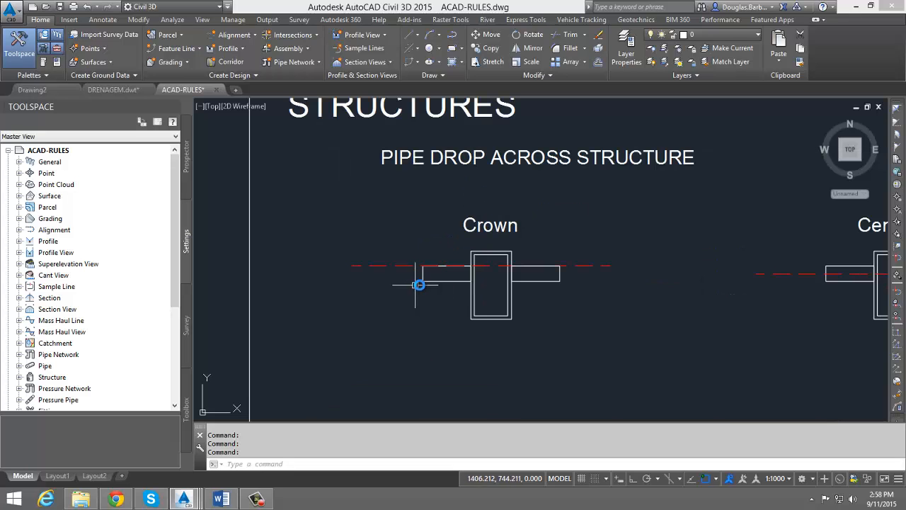
pyautogui.scroll(2, 467, 267)
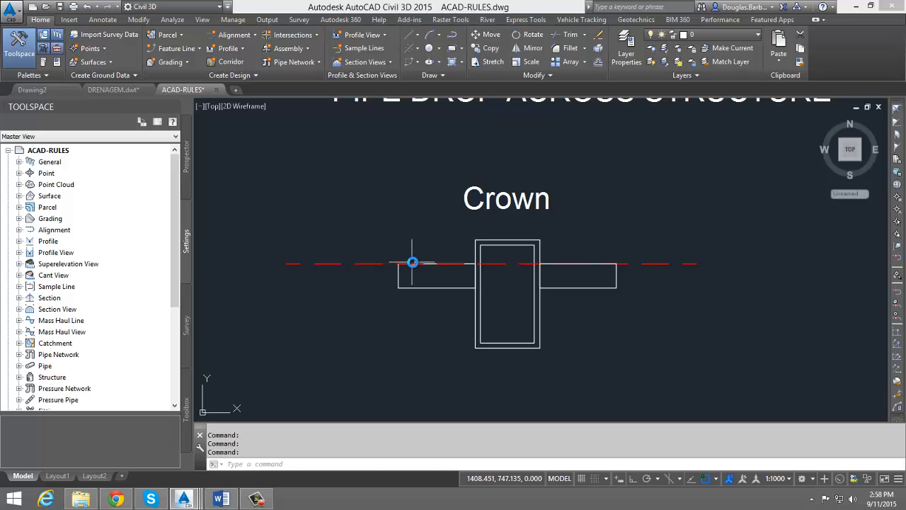
pyautogui.scroll(-4, 513, 299)
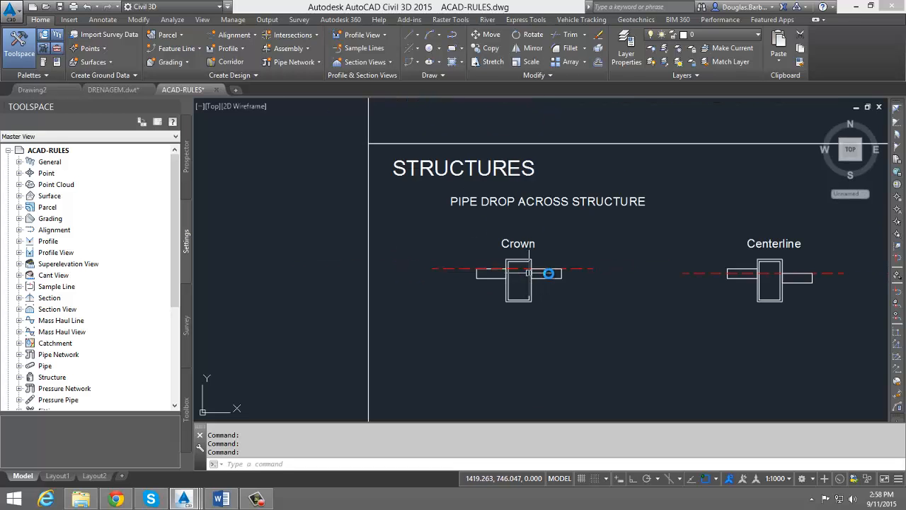
# Examine how the pipes align in the Centerline and Invert diagrams under Pipe Drop Across Structure
pyautogui.moveTo(679, 292); pyautogui.dragTo(467, 318, button='middle')
pyautogui.scroll(2, 517, 291)
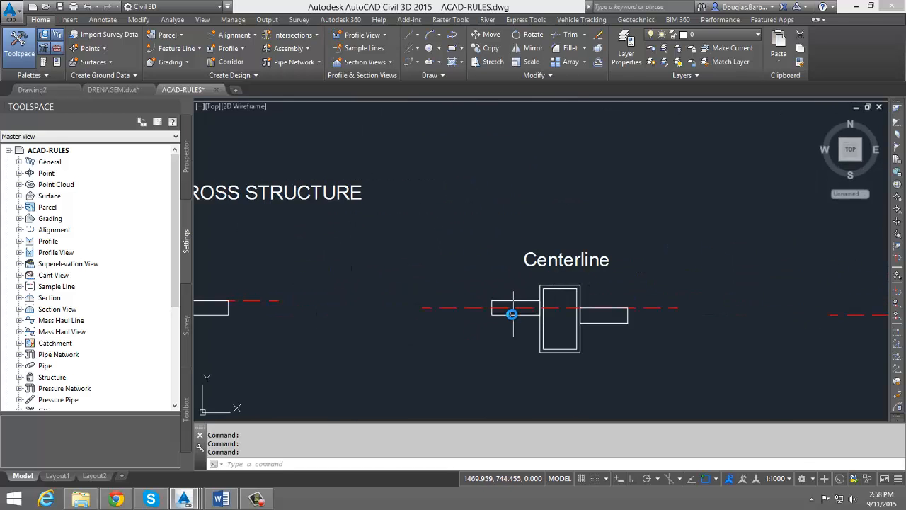
pyautogui.scroll(1, 507, 311)
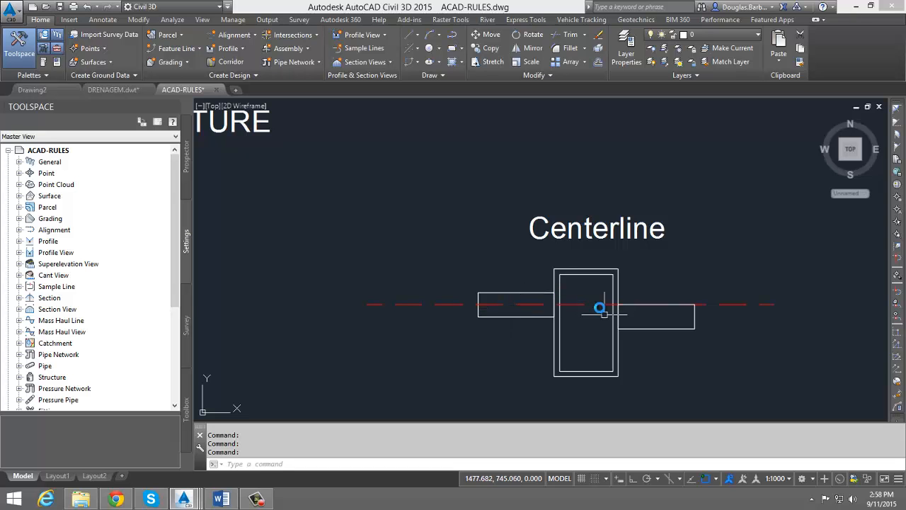
pyautogui.scroll(-2, 601, 290)
pyautogui.moveTo(885, 255); pyautogui.dragTo(535, 255, button='middle')
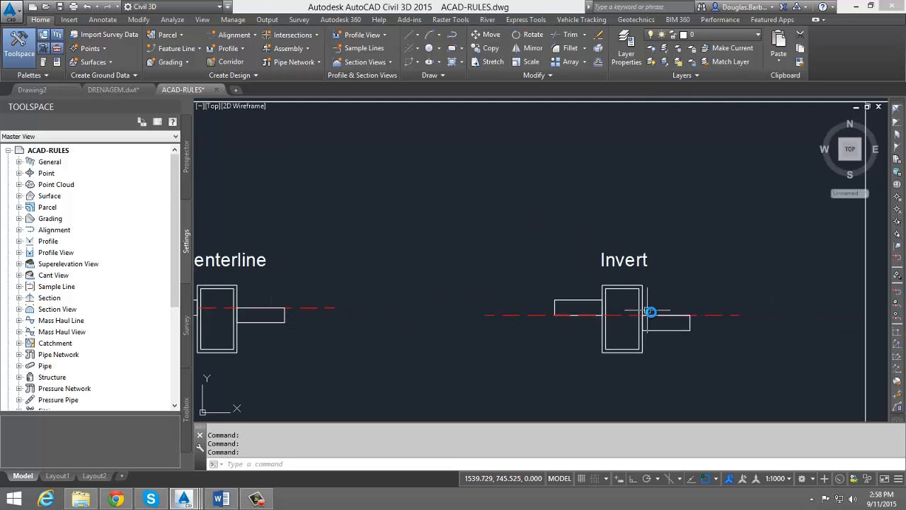
# Examine the Drop Value (queda) diagram, comparing the incoming pipe's invert with the outgoing pipe across the structure
pyautogui.scroll(-2, 643, 314)
pyautogui.scroll(-2, 643, 314)
pyautogui.moveTo(740, 309); pyautogui.dragTo(483, 289, button='middle')
pyautogui.scroll(2, 574, 300)
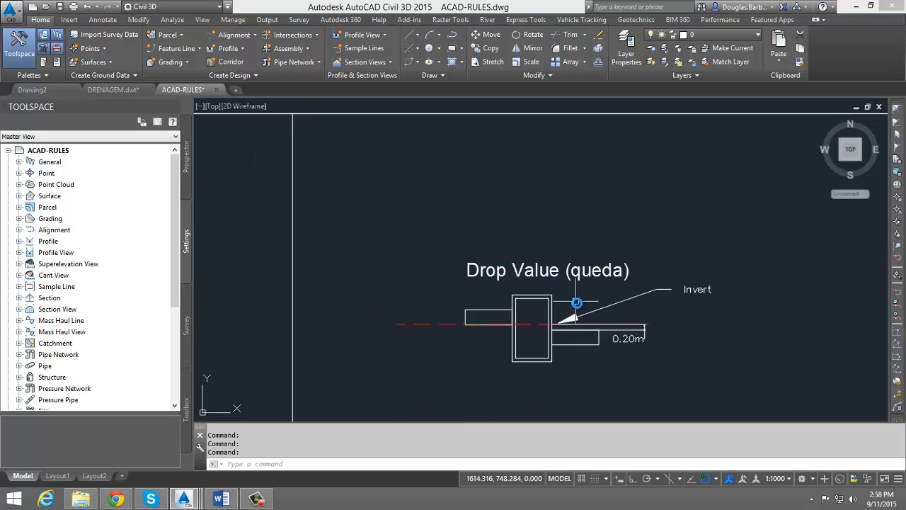
pyautogui.scroll(2, 584, 330)
pyautogui.moveTo(590, 359); pyautogui.dragTo(516, 299, button='middle')
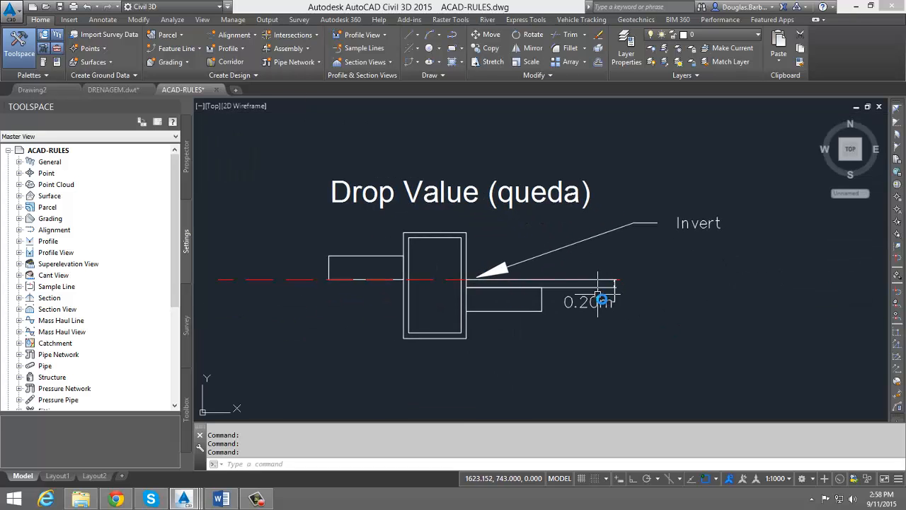
pyautogui.scroll(-2, 632, 299)
pyautogui.moveTo(676, 309); pyautogui.dragTo(571, 323, button='middle')
pyautogui.scroll(2, 428, 308)
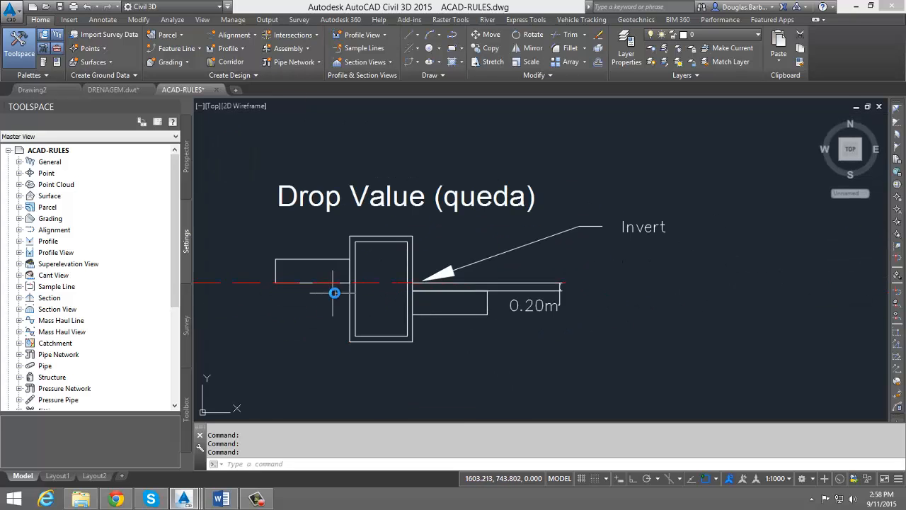
pyautogui.moveTo(334, 292); pyautogui.dragTo(450, 293, button='middle')
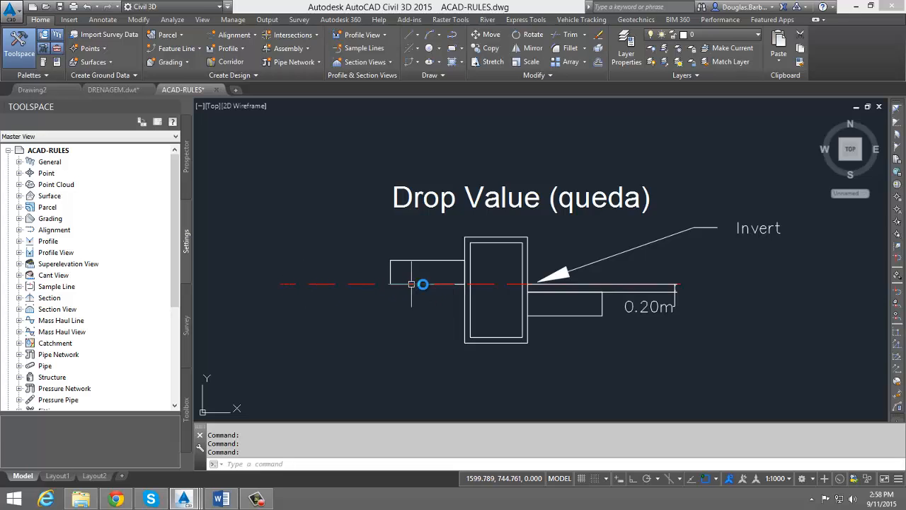
pyautogui.scroll(2, 546, 289)
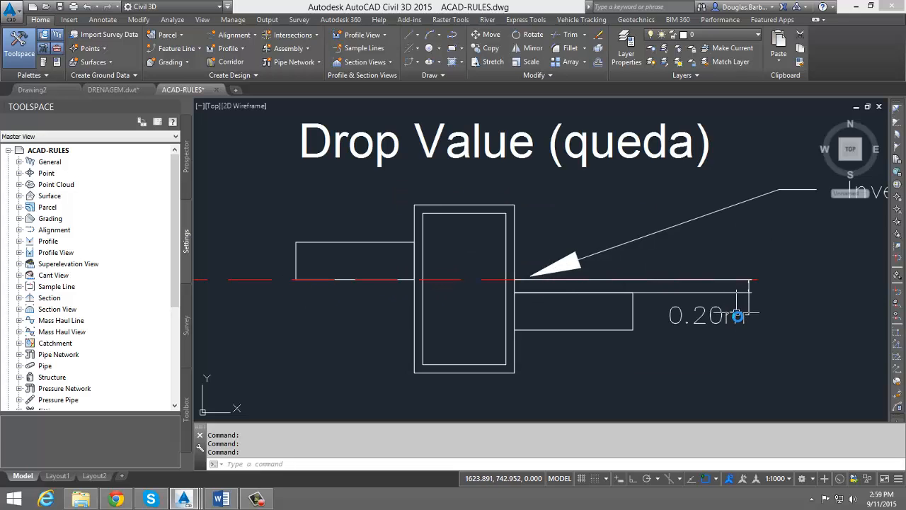
pyautogui.scroll(-4, 629, 275)
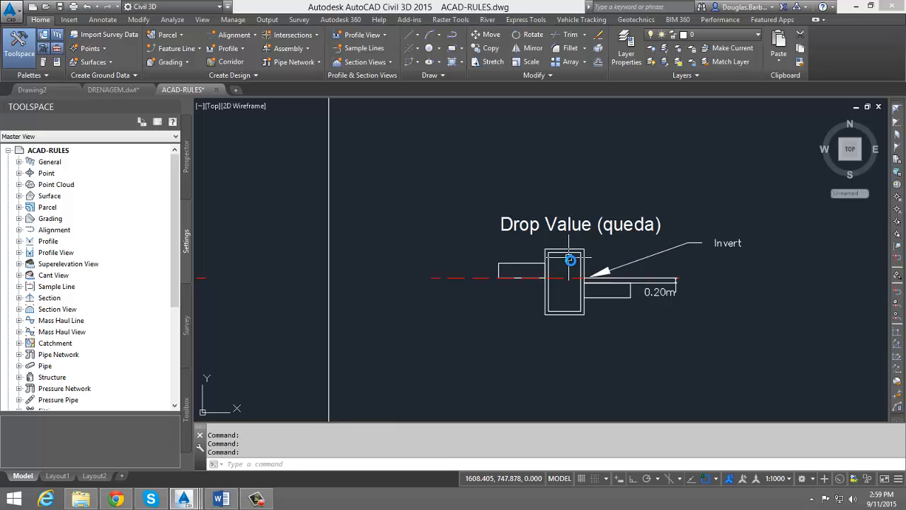
# Show the Maximum Drop Value (queda) diagram beside the Drop Value diagram
pyautogui.moveTo(594, 316); pyautogui.dragTo(605, 340, button='middle')
pyautogui.moveTo(549, 312); pyautogui.dragTo(201, 291, button='middle')
pyautogui.moveTo(545, 264); pyautogui.dragTo(367, 267, button='middle')
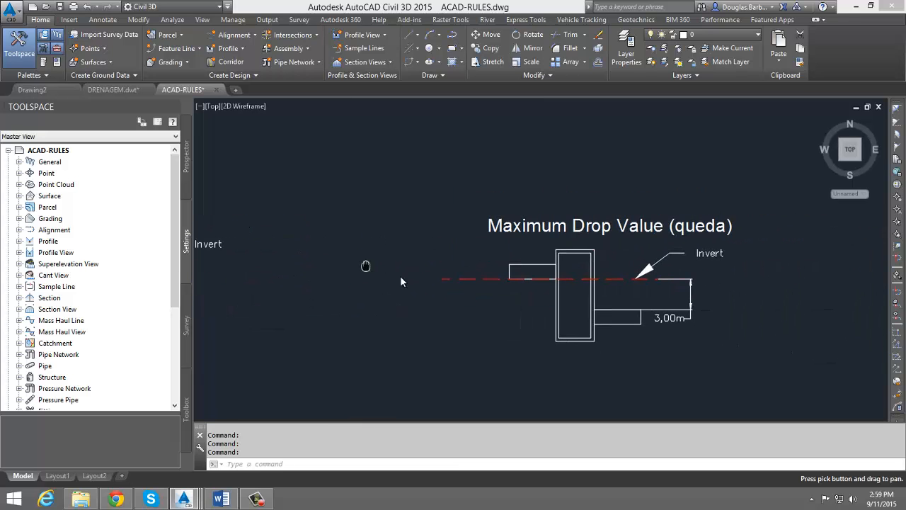
# Examine the 3,00m drop dimension in the Maximum Drop Value (queda) diagram up close
pyautogui.scroll(1, 690, 279)
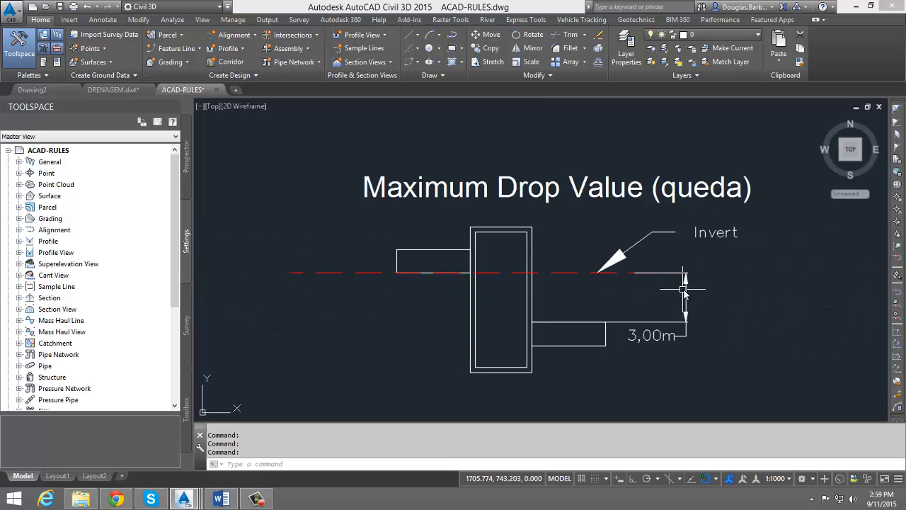
pyautogui.scroll(1, 680, 308)
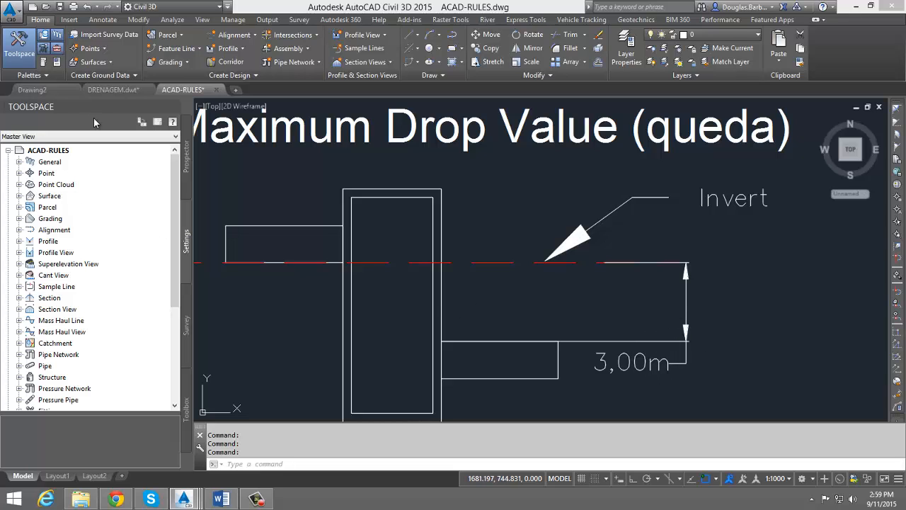
# In the DRENAGEM template, review the Pipe Drop Across Structure parameters of the REGRA STRUCTURES structure rule set, leaving them unmodified
pyautogui.click(113, 89)
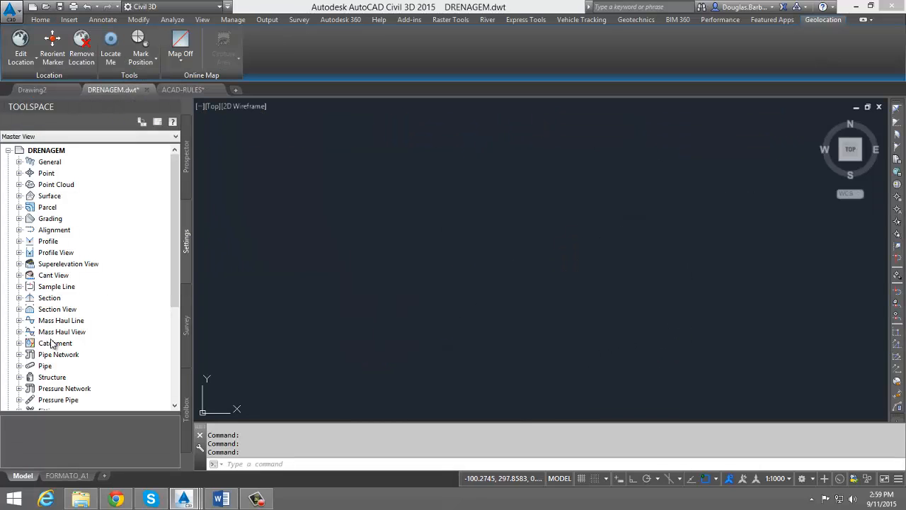
pyautogui.click(20, 377)
pyautogui.click(30, 377)
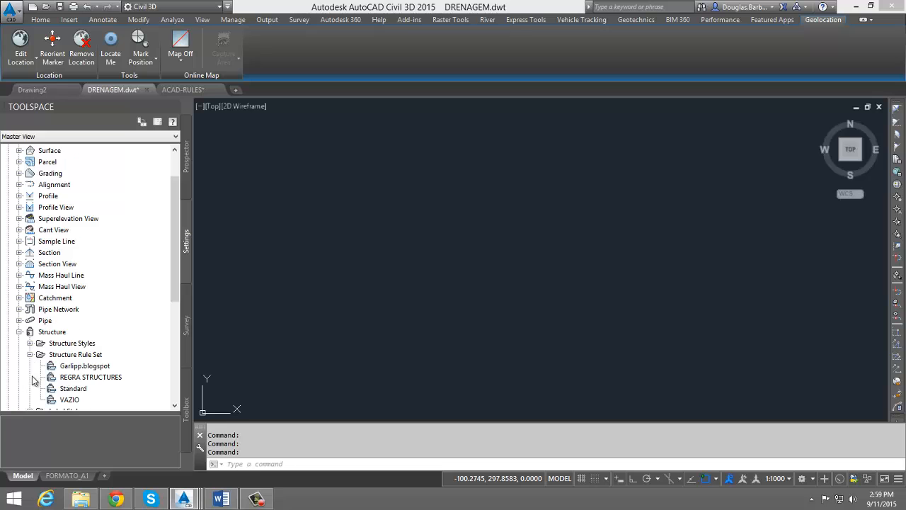
pyautogui.doubleClick(70, 379)
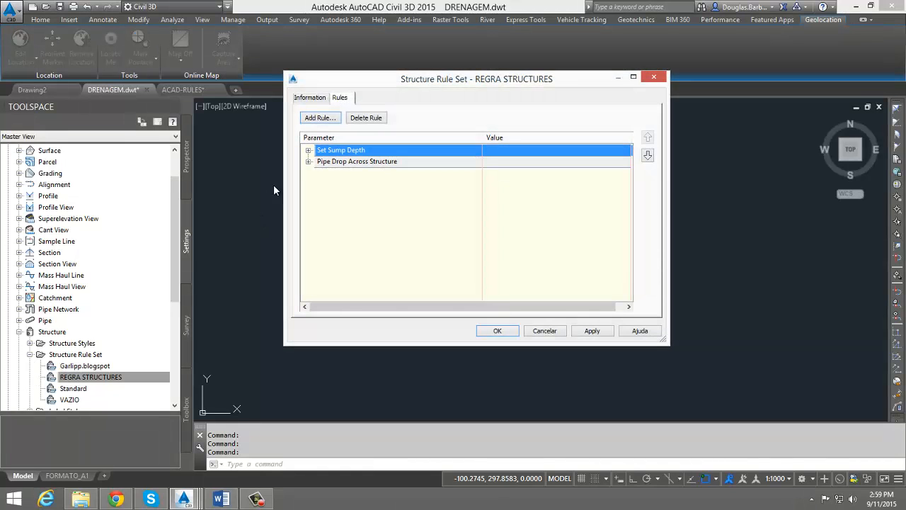
pyautogui.click(309, 162)
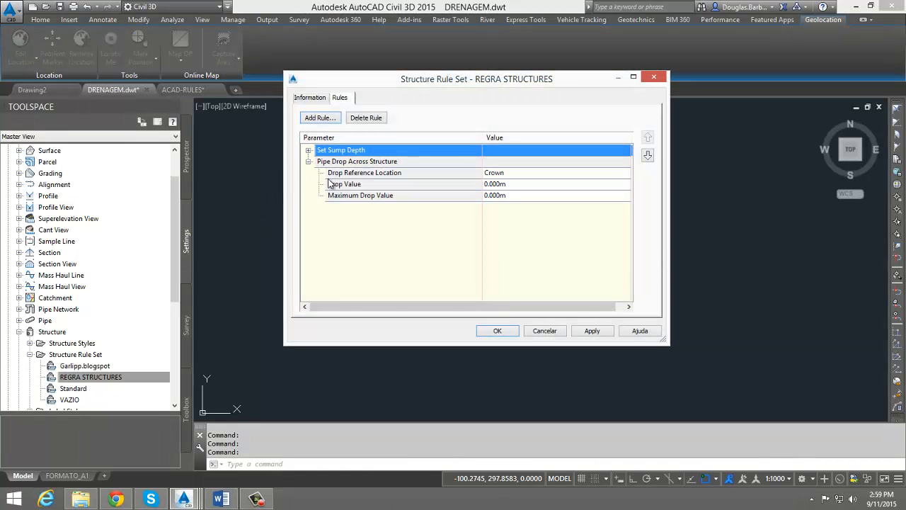
pyautogui.click(516, 173)
pyautogui.click(523, 185)
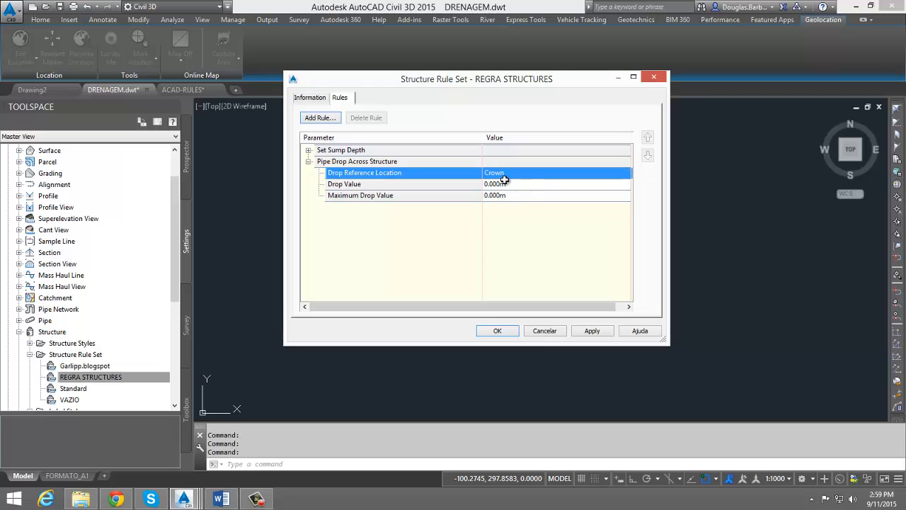
pyautogui.click(546, 330)
# Collapse the Structure Rule Set folder and open the GALERIA PLUVIAL pipe network parts list
pyautogui.moveTo(177, 283); pyautogui.dragTo(182, 347)
pyautogui.scroll(3, 174, 324)
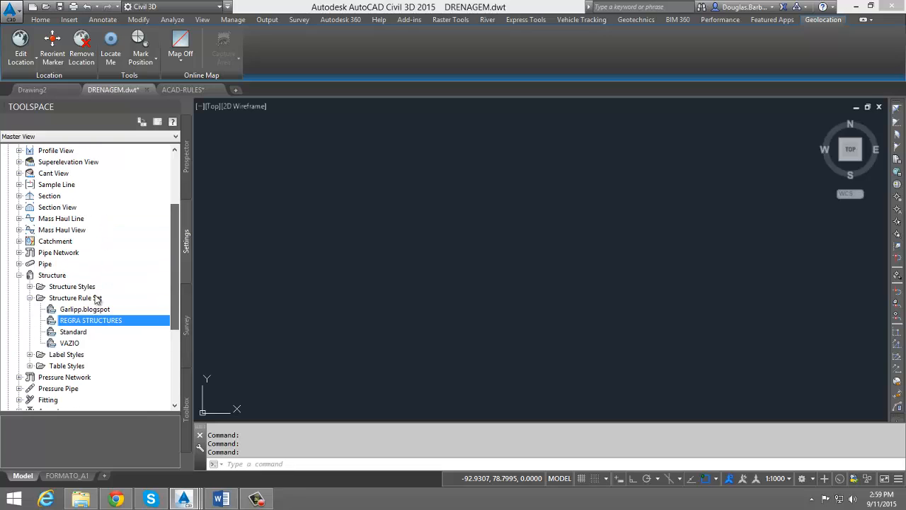
pyautogui.click(30, 298)
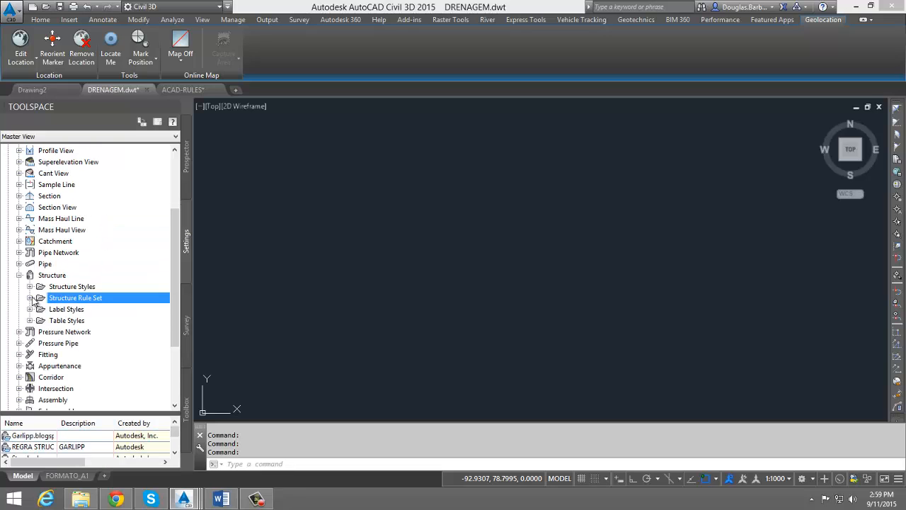
pyautogui.click(20, 253)
pyautogui.click(20, 252)
pyautogui.click(21, 252)
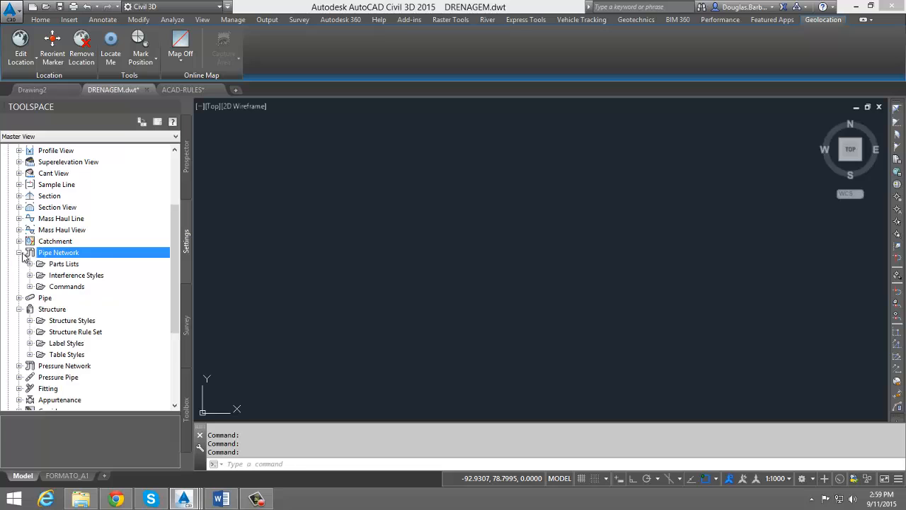
pyautogui.click(40, 264)
pyautogui.click(29, 264)
pyautogui.doubleClick(92, 276)
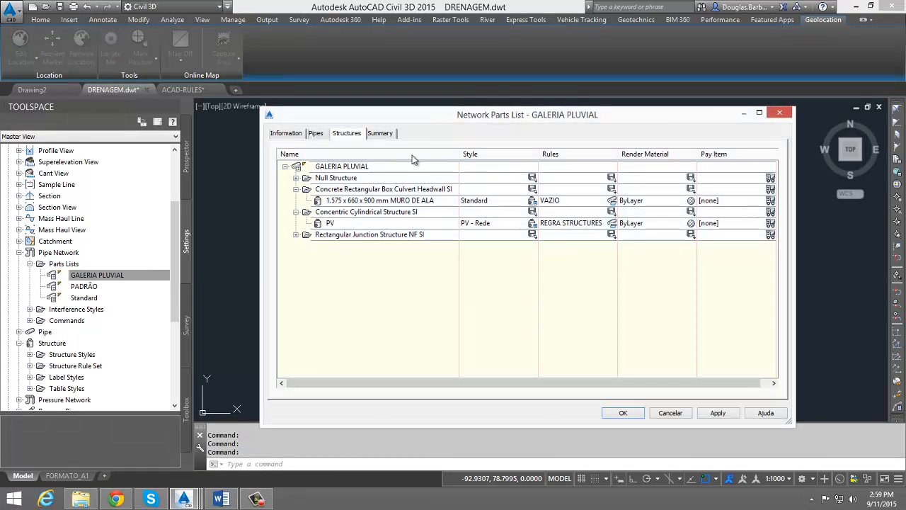
# Review the rules assigned to the Concrete Pipe SI sizes and the structures in the parts list, then close it without saving
pyautogui.click(321, 136)
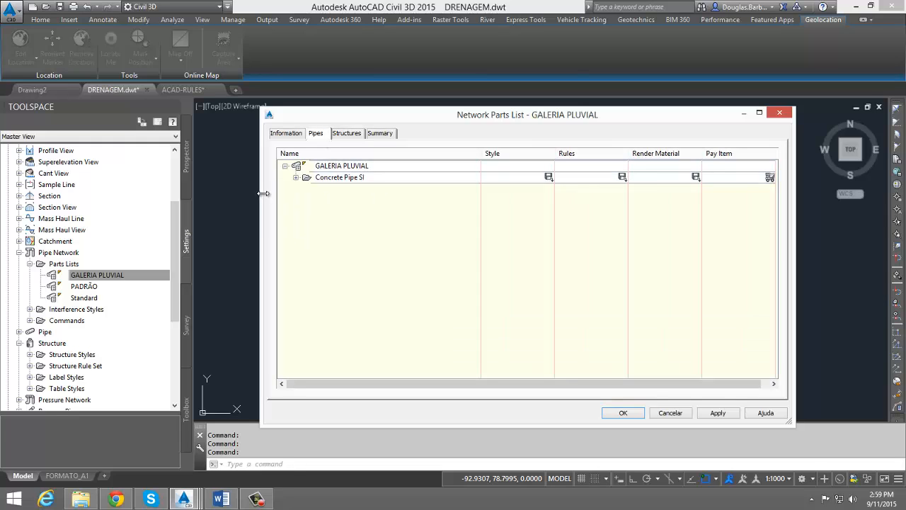
pyautogui.click(295, 177)
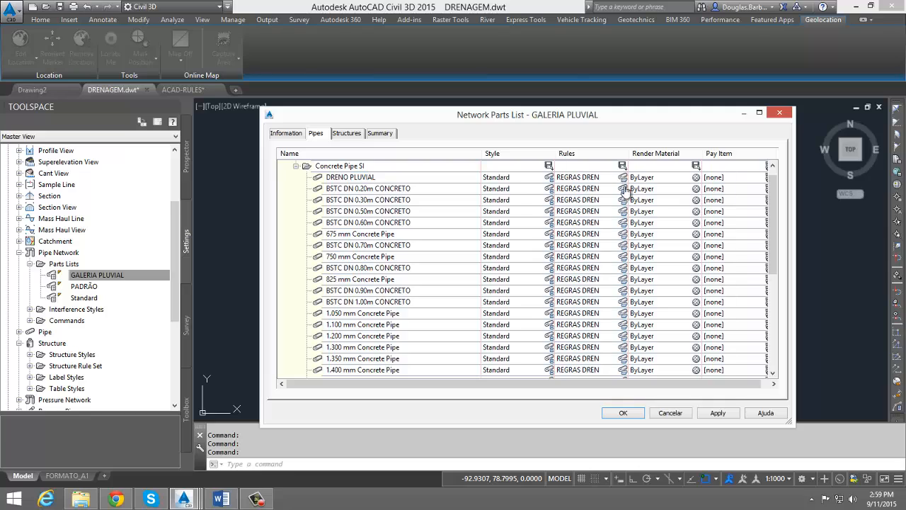
pyautogui.click(348, 133)
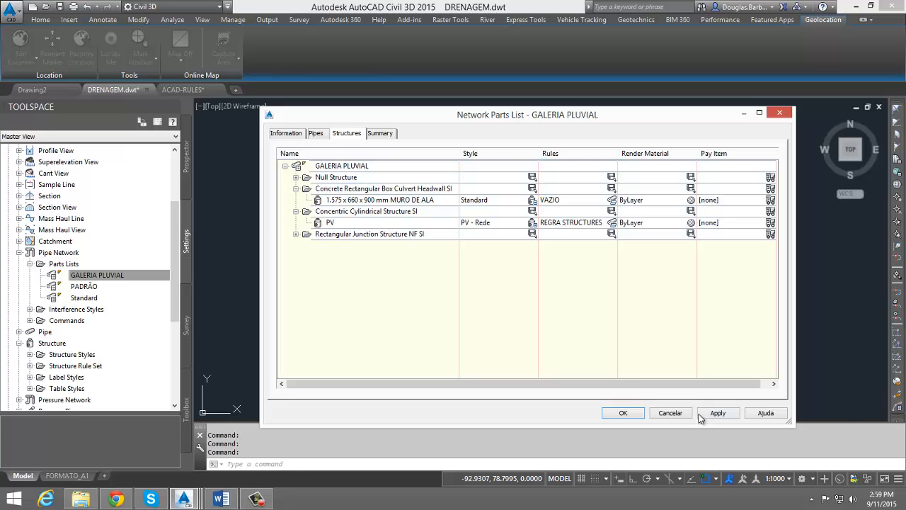
pyautogui.click(669, 413)
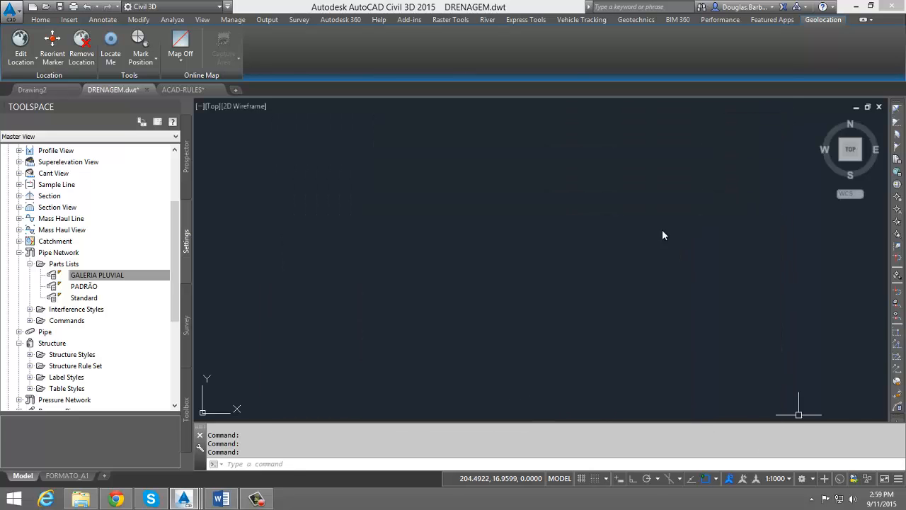
# Collapse the Pipe Network and Structure collections in the template's settings tree
pyautogui.click(19, 252)
pyautogui.click(19, 275)
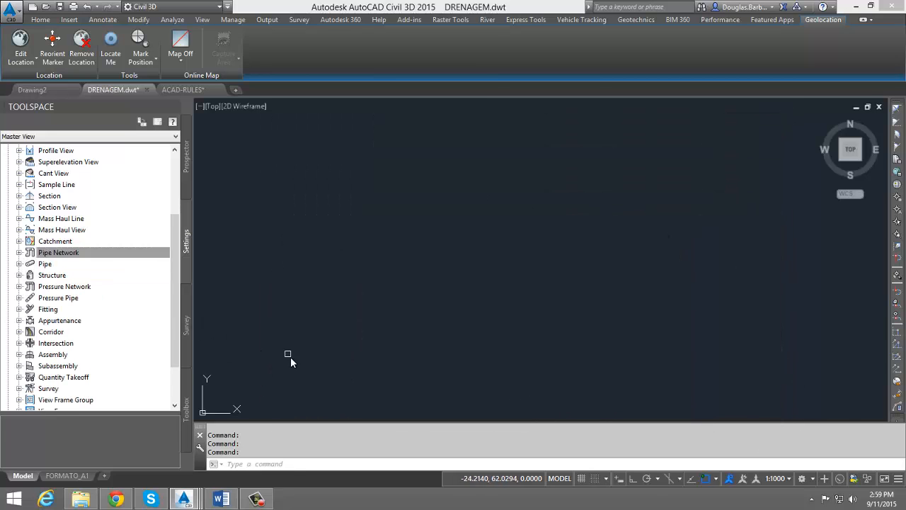
pyautogui.moveTo(258, 500)
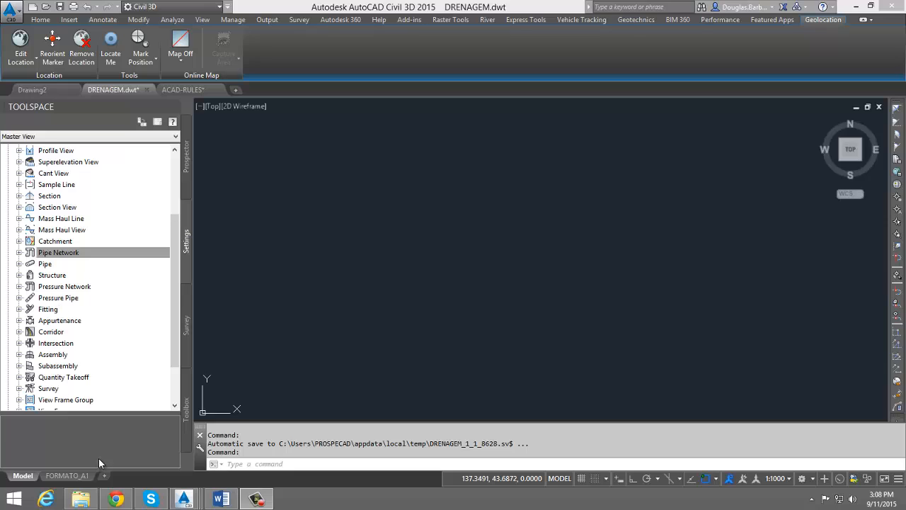
# Browse the Pipe label styles, checking the contents of the Crossing Section folder
pyautogui.click(19, 263)
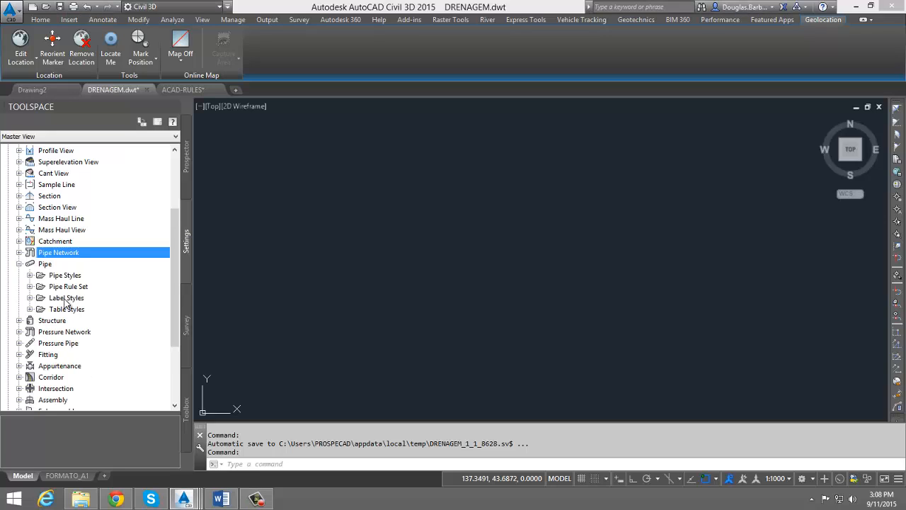
pyautogui.click(64, 301)
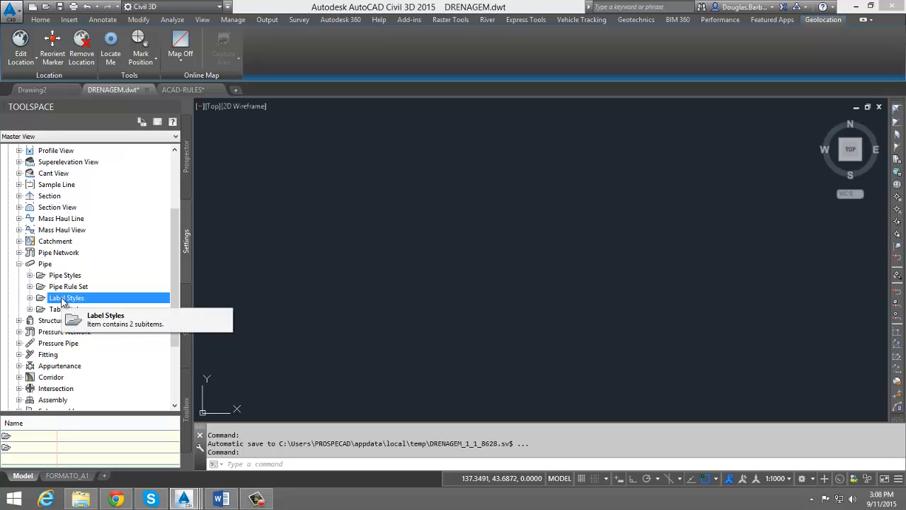
pyautogui.click(30, 298)
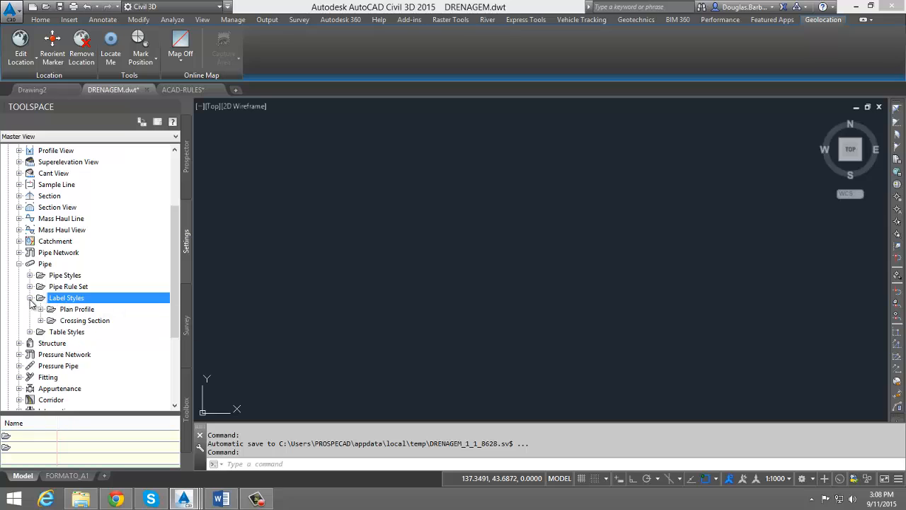
pyautogui.click(85, 310)
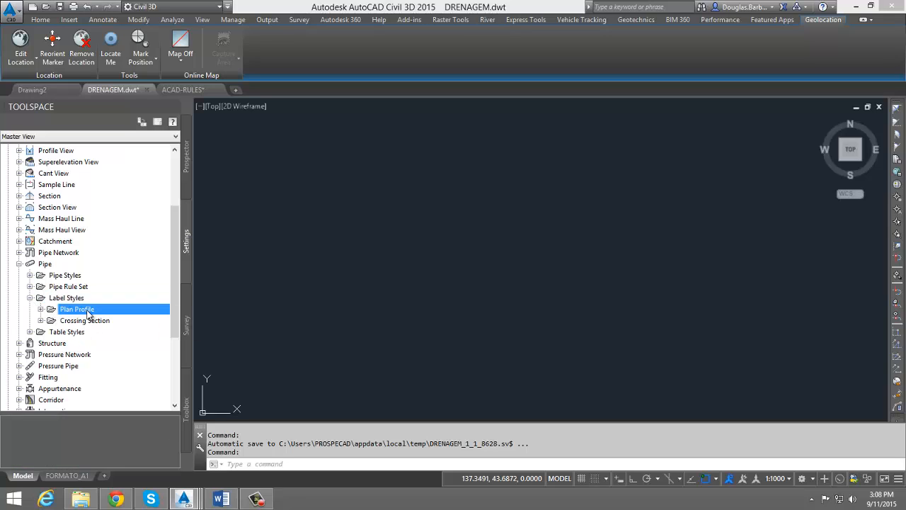
pyautogui.click(65, 320)
pyautogui.click(41, 320)
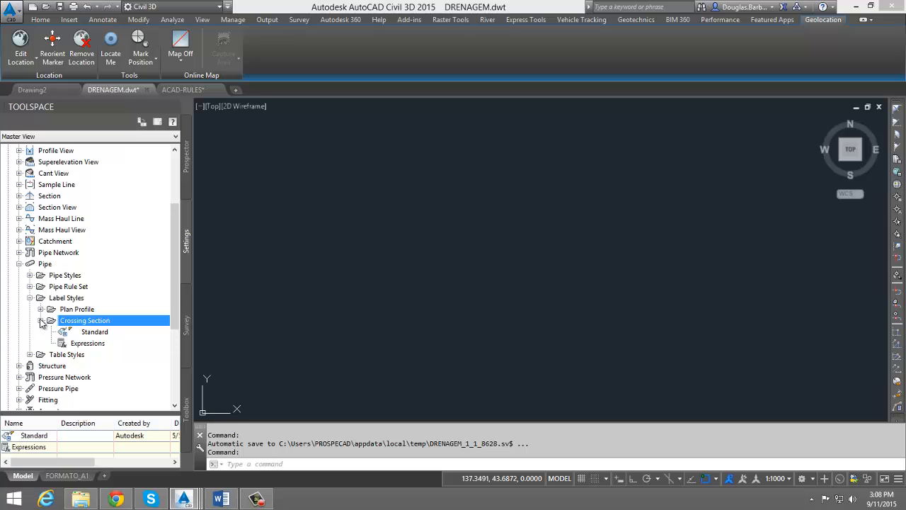
pyautogui.click(41, 320)
pyautogui.press('Up')
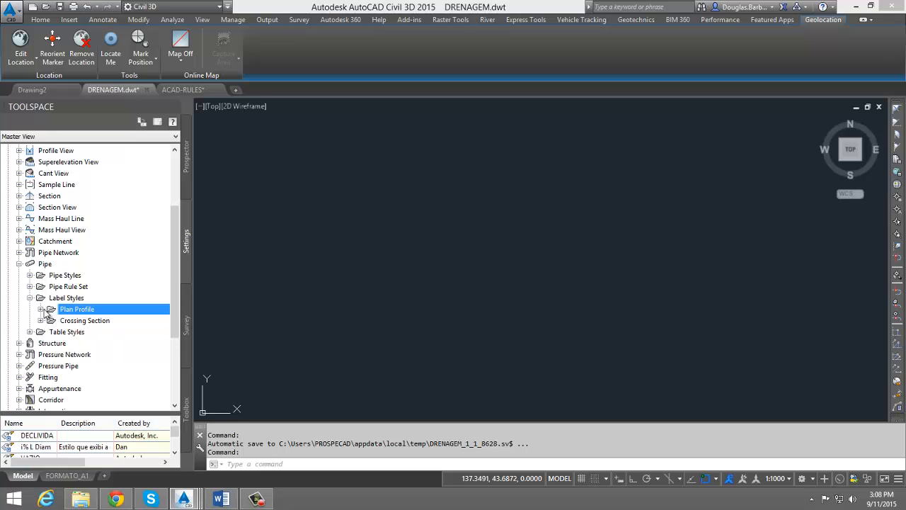
# List the pipe Plan Profile label styles and look over DECLIVIDADE E COMPRIMENTO, i% L Diam and VAZIO
pyautogui.click(41, 310)
pyautogui.moveTo(78, 402); pyautogui.dragTo(93, 402)
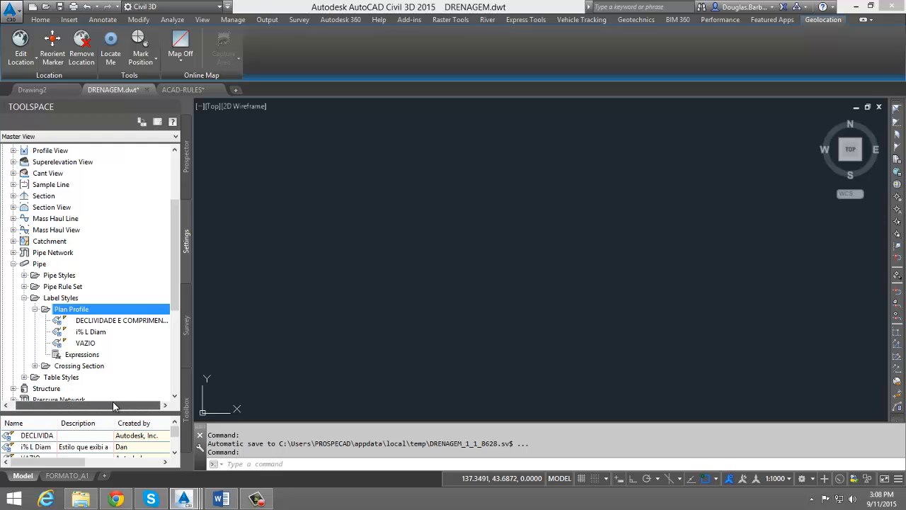
pyautogui.click(104, 323)
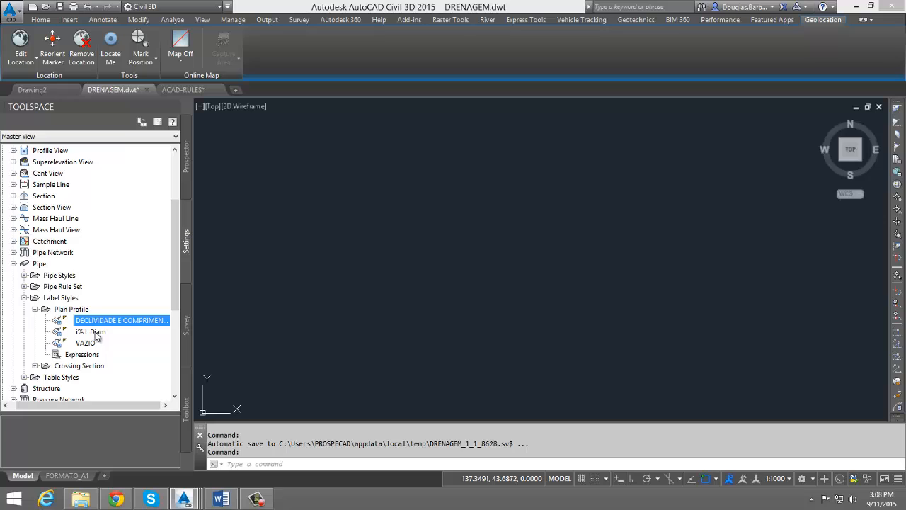
pyautogui.click(97, 333)
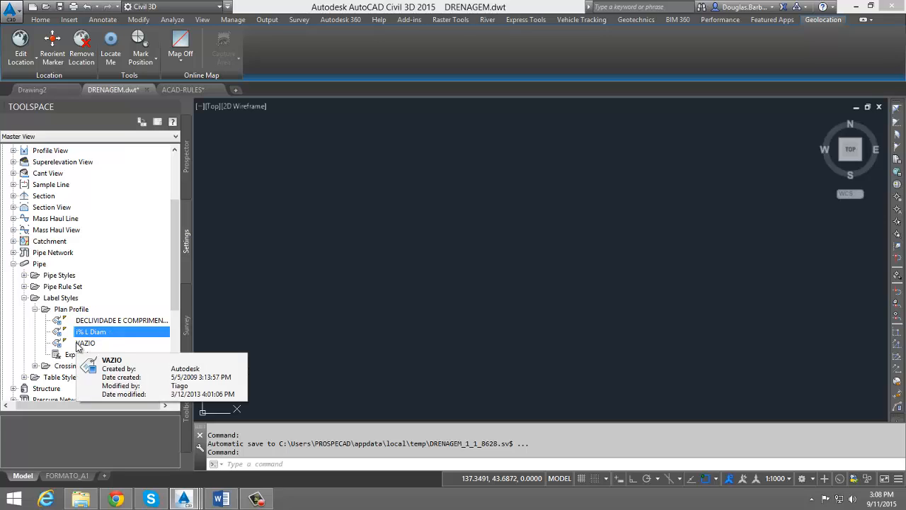
# Open the DECLIVIDADE E COMPRIMENTO label style for editing and orbit its preview to a 3D view
pyautogui.click(97, 313)
pyautogui.click(103, 320)
pyautogui.rightClick(106, 326)
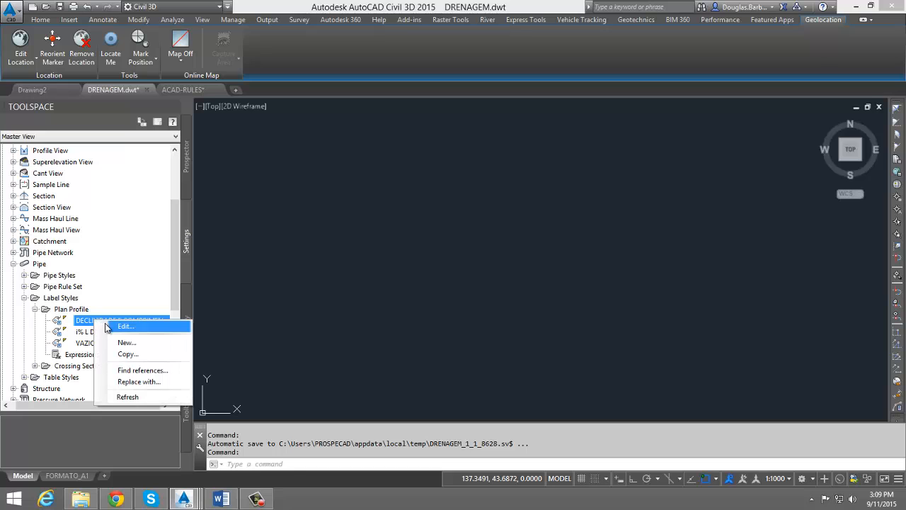
pyautogui.click(110, 325)
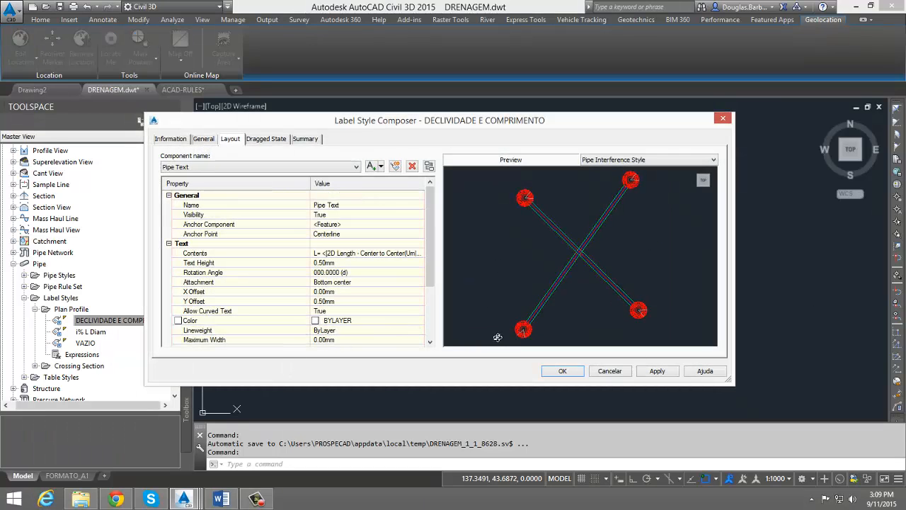
pyautogui.moveTo(545, 328); pyautogui.dragTo(439, 295)
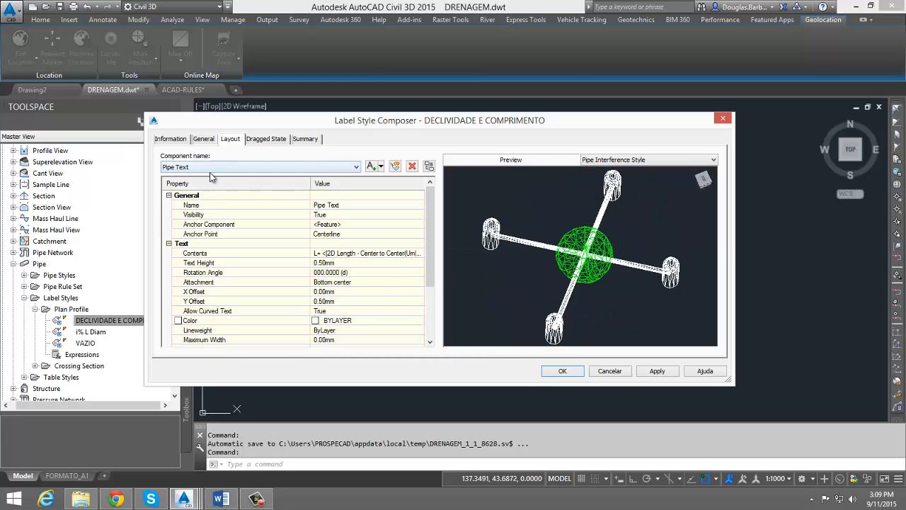
# Inspect the Pipe Text component's length expression in the text editor and close it without changes
pyautogui.click(340, 254)
pyautogui.click(421, 253)
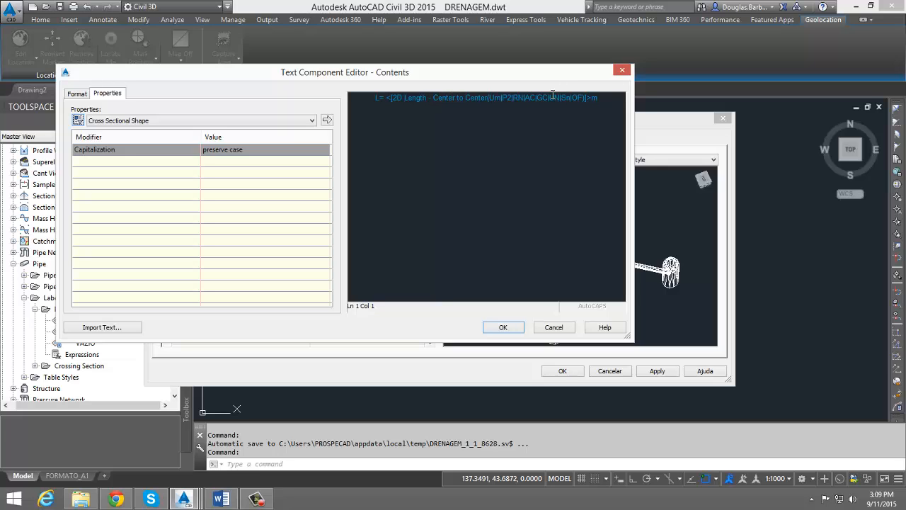
pyautogui.click(622, 69)
# Inspect the DECLIVIDADE component's pipe slope expression in the text editor and cancel out of it
pyautogui.click(242, 167)
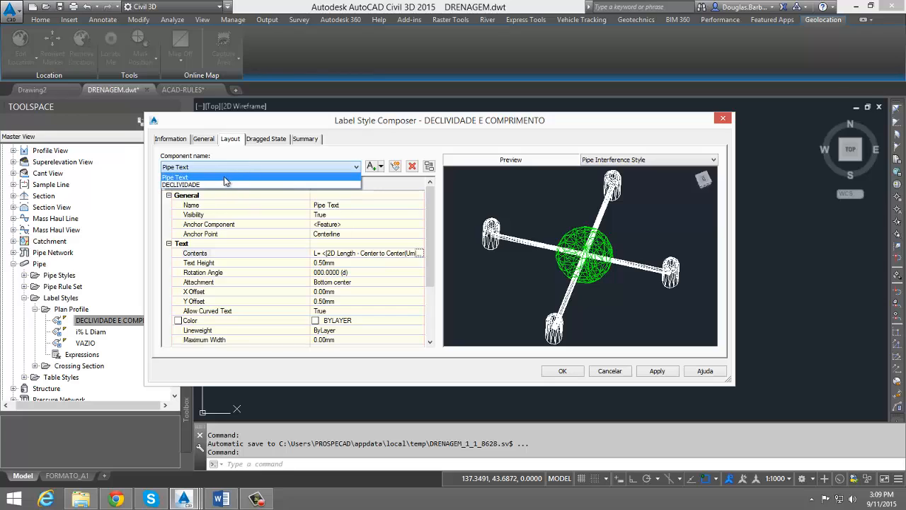
pyautogui.click(184, 186)
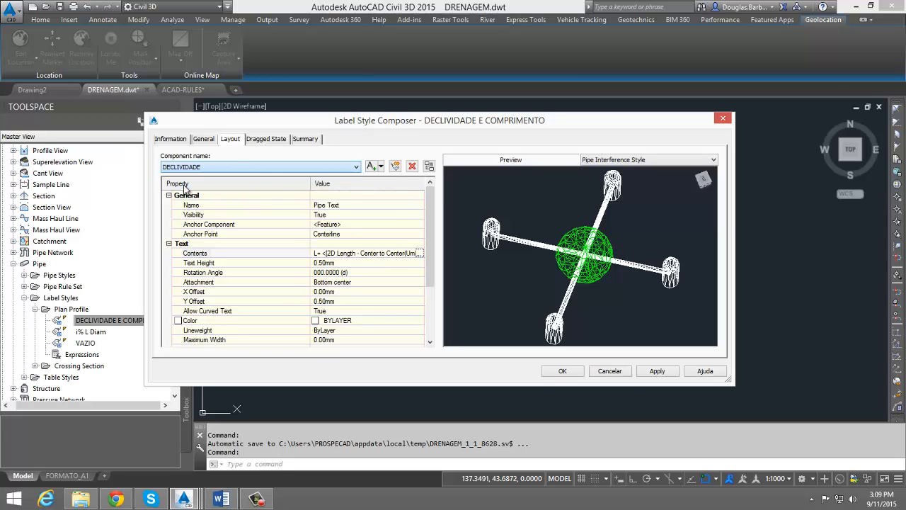
pyautogui.click(414, 253)
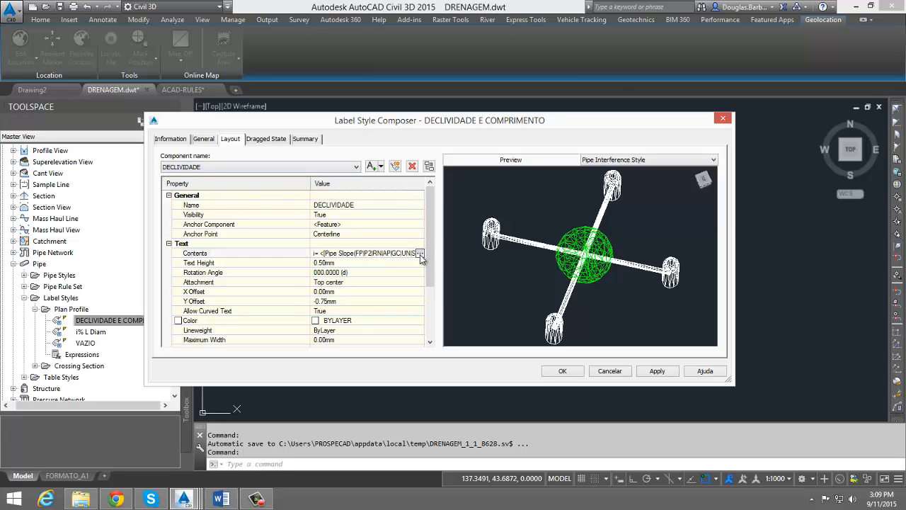
pyautogui.click(419, 252)
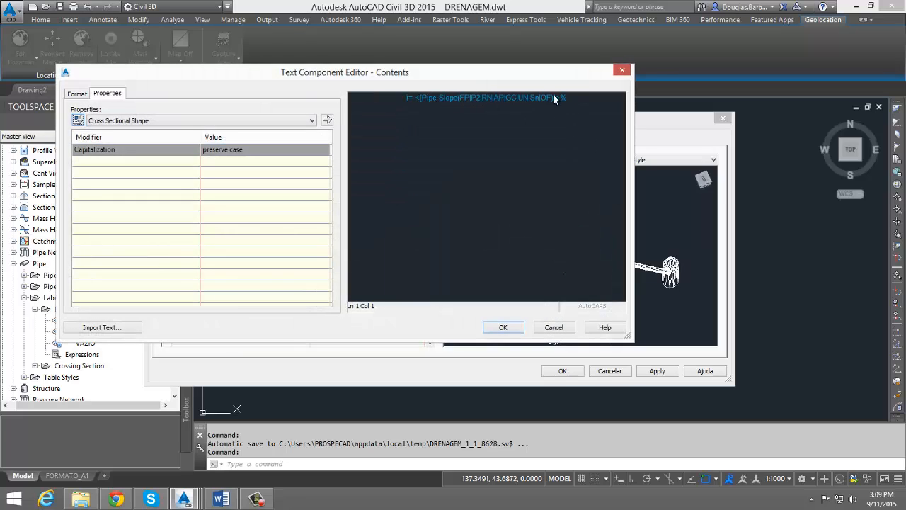
pyautogui.click(552, 327)
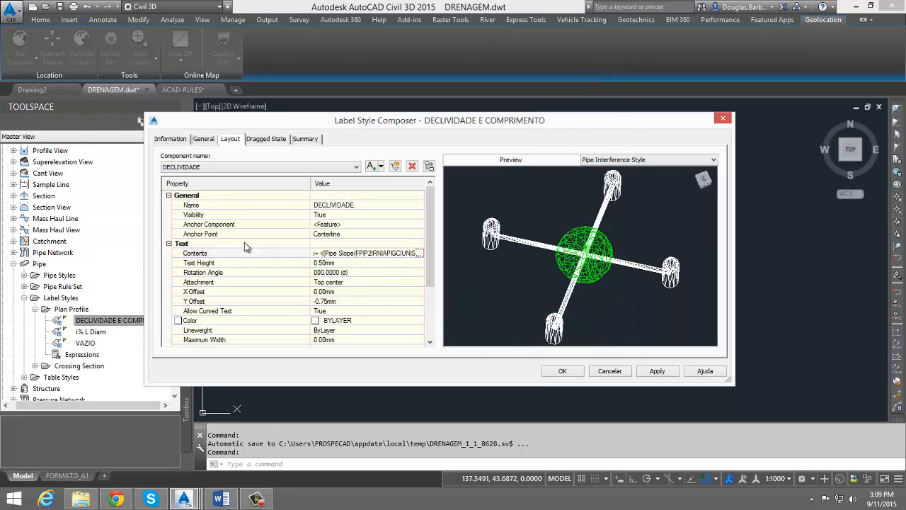
# Add a new text component to the DECLIVIDADE E COMPRIMENTO label style and look at it in the component list
pyautogui.click(344, 167)
pyautogui.click(337, 172)
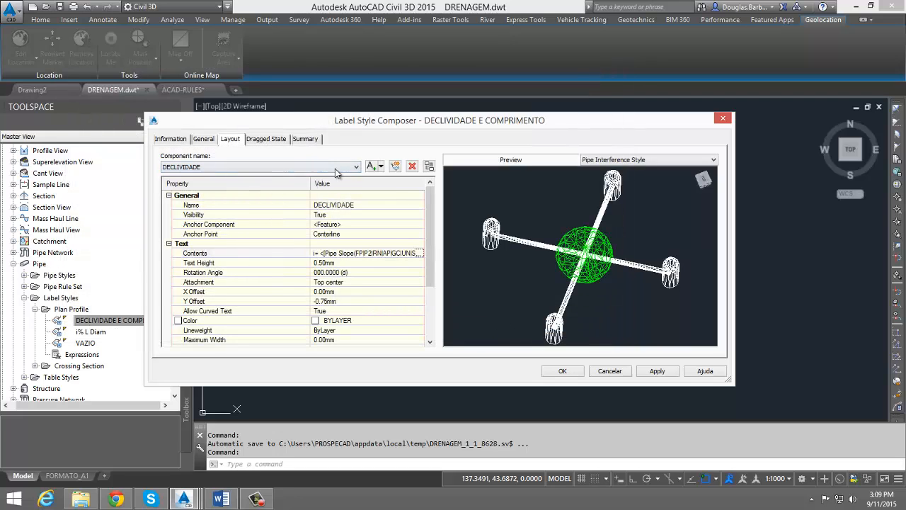
pyautogui.click(381, 167)
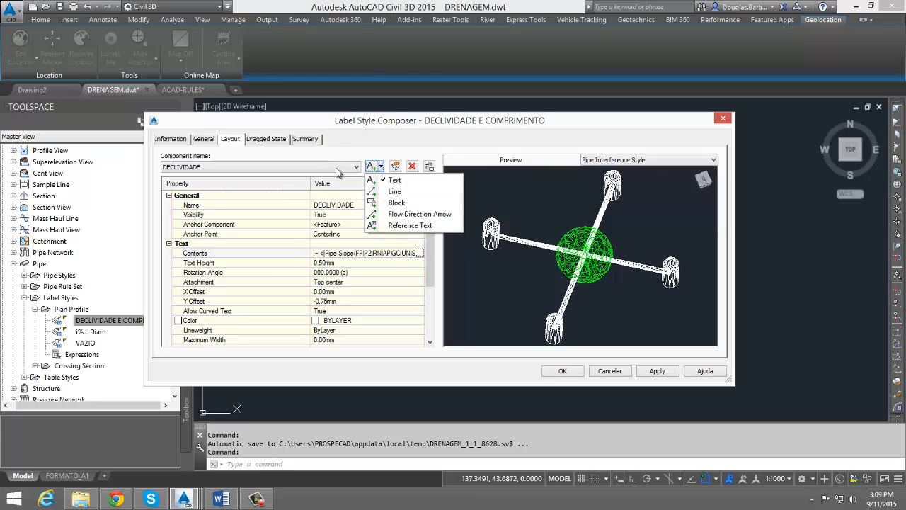
pyautogui.click(390, 181)
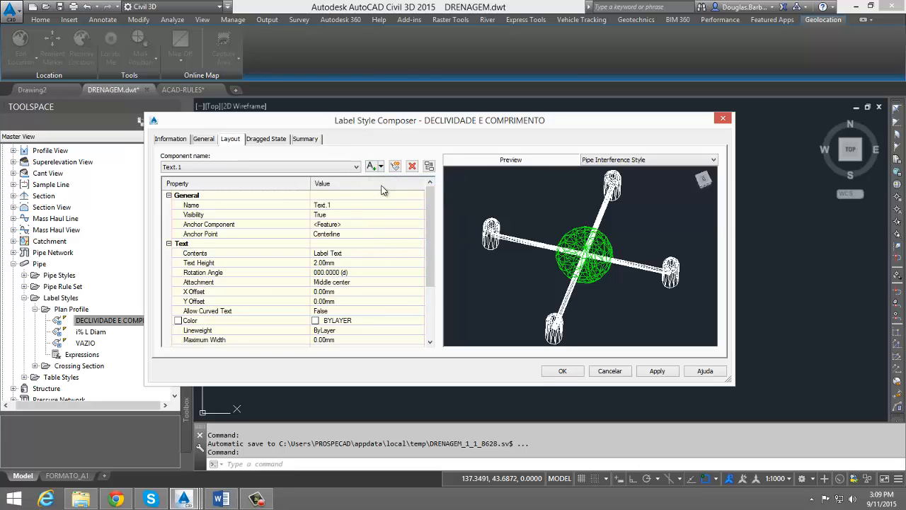
pyautogui.click(237, 168)
pyautogui.click(231, 191)
pyautogui.click(328, 204)
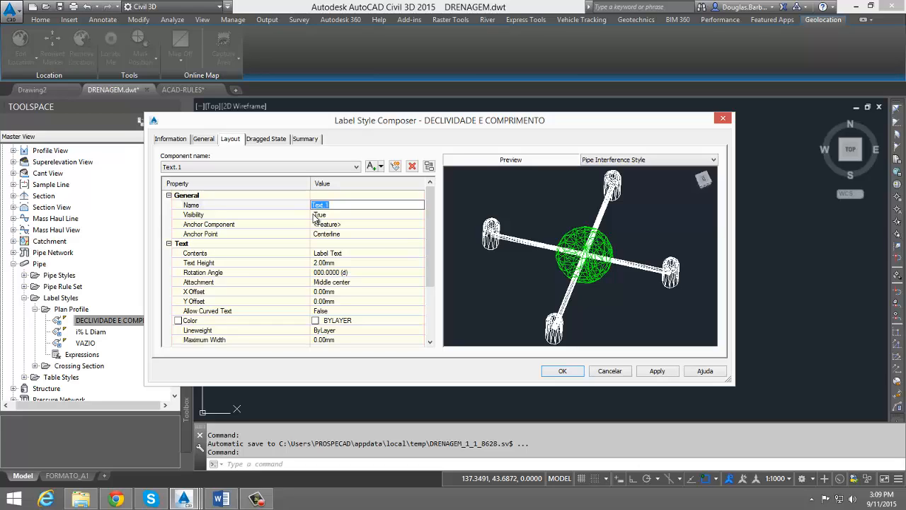
# Insert the Pipe Slope property in percent format with 0.01 precision into the new text component's contents
pyautogui.click(333, 253)
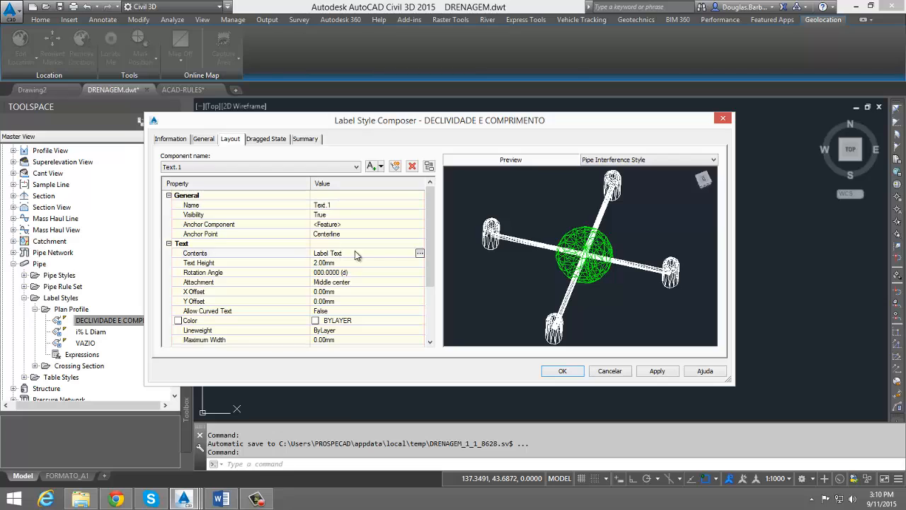
pyautogui.click(420, 253)
pyautogui.click(149, 122)
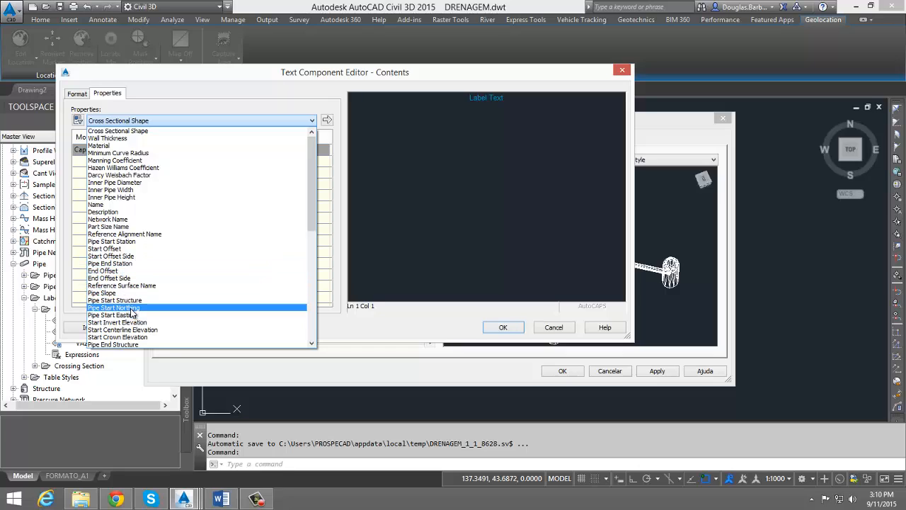
pyautogui.click(113, 292)
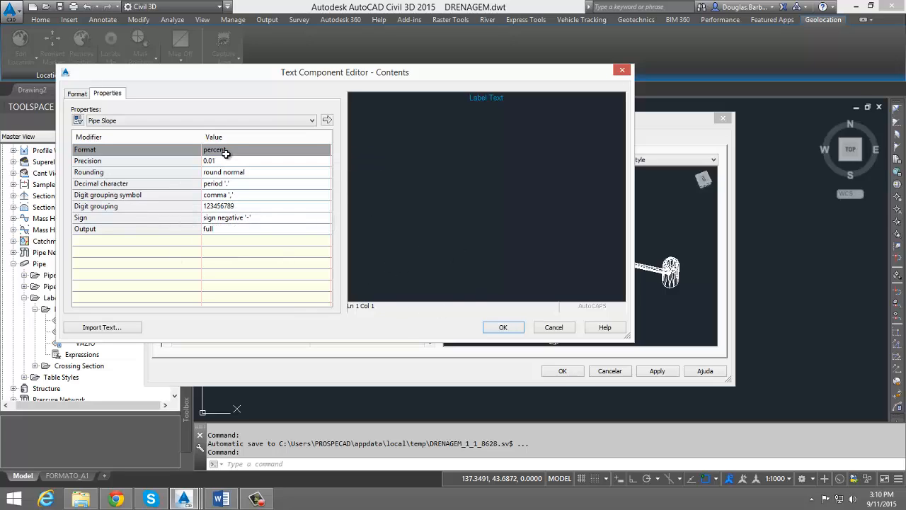
pyautogui.click(327, 122)
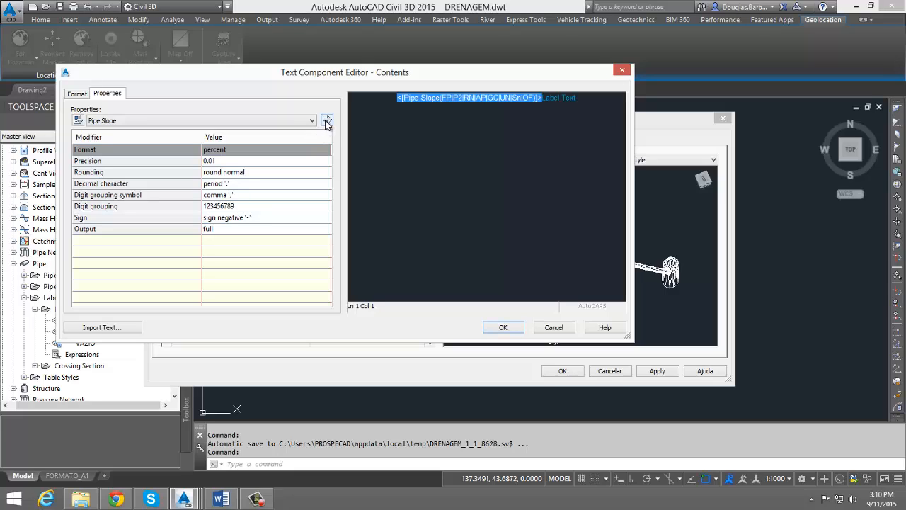
# Remove the default Label Text, add an "I:" prefix and a "%" suffix to the pipe slope expression, and accept the contents
pyautogui.click(579, 98)
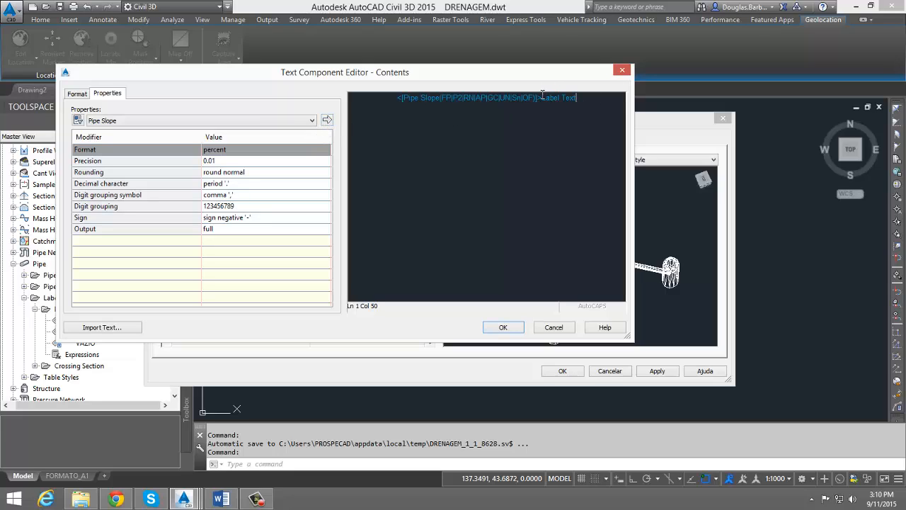
pyautogui.moveTo(542, 95); pyautogui.dragTo(602, 99)
pyautogui.press('Delete')
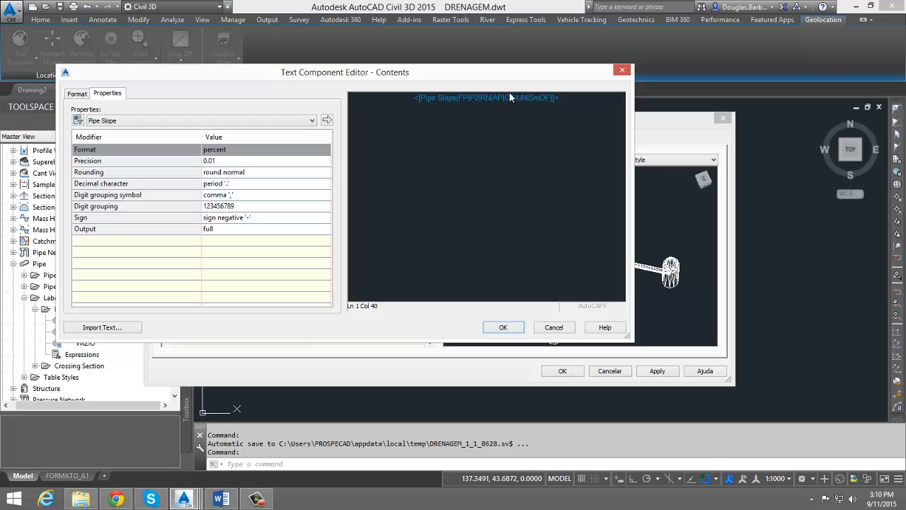
pyautogui.doubleClick(409, 106)
pyautogui.click(409, 101)
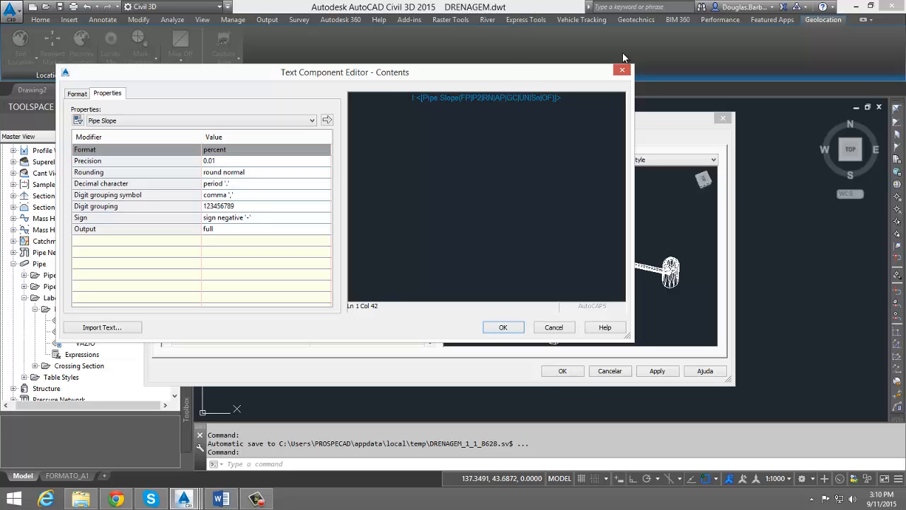
pyautogui.write('%')
pyautogui.click(517, 328)
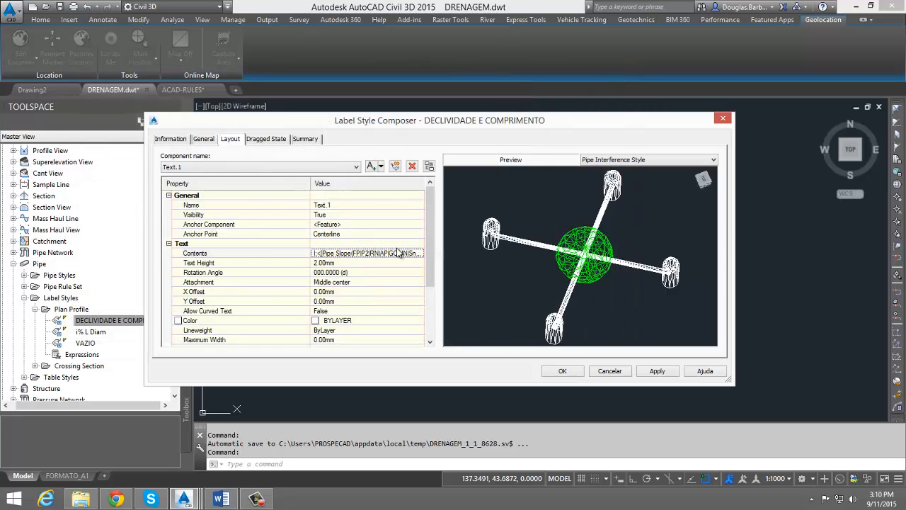
# Look over the new text component's height, offset and color properties, and close the label style without saving
pyautogui.click(343, 264)
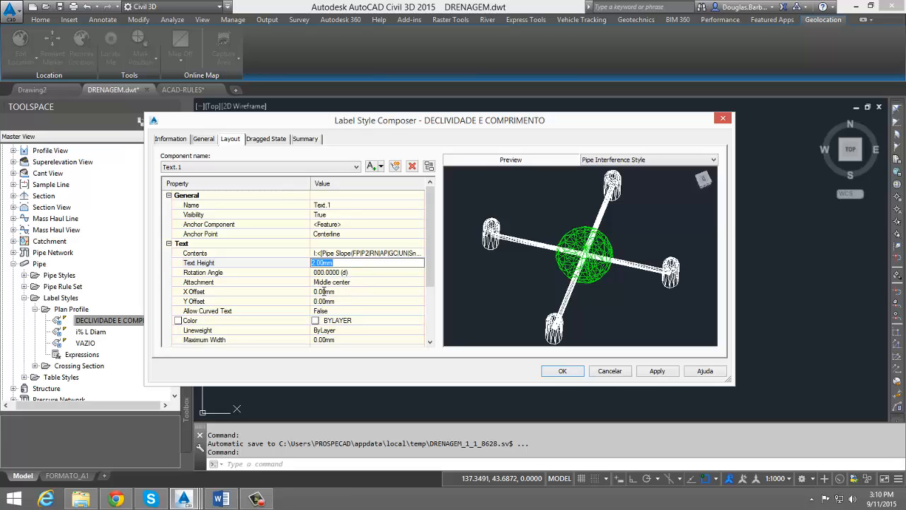
pyautogui.click(322, 292)
pyautogui.click(360, 303)
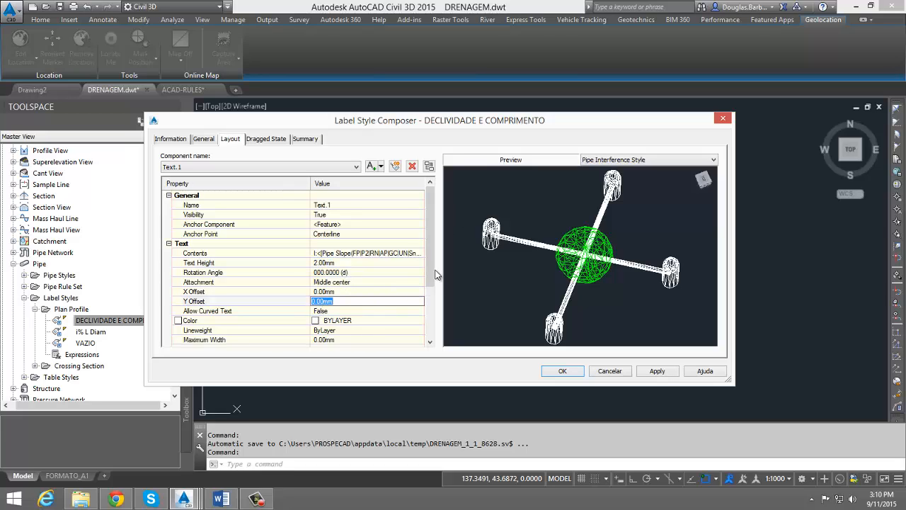
pyautogui.click(342, 322)
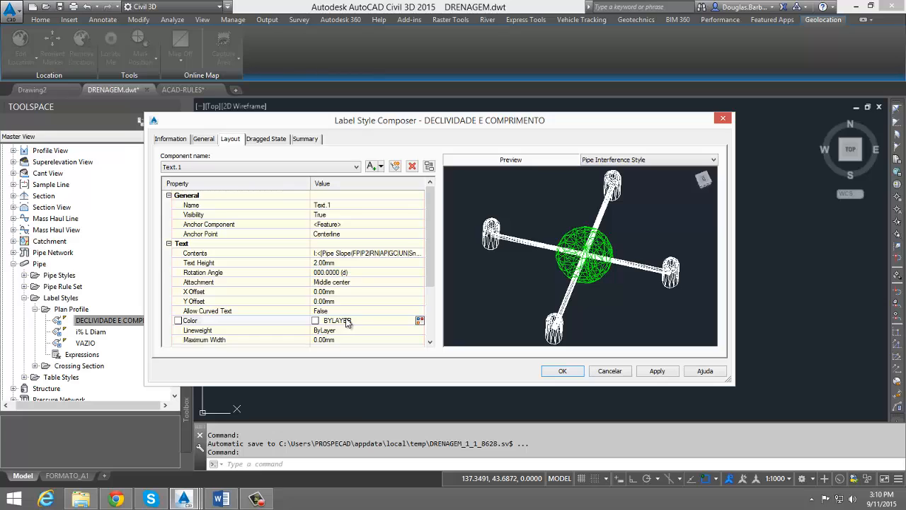
pyautogui.scroll(-3, 346, 318)
pyautogui.scroll(3, 350, 311)
pyautogui.click(233, 169)
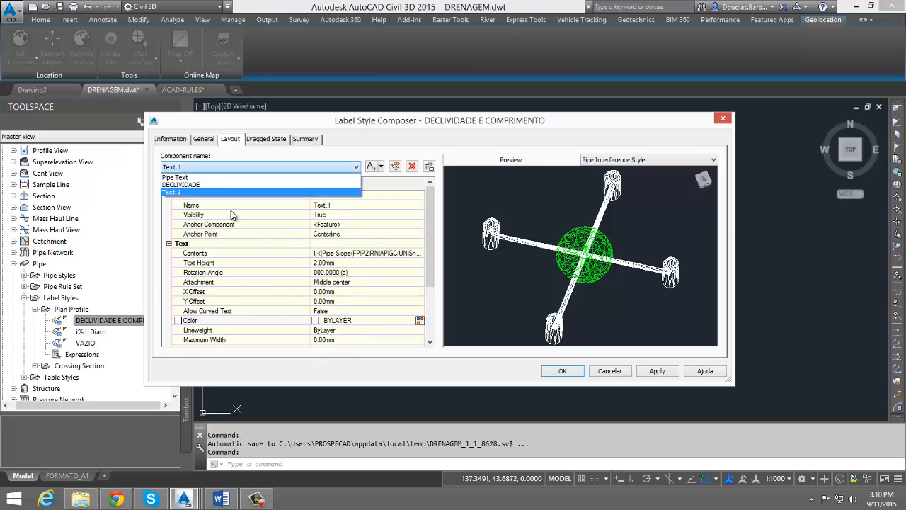
pyautogui.click(335, 150)
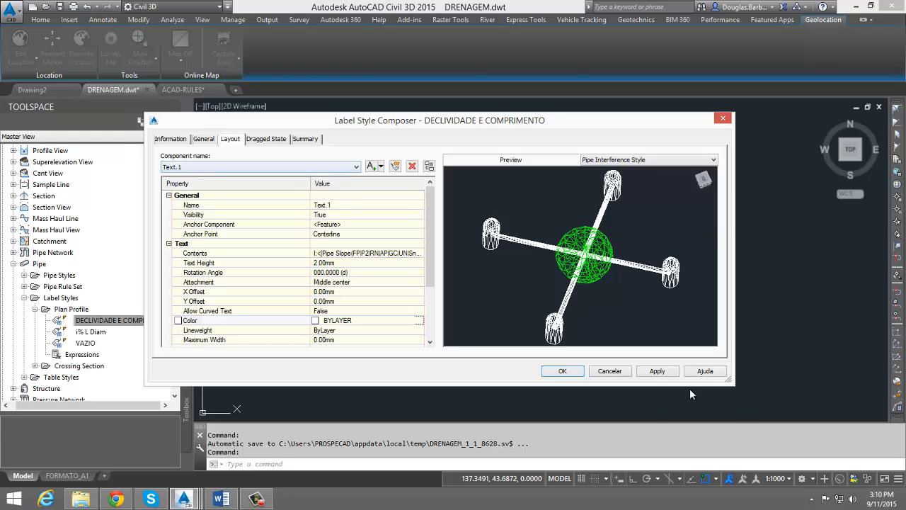
pyautogui.click(617, 371)
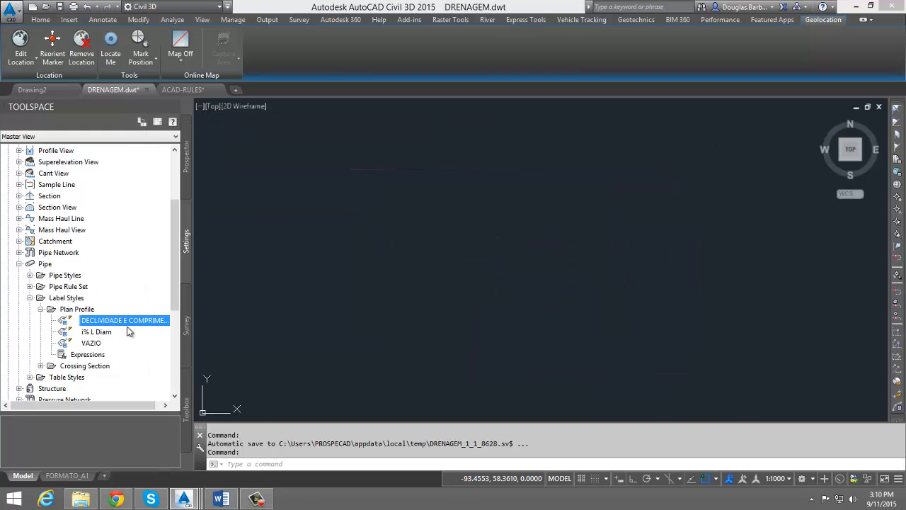
# Open the i% L Diam label style for editing and examine its Flow Direction Arrow component's properties
pyautogui.doubleClick(98, 331)
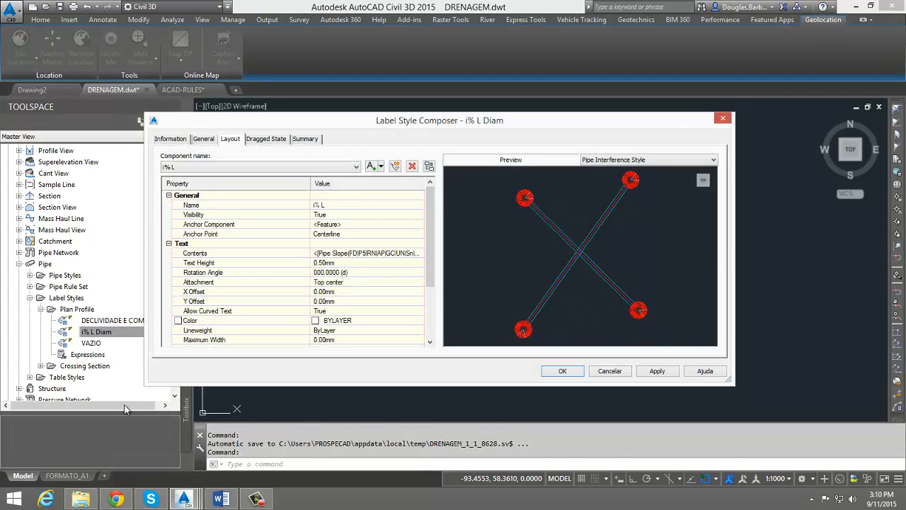
pyautogui.click(227, 169)
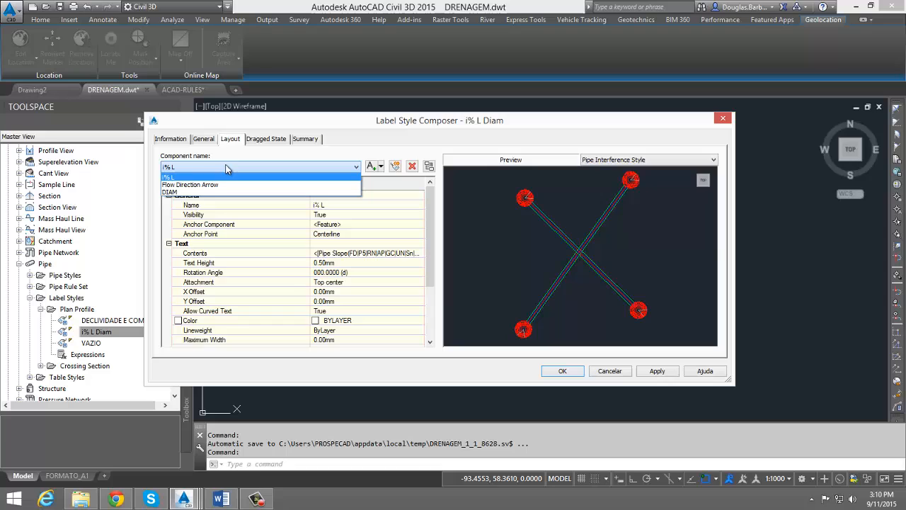
pyautogui.click(185, 185)
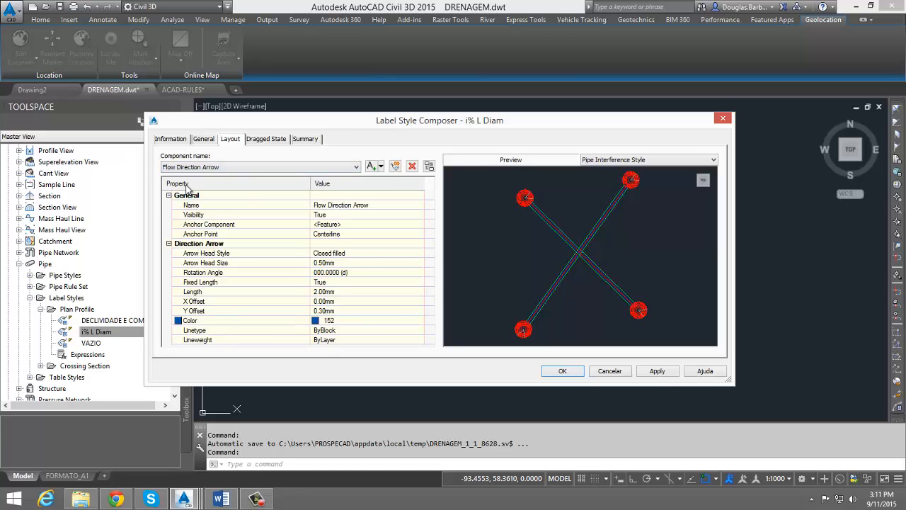
pyautogui.click(400, 245)
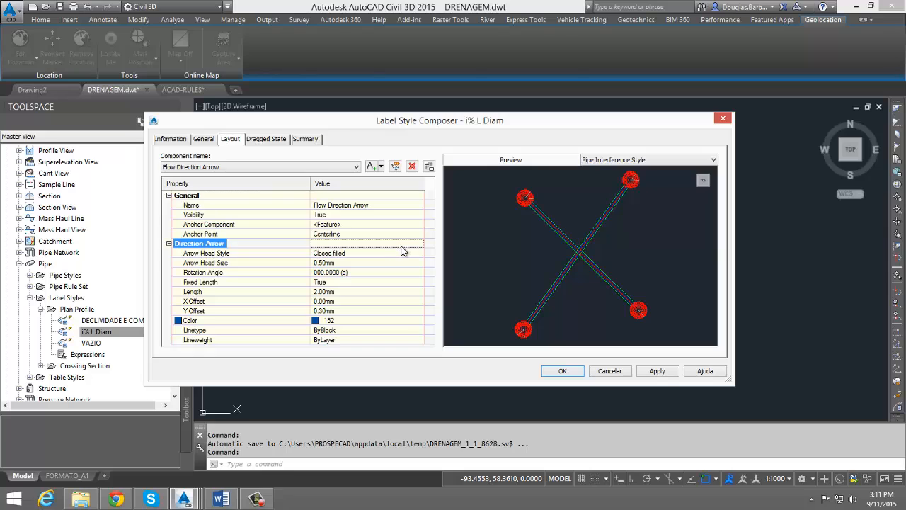
pyautogui.click(406, 253)
pyautogui.click(409, 221)
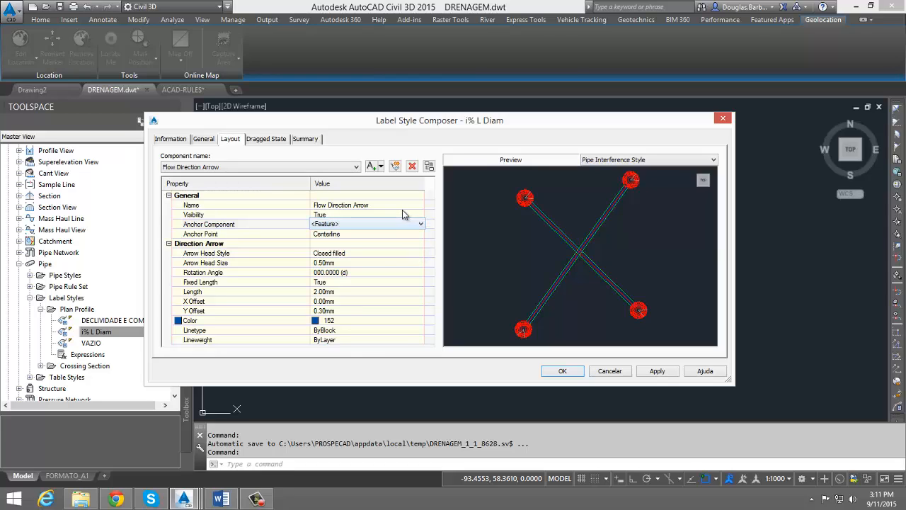
pyautogui.click(402, 205)
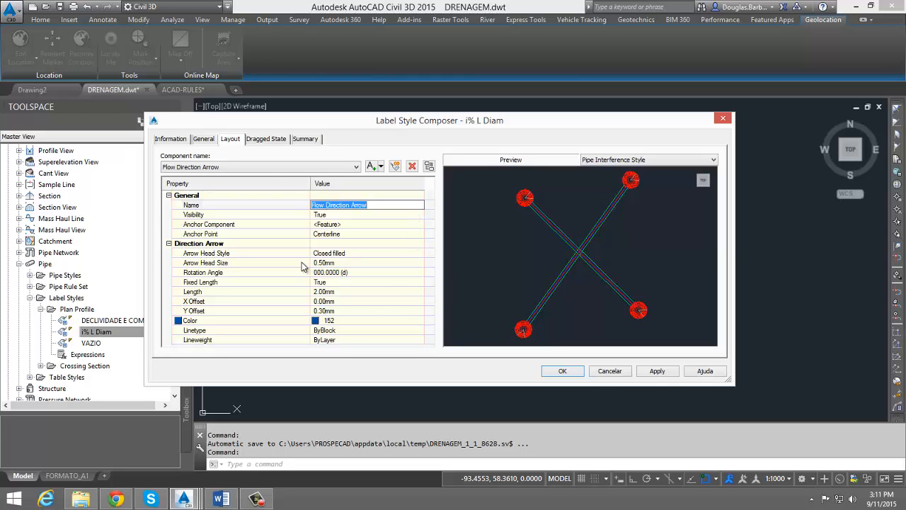
# Inspect the DIAM component's inner diameter expression and the available pipe properties in the text editor, and cancel out of it
pyautogui.click(266, 168)
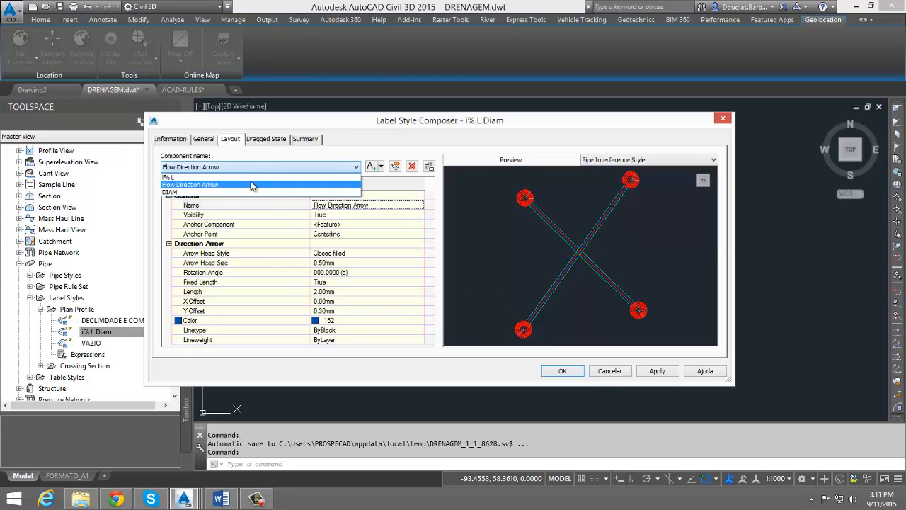
pyautogui.click(180, 192)
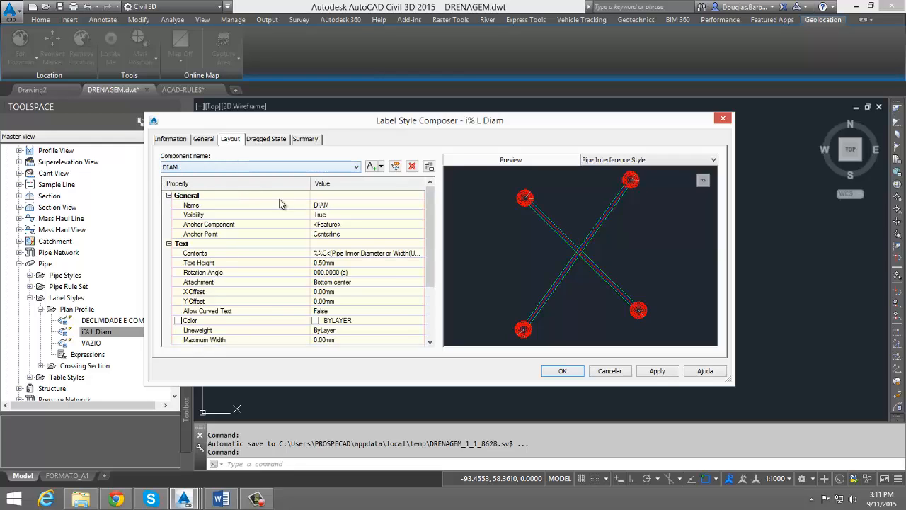
pyautogui.click(347, 253)
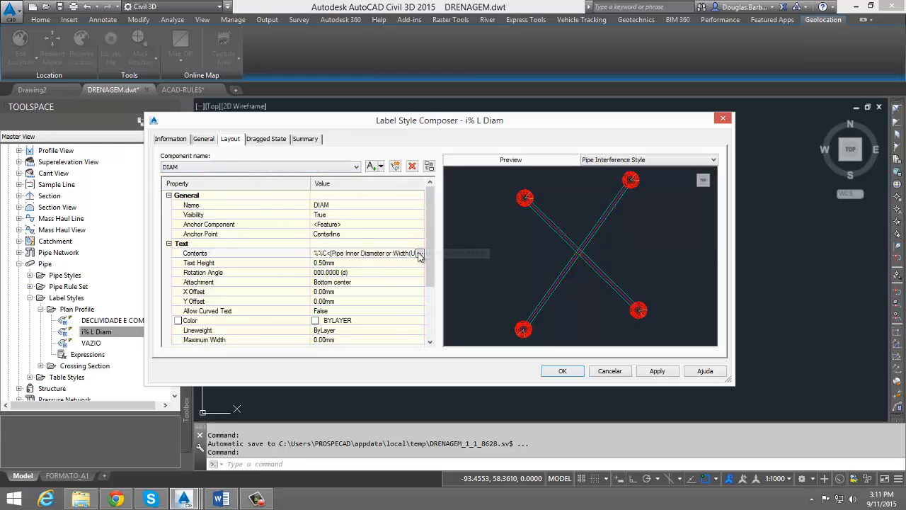
pyautogui.click(420, 254)
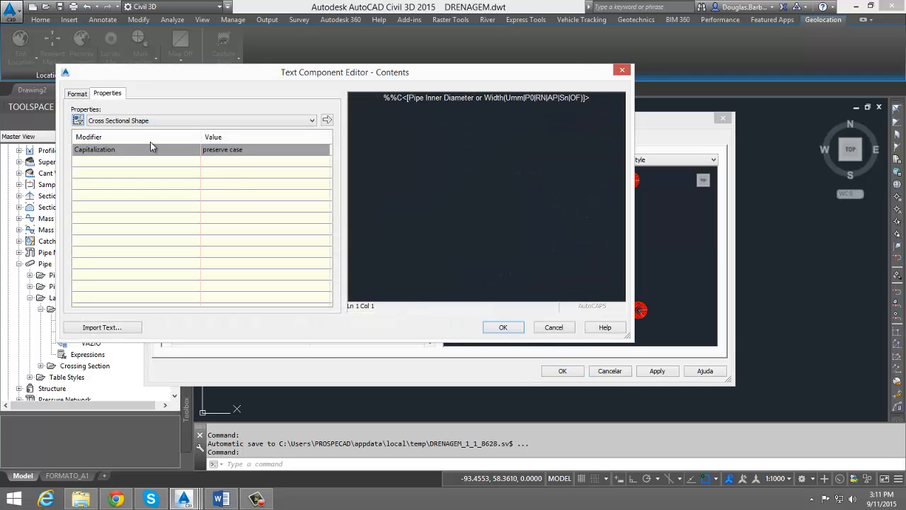
pyautogui.click(136, 122)
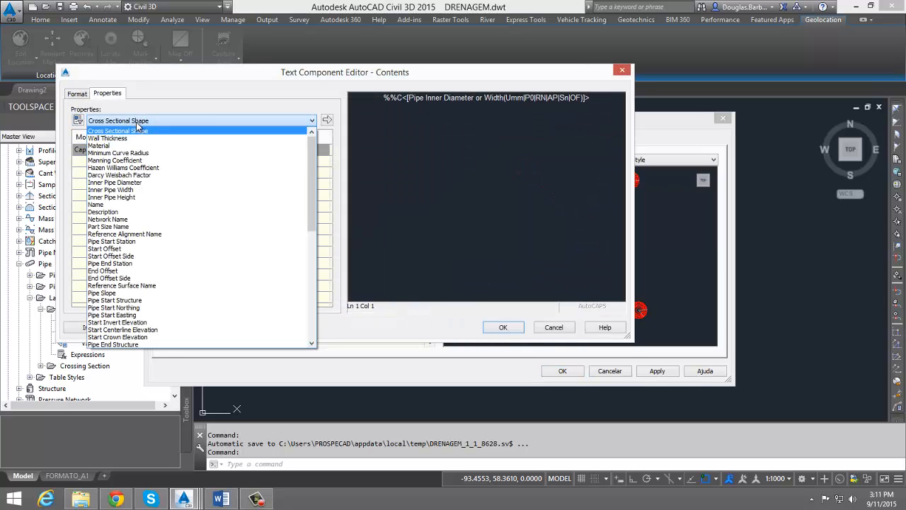
pyautogui.click(141, 129)
pyautogui.click(156, 124)
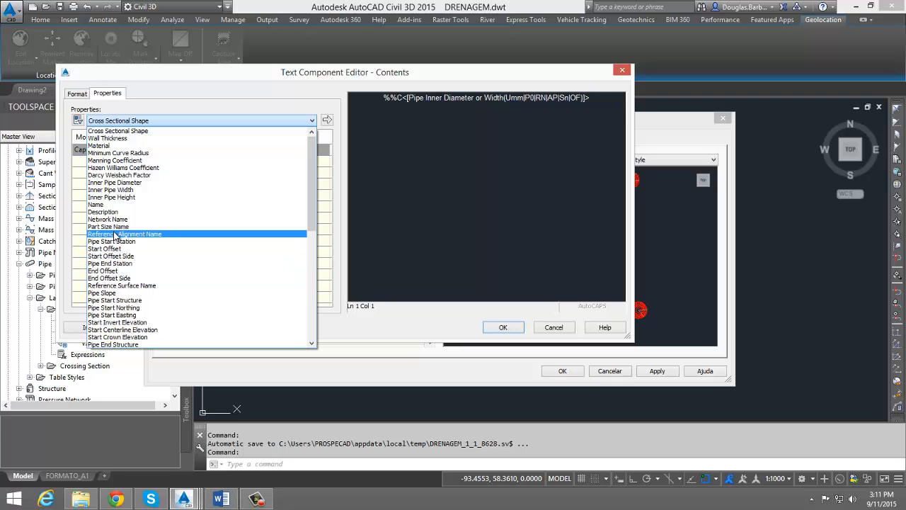
pyautogui.scroll(-6, 114, 236)
pyautogui.scroll(-7, 120, 255)
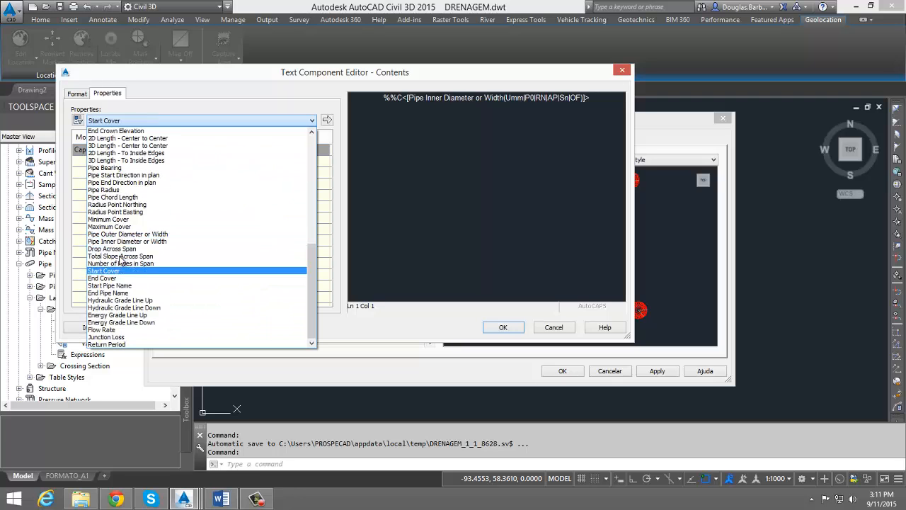
pyautogui.scroll(-1, 121, 261)
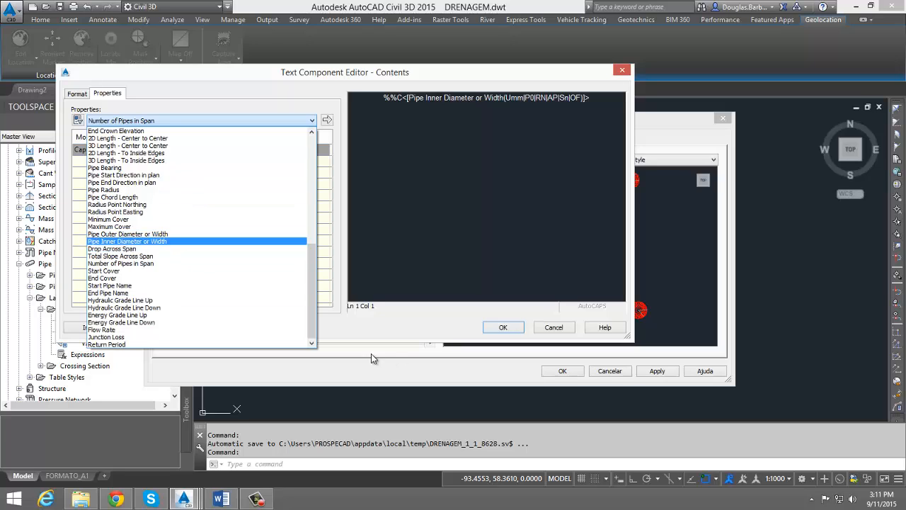
pyautogui.click(547, 327)
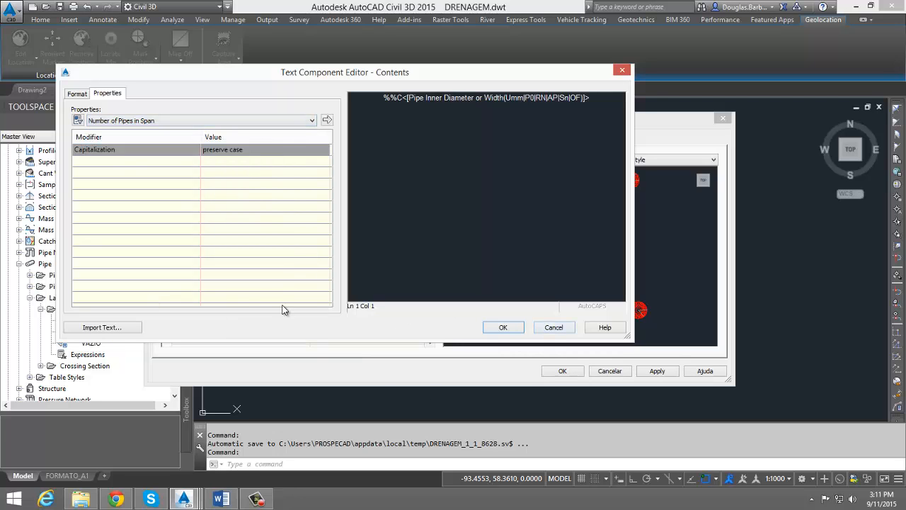
pyautogui.click(552, 327)
# Review the i% L Diam label style's component list and the options for adding a component, keeping DIAM selected
pyautogui.click(216, 167)
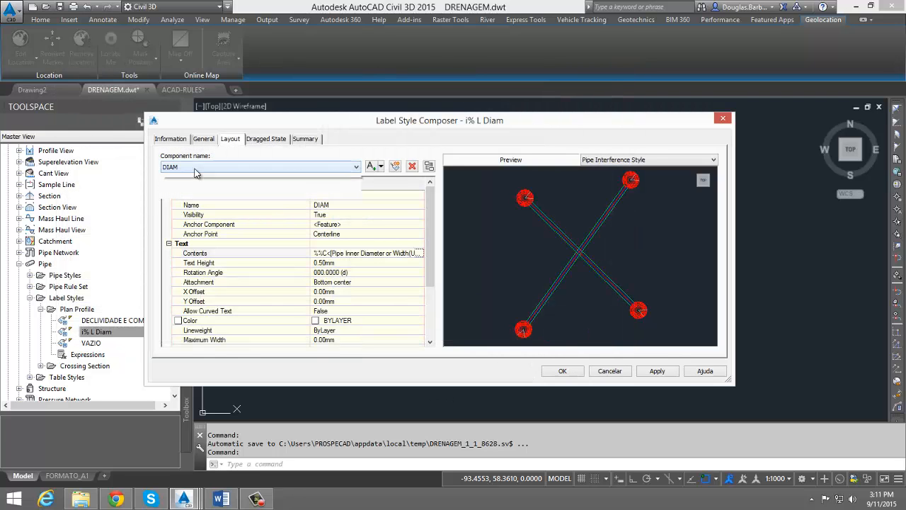
pyautogui.click(375, 165)
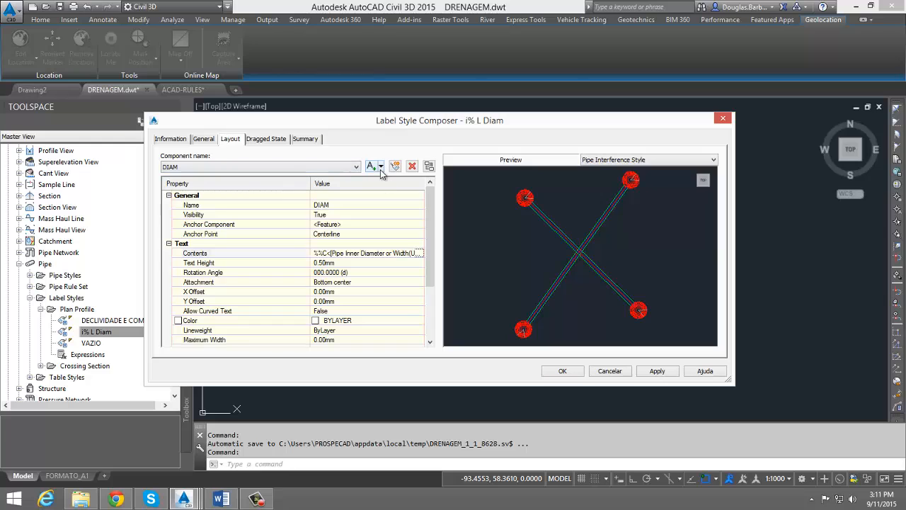
pyautogui.click(380, 166)
pyautogui.click(259, 168)
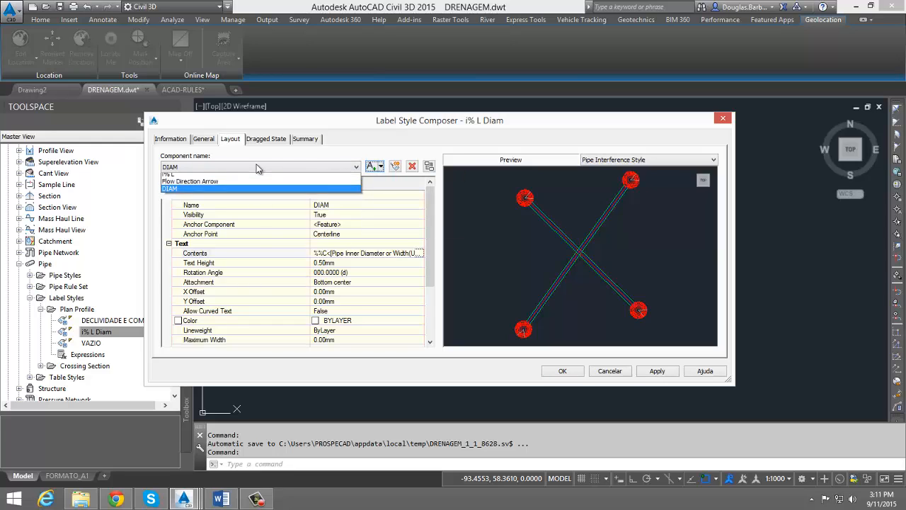
pyautogui.click(316, 155)
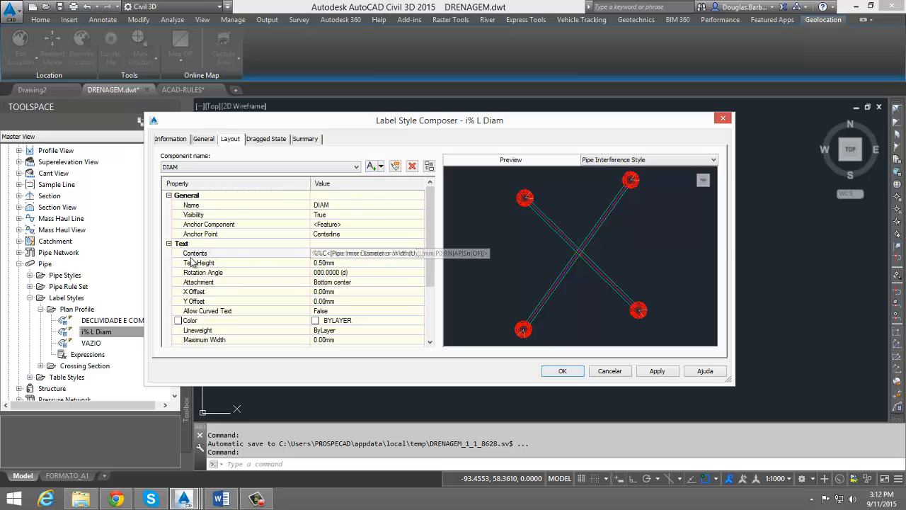
# Look through the pipe properties available for the DIAM component's contents, and close the text editor and label style without saving
pyautogui.click(361, 253)
pyautogui.click(420, 252)
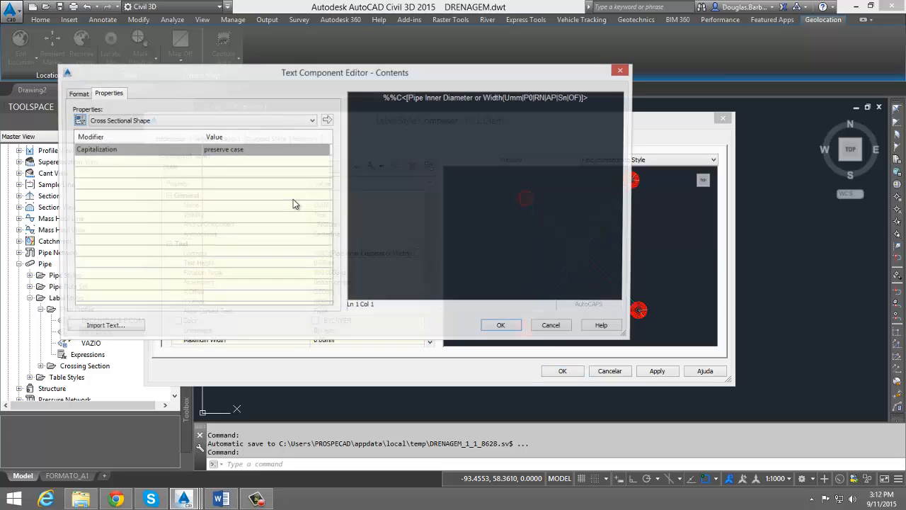
pyautogui.click(228, 120)
pyautogui.scroll(-10, 182, 276)
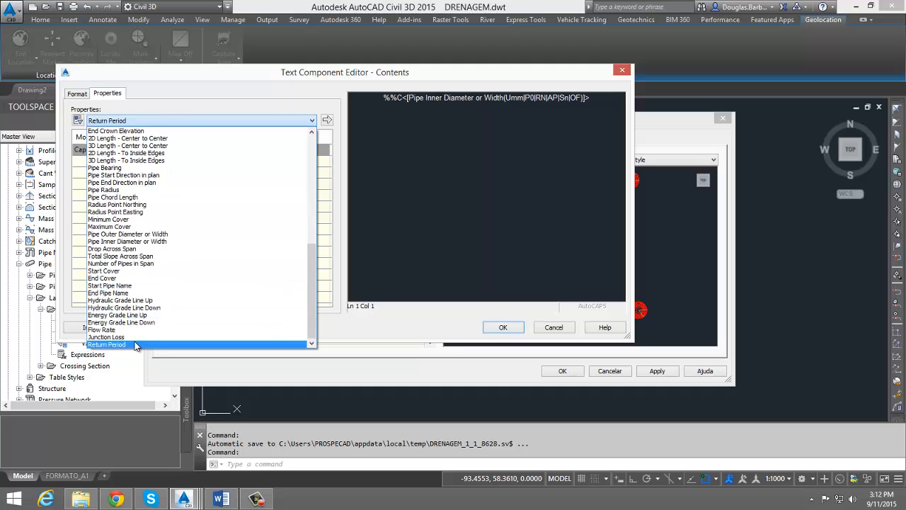
pyautogui.scroll(10, 156, 230)
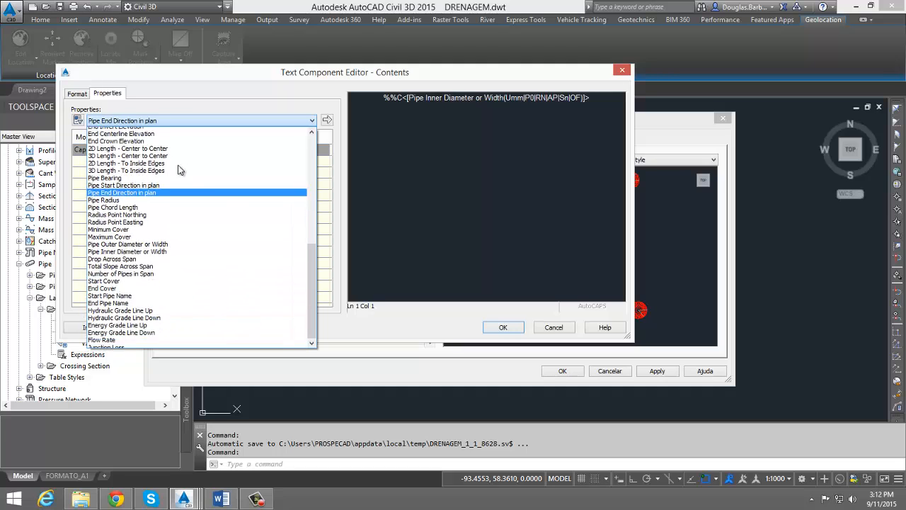
pyautogui.click(75, 95)
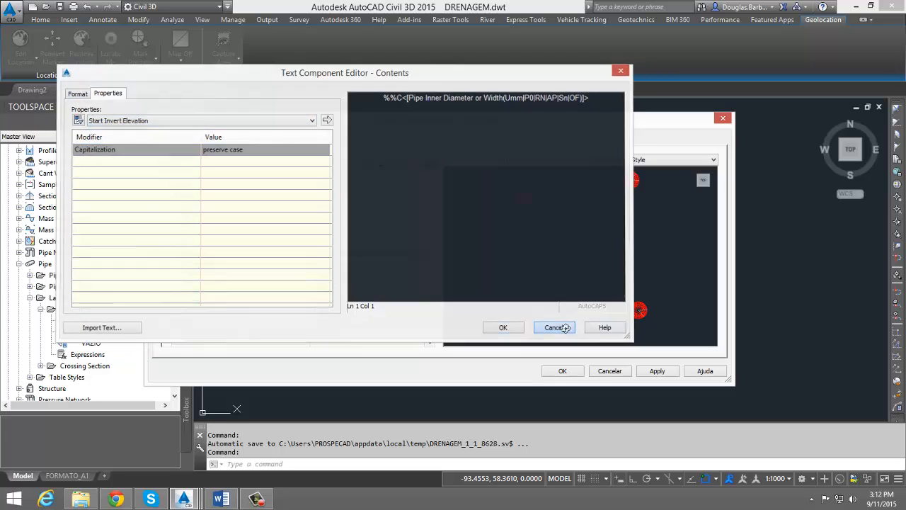
pyautogui.click(566, 328)
pyautogui.click(609, 371)
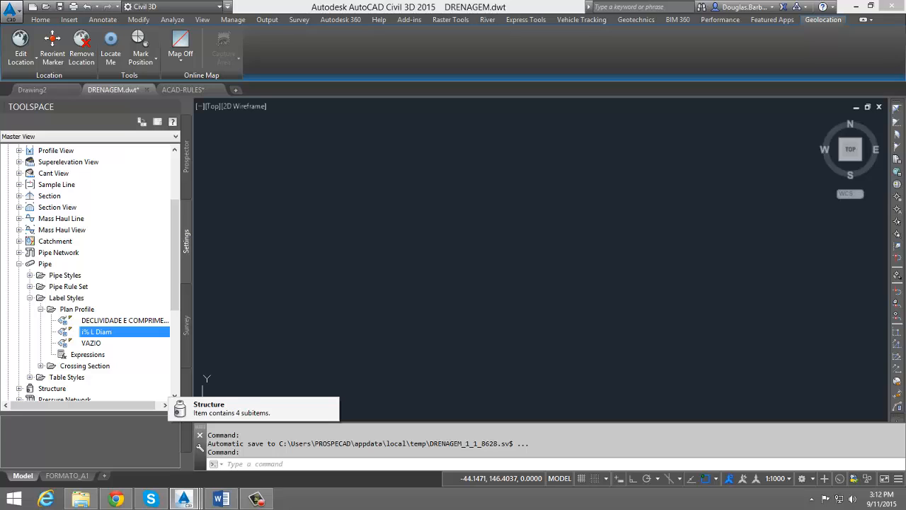
# Collapse the pipe label styles, expand the structure label styles, and open the PV CT CF CS style for editing
pyautogui.click(30, 297)
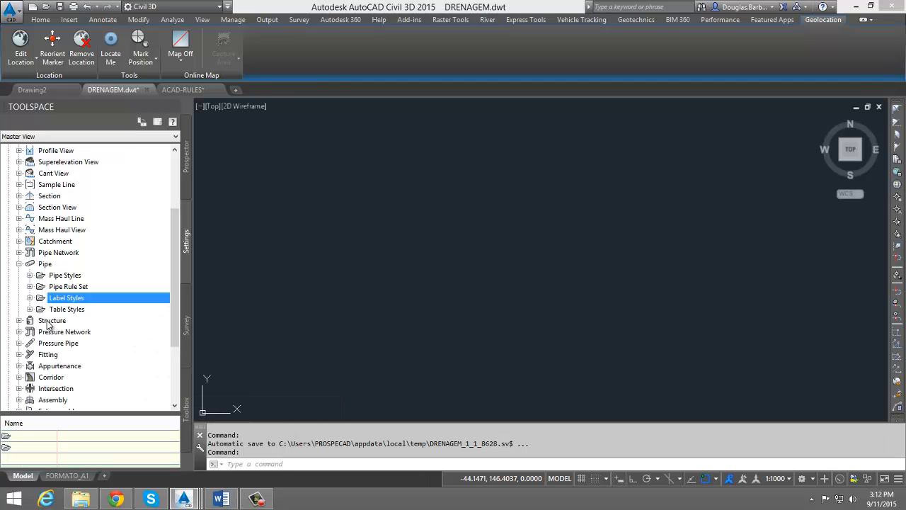
pyautogui.click(49, 322)
pyautogui.click(21, 321)
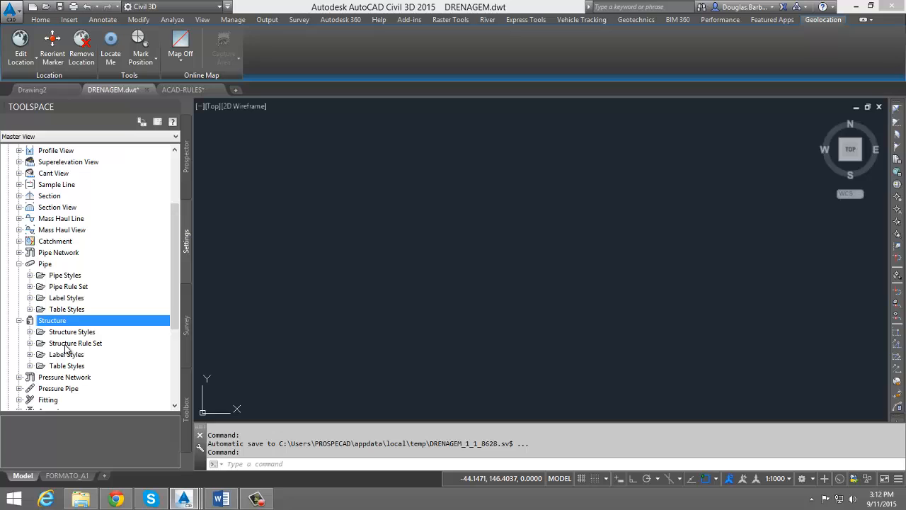
pyautogui.click(67, 356)
pyautogui.click(31, 354)
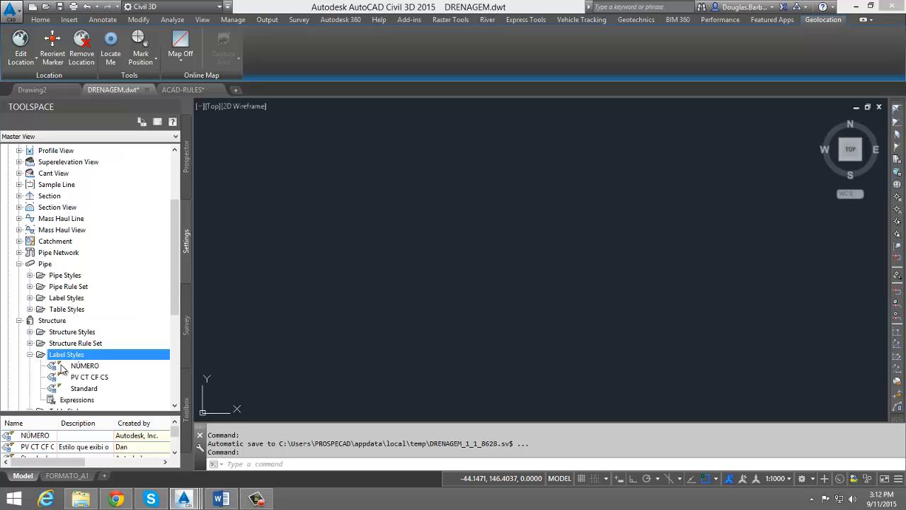
pyautogui.scroll(-2, 73, 370)
pyautogui.click(85, 298)
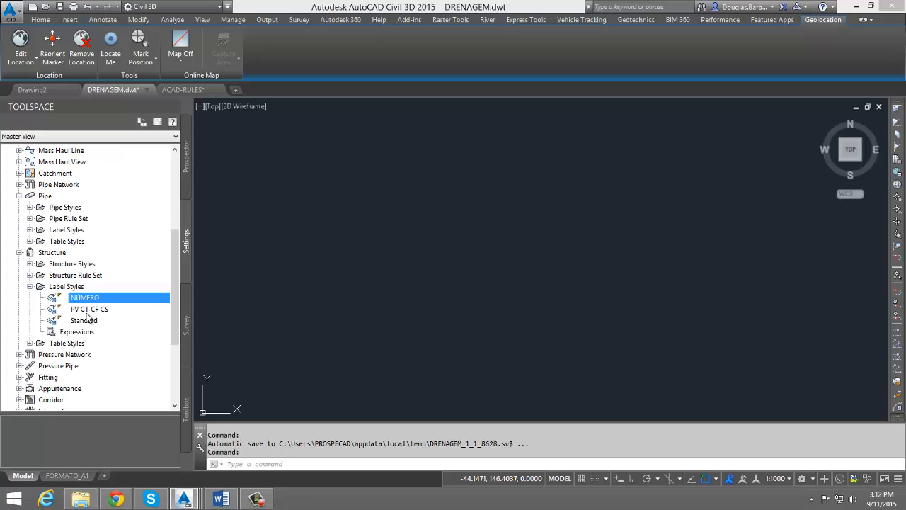
pyautogui.click(86, 310)
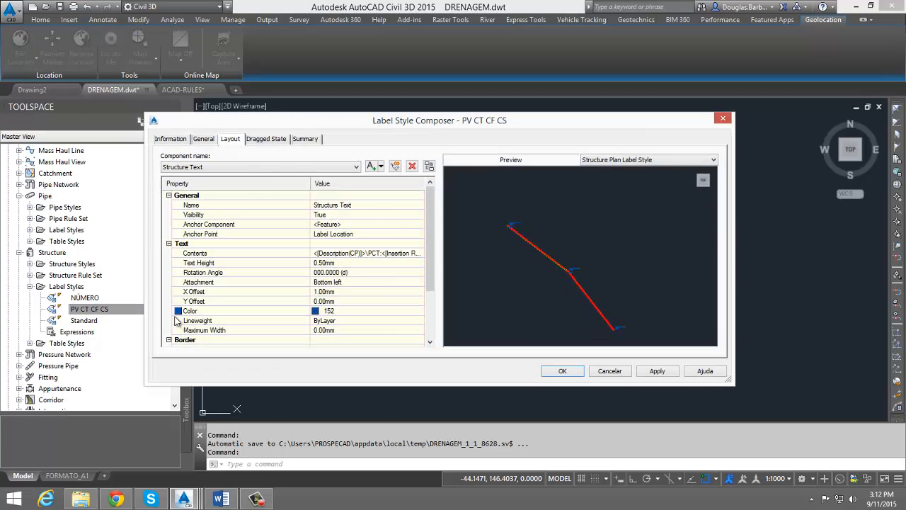
# Inspect the Outcoming Pipes component's contents expression and the available connected pipe properties, and cancel out of the text editor
pyautogui.click(258, 167)
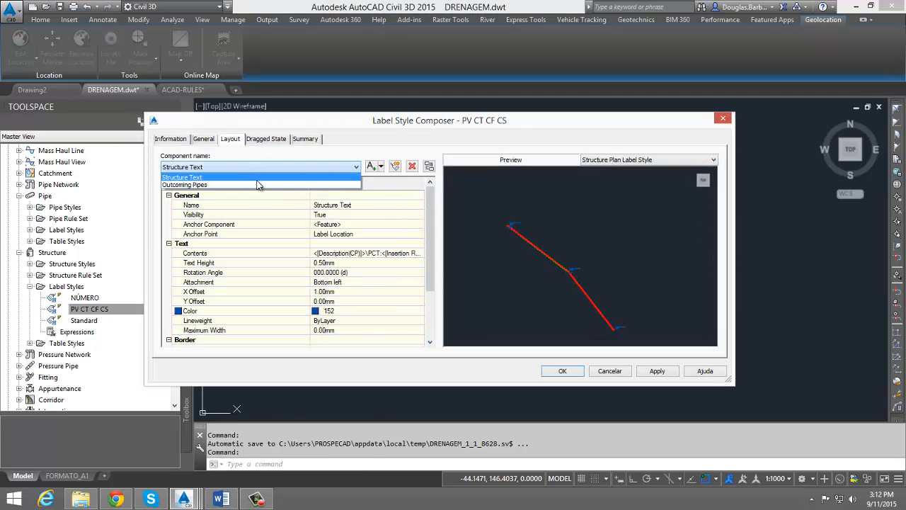
pyautogui.click(259, 188)
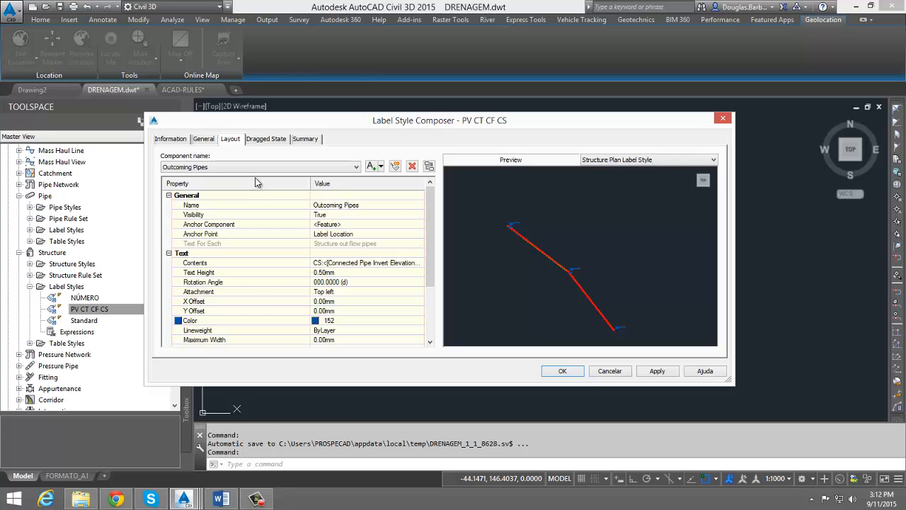
pyautogui.click(228, 167)
pyautogui.click(230, 185)
pyautogui.click(422, 263)
pyautogui.click(423, 263)
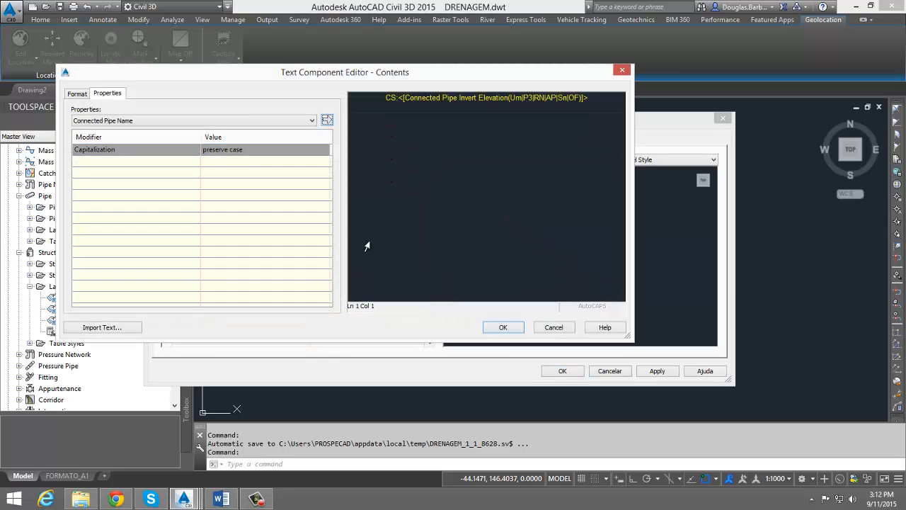
pyautogui.click(178, 119)
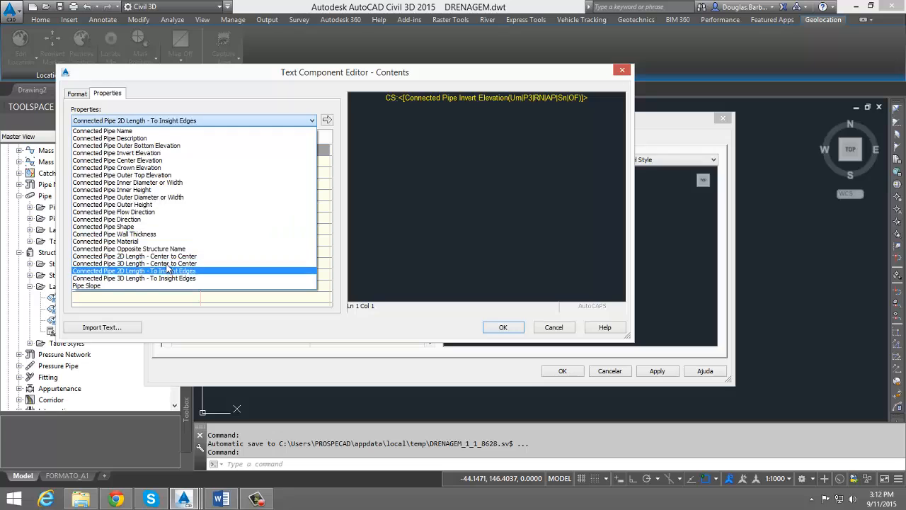
pyautogui.click(555, 333)
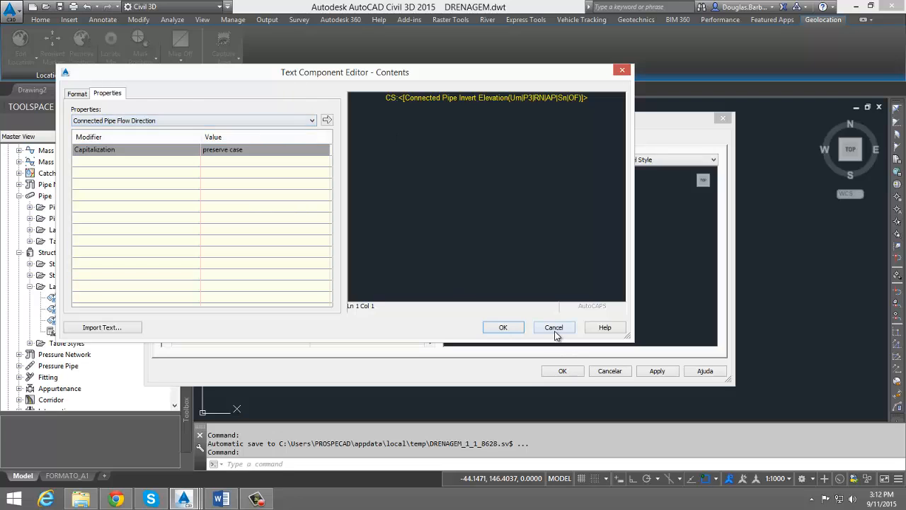
pyautogui.click(550, 329)
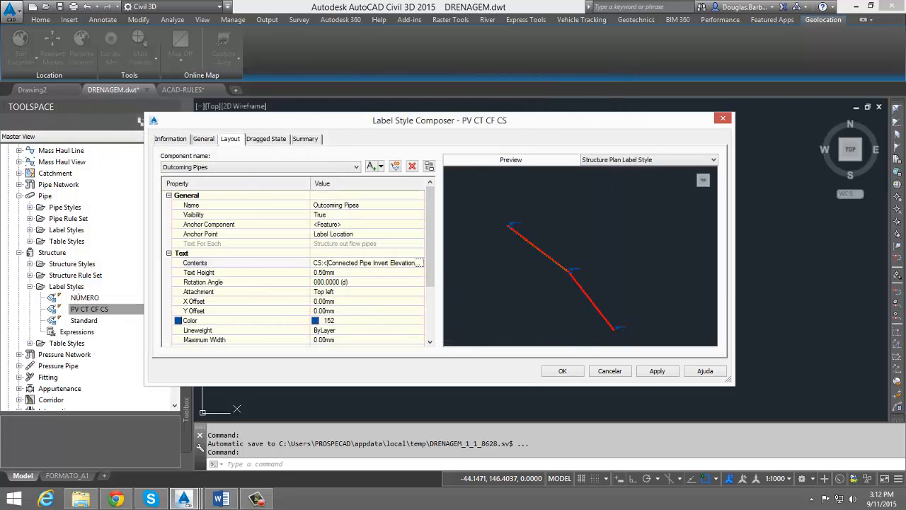
# Inspect the Structure Text component's description, rim and sump elevation contents, and close the PV CT CF CS style without saving
pyautogui.click(237, 167)
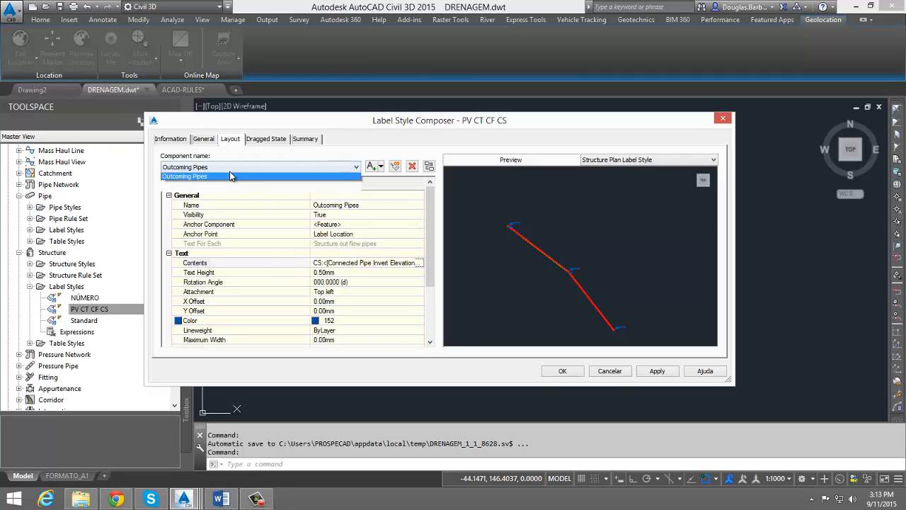
pyautogui.click(217, 178)
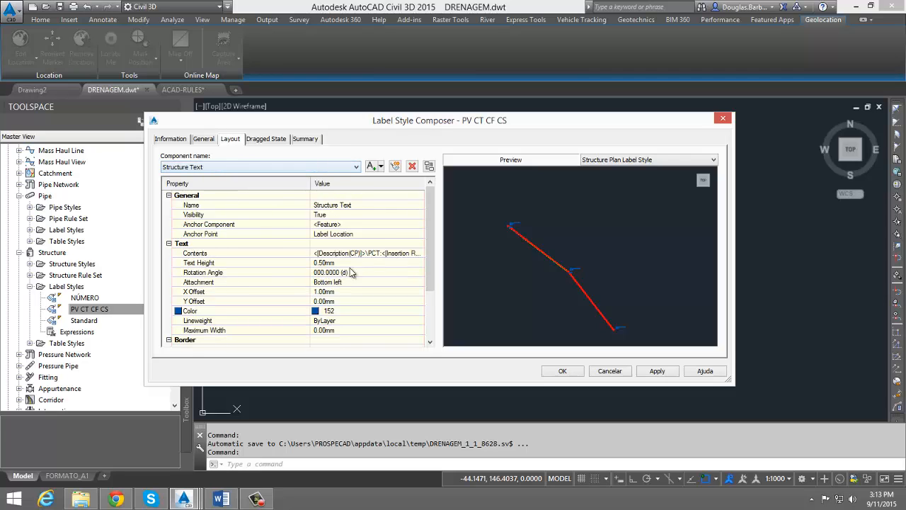
pyautogui.click(419, 253)
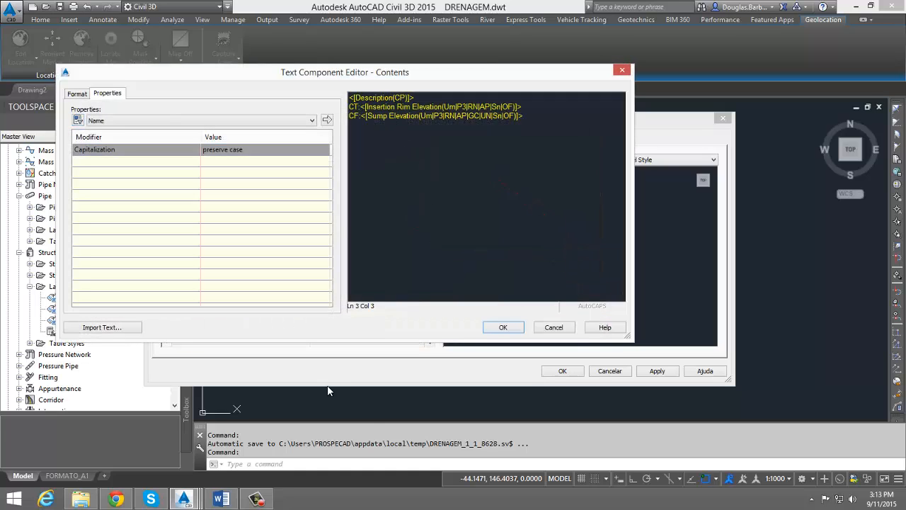
pyautogui.click(553, 328)
pyautogui.click(610, 372)
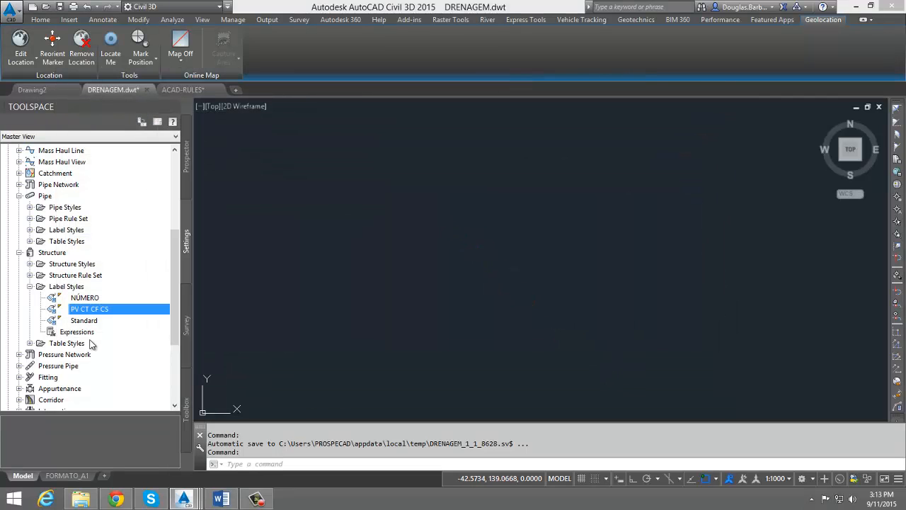
# Open the NÚMERO structure label style, inspect its Structure Text component's contents expression, and cancel out of the text editor
pyautogui.click(84, 297)
pyautogui.doubleClick(83, 298)
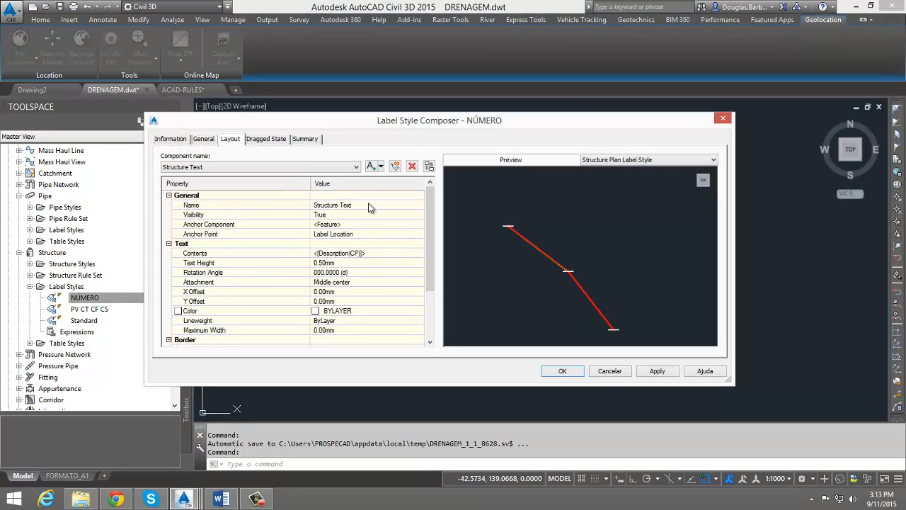
pyautogui.click(308, 169)
pyautogui.click(303, 174)
pyautogui.click(377, 252)
pyautogui.click(419, 254)
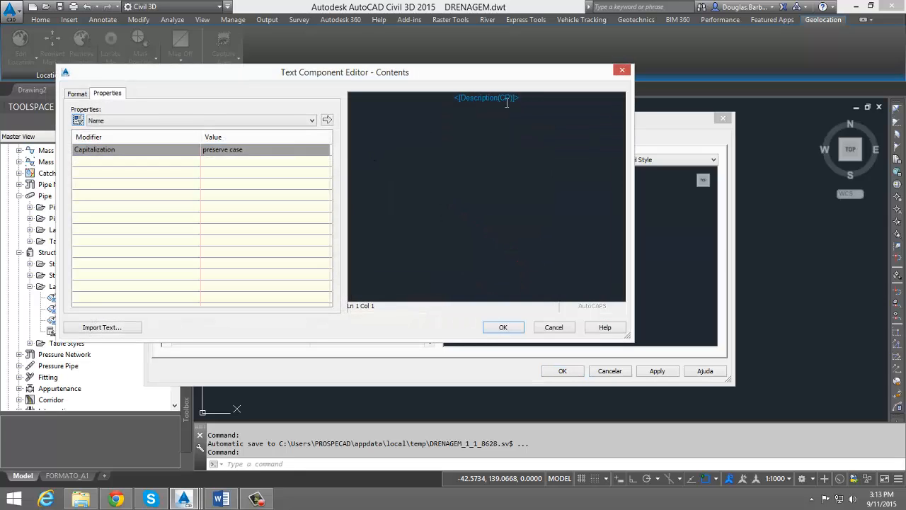
pyautogui.click(547, 326)
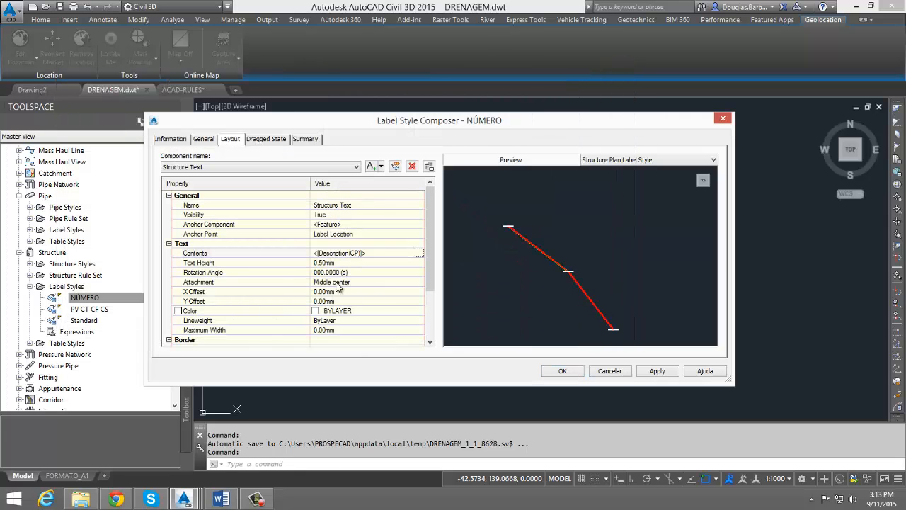
# Check the NÚMERO label style's component list and add a new text component to the style
pyautogui.click(356, 166)
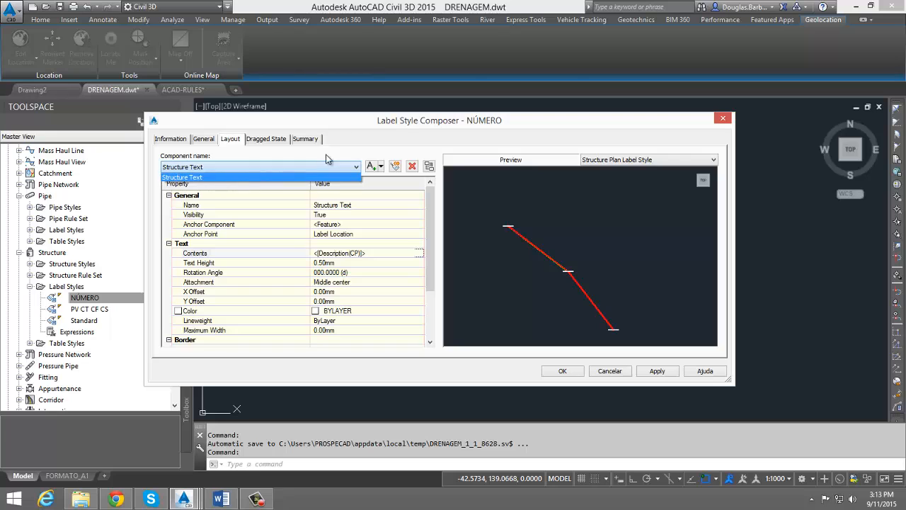
pyautogui.click(359, 167)
pyautogui.click(373, 167)
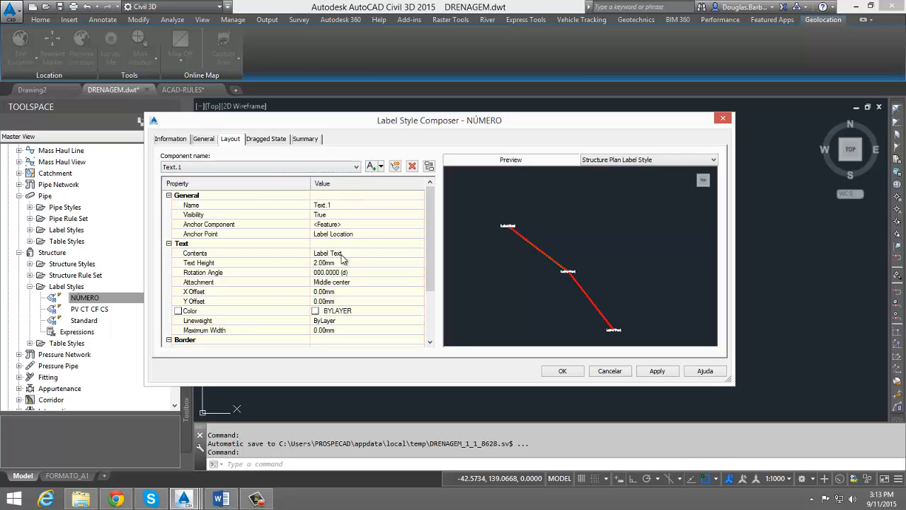
# Replace the new text component's default Label Text with the Inner Structure Diameter property in meters at 0.001 precision
pyautogui.click(419, 254)
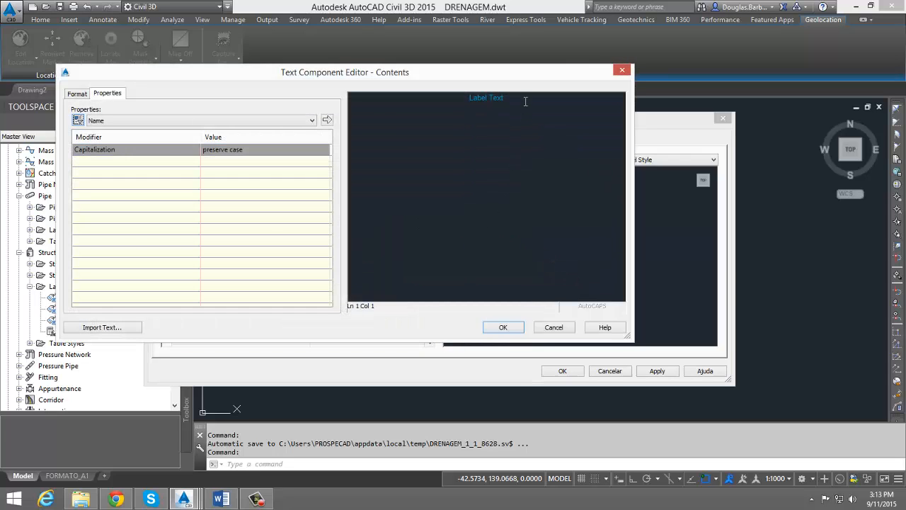
pyautogui.hotkey('ctrl', 'a')
pyautogui.press('Delete')
pyautogui.click(264, 125)
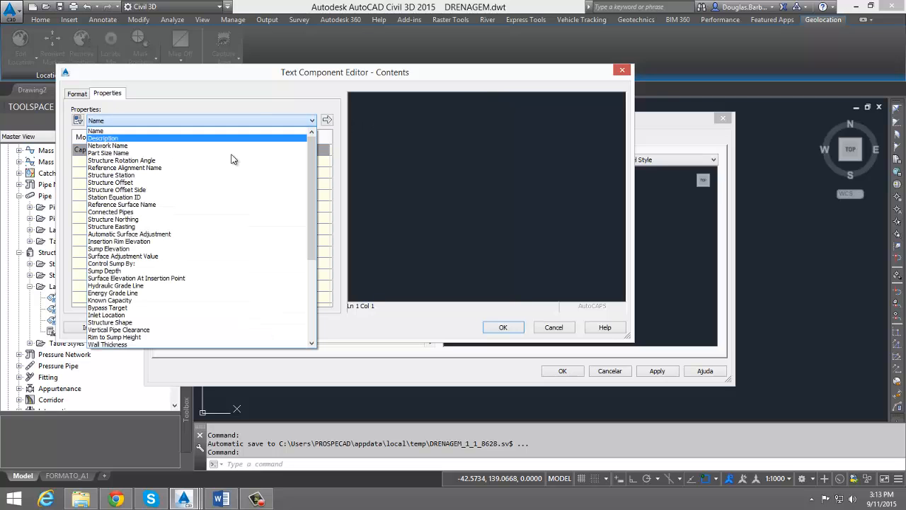
pyautogui.scroll(-5, 195, 185)
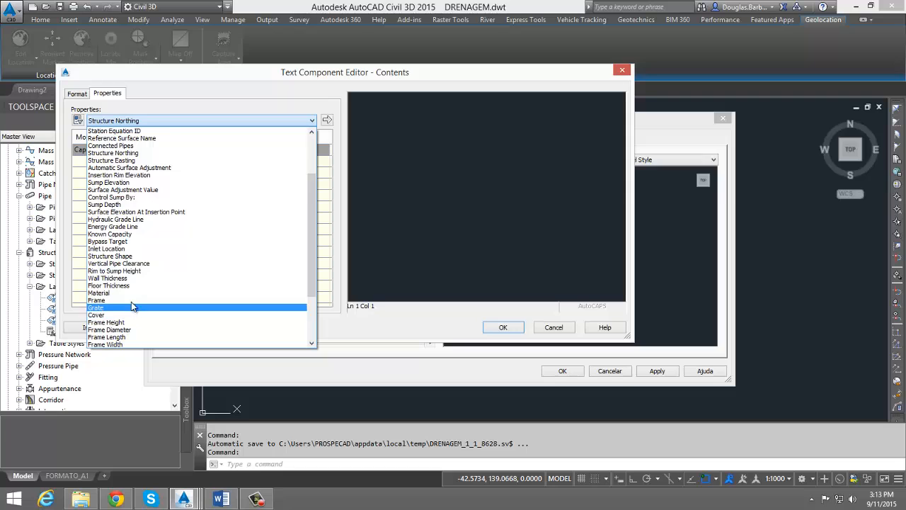
pyautogui.scroll(-3, 132, 306)
pyautogui.scroll(1, 131, 301)
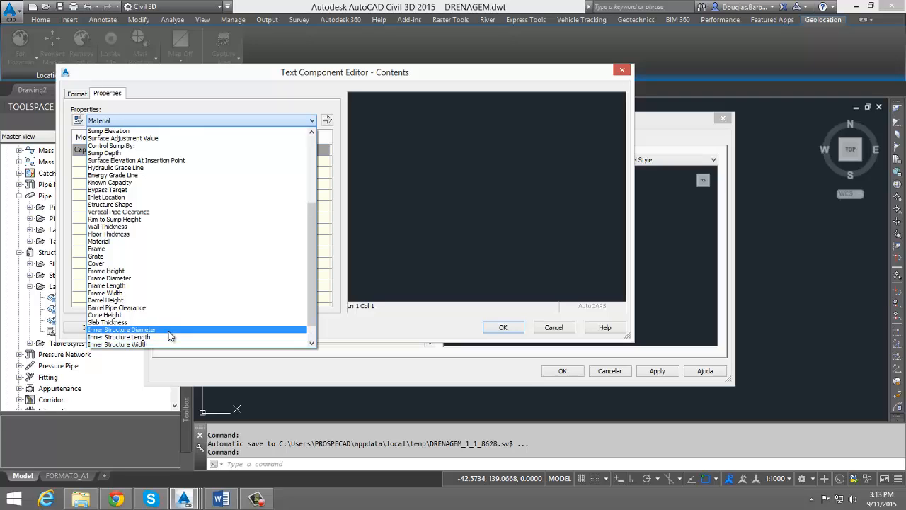
pyautogui.click(121, 329)
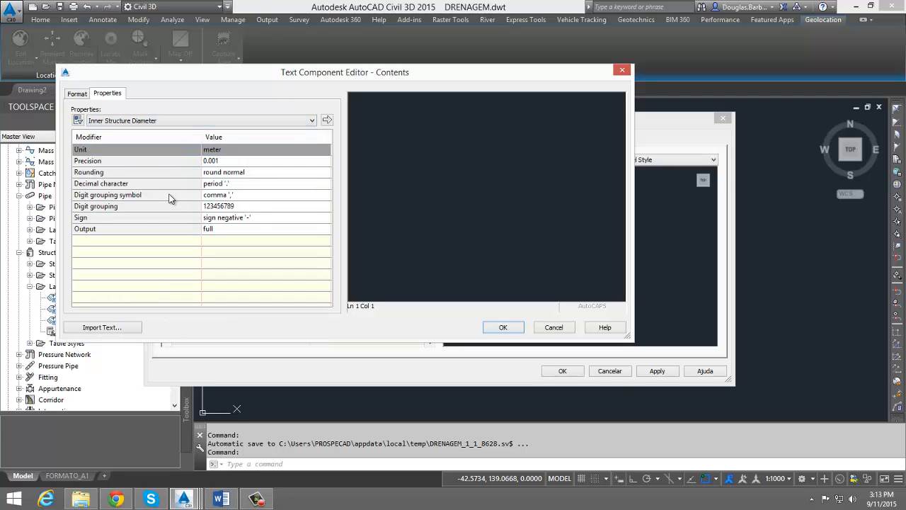
pyautogui.click(327, 119)
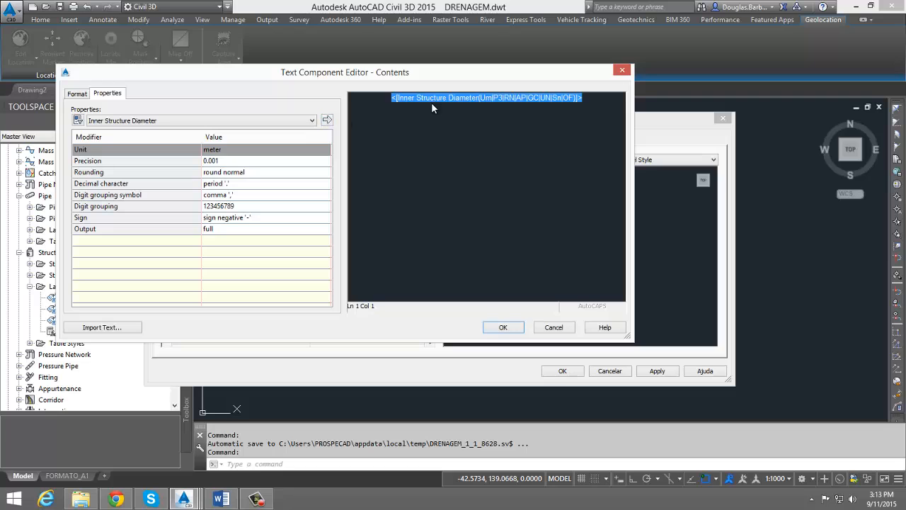
# Accept the inner diameter contents, rename the new text component of the NÚMERO style to DIAMETRO, and check the dragged state settings
pyautogui.click(502, 327)
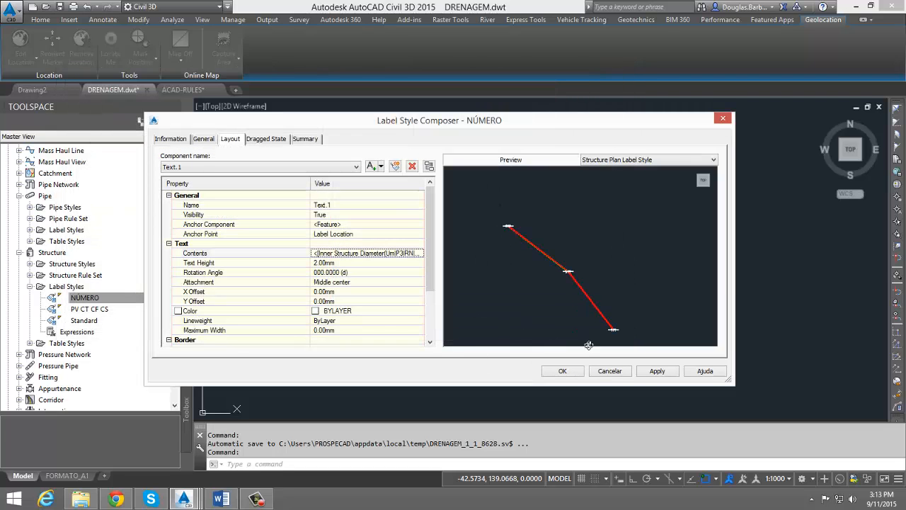
pyautogui.click(333, 206)
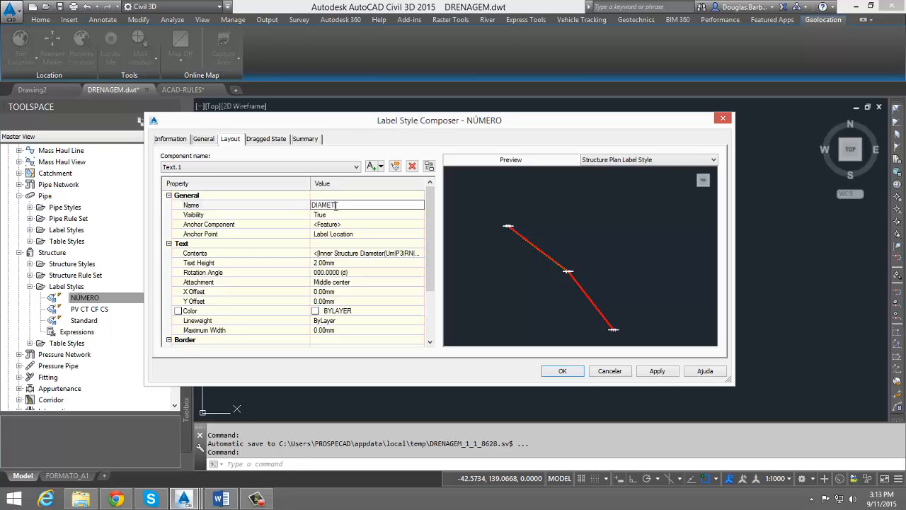
pyautogui.click(265, 139)
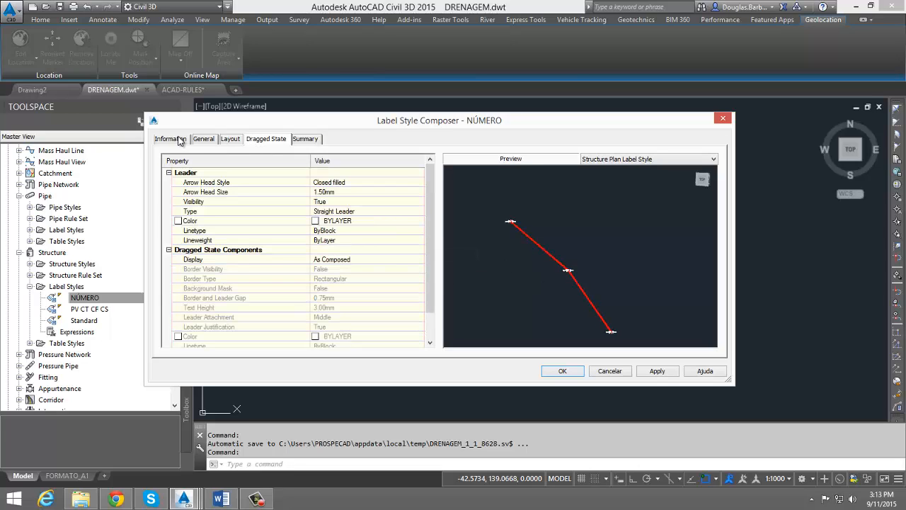
pyautogui.click(230, 139)
# Review the DIAMETRO component's Y offset, color choices and border properties, and close the NÚMERO style without saving
pyautogui.click(325, 308)
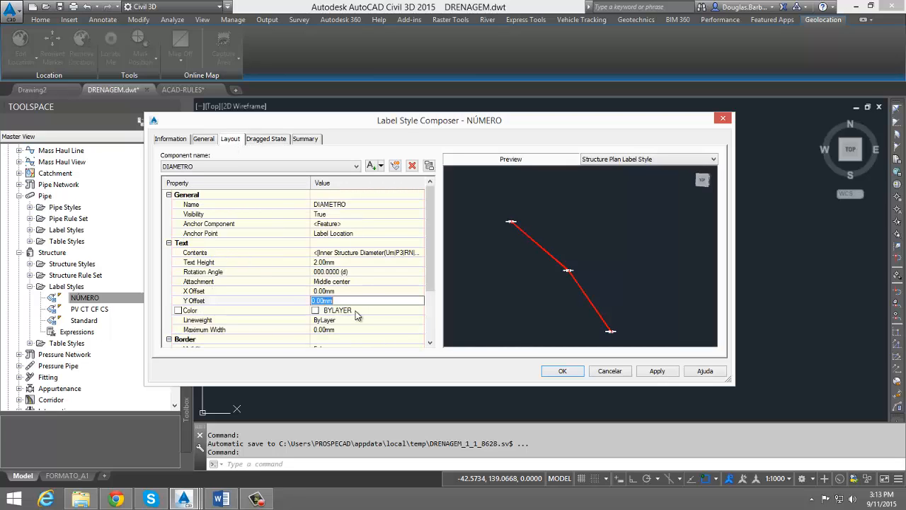
pyautogui.click(430, 310)
pyautogui.click(383, 274)
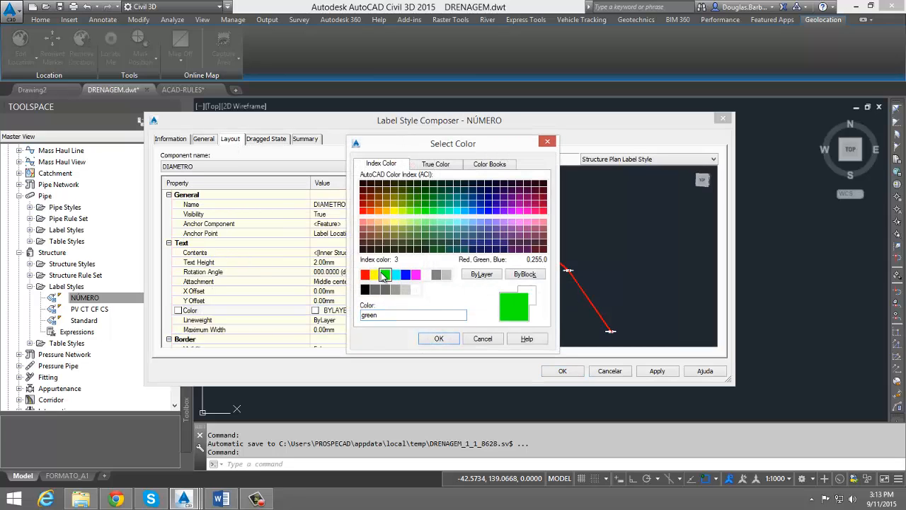
pyautogui.click(478, 338)
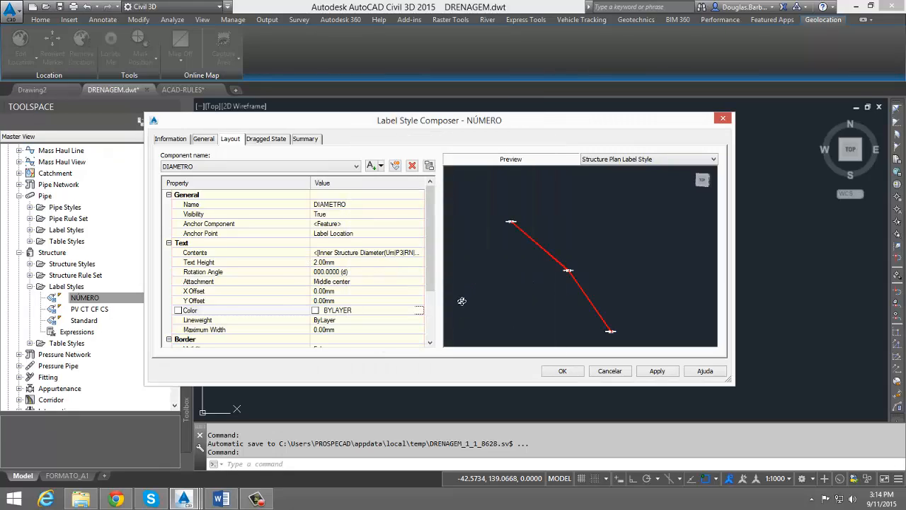
pyautogui.moveTo(430, 270); pyautogui.dragTo(433, 295)
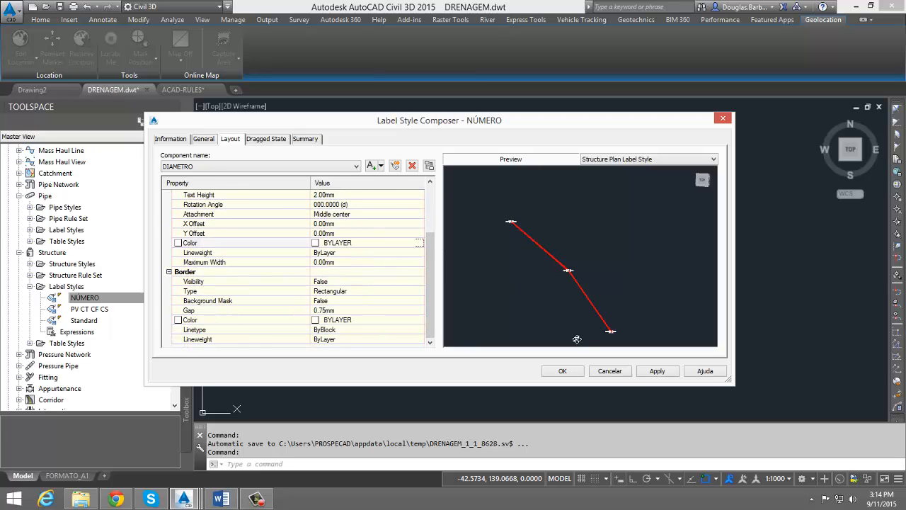
pyautogui.click(629, 370)
# Start a new structure label style, review its General, Layout, Dragged State and Summary settings, and close it without saving
pyautogui.click(117, 285)
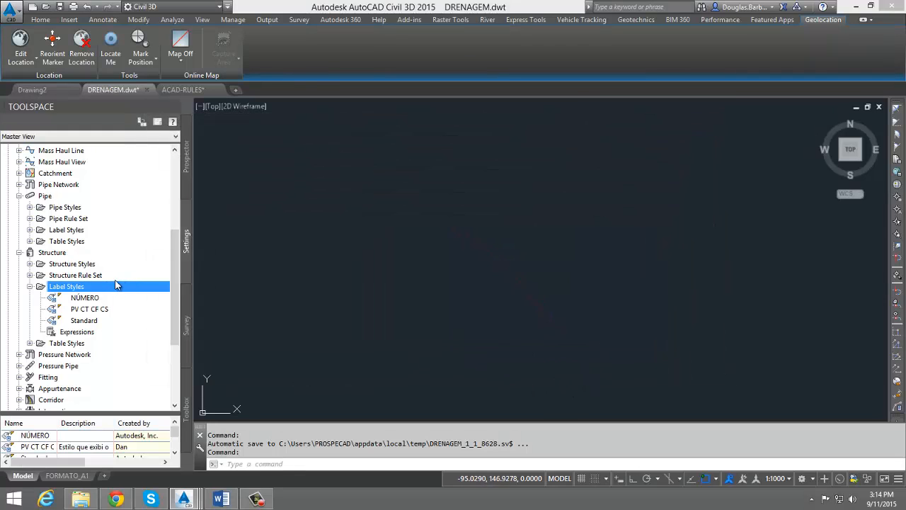
pyautogui.rightClick(88, 289)
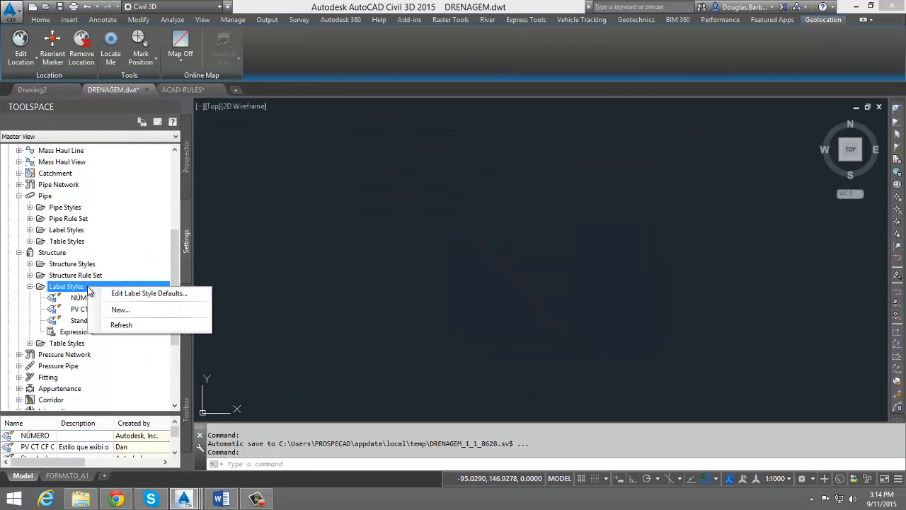
pyautogui.click(134, 311)
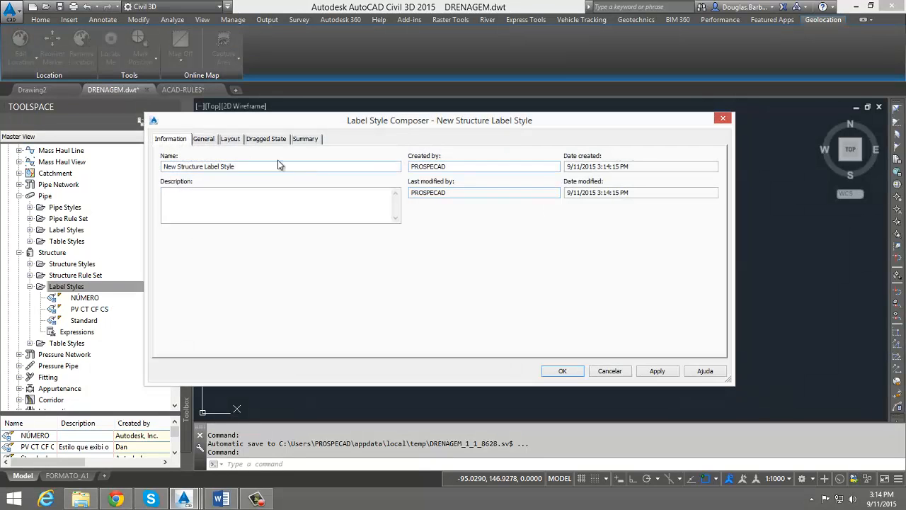
pyautogui.click(202, 139)
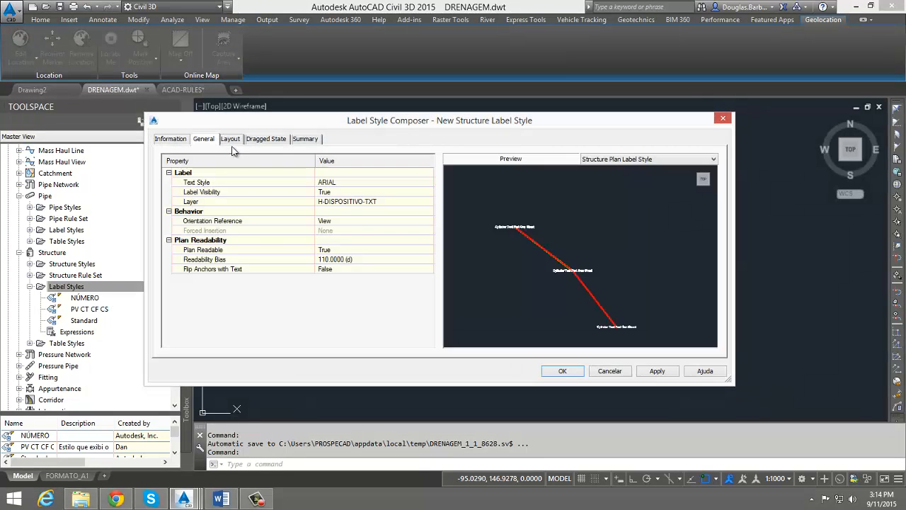
pyautogui.click(231, 138)
pyautogui.click(250, 165)
pyautogui.click(284, 176)
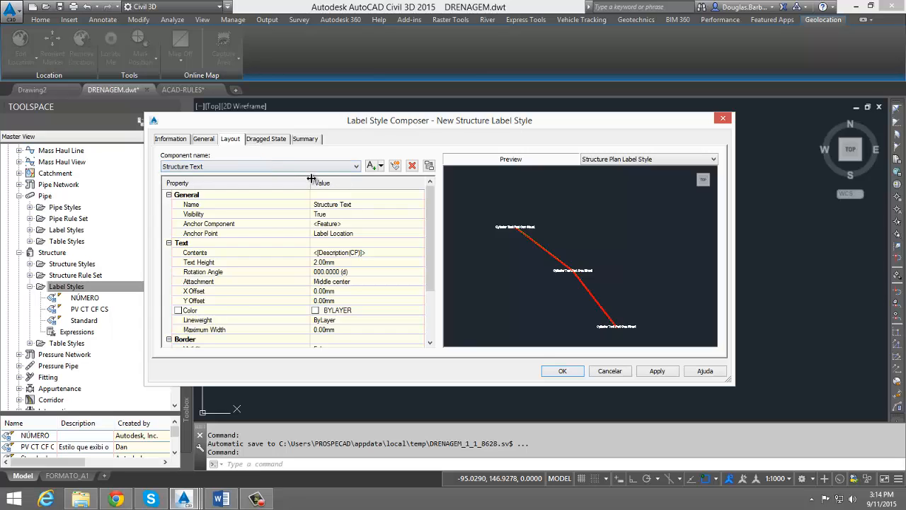
pyautogui.click(273, 140)
pyautogui.click(303, 139)
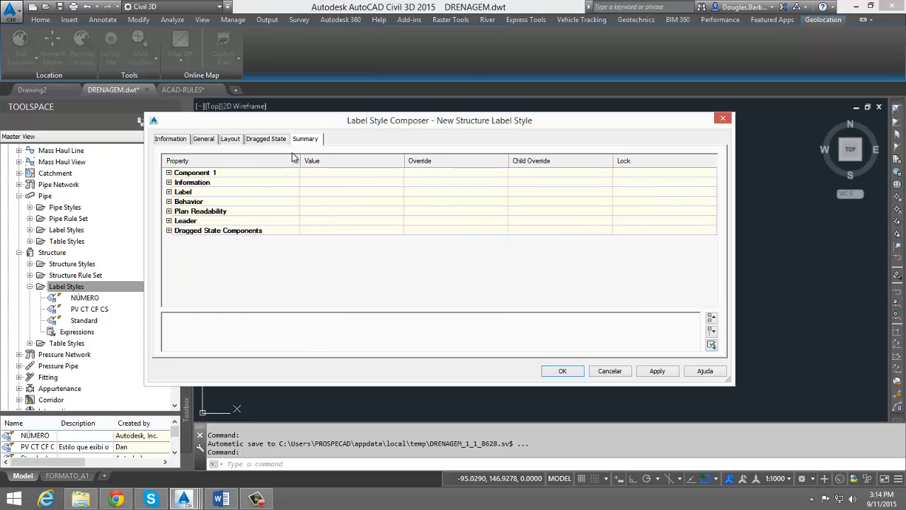
pyautogui.click(269, 140)
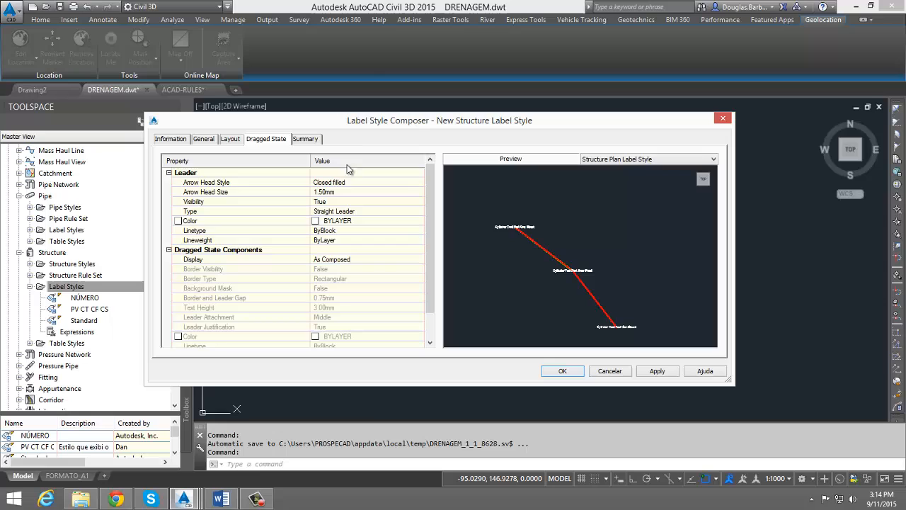
pyautogui.click(722, 118)
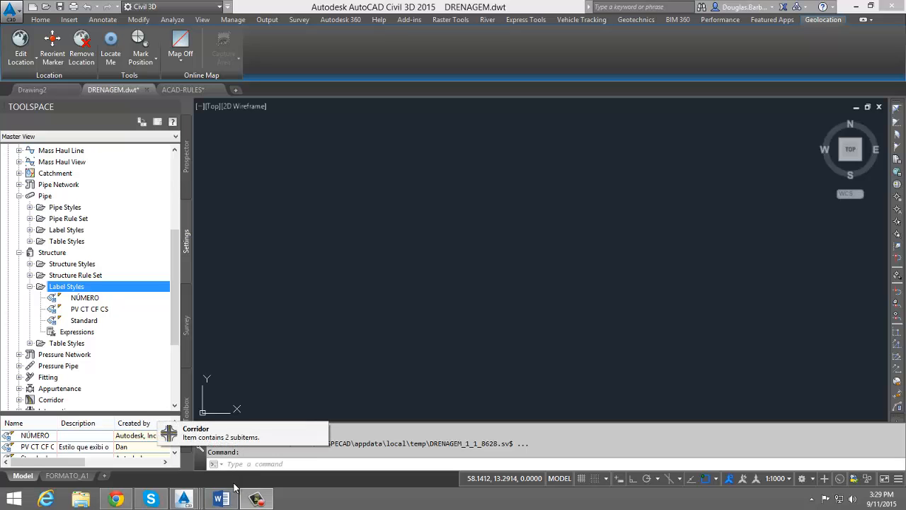
# Switch to File Explorer and open the PADRAO_SARJETA (completa) workbook from the desktop's DRENAGEM folder, subfolder 4_CÁLCULO SARJETA E PLANILHAS
pyautogui.click(80, 499)
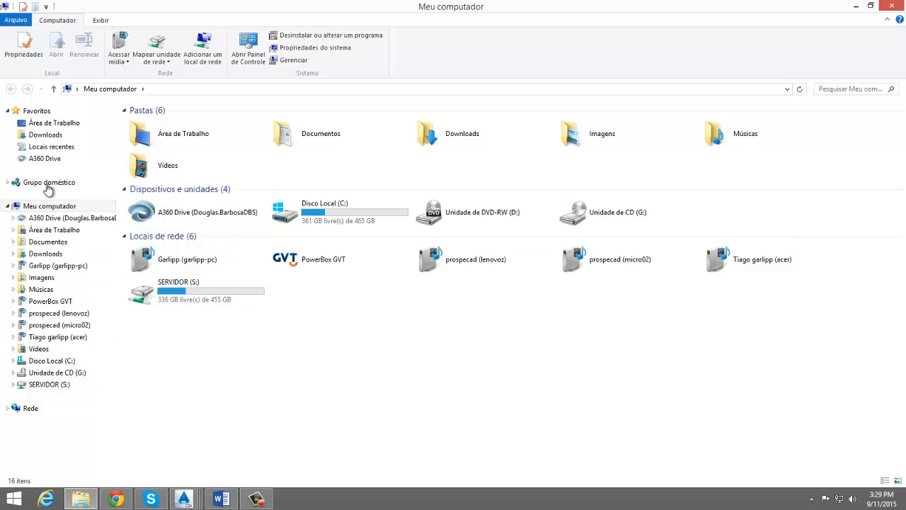
pyautogui.click(43, 123)
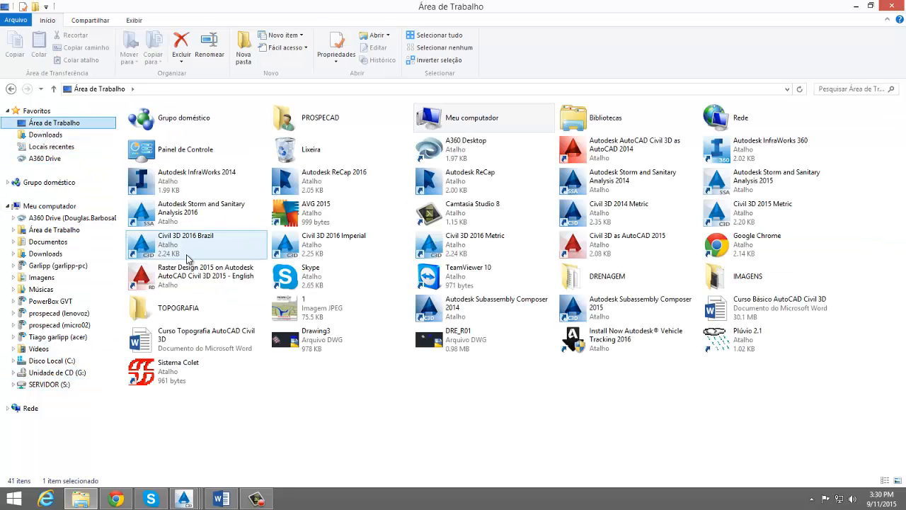
pyautogui.doubleClick(607, 276)
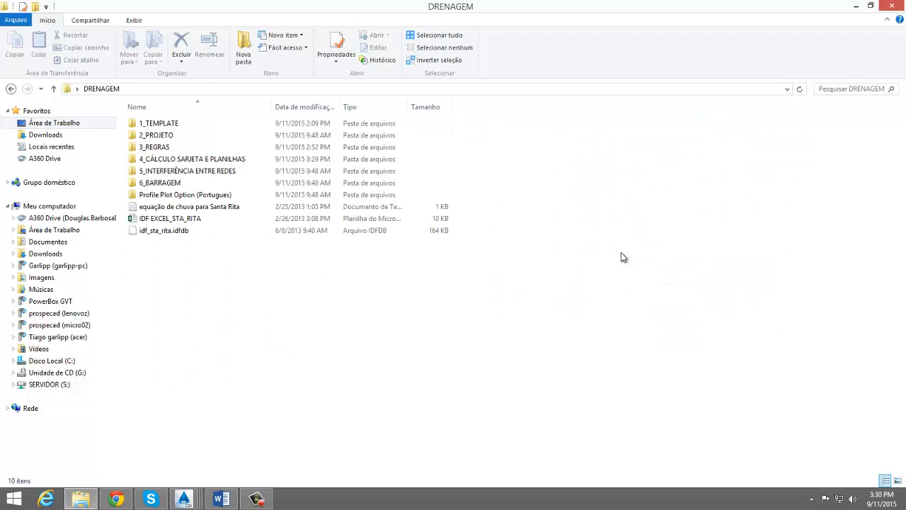
pyautogui.doubleClick(177, 163)
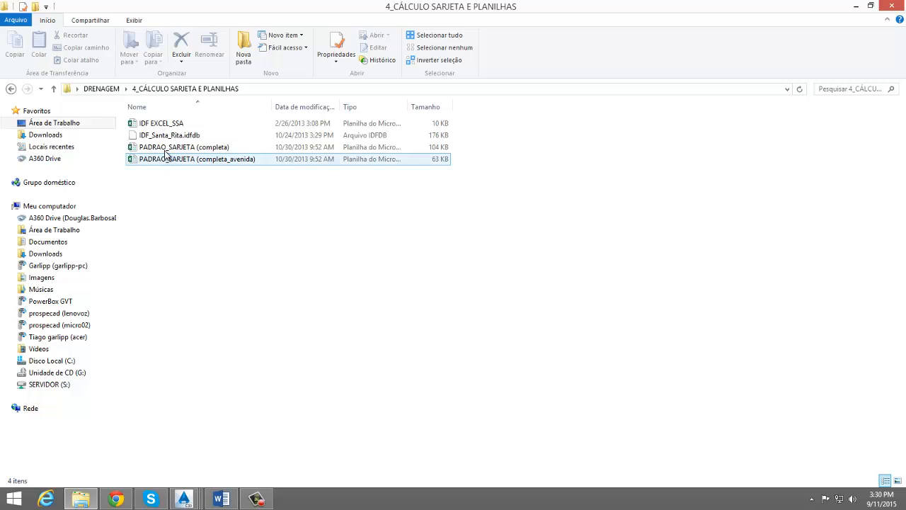
pyautogui.click(164, 149)
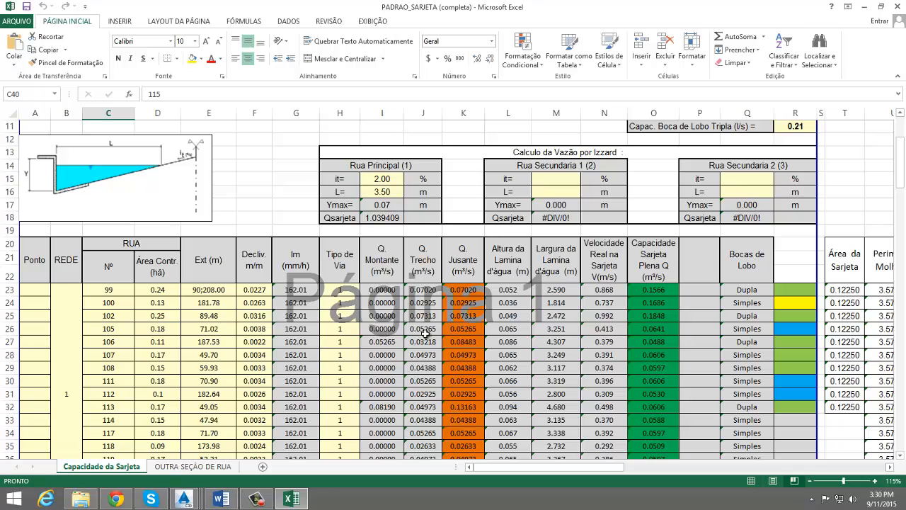
# Examine the mean rainfall intensity equation and its a, b and c coefficients in the gutter verification sheet
pyautogui.scroll(4, 510, 279)
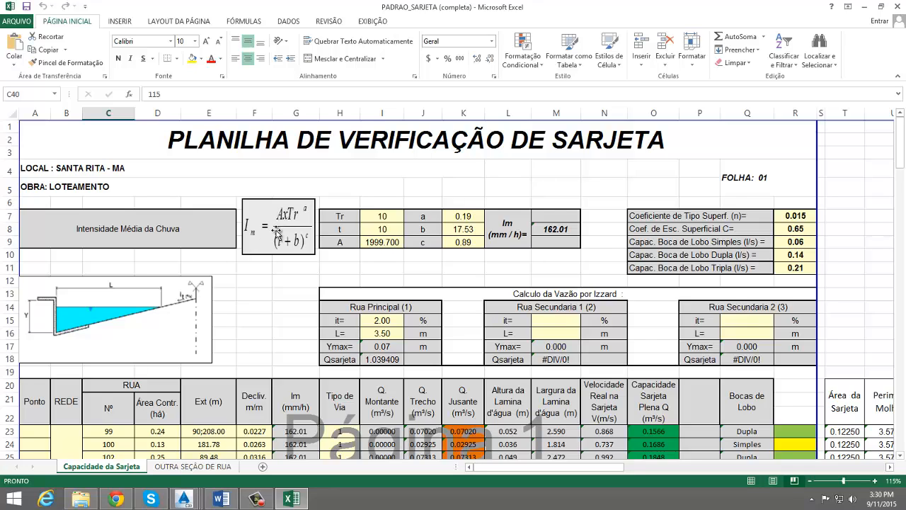
pyautogui.click(476, 217)
pyautogui.click(475, 227)
pyautogui.click(472, 241)
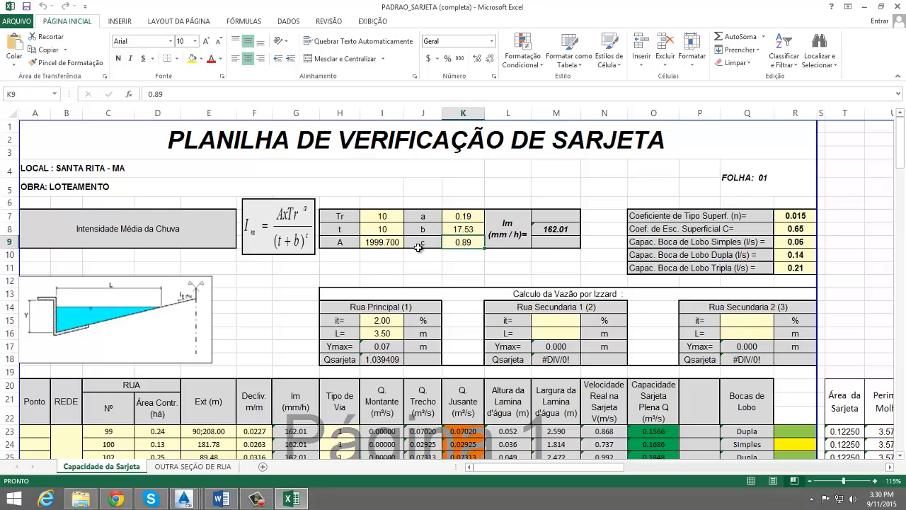
pyautogui.click(409, 246)
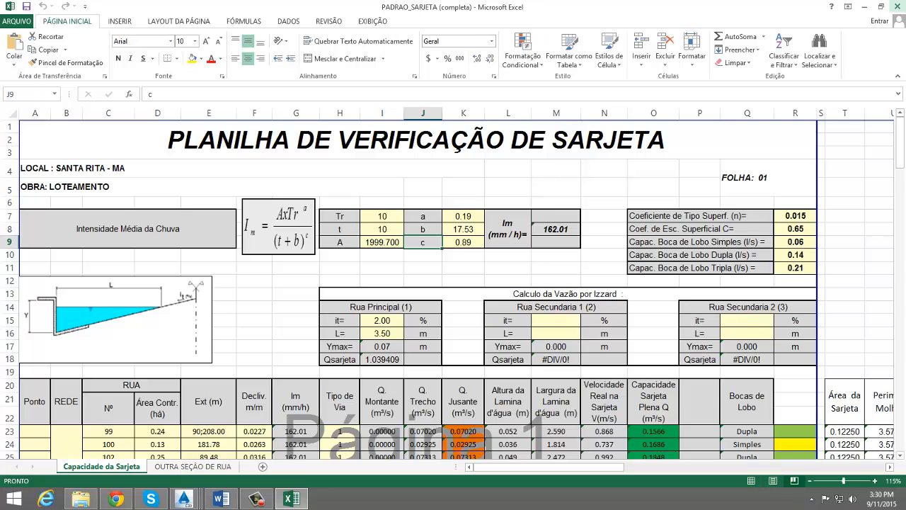
# Search the computer for "pluvi" and launch Plúvio 2.1
pyautogui.moveTo(904, 4)
pyautogui.click(893, 145)
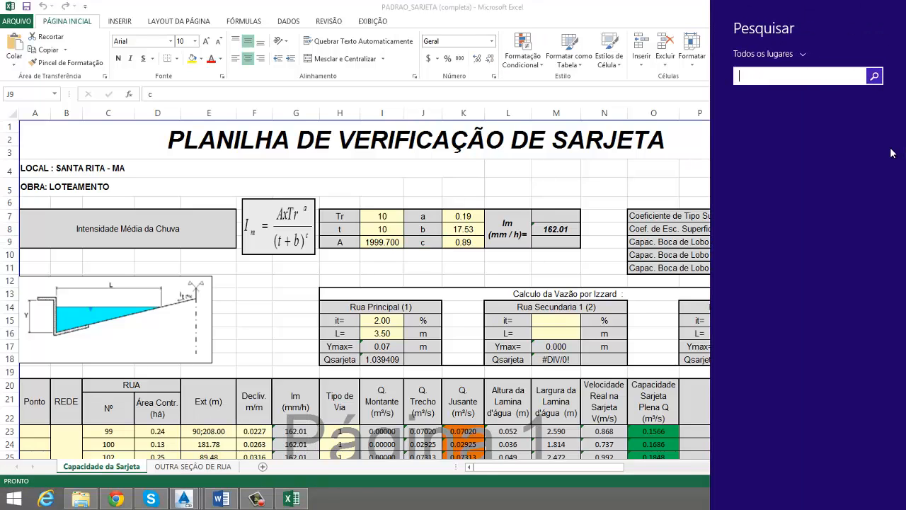
pyautogui.write('pluvi')
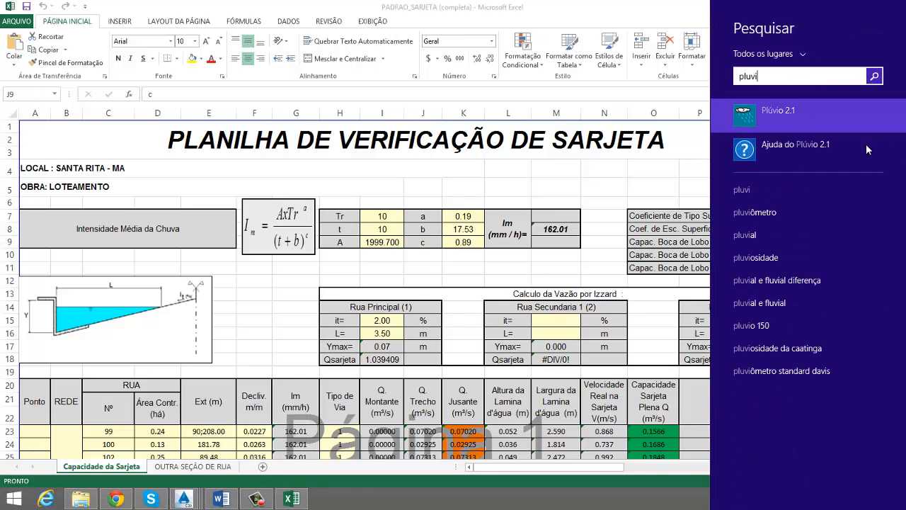
pyautogui.click(778, 112)
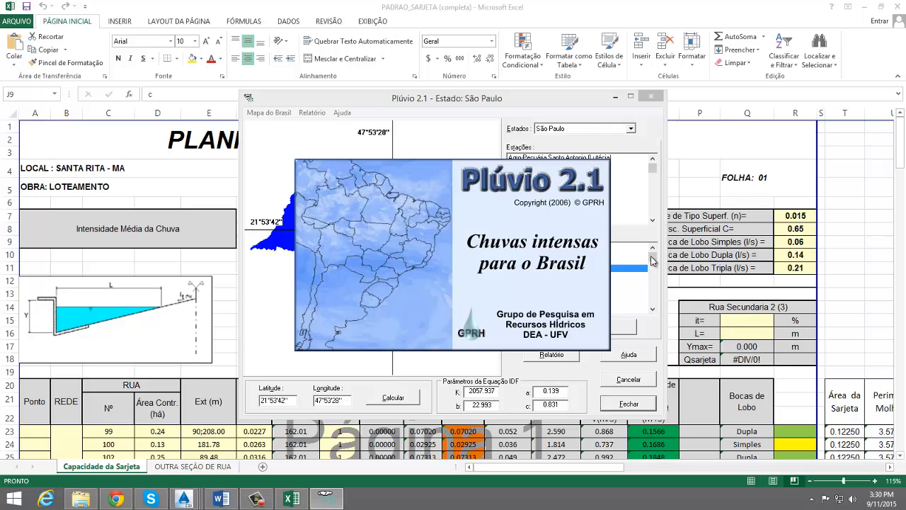
pyautogui.click(257, 499)
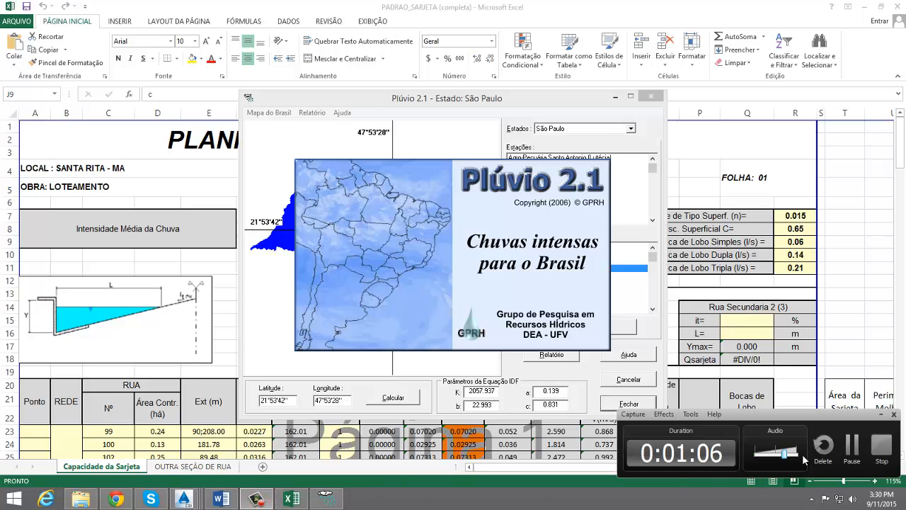
pyautogui.click(853, 446)
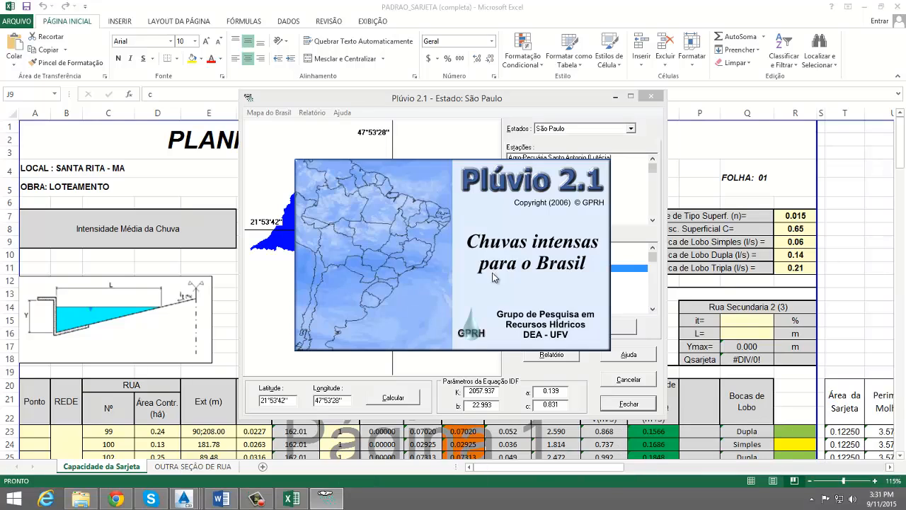
# Dismiss the Plúvio splash screen, choose the state Tocantins, examine its IDF equation parameters, and close the program
pyautogui.click(506, 256)
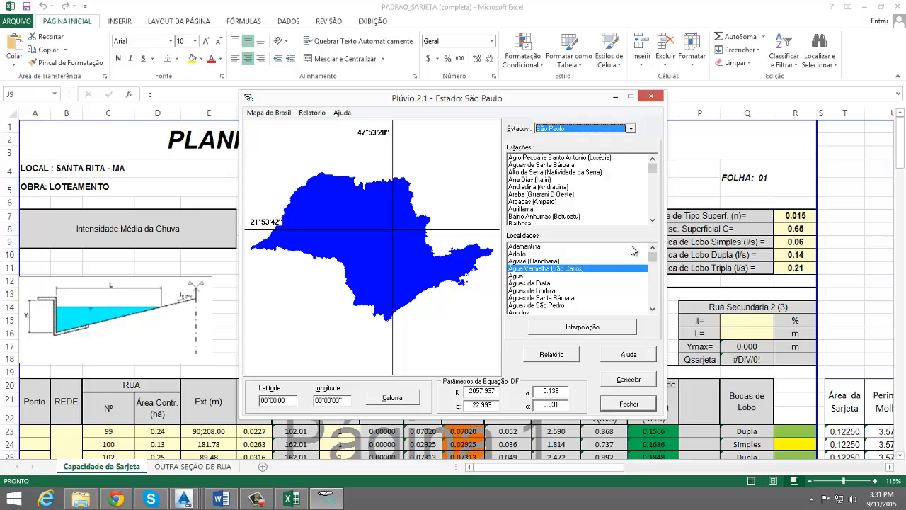
pyautogui.click(569, 129)
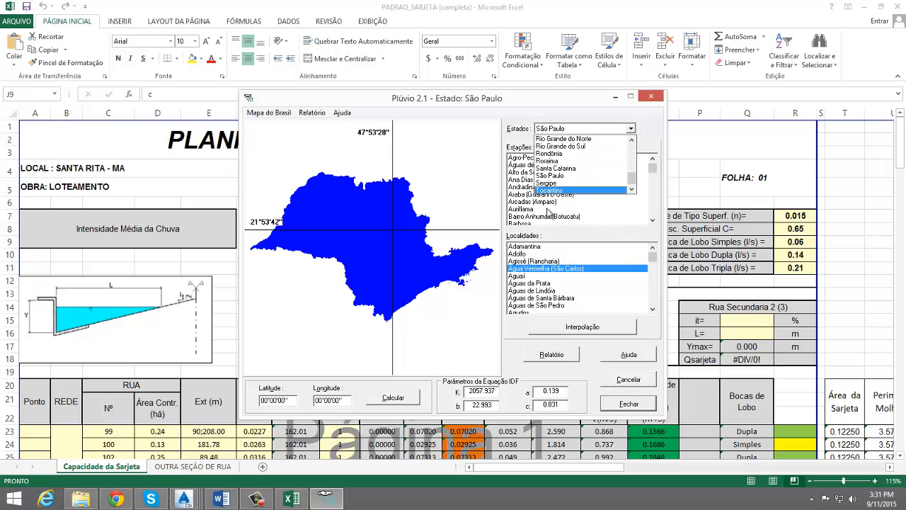
pyautogui.click(554, 213)
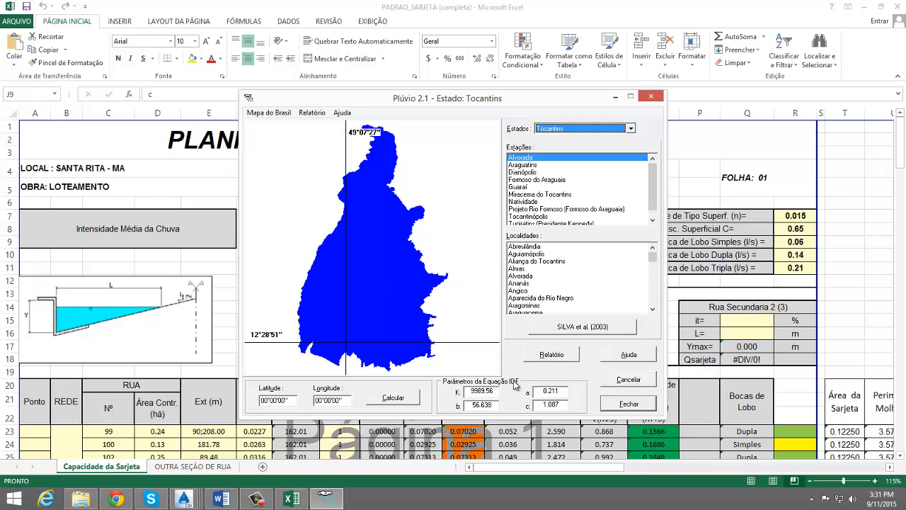
pyautogui.click(628, 403)
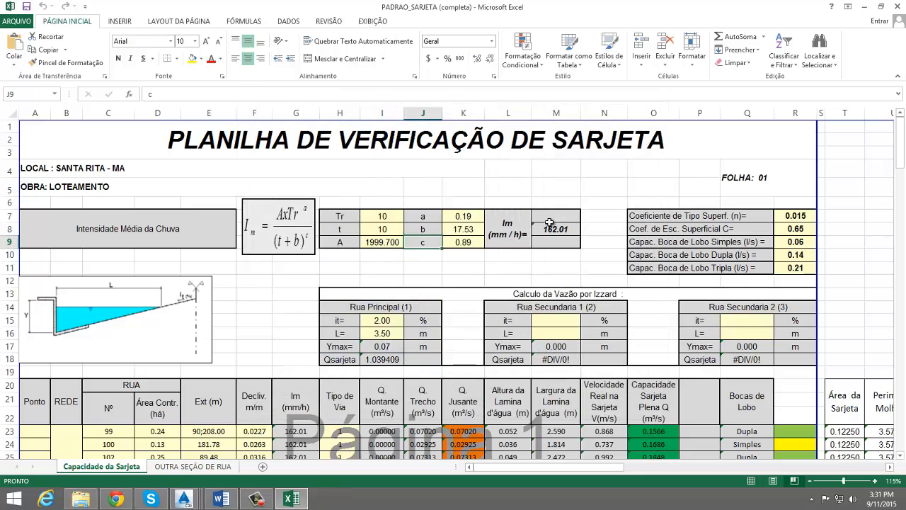
# Open the IDF EXCEL_SSA workbook from the spreadsheet folder, and switch back to the PADRAO_SARJETA (completa) workbook
pyautogui.click(84, 498)
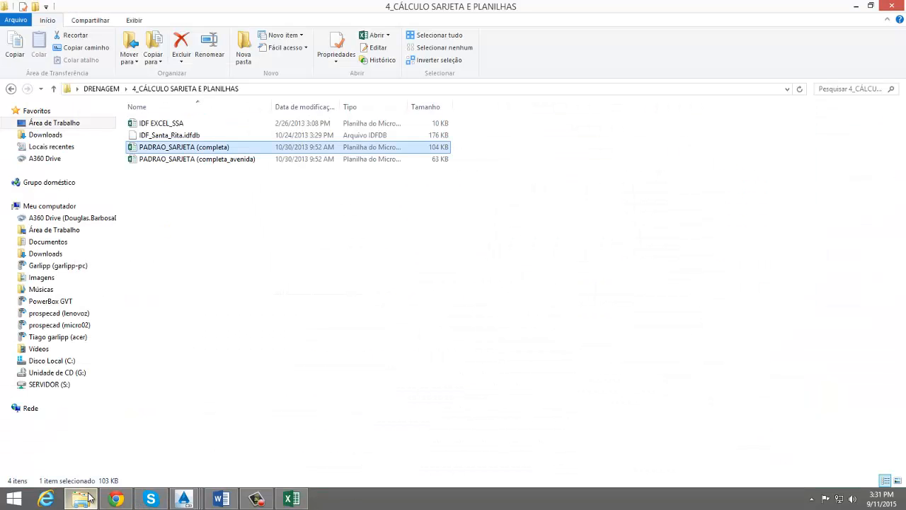
pyautogui.doubleClick(159, 124)
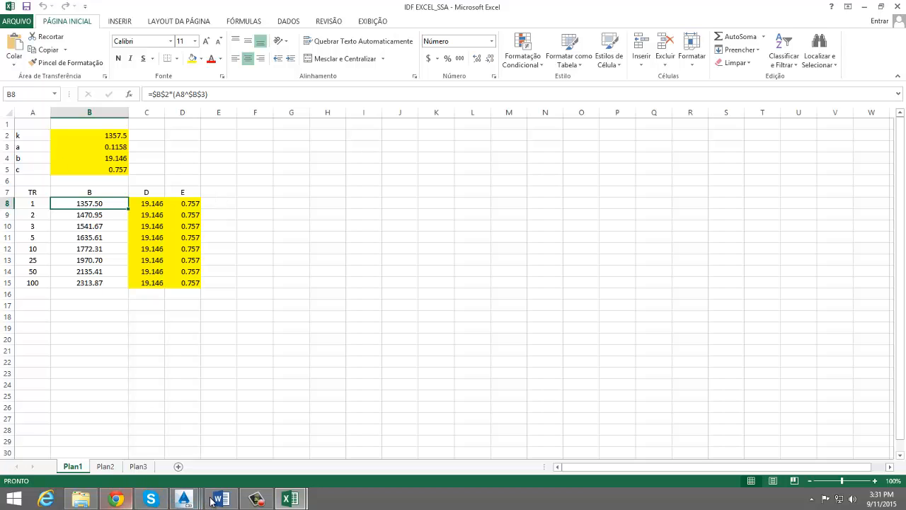
pyautogui.moveTo(280, 498)
pyautogui.click(233, 433)
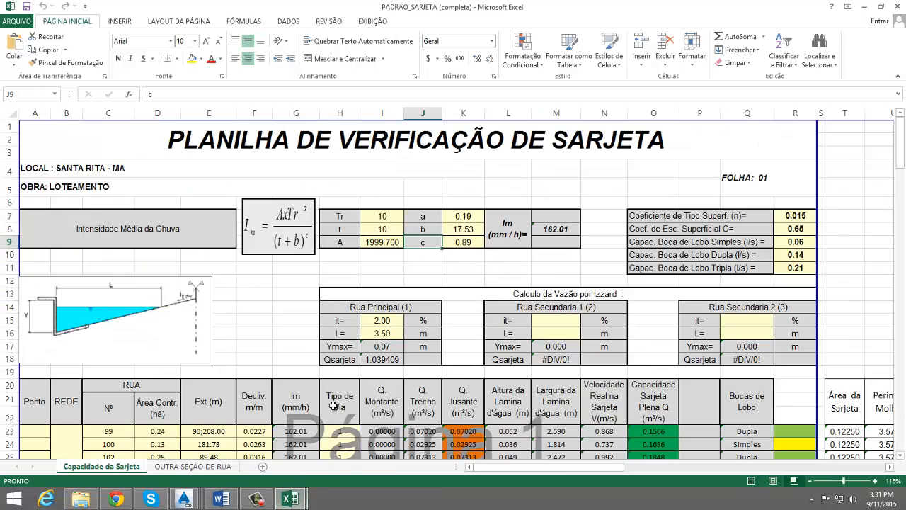
# Examine the A, t, Tr and a parameters of the mean rainfall intensity equation in the gutter verification sheet
pyautogui.click(348, 244)
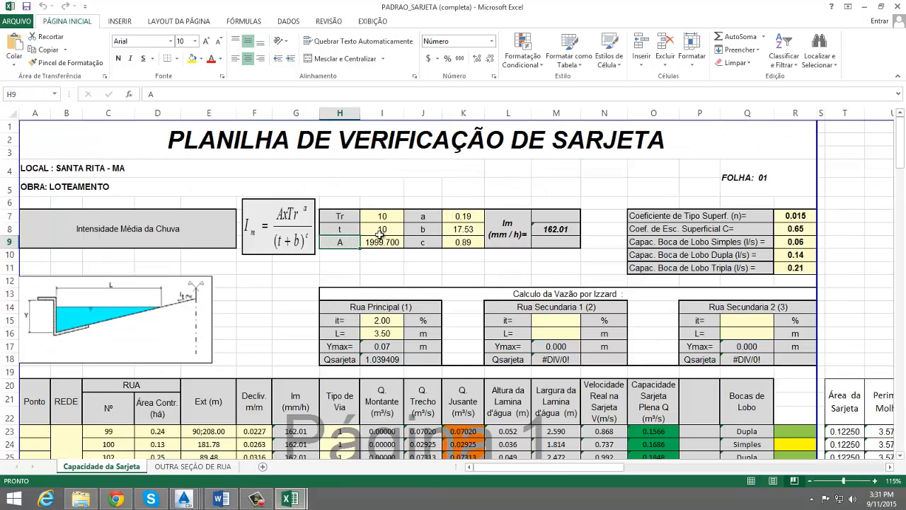
pyautogui.click(420, 229)
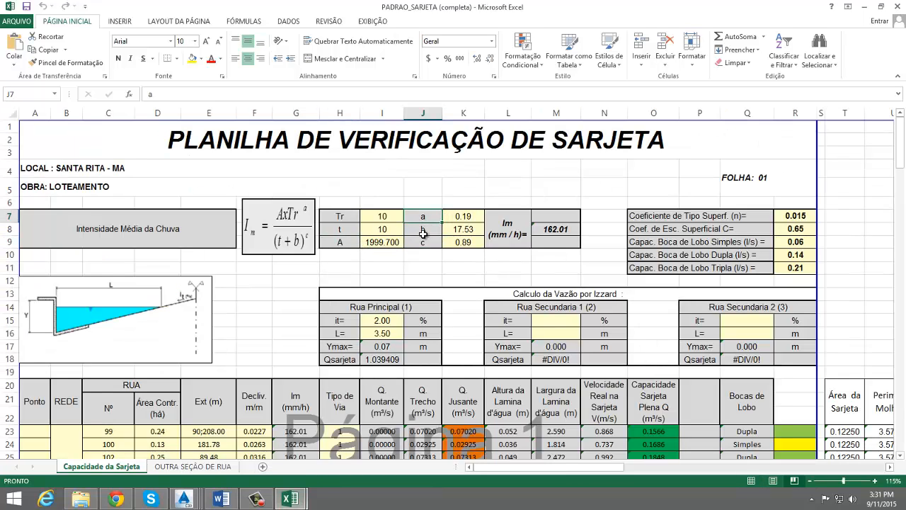
pyautogui.click(375, 230)
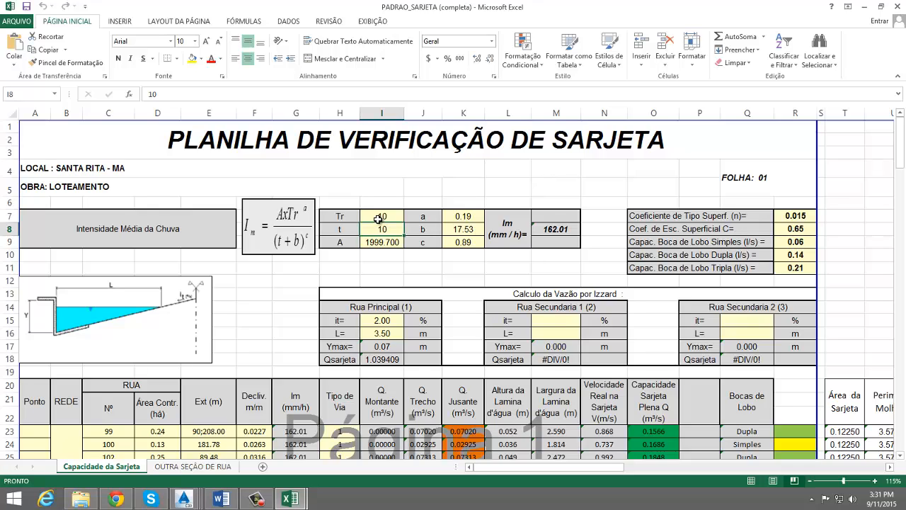
pyautogui.click(378, 218)
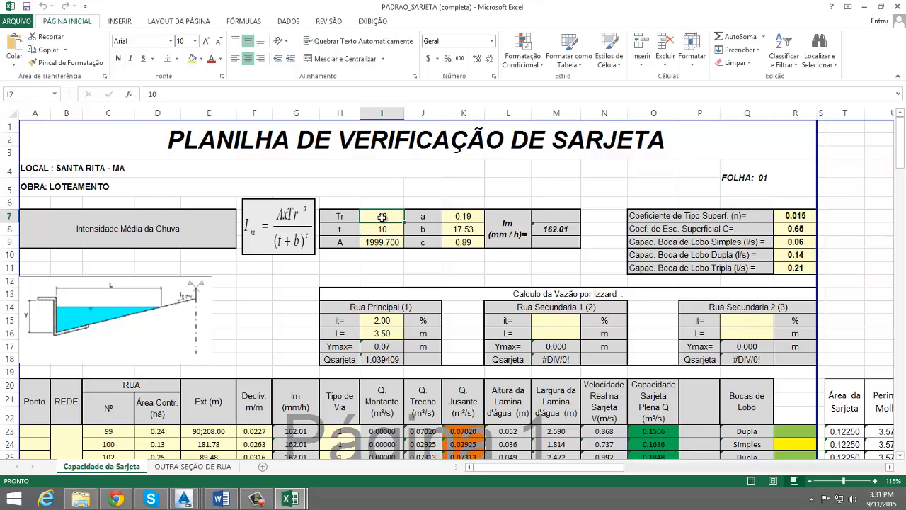
pyautogui.click(460, 218)
pyautogui.doubleClick(459, 218)
pyautogui.moveTo(468, 217); pyautogui.dragTo(450, 215)
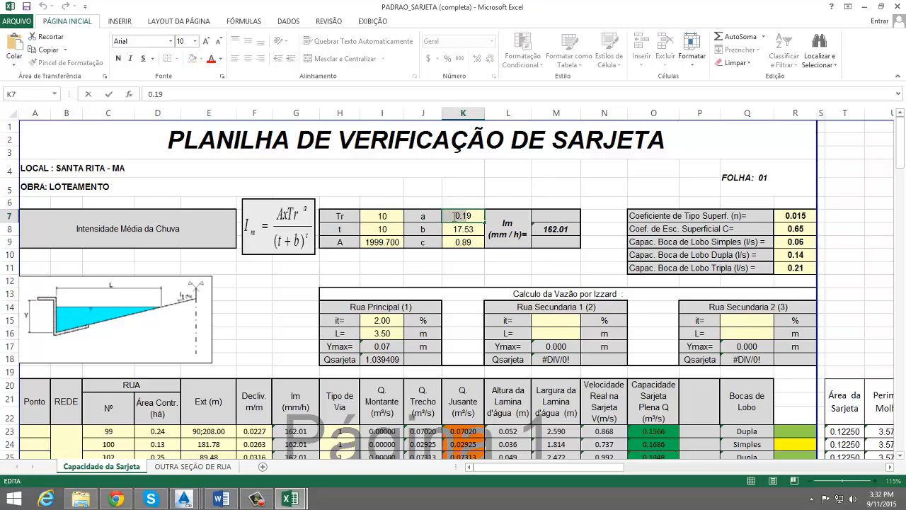
# View the coefficients in the IDF EXCEL_SSA workbook, minimize it, and inspect the Im formula in the gutter verification sheet
pyautogui.click(290, 499)
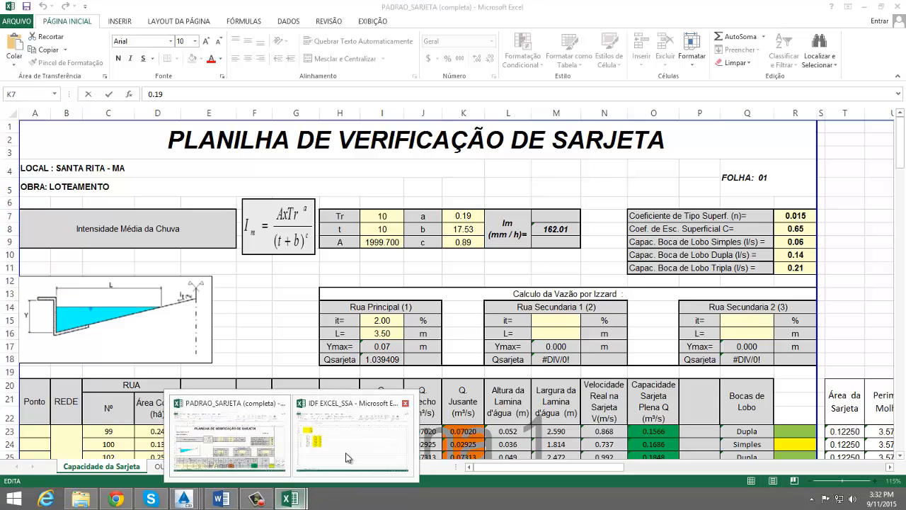
pyautogui.click(346, 452)
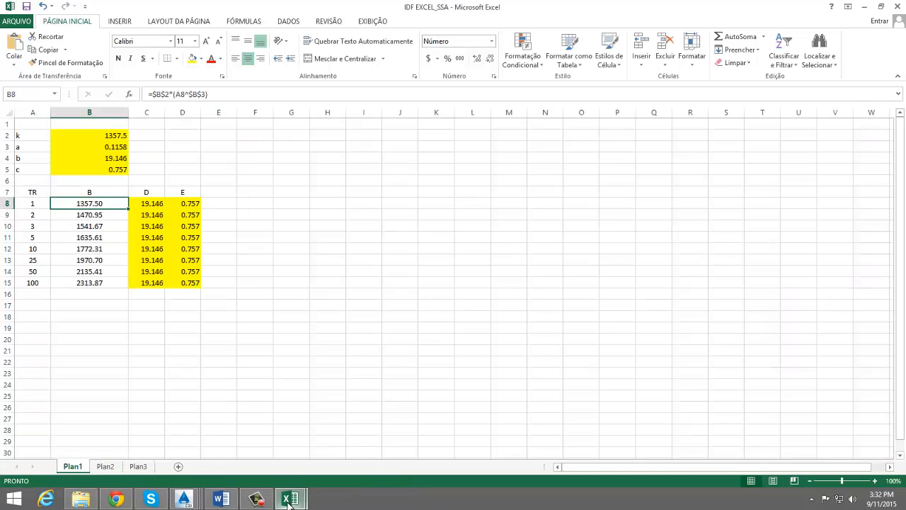
pyautogui.click(865, 6)
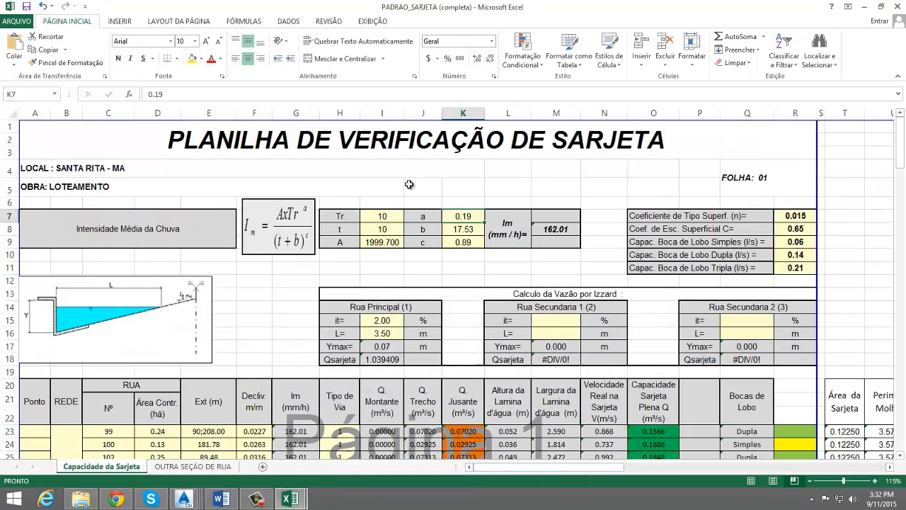
pyautogui.click(548, 232)
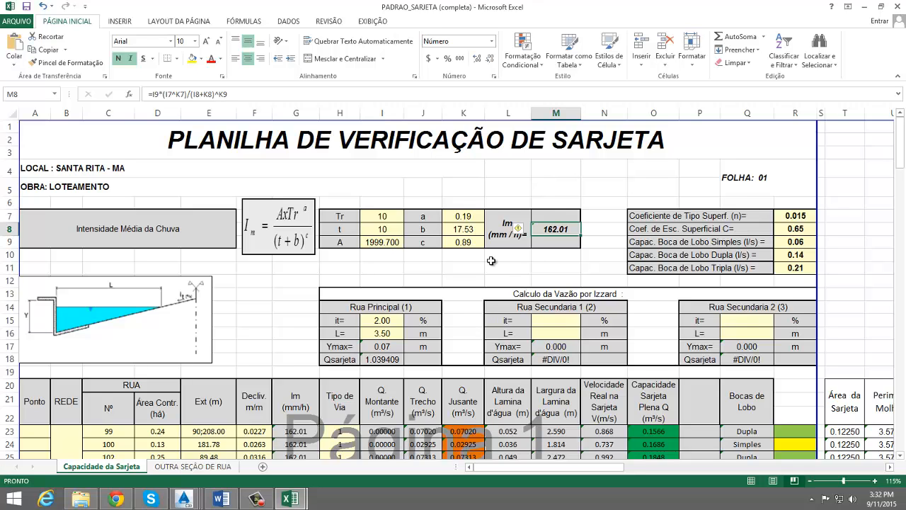
# Set the Rua Principal width L to 2 m and check its Ymax and Qsarjeta formulas
pyautogui.scroll(-1, 433, 277)
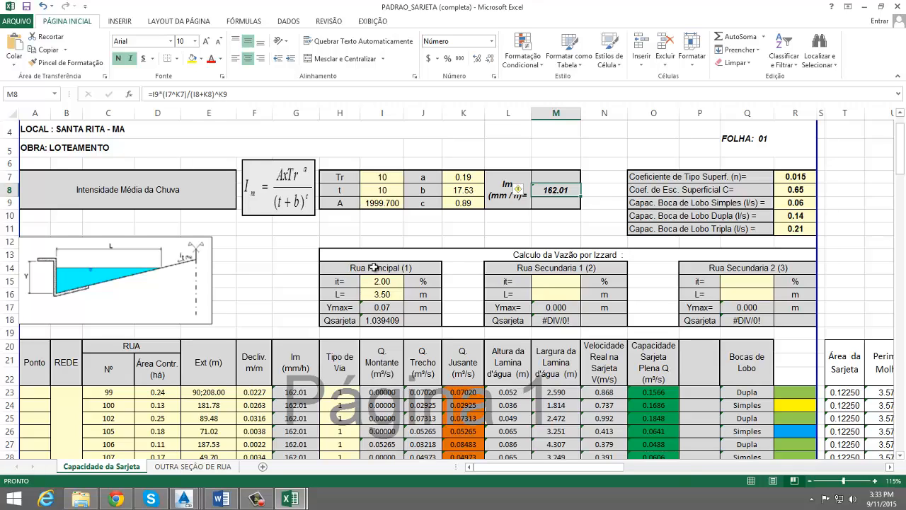
pyautogui.click(380, 280)
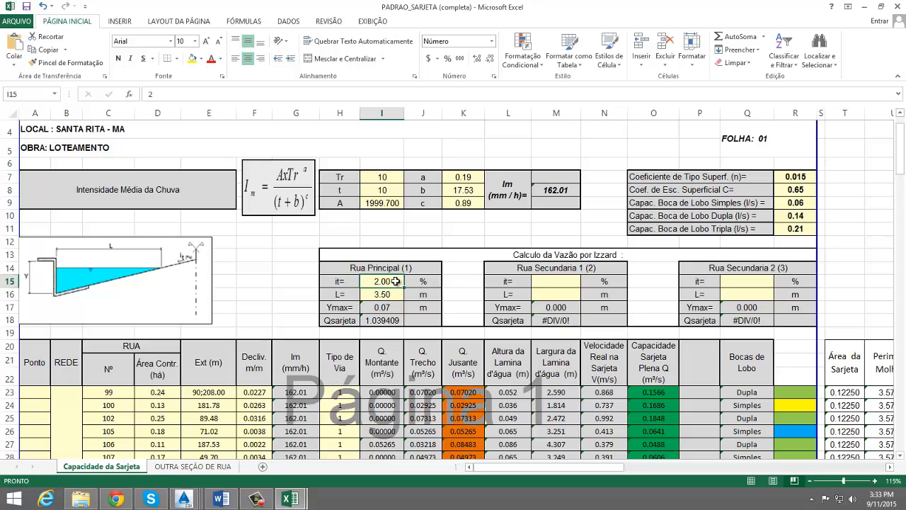
pyautogui.click(373, 295)
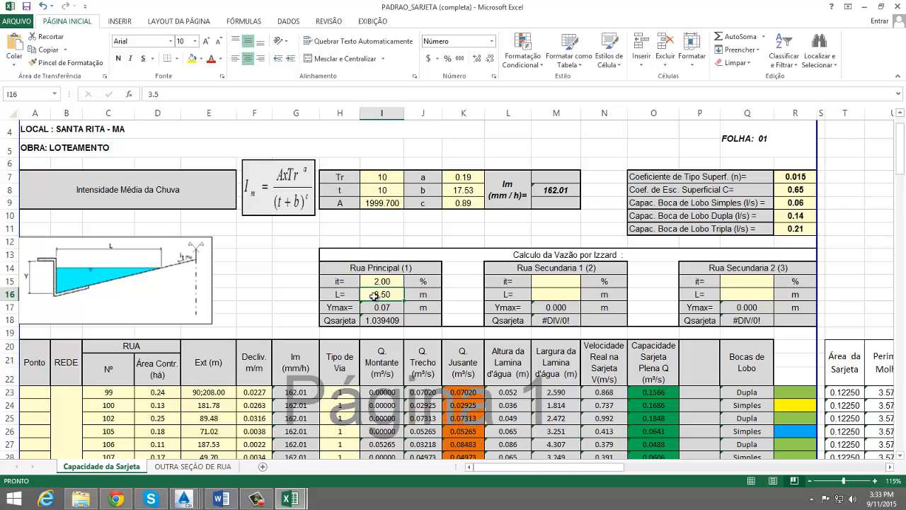
pyautogui.doubleClick(391, 294)
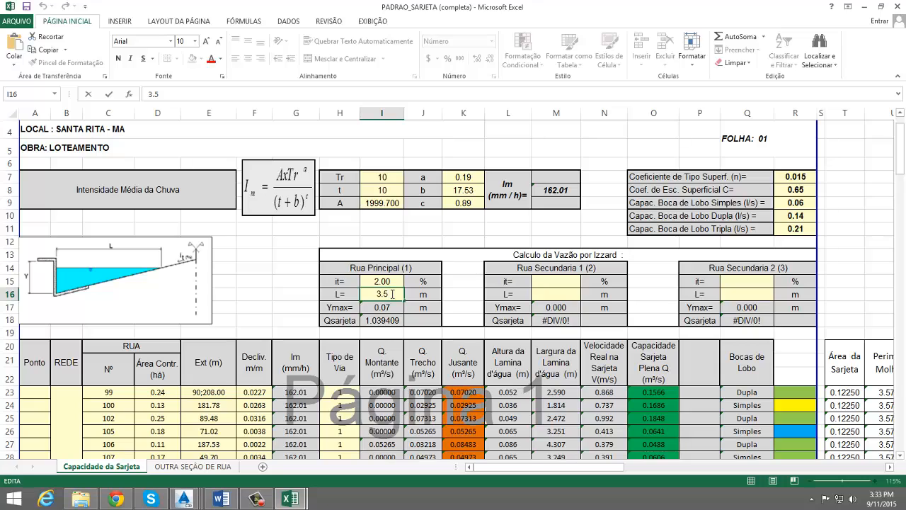
pyautogui.press('BackSpace')
pyautogui.press('BackSpace')
pyautogui.click(380, 309)
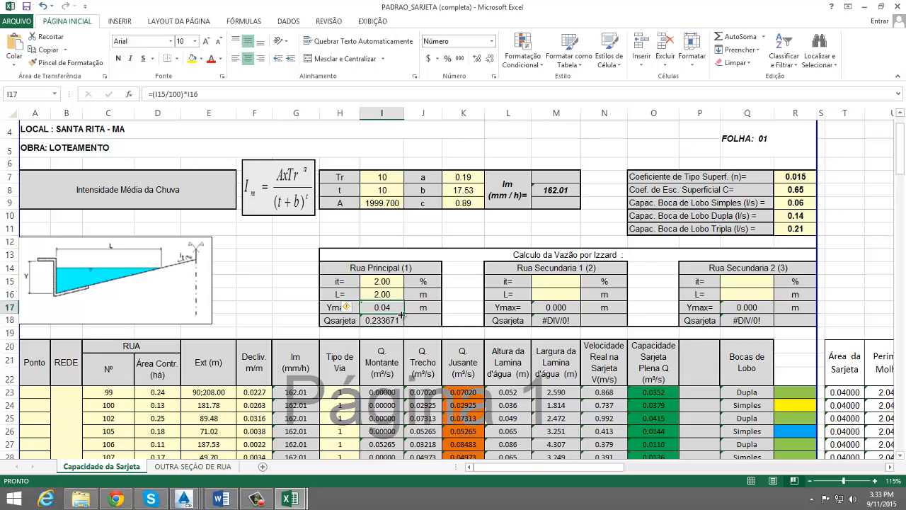
pyautogui.click(385, 321)
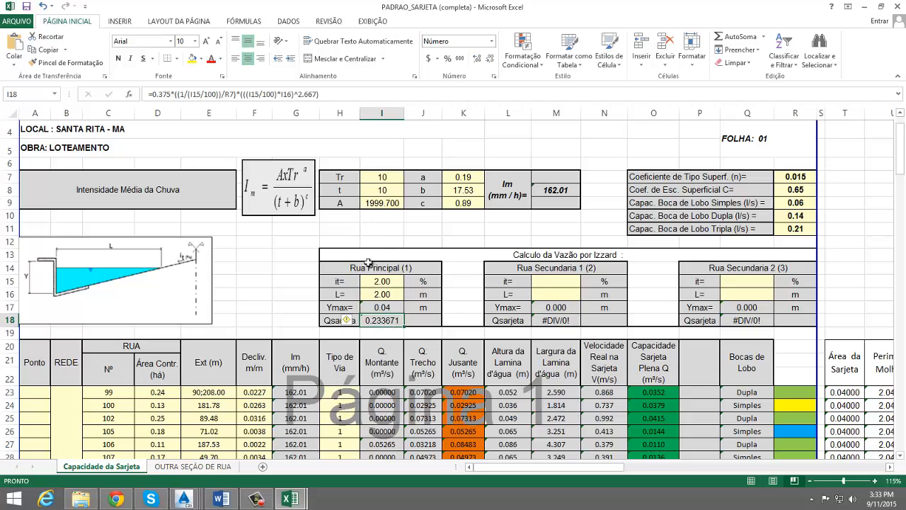
# Examine the street-by-street gutter capacity table and the Izzard flow cells for Rua Principal and Rua Secundaria 1
pyautogui.scroll(-2, 352, 281)
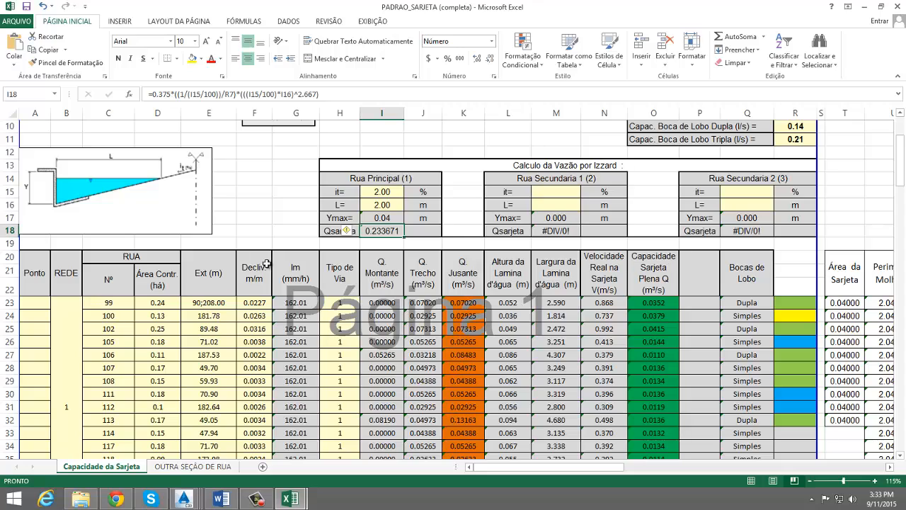
pyautogui.scroll(-2, 346, 230)
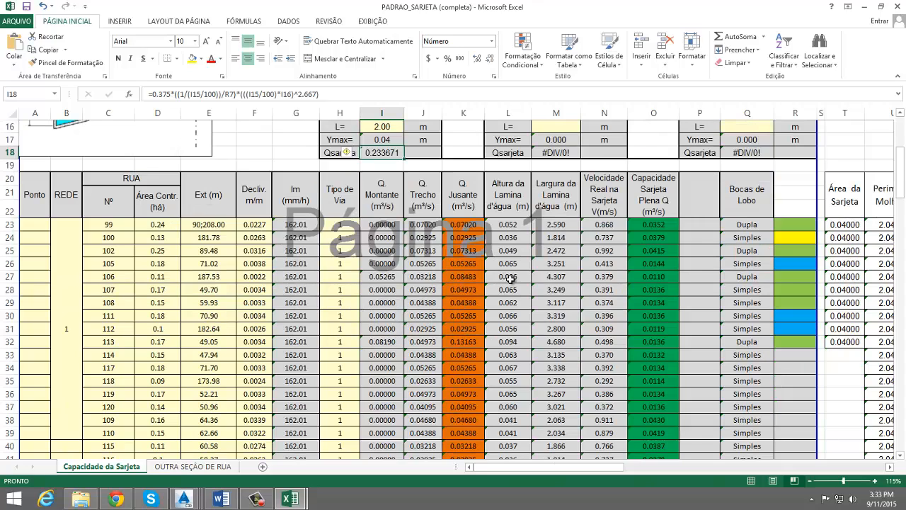
pyautogui.scroll(4, 645, 276)
pyautogui.scroll(-1, 726, 325)
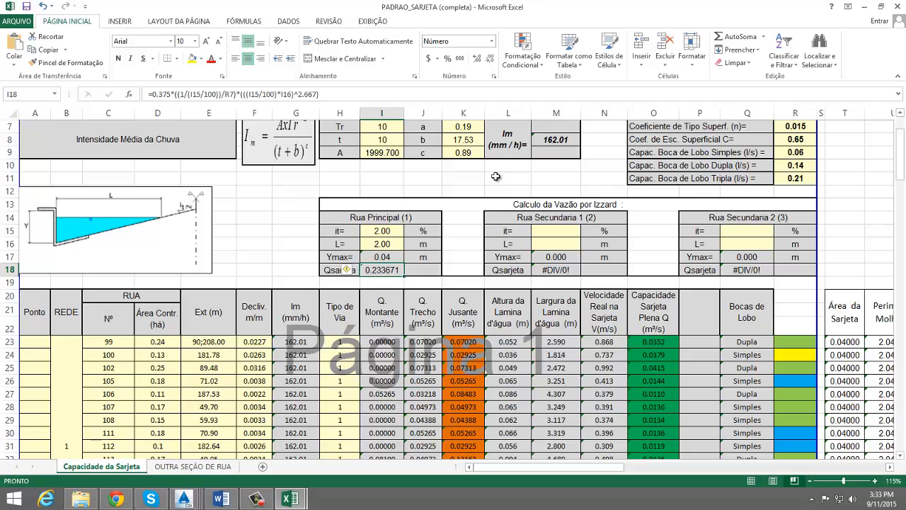
pyautogui.scroll(2, 470, 186)
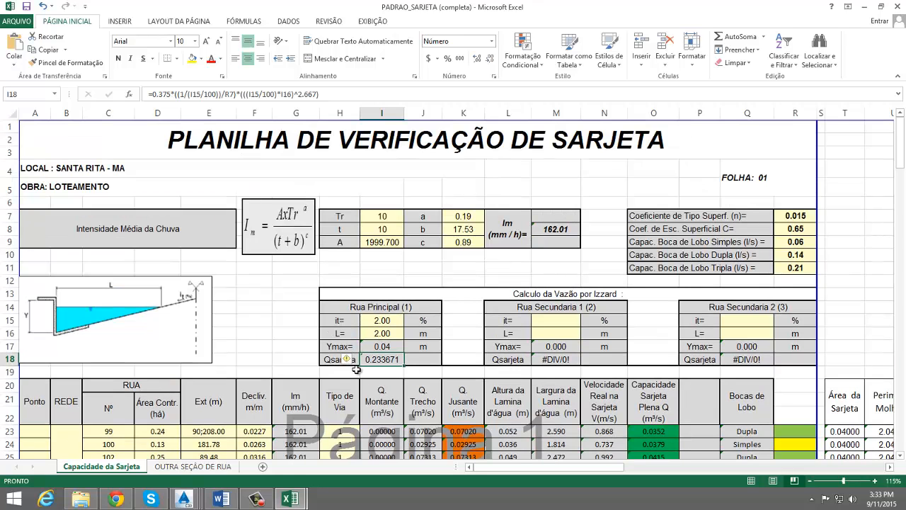
pyautogui.click(558, 319)
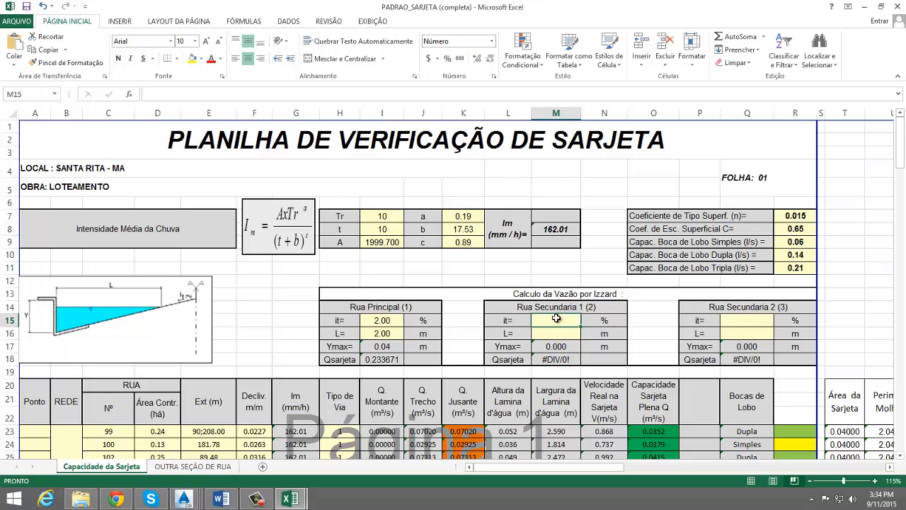
pyautogui.click(553, 332)
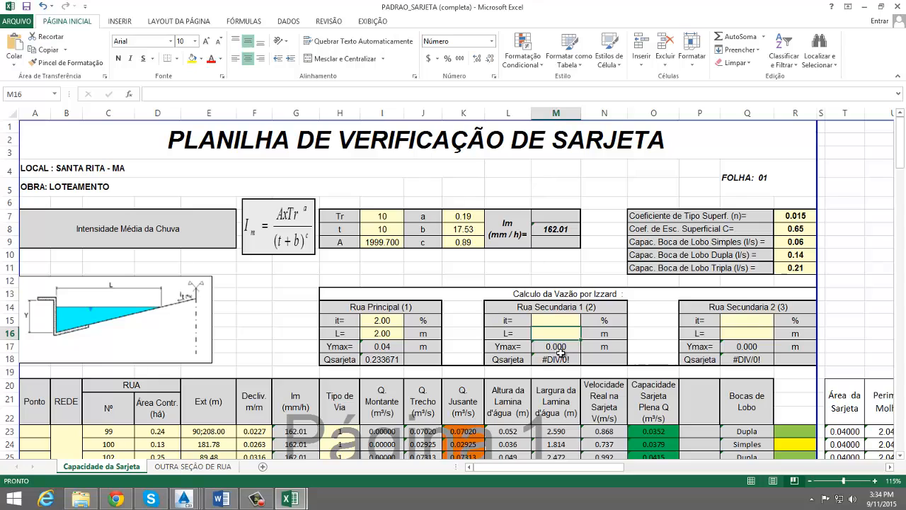
pyautogui.click(387, 344)
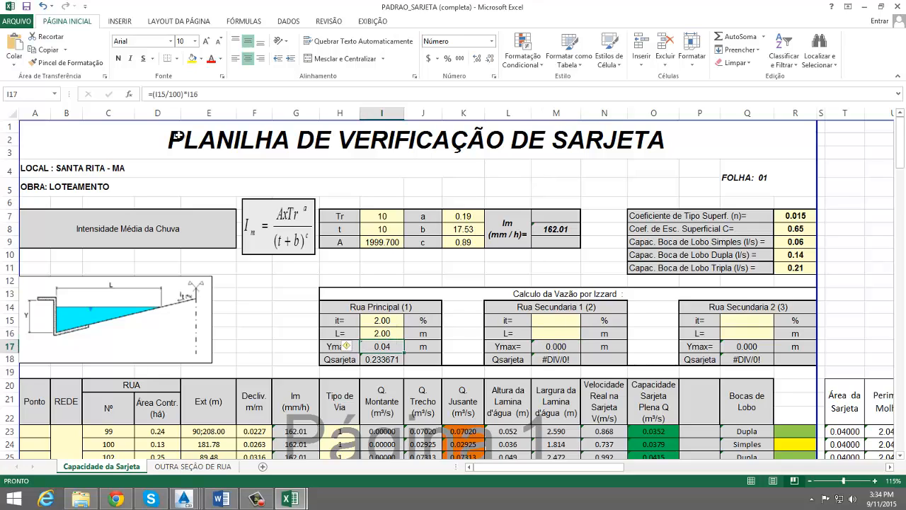
pyautogui.click(375, 333)
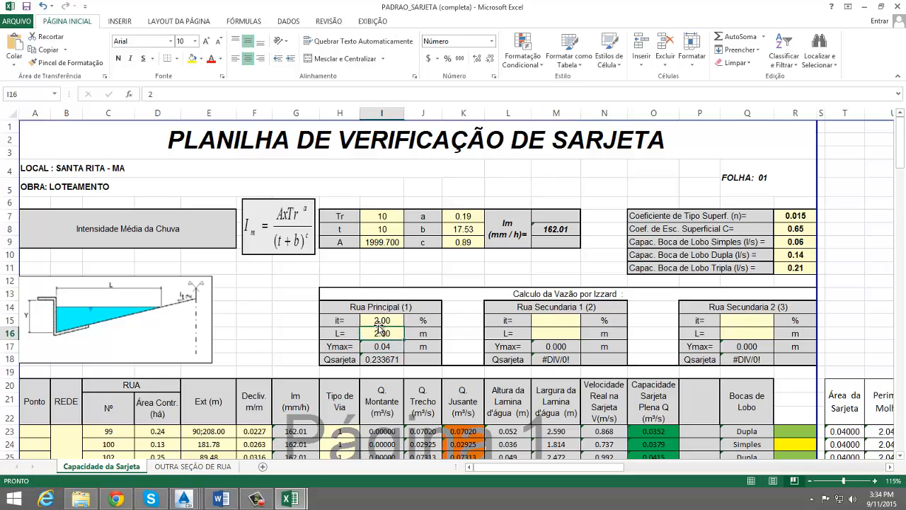
pyautogui.click(382, 356)
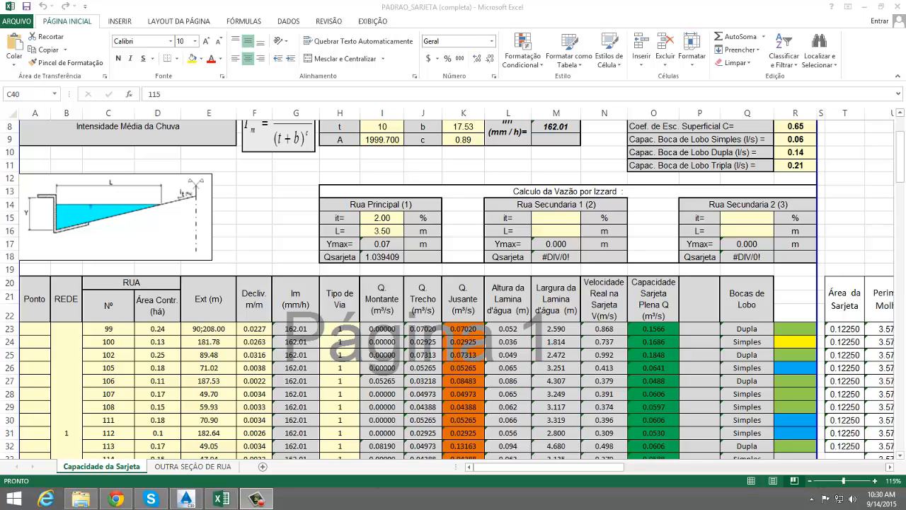
# Switch to AutoCAD Civil 3D and launch the Hydraflow Express extension
pyautogui.click(187, 500)
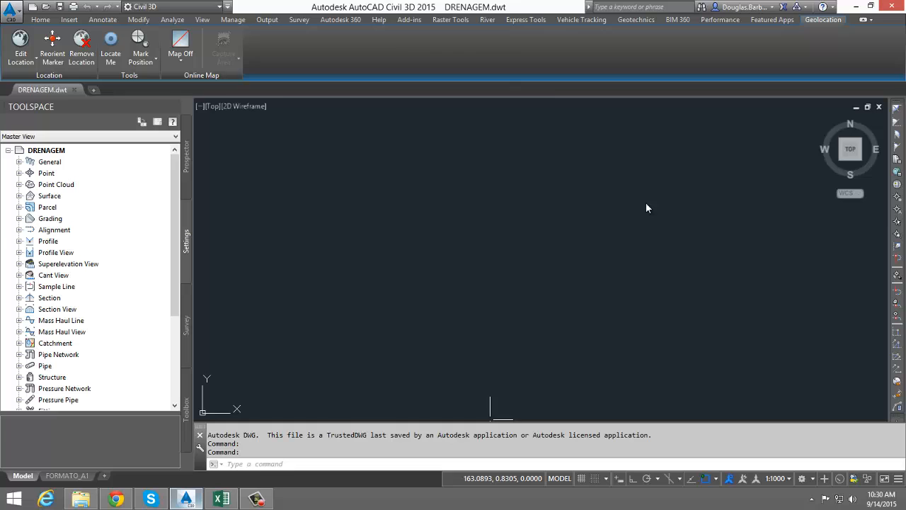
pyautogui.click(172, 20)
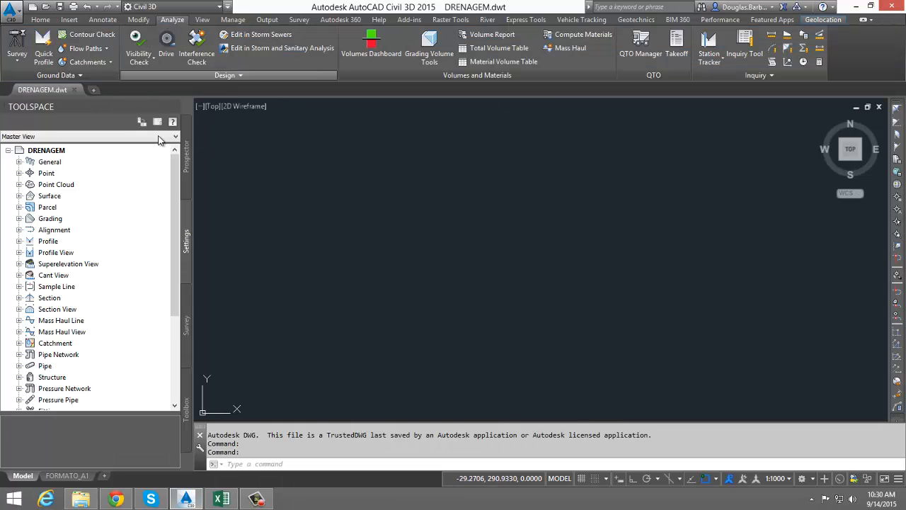
pyautogui.click(236, 76)
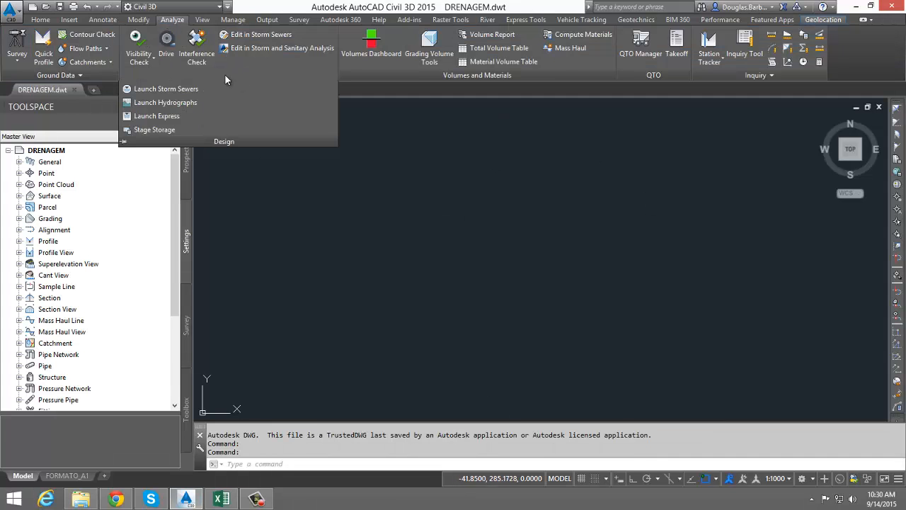
pyautogui.click(145, 117)
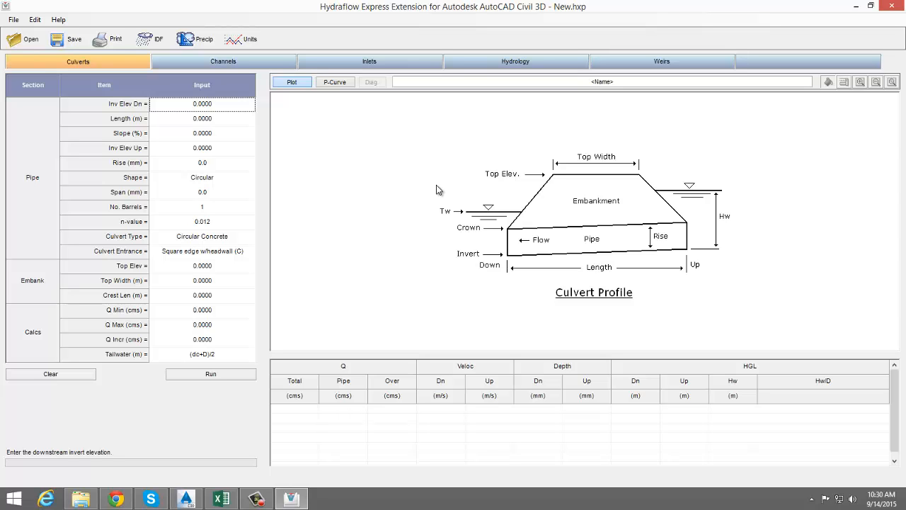
# Choose the Gutter section type for a channel calculation and check that the units are SI
pyautogui.click(195, 62)
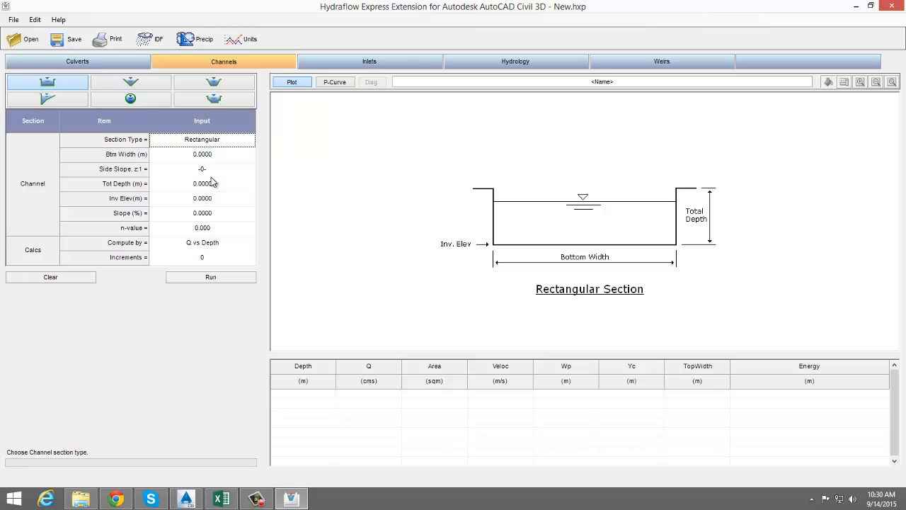
pyautogui.click(48, 99)
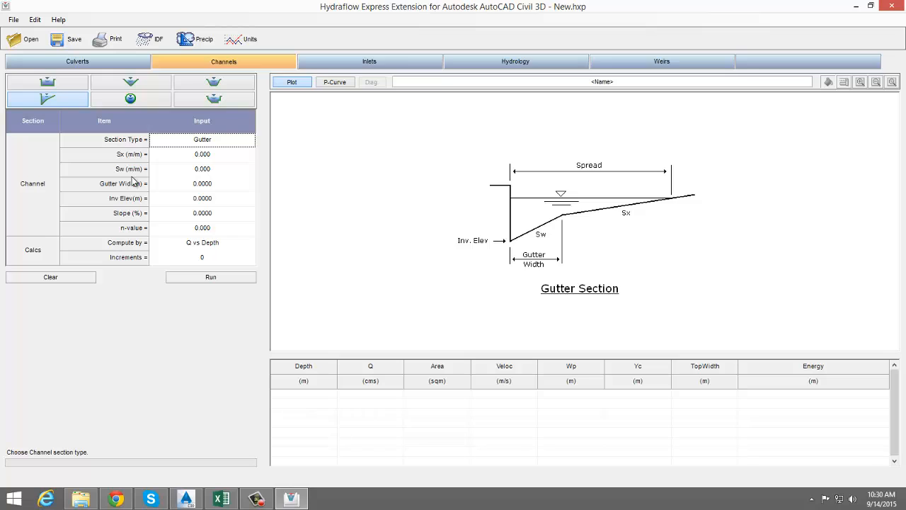
pyautogui.click(253, 44)
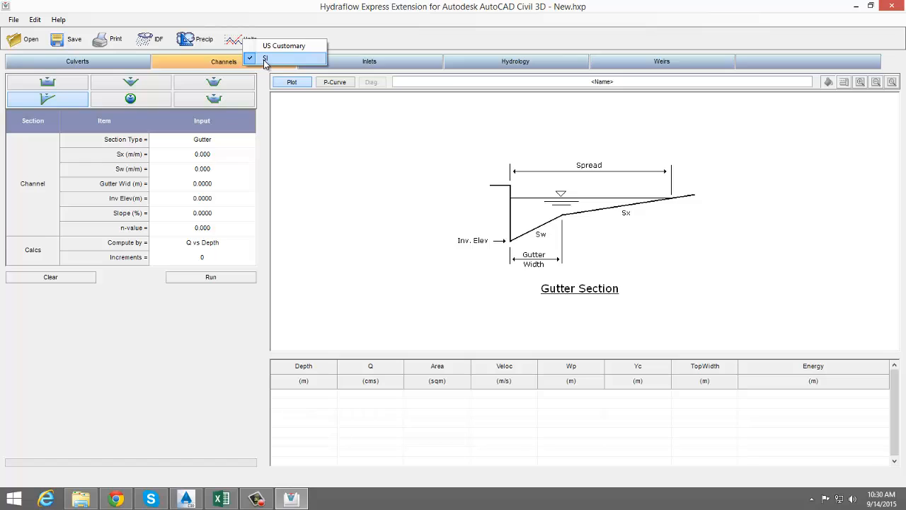
pyautogui.click(286, 119)
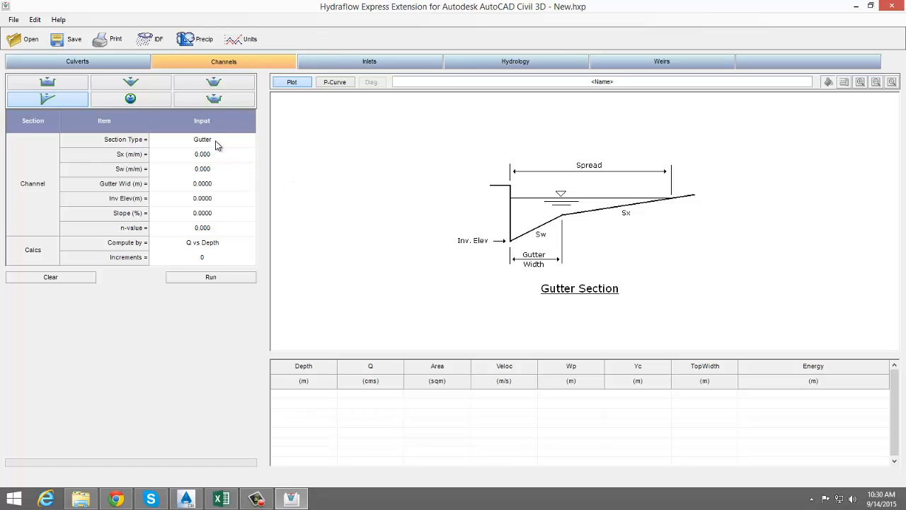
# Set the gutter section's roadway cross slope Sx to 0.020 m/m
pyautogui.click(233, 152)
pyautogui.click(230, 142)
pyautogui.click(218, 155)
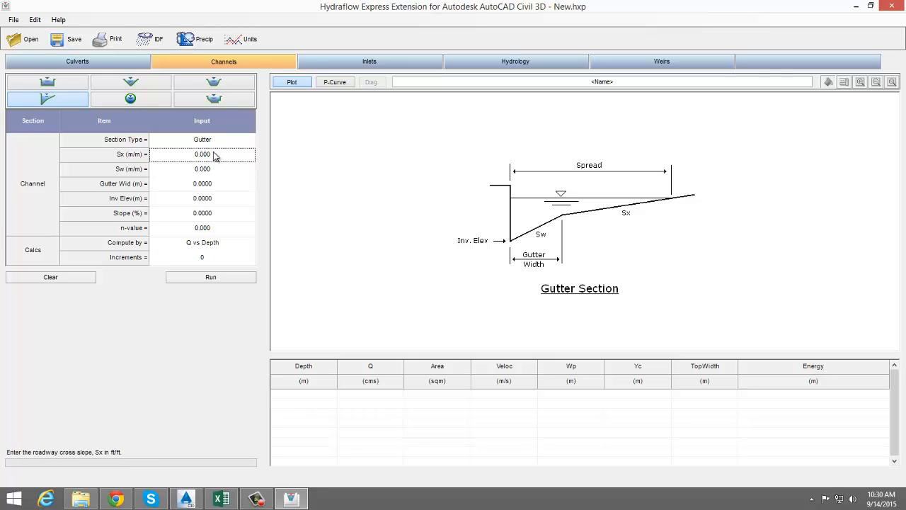
pyautogui.click(211, 157)
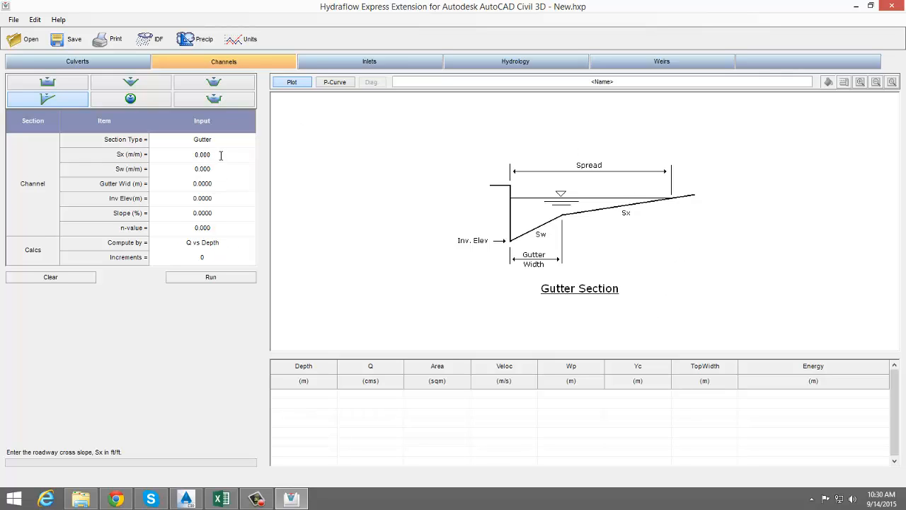
pyautogui.moveTo(220, 155); pyautogui.dragTo(182, 154)
pyautogui.write('0.0')
pyautogui.press('Return')
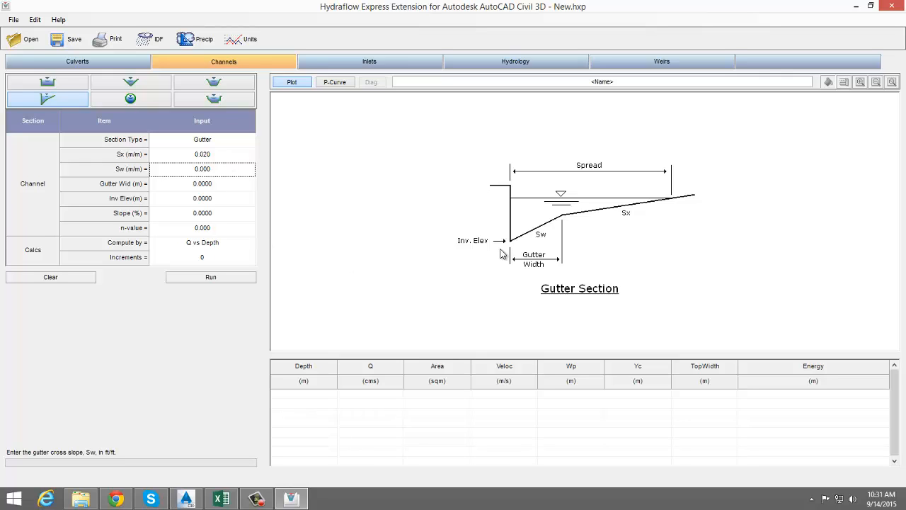
# Set the gutter section's gutter cross slope Sw to 0.100 m/m
pyautogui.click(207, 170)
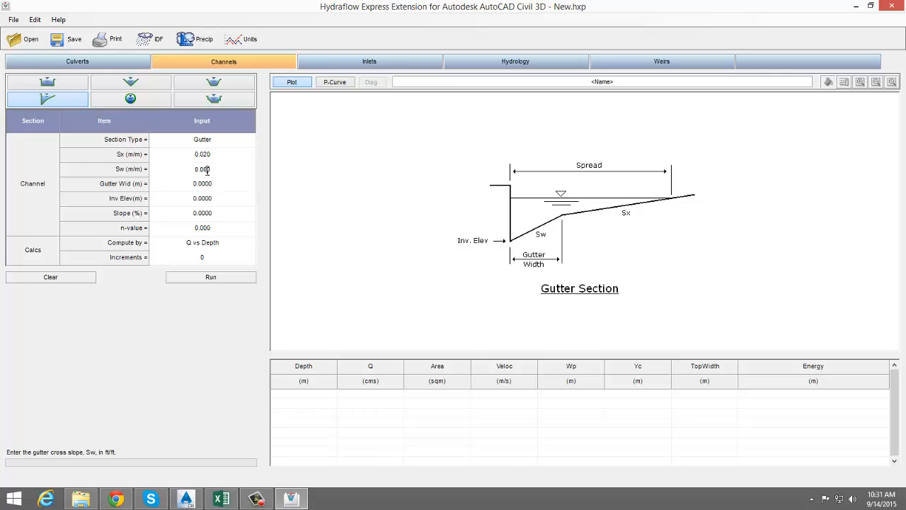
pyautogui.moveTo(217, 168); pyautogui.dragTo(196, 174)
pyautogui.write('0.1')
# Set the gutter width of the section to 0.3 m
pyautogui.click(211, 188)
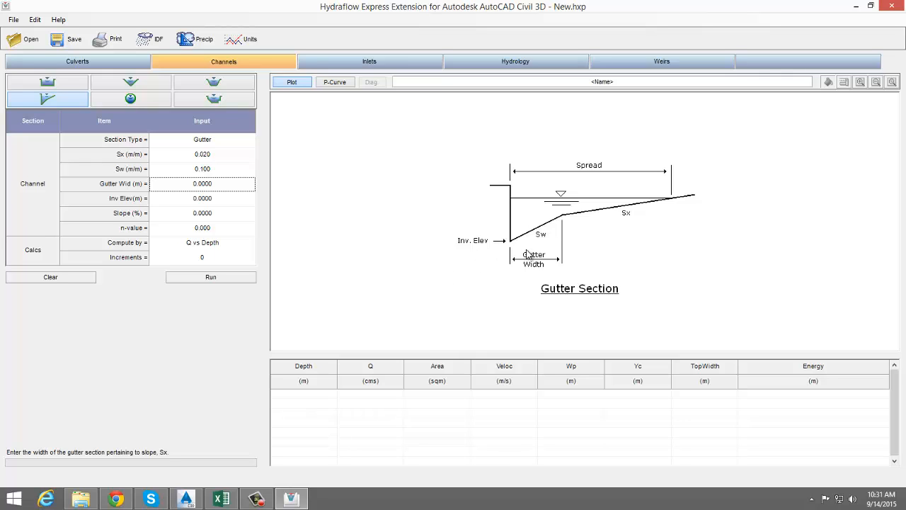
pyautogui.click(219, 188)
pyautogui.moveTo(219, 187); pyautogui.dragTo(184, 192)
pyautogui.write('0')
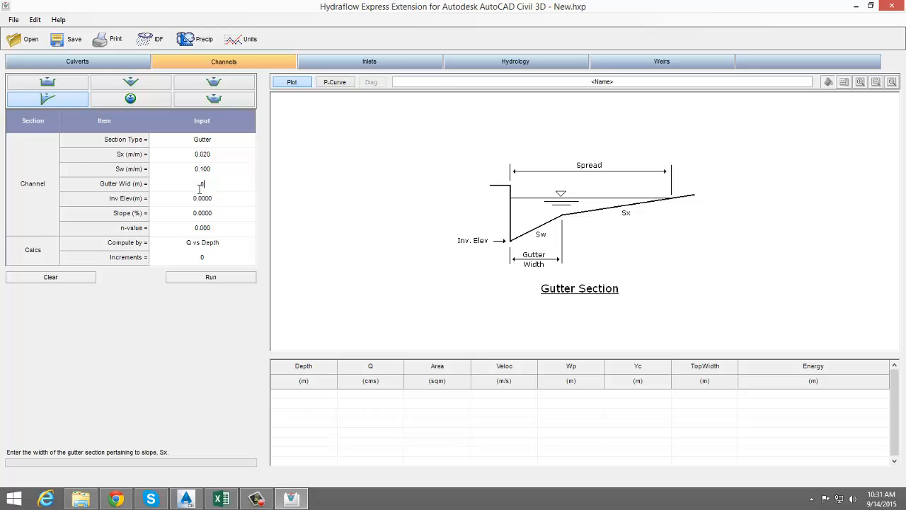
pyautogui.write('.3')
pyautogui.press('Return')
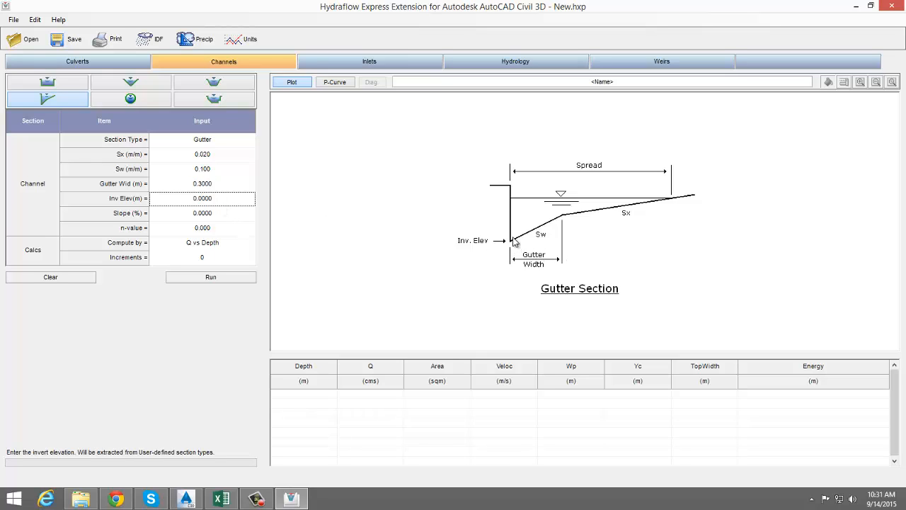
# Set the gutter's invert elevation to 100 m and its longitudinal slope to 2%
pyautogui.click(212, 199)
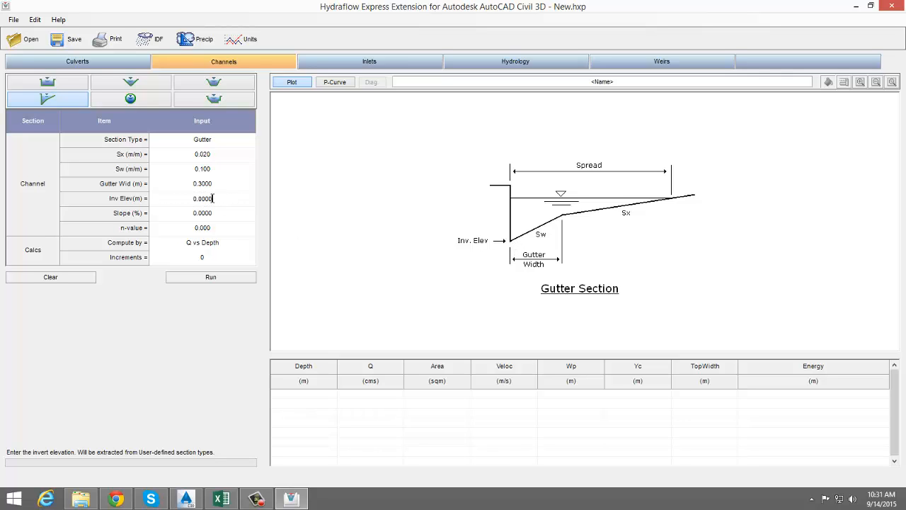
pyautogui.doubleClick(208, 198)
pyautogui.write('1')
pyautogui.click(202, 214)
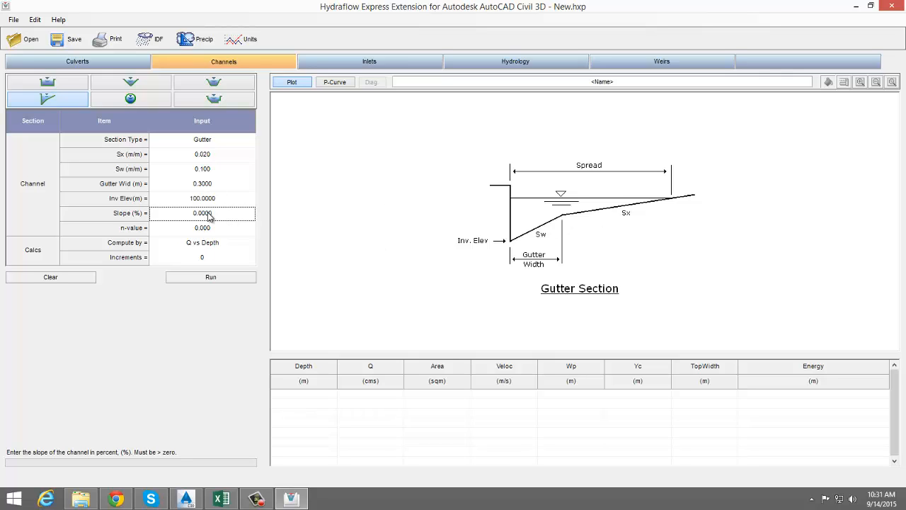
pyautogui.click(217, 211)
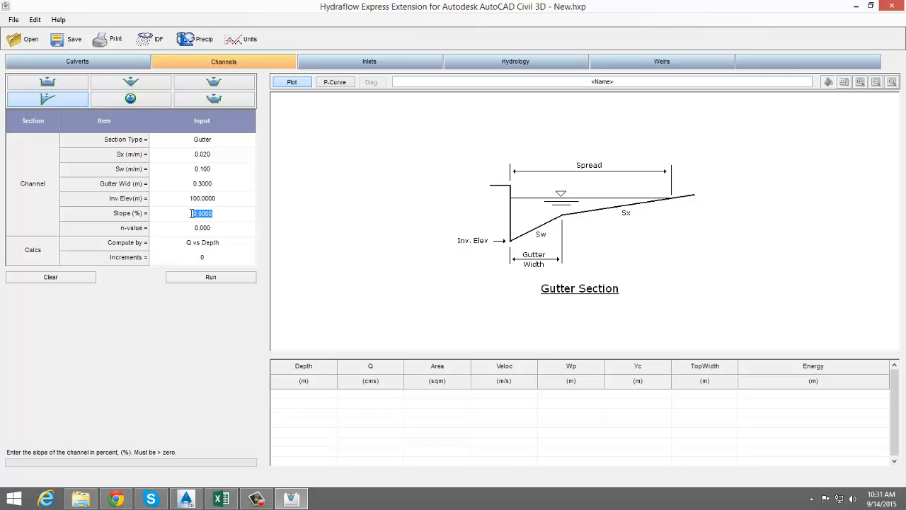
pyautogui.write('2')
# Set the gutter's Manning roughness n-value to 0.013
pyautogui.click(226, 232)
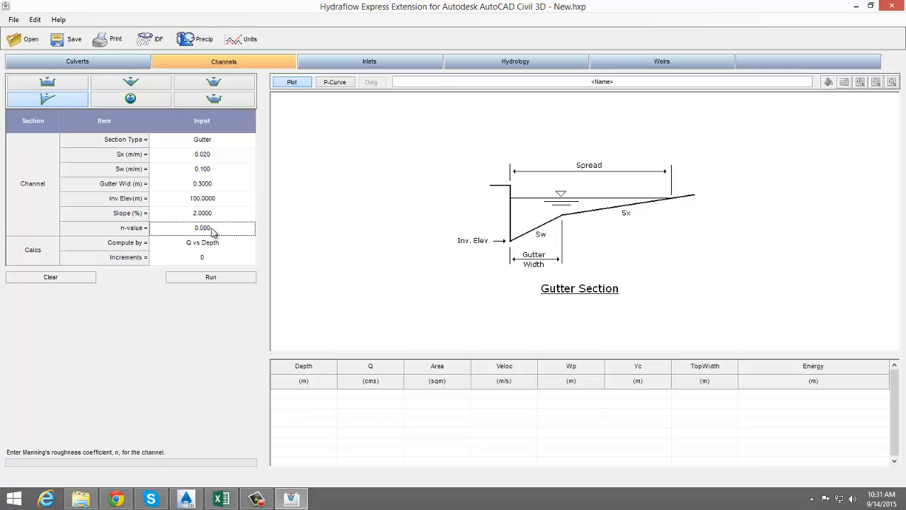
pyautogui.click(218, 228)
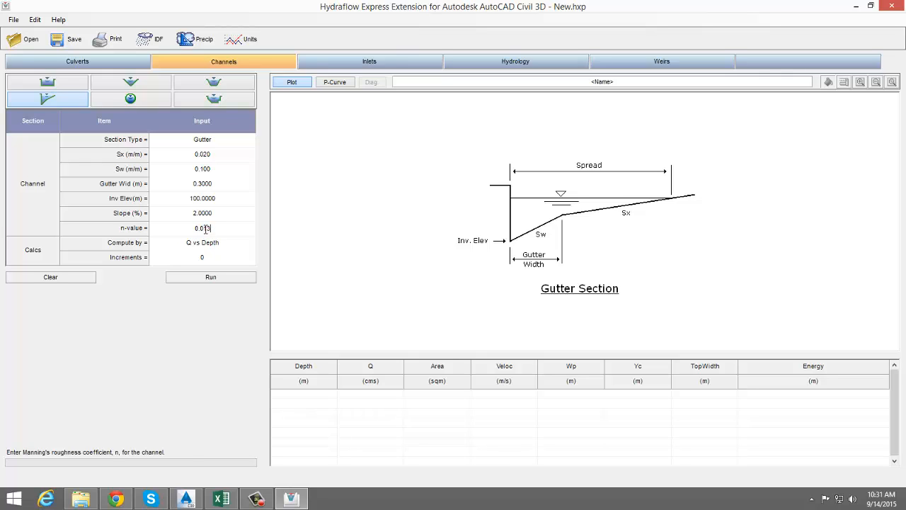
pyautogui.press('Return')
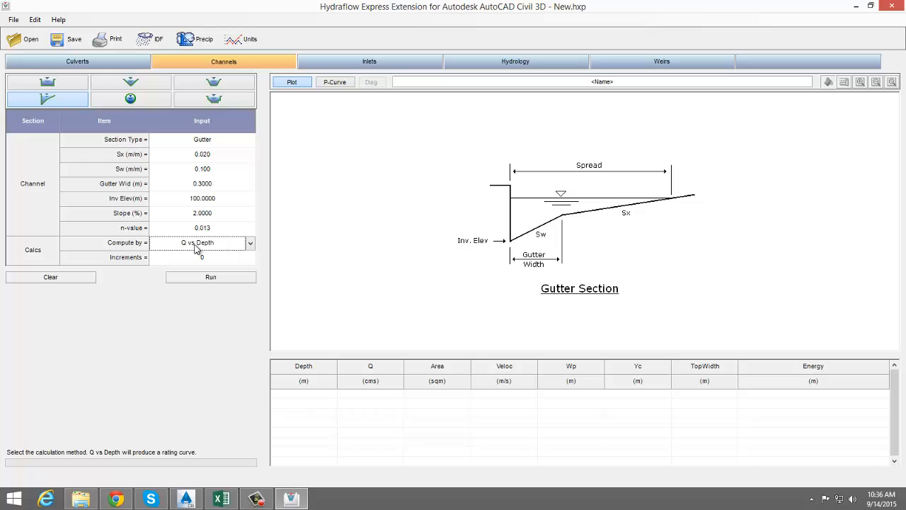
# Compute the gutter's rating table by Q vs Depth with 30 increments
pyautogui.click(250, 242)
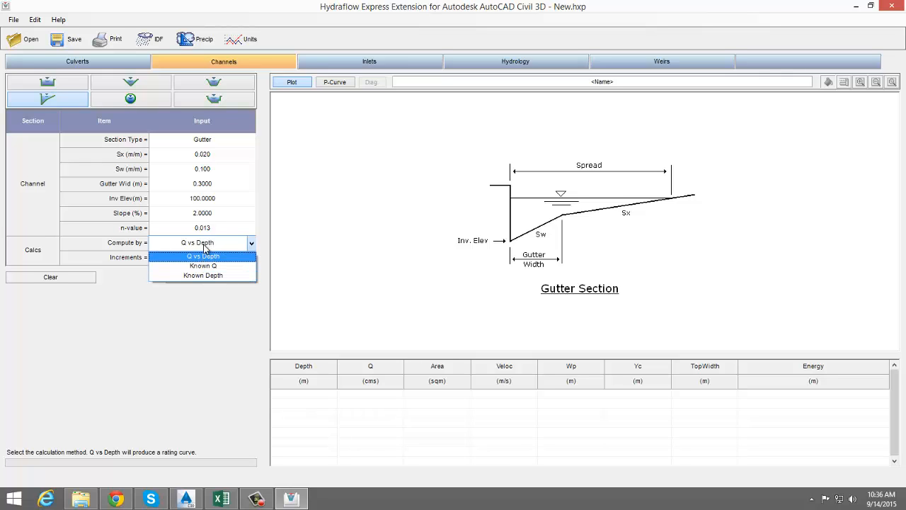
pyautogui.click(217, 259)
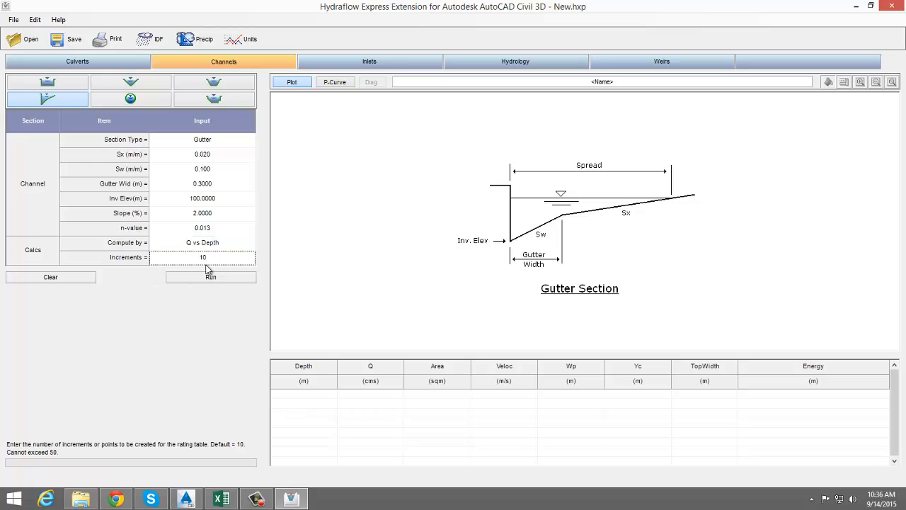
pyautogui.click(214, 259)
pyautogui.click(211, 279)
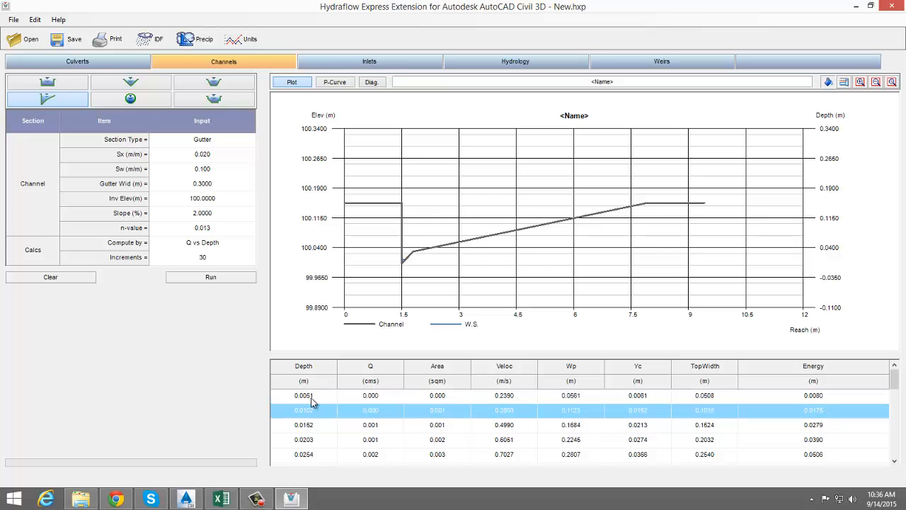
# Step through the rating table from the shallow depths to the deepest row, examining the water surface plotted in the gutter section
pyautogui.click(311, 410)
pyautogui.click(309, 425)
pyautogui.click(308, 440)
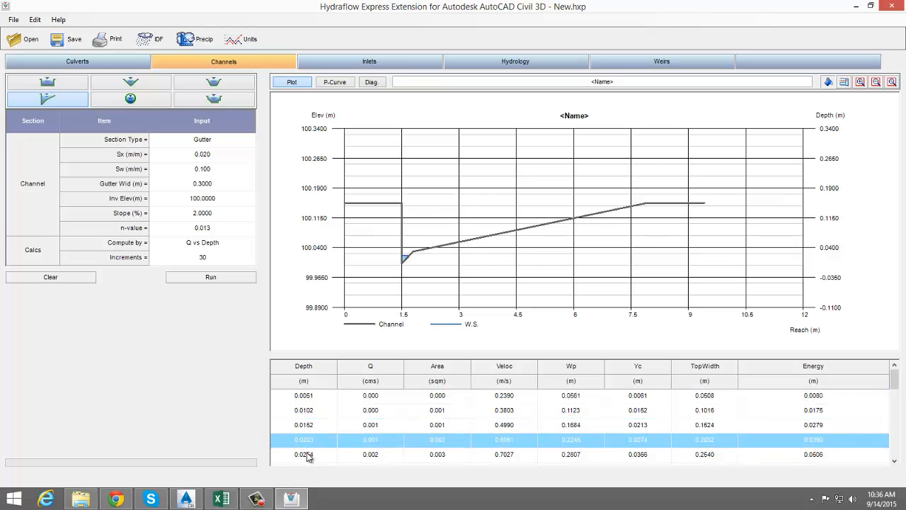
pyautogui.click(306, 455)
pyautogui.click(302, 465)
pyautogui.scroll(-1, 307, 446)
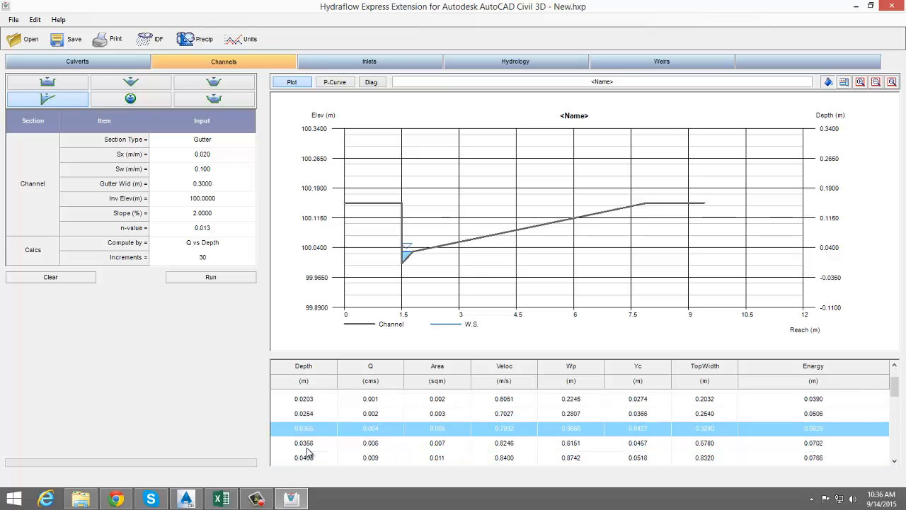
pyautogui.click(307, 444)
pyautogui.click(313, 457)
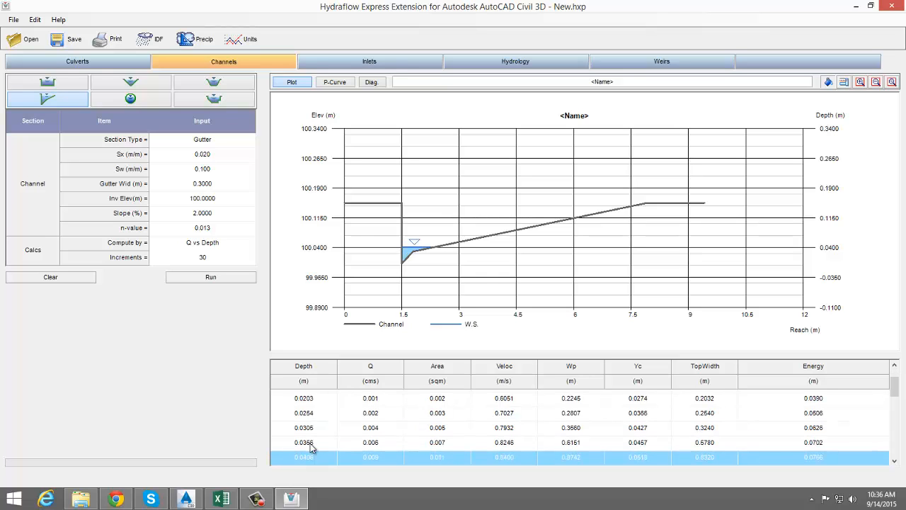
pyautogui.scroll(-1, 312, 443)
pyautogui.click(311, 443)
pyautogui.click(309, 457)
pyautogui.scroll(-2, 307, 459)
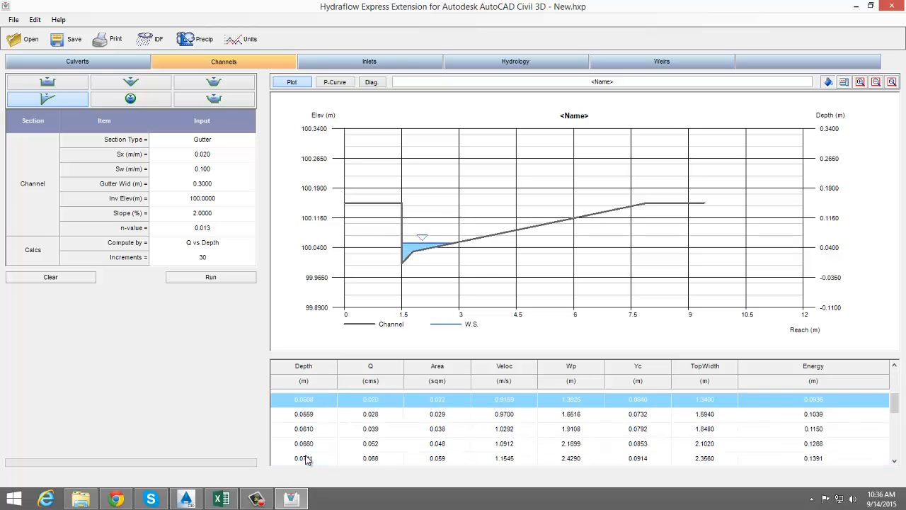
pyautogui.click(308, 443)
pyautogui.click(308, 429)
pyautogui.click(311, 415)
pyautogui.scroll(-3, 315, 419)
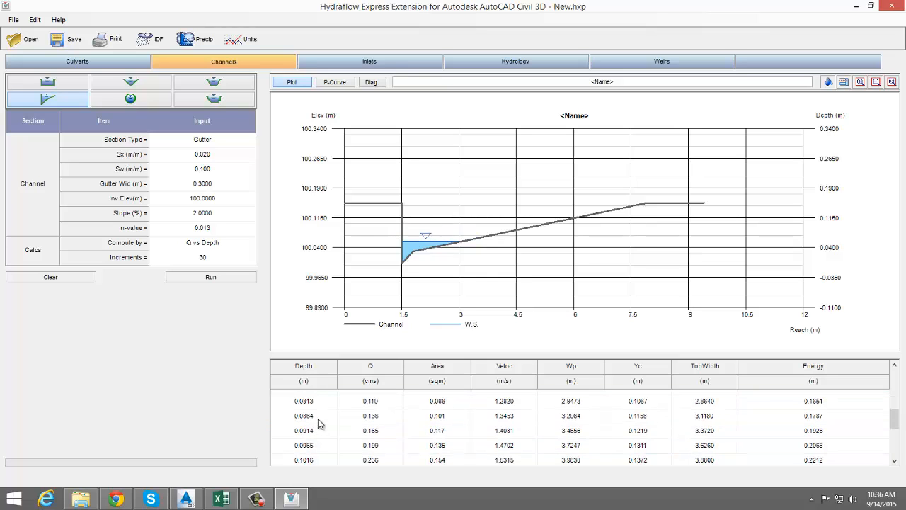
pyautogui.click(318, 417)
pyautogui.click(315, 433)
pyautogui.scroll(-5, 315, 438)
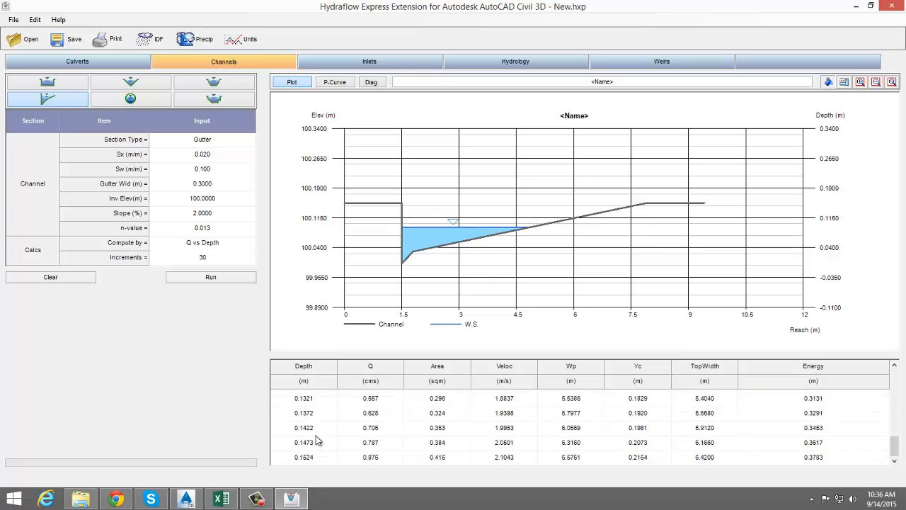
pyautogui.click(317, 457)
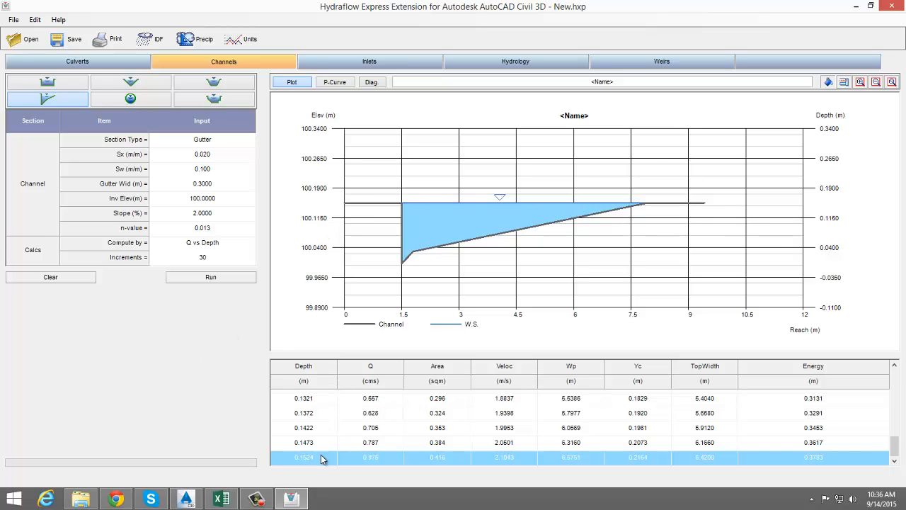
# Compare the rating table rows for depths from 0.0813 to 0.0965 m and review the table's remaining flow results
pyautogui.scroll(3, 327, 418)
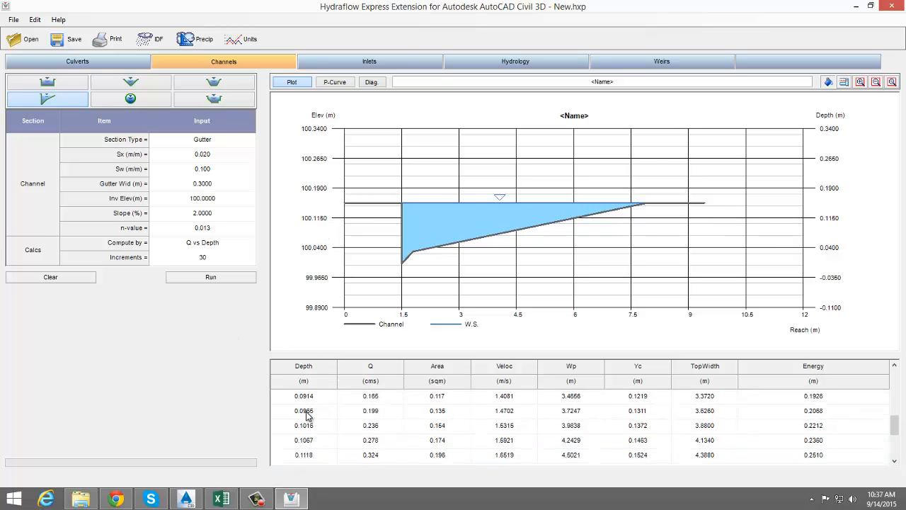
pyautogui.scroll(1, 311, 433)
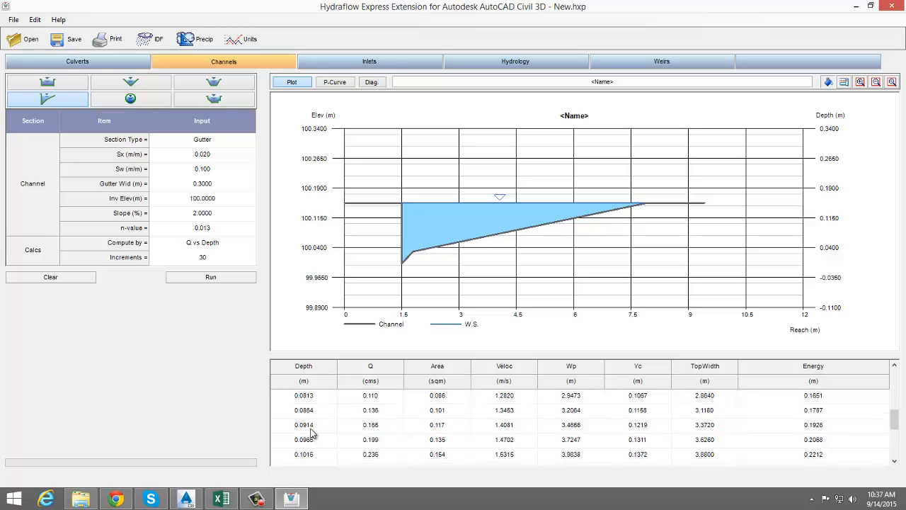
pyautogui.scroll(-1, 312, 433)
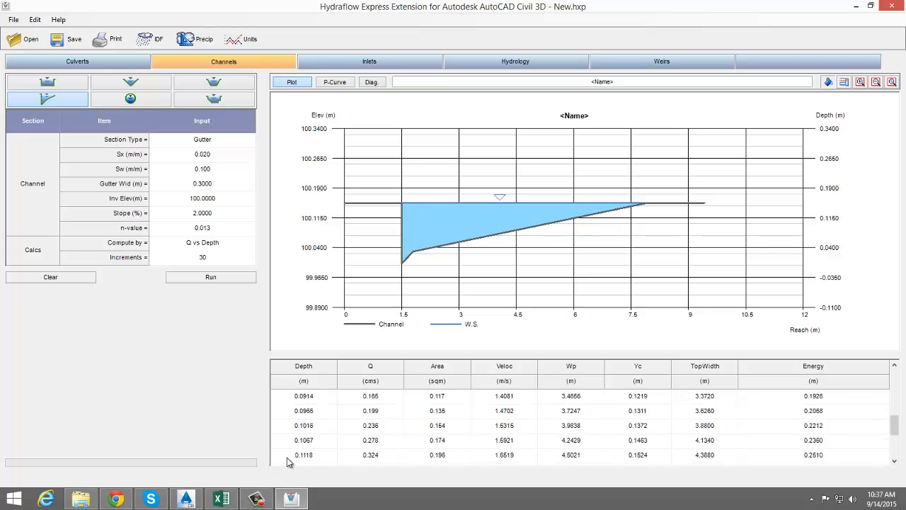
pyautogui.scroll(-2, 312, 446)
pyautogui.scroll(3, 313, 442)
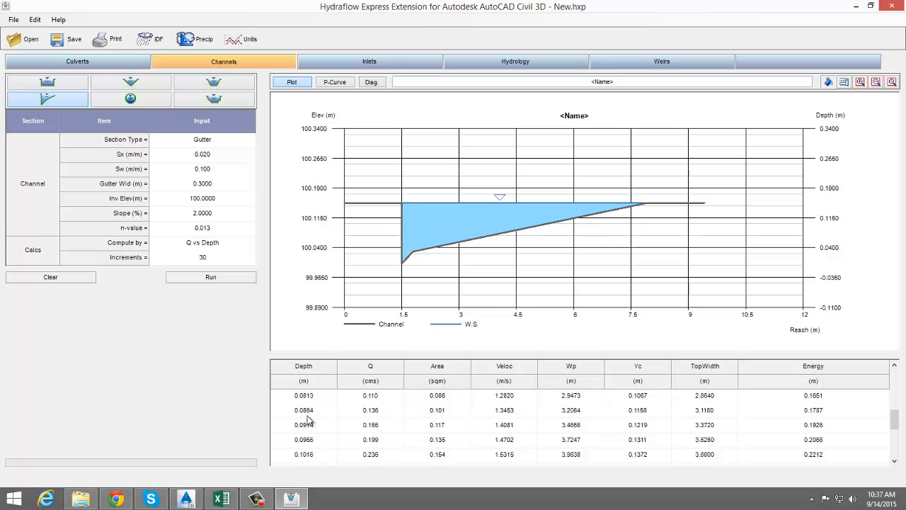
pyautogui.click(310, 407)
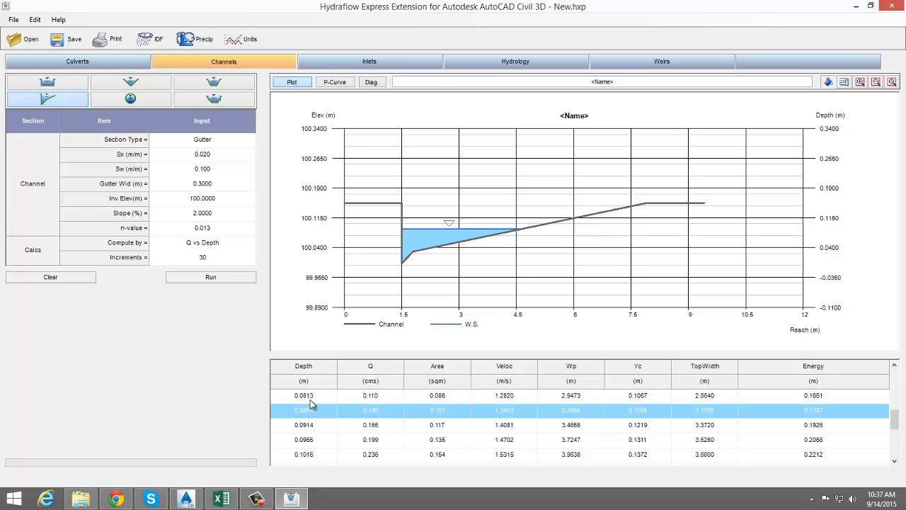
pyautogui.click(310, 398)
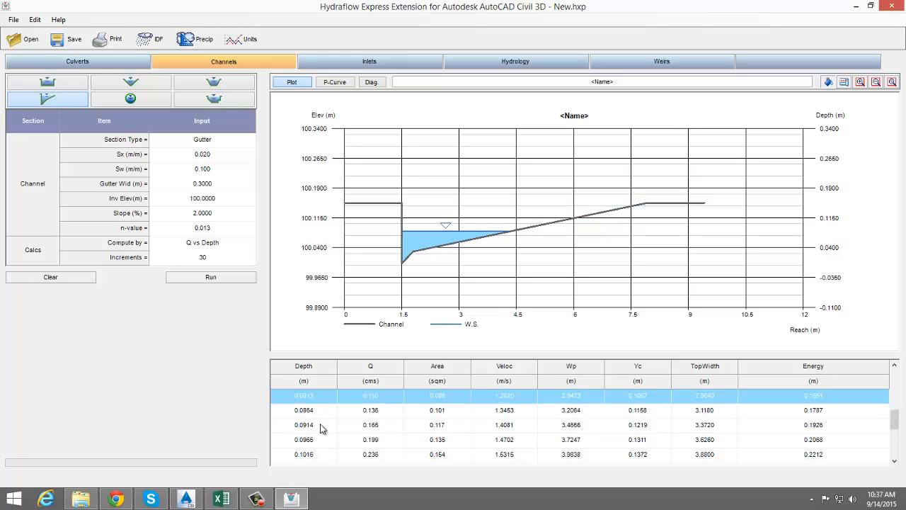
pyautogui.click(316, 427)
pyautogui.click(310, 440)
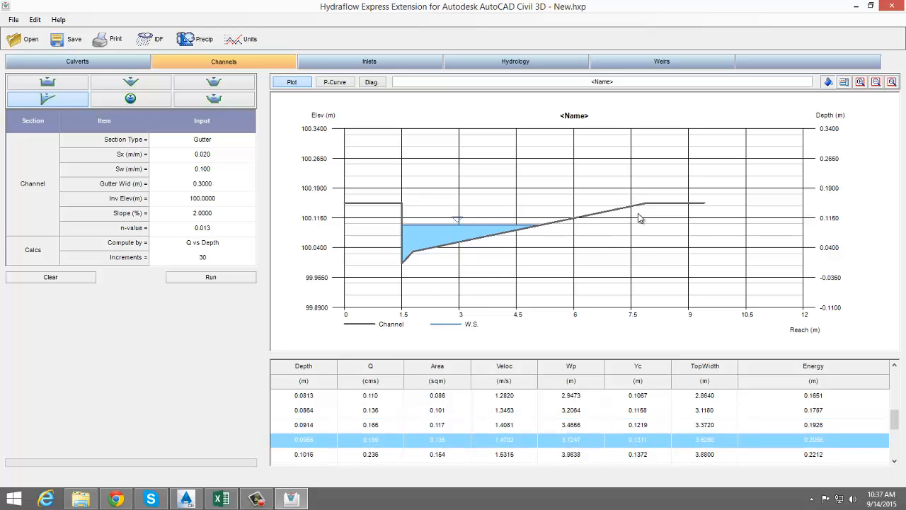
pyautogui.scroll(-1, 474, 396)
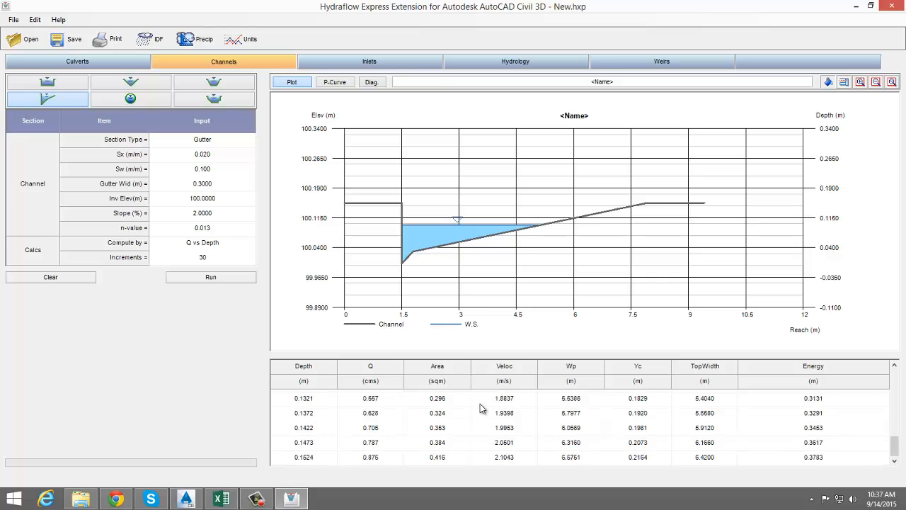
pyautogui.click(476, 409)
pyautogui.scroll(6, 476, 409)
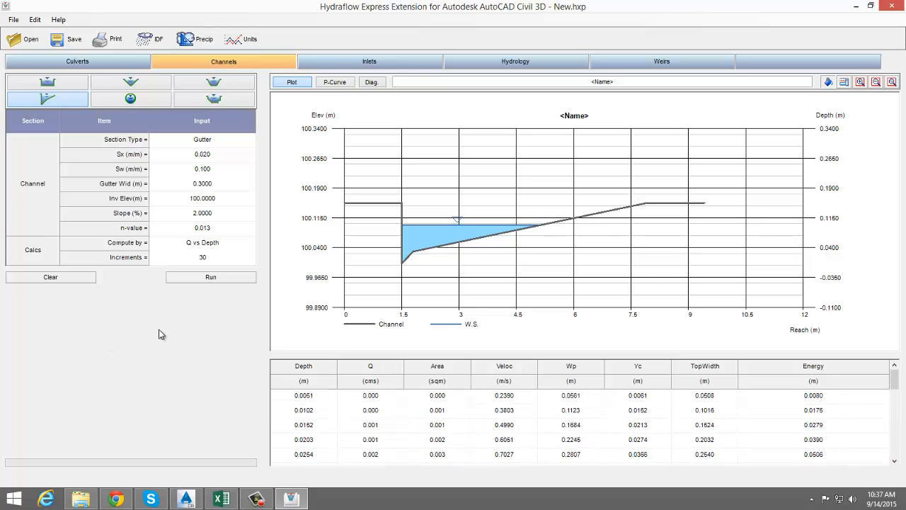